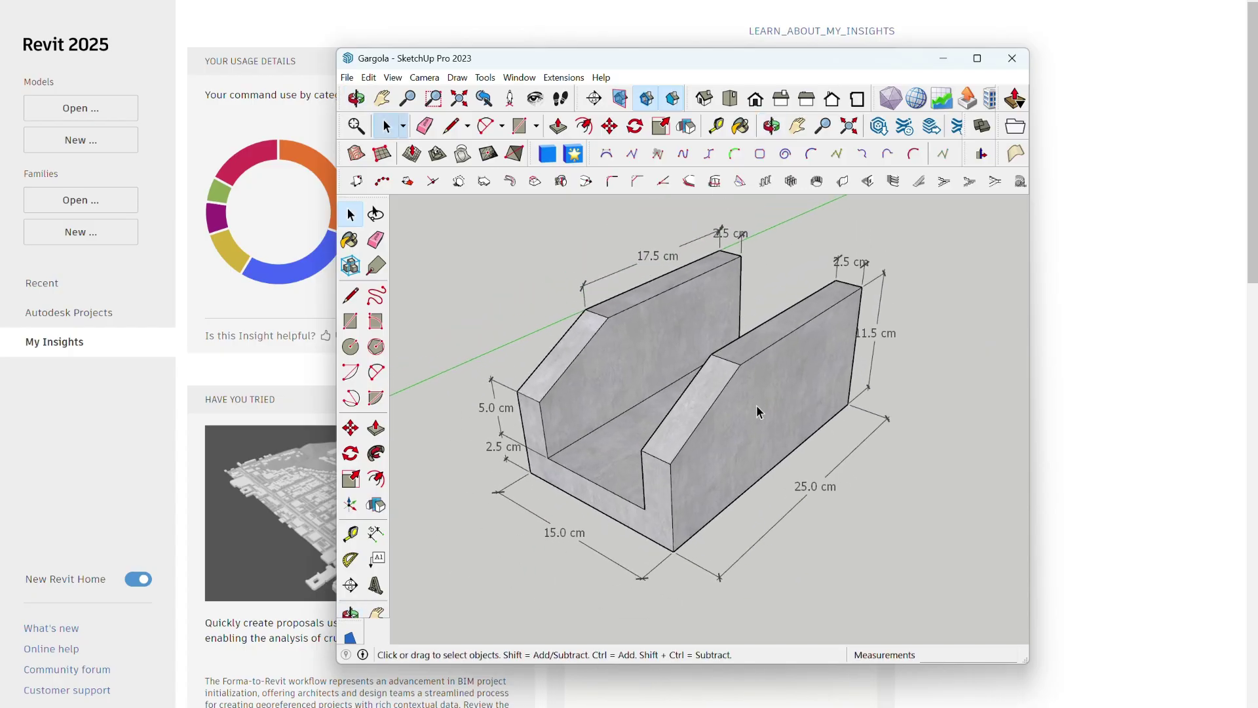
Orbit the SketchUp block to look into its channel and then view it frontally.
{"action": "middle_click_drag", "start_coordinate": [642, 389], "coordinate": [712, 401]}
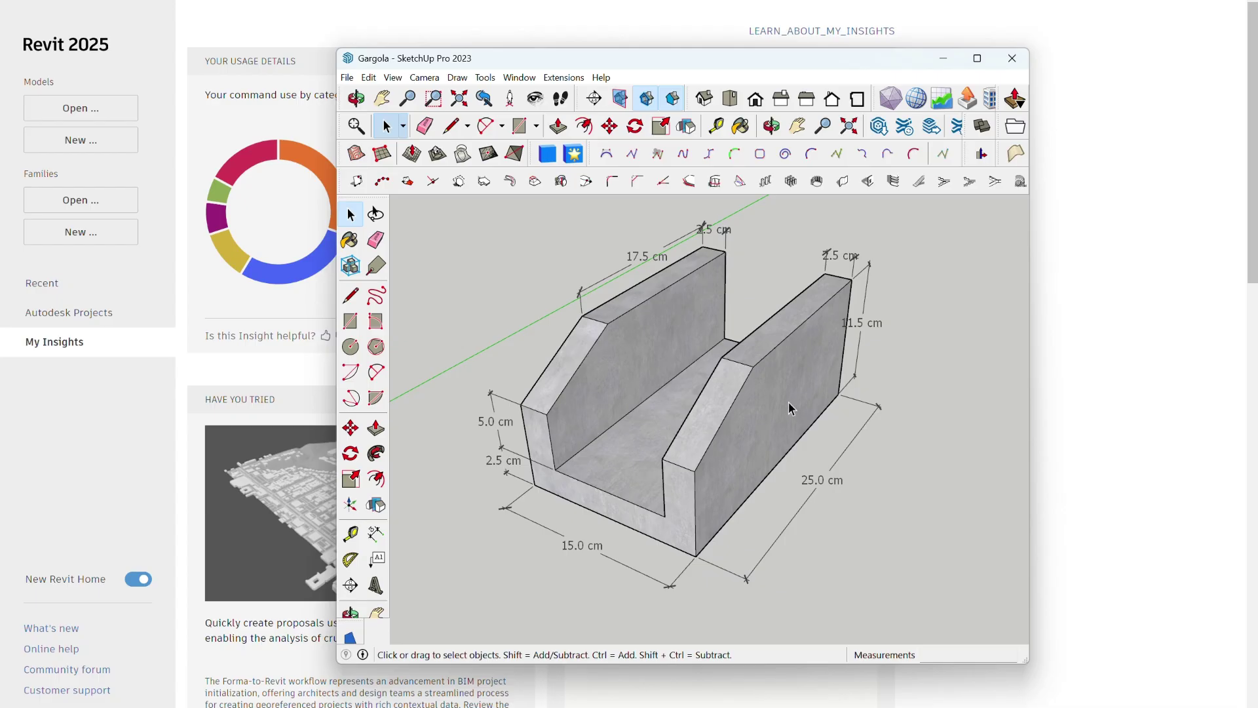
{"action": "middle_click_drag", "start_coordinate": [792, 402], "coordinate": [792, 418]}
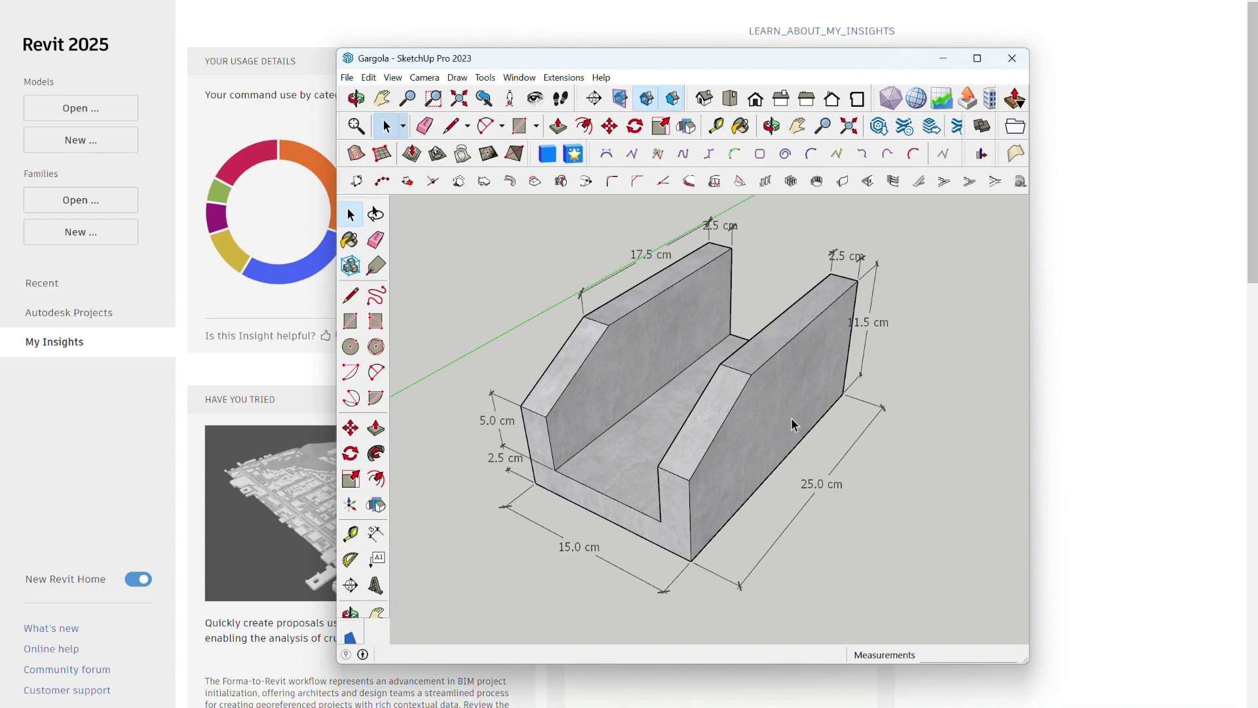
{"action": "middle_click_drag", "start_coordinate": [806, 426], "coordinate": [776, 413]}
{"action": "middle_click_drag", "start_coordinate": [665, 415], "coordinate": [592, 438]}
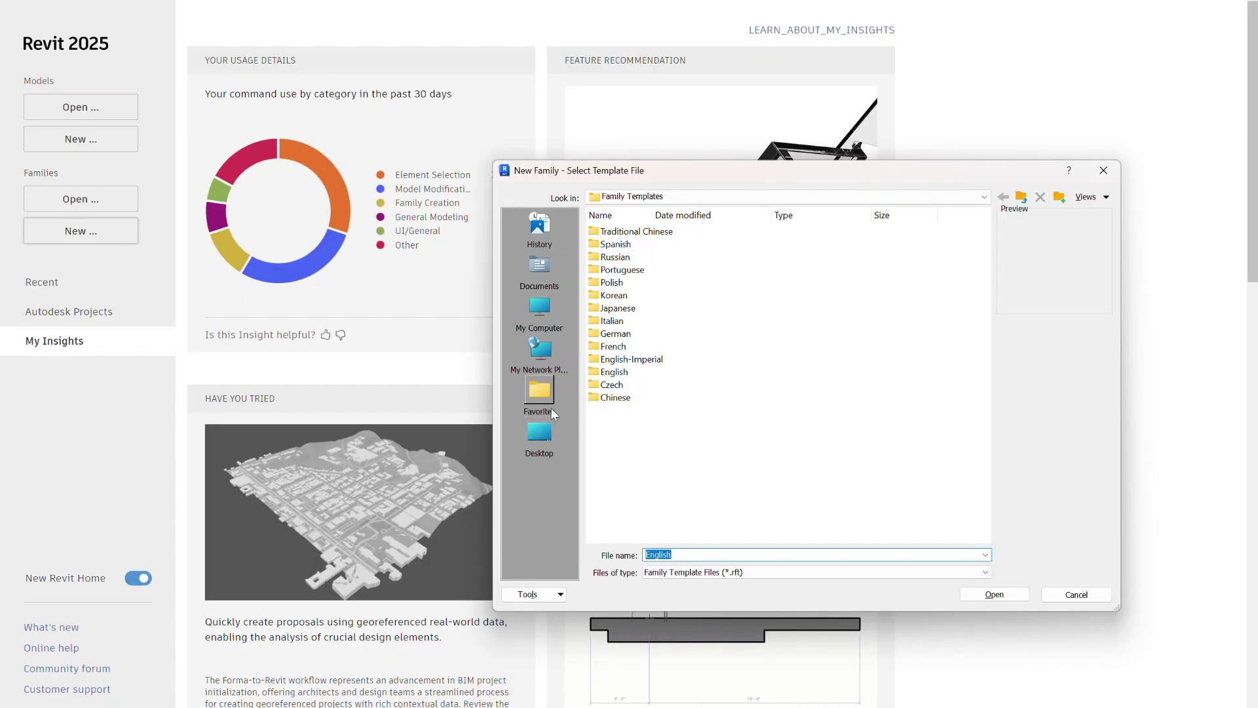
Create a new Revit family from the Metric Generic Model template.
{"action": "left_click", "coordinate": [547, 403]}
{"action": "left_click", "coordinate": [661, 233]}
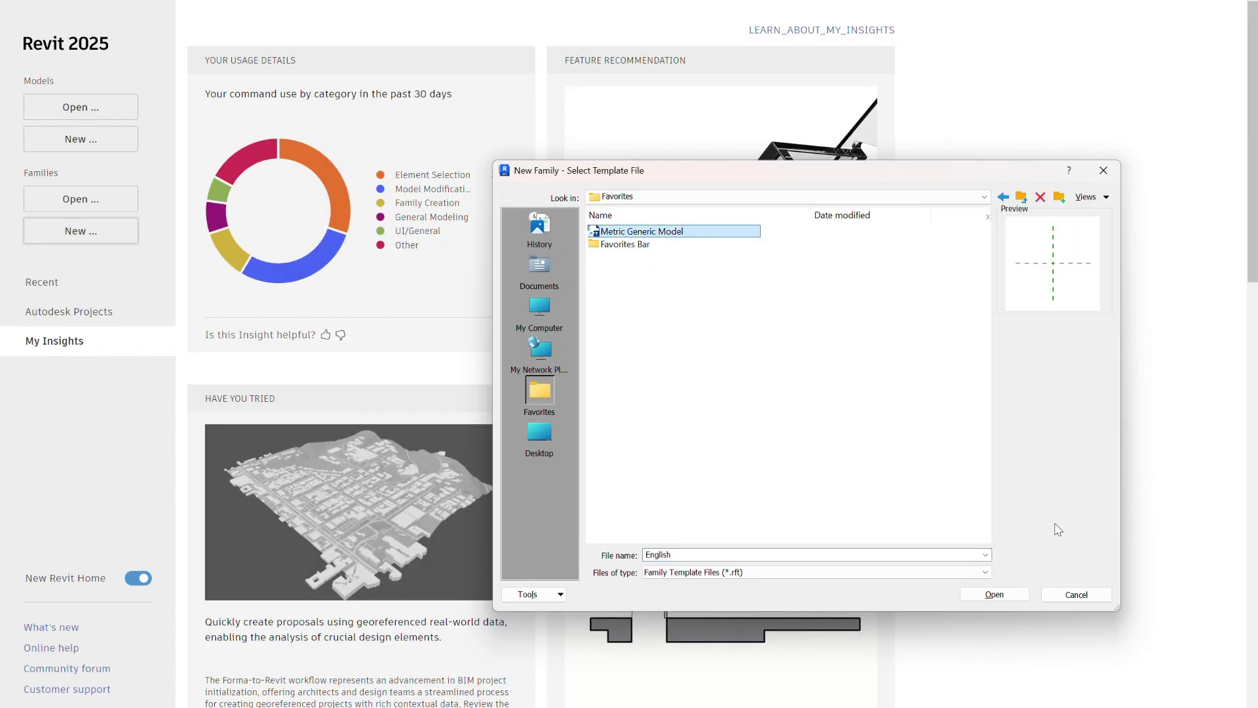
{"action": "left_click", "coordinate": [997, 594]}
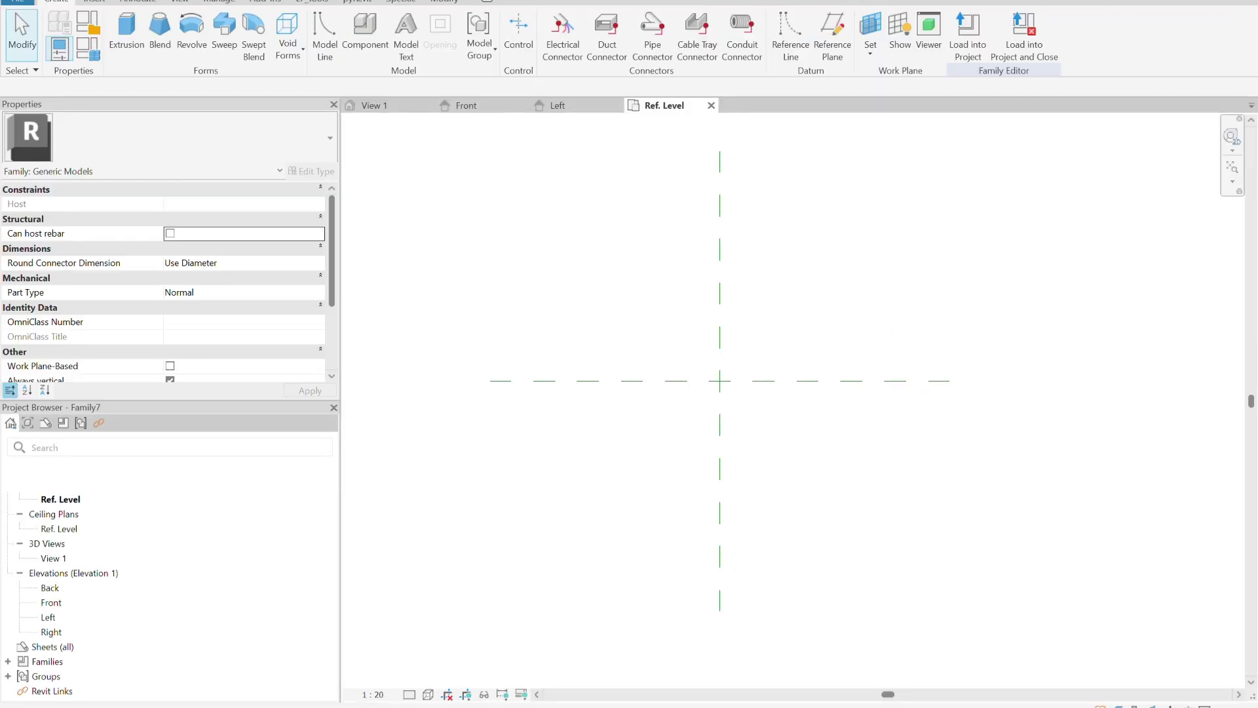
{"action": "key", "text": "alt+Tab"}
Orbit and pan the SketchUp Gargola block to check its dimensions from several angles.
{"action": "middle_click_drag", "start_coordinate": [736, 524], "coordinate": [786, 537]}
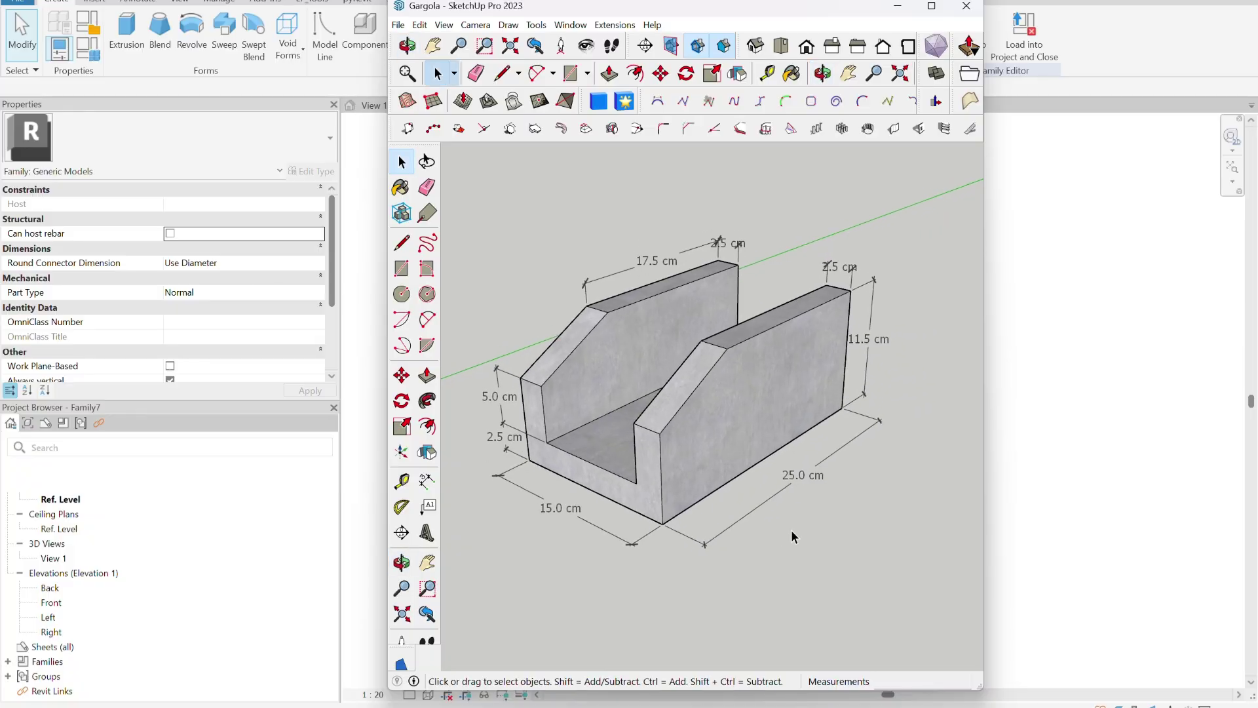
{"action": "middle_click_drag", "start_coordinate": [761, 397], "coordinate": [777, 385]}
{"action": "mouse_move", "coordinate": [683, 341]}
{"action": "middle_mouse_down"}
{"action": "mouse_move", "coordinate": [565, 334]}
{"action": "mouse_move", "coordinate": [662, 340]}
{"action": "middle_mouse_up"}
{"action": "mouse_move", "coordinate": [776, 308]}
{"action": "middle_mouse_down"}
{"action": "mouse_move", "coordinate": [803, 311]}
{"action": "mouse_move", "coordinate": [843, 272]}
{"action": "middle_mouse_up"}
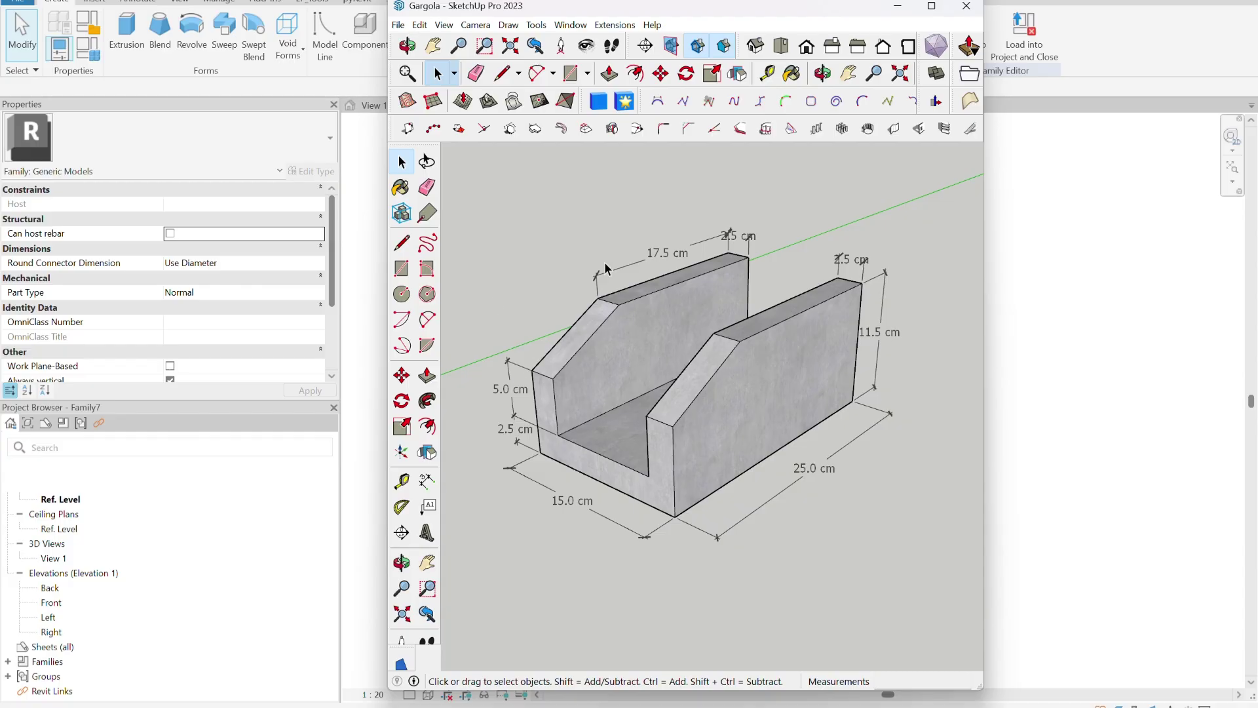
{"action": "middle_click_drag", "start_coordinate": [754, 282], "coordinate": [773, 316]}
Create the family parameter 00. Heigth with a value of 115.
{"action": "left_click", "coordinate": [897, 6]}
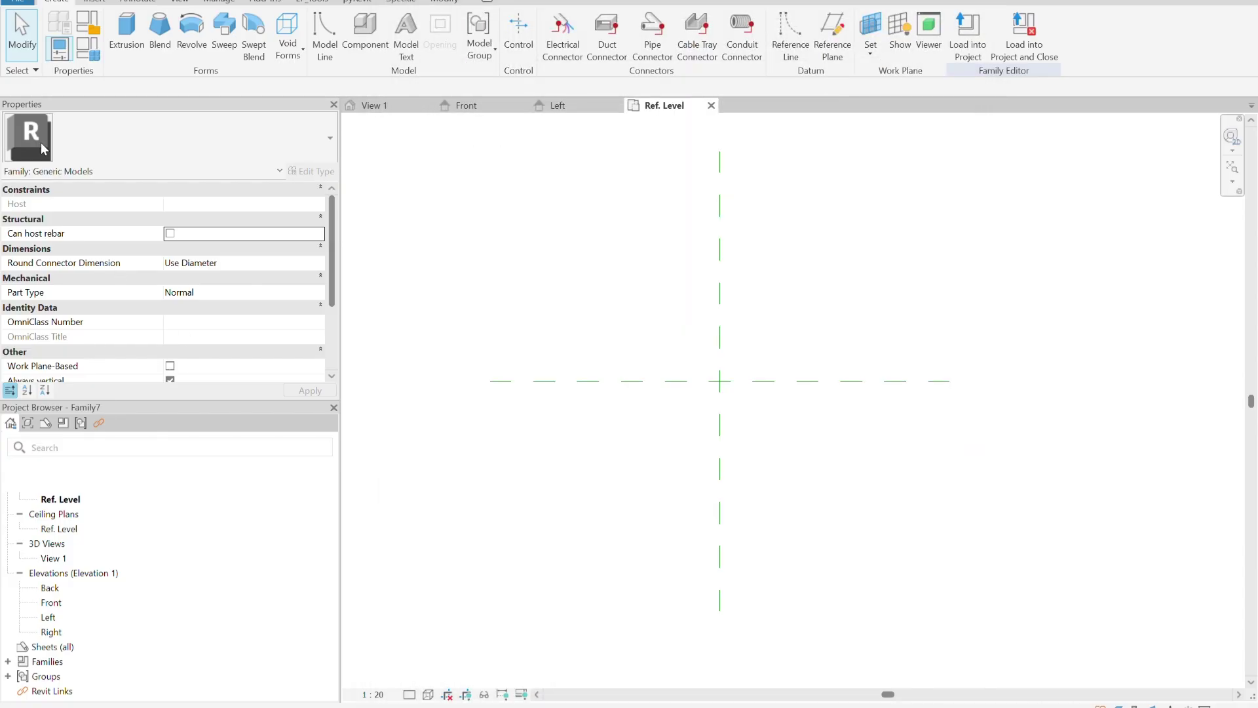
{"action": "left_click", "coordinate": [98, 58]}
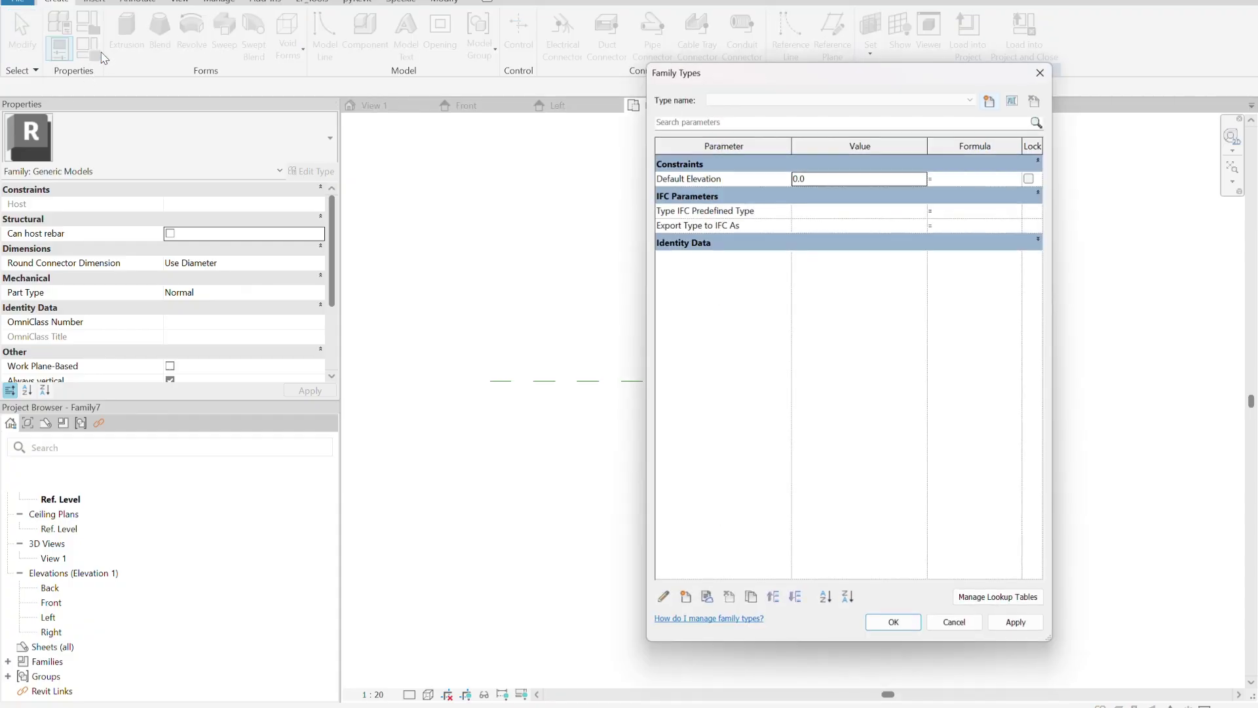
{"action": "left_click", "coordinate": [684, 600]}
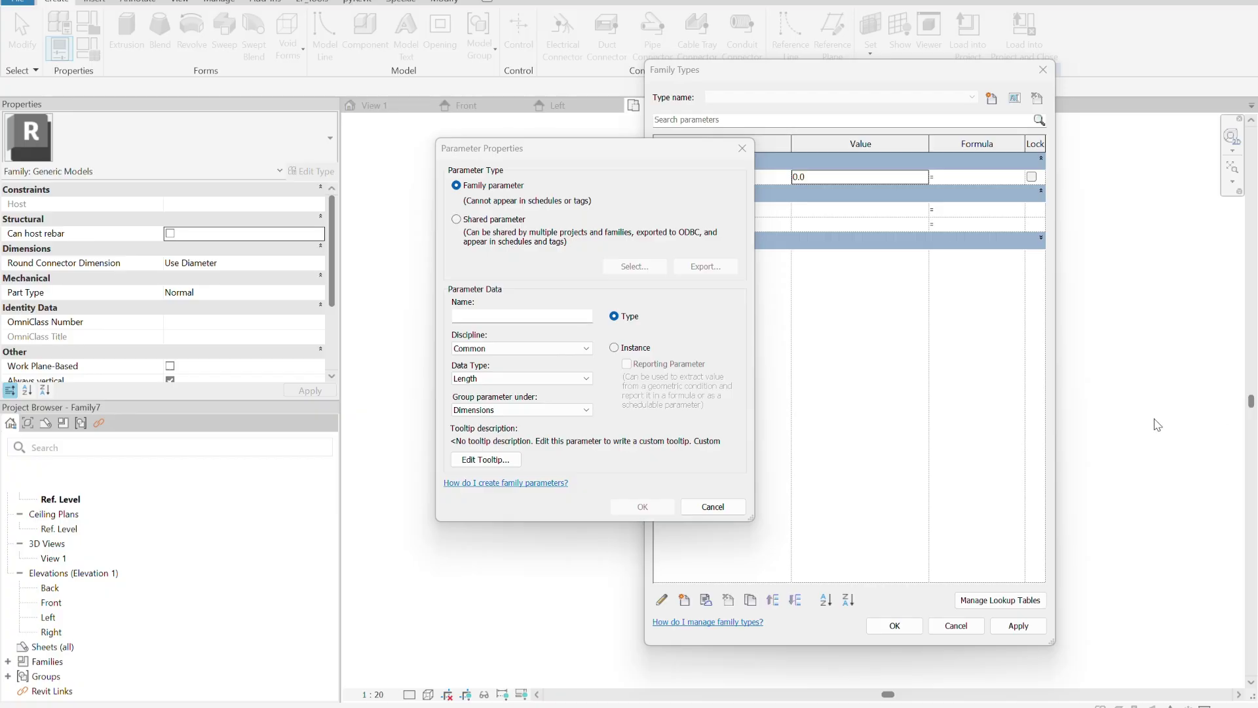
{"action": "left_click", "coordinate": [543, 316]}
{"action": "type", "text": "00. Heigth"}
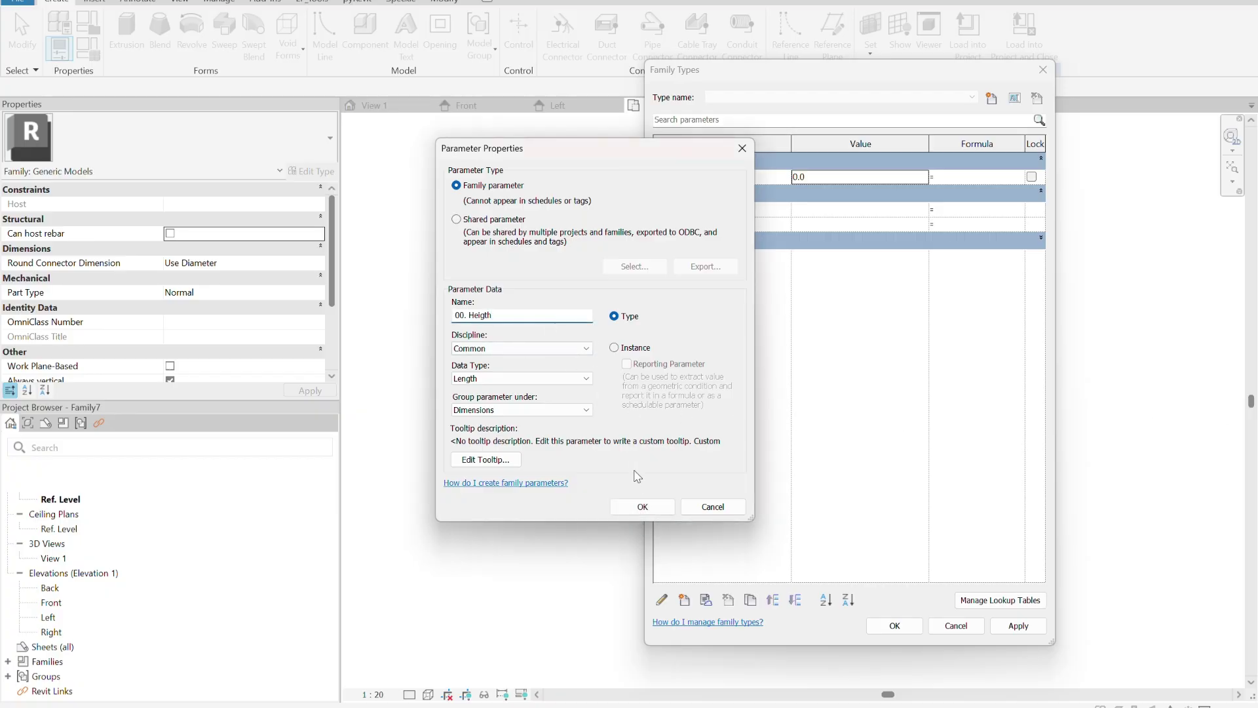
{"action": "left_click", "coordinate": [643, 506]}
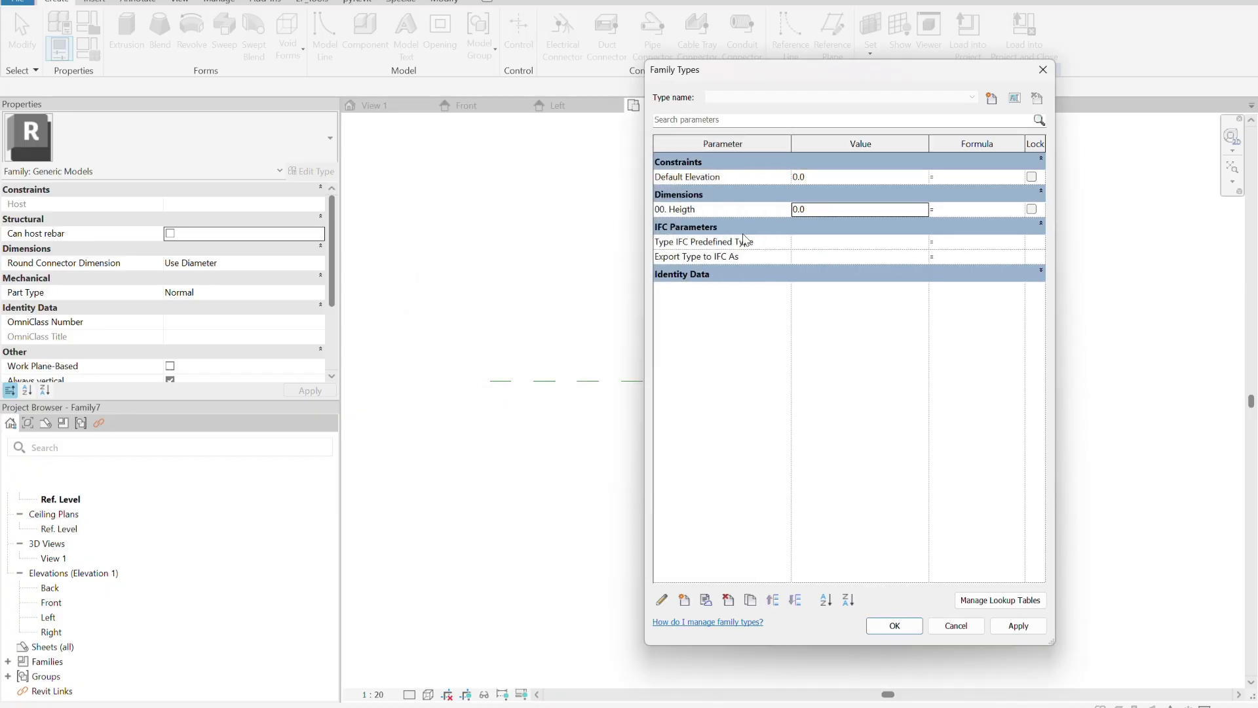
{"action": "left_click", "coordinate": [827, 211]}
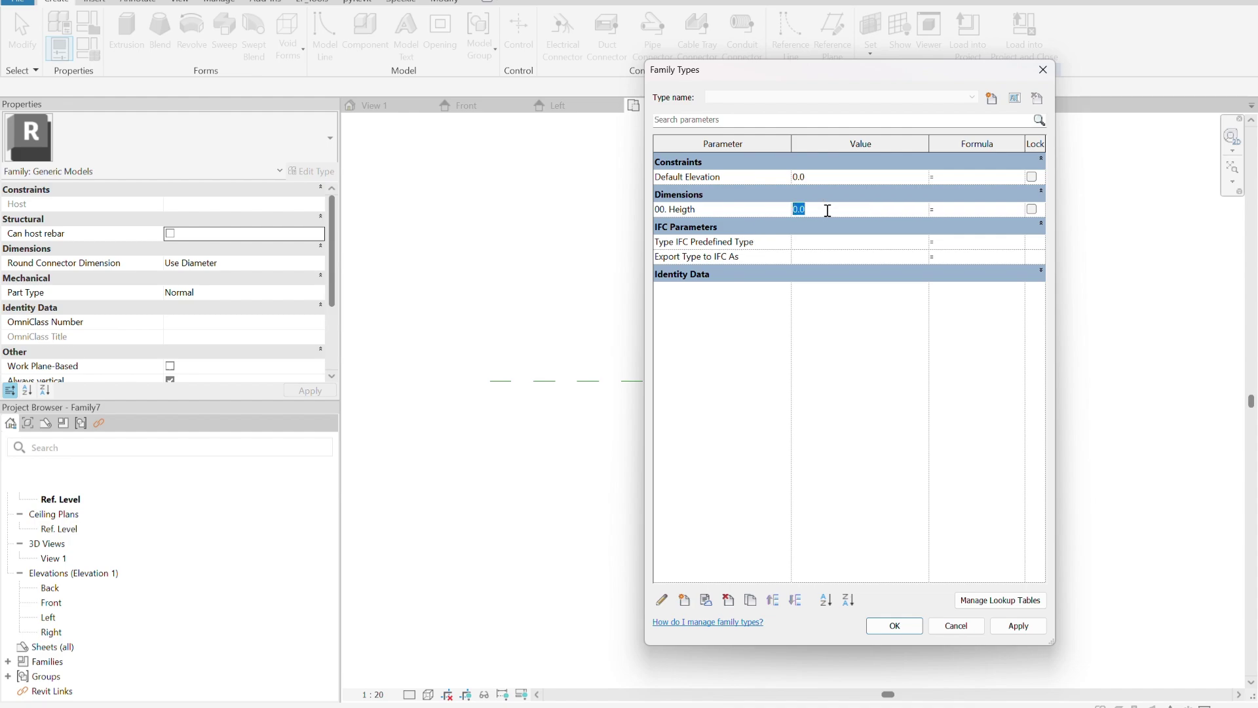
{"action": "type", "text": "115"}
Add the parameter 00. Width with a value of 150.
{"action": "left_click", "coordinate": [683, 599]}
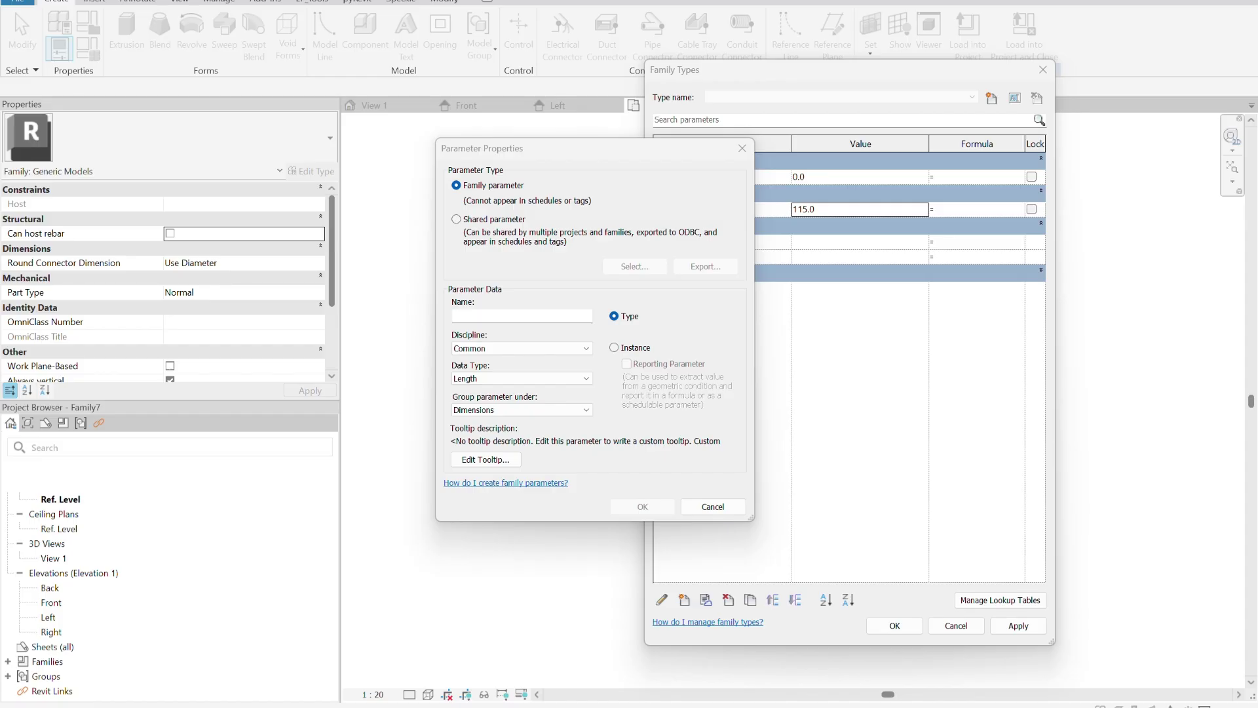
{"action": "left_click", "coordinate": [524, 314]}
{"action": "type", "text": "00. Width"}
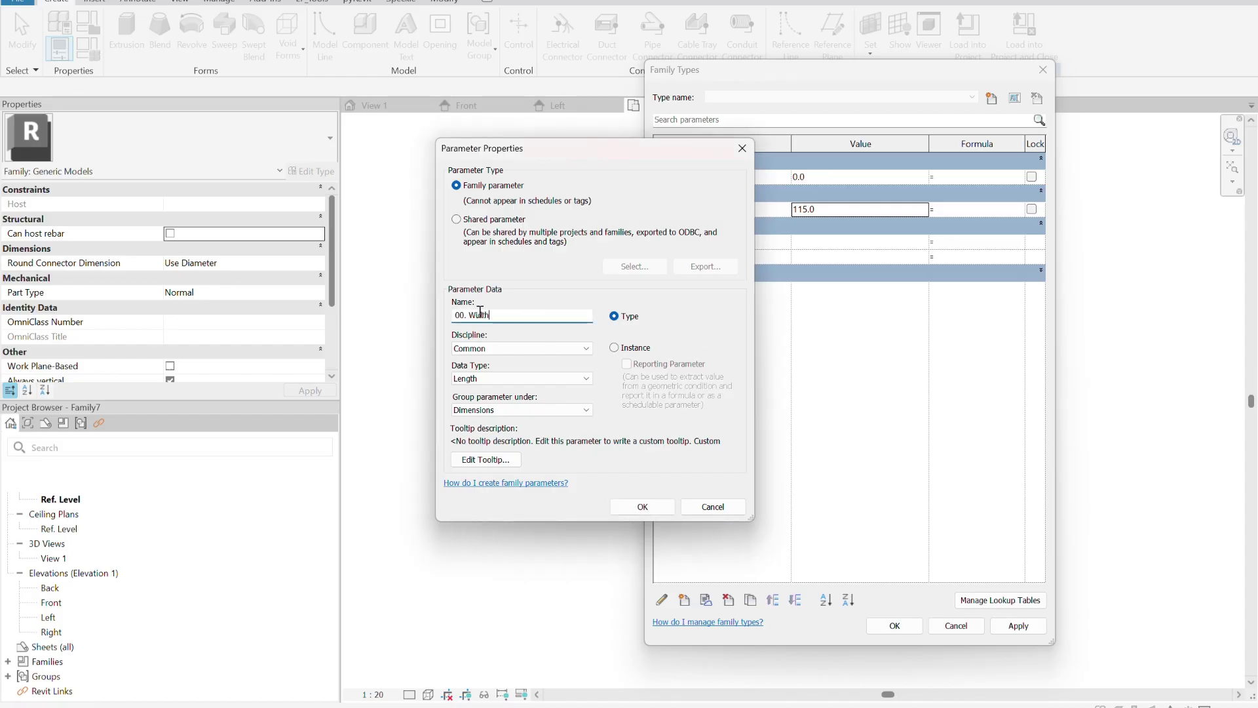
{"action": "left_click", "coordinate": [642, 505]}
{"action": "left_click", "coordinate": [826, 225]}
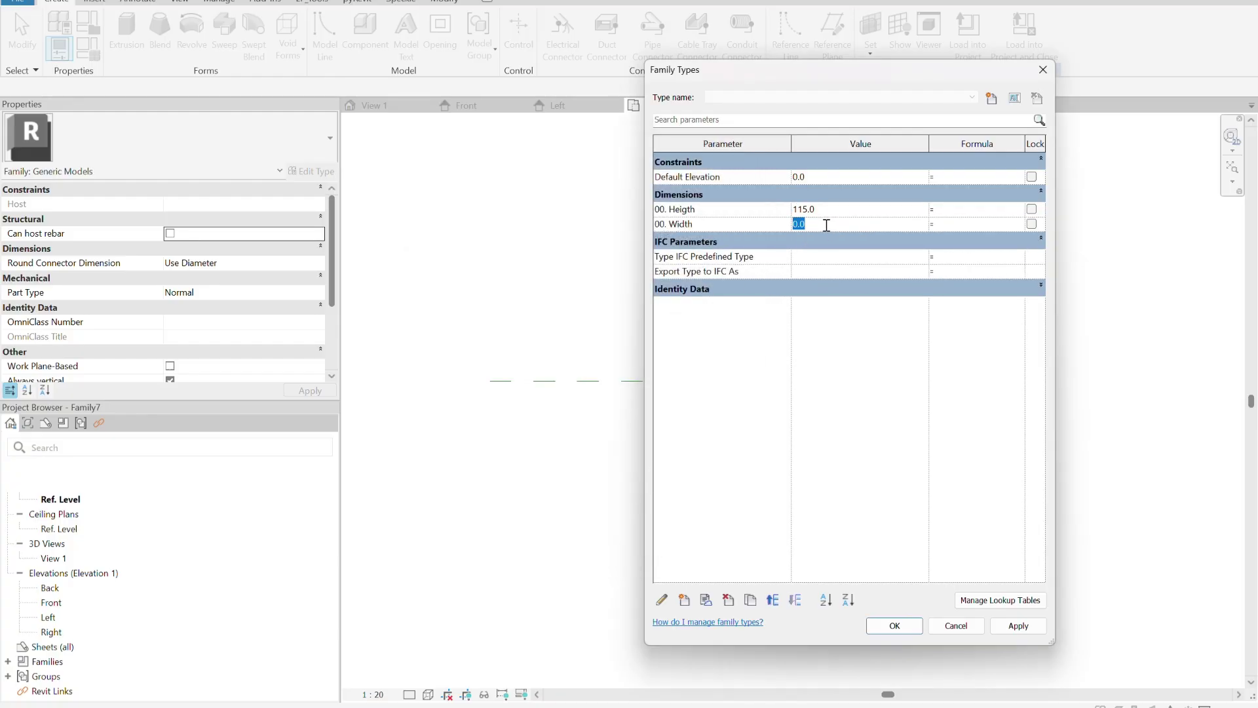
{"action": "type", "text": "150"}
{"action": "left_click", "coordinate": [828, 210]}
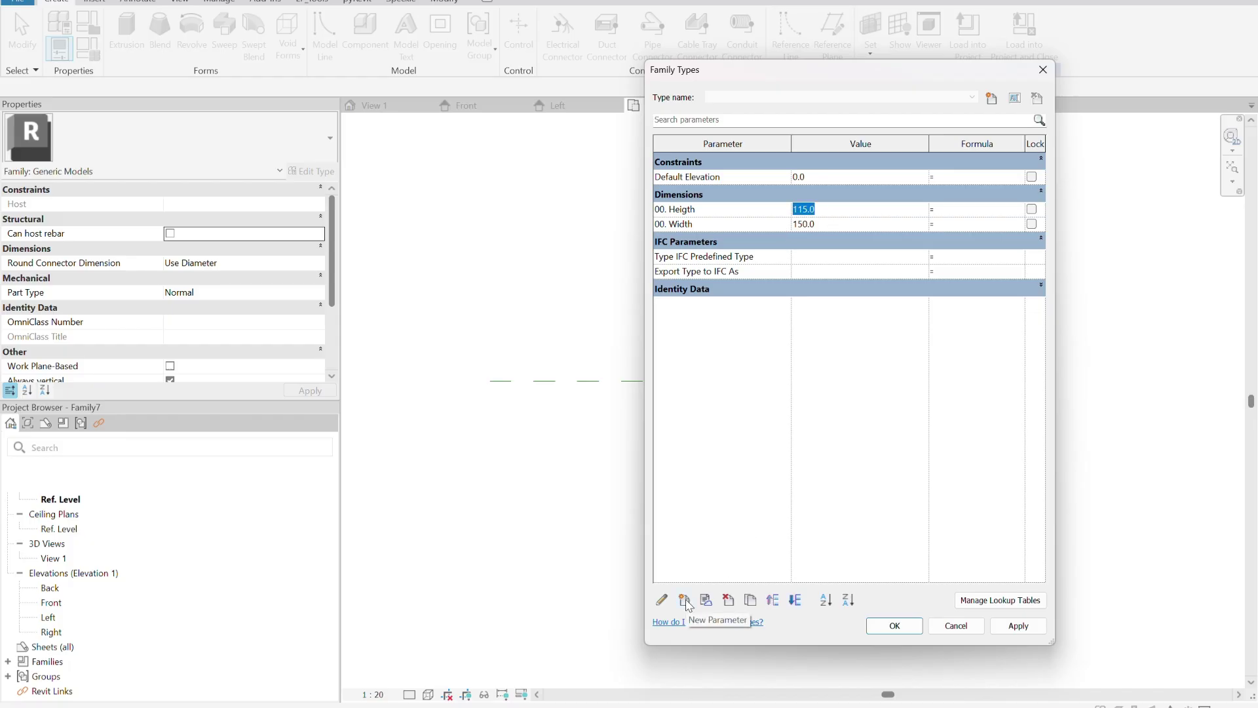
{"action": "left_click", "coordinate": [770, 226]}
Add 00. Length at 250 and move it below 00. Width in the list.
{"action": "left_click", "coordinate": [683, 598]}
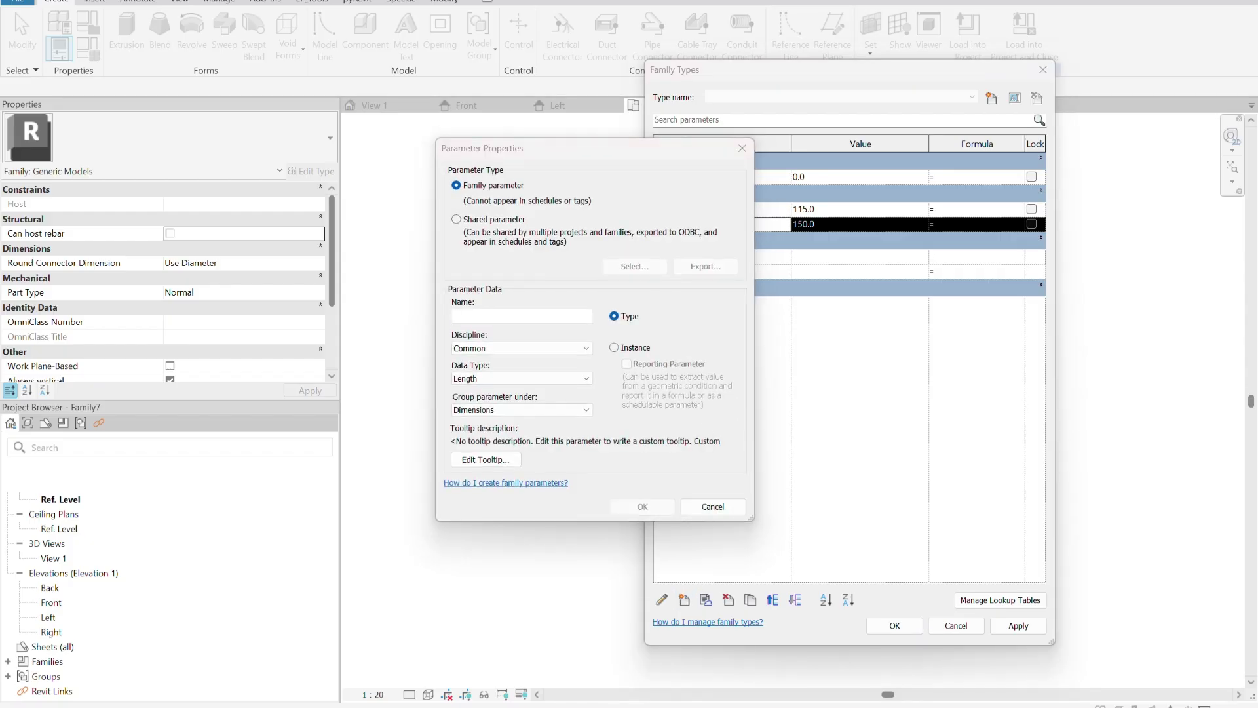
{"action": "left_click", "coordinate": [575, 330]}
{"action": "type", "text": "00. Length"}
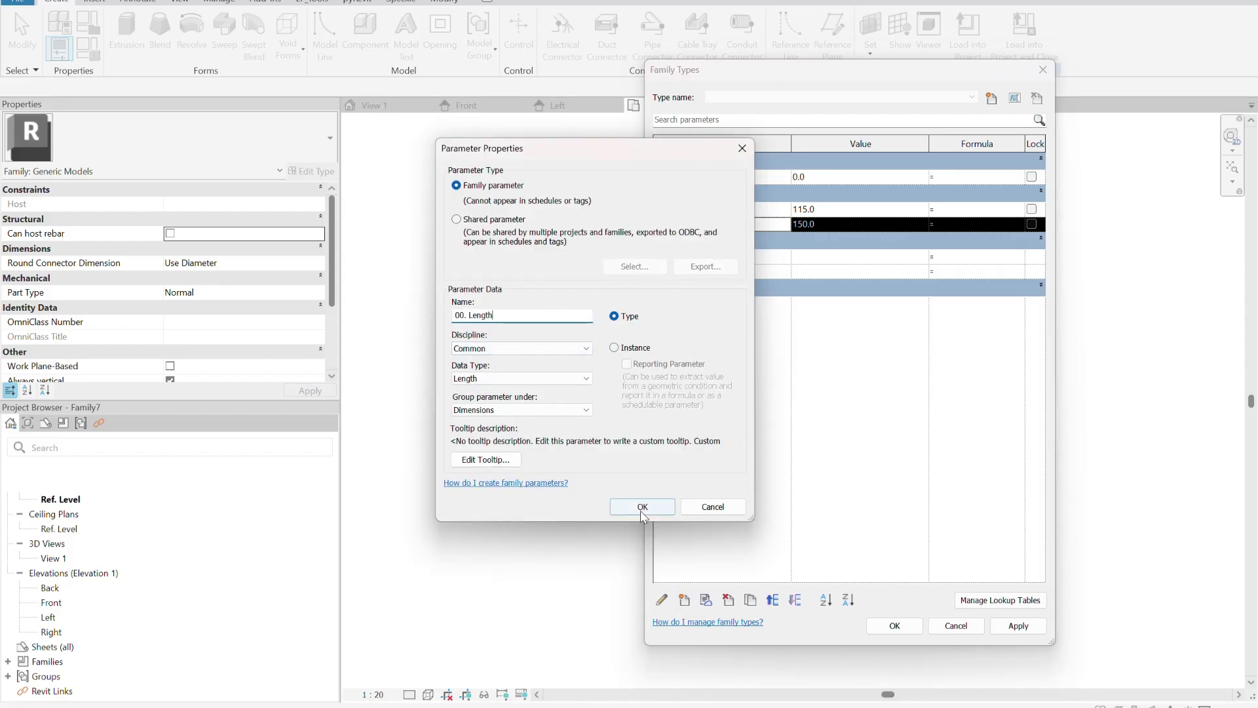
{"action": "left_click", "coordinate": [642, 507]}
{"action": "left_click", "coordinate": [826, 224]}
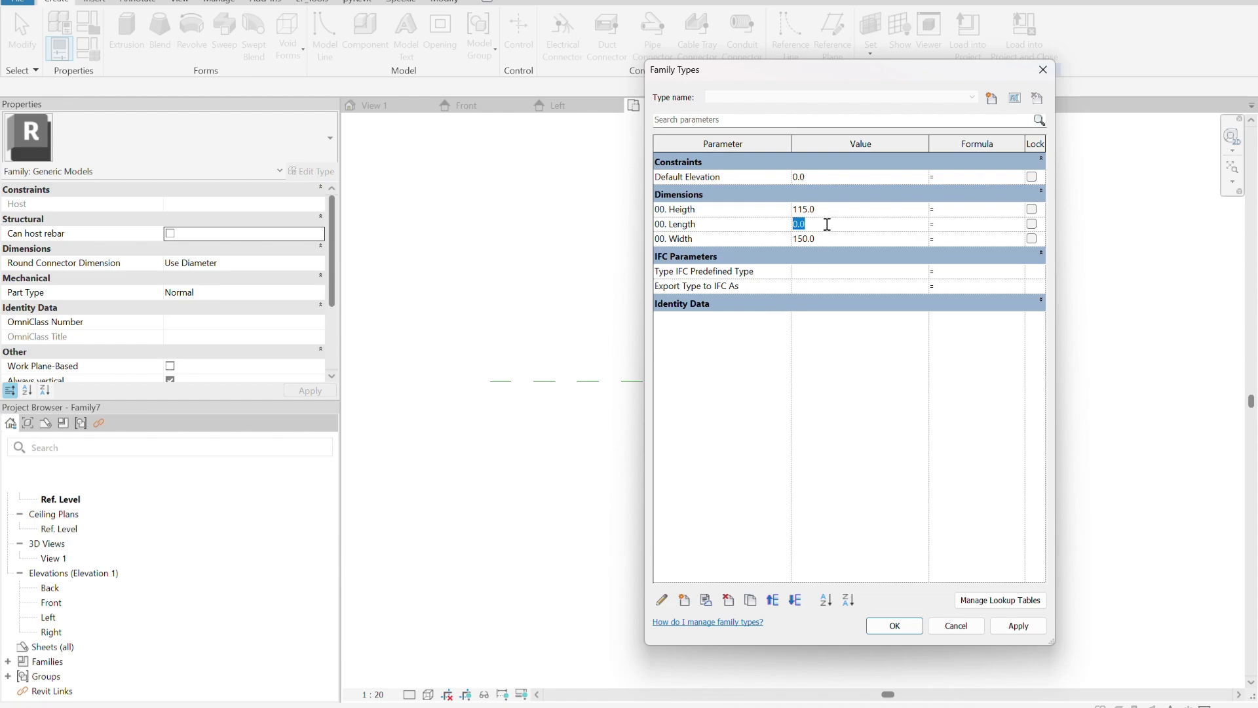
{"action": "type", "text": "250"}
{"action": "left_click", "coordinate": [773, 228]}
{"action": "left_click", "coordinate": [796, 600]}
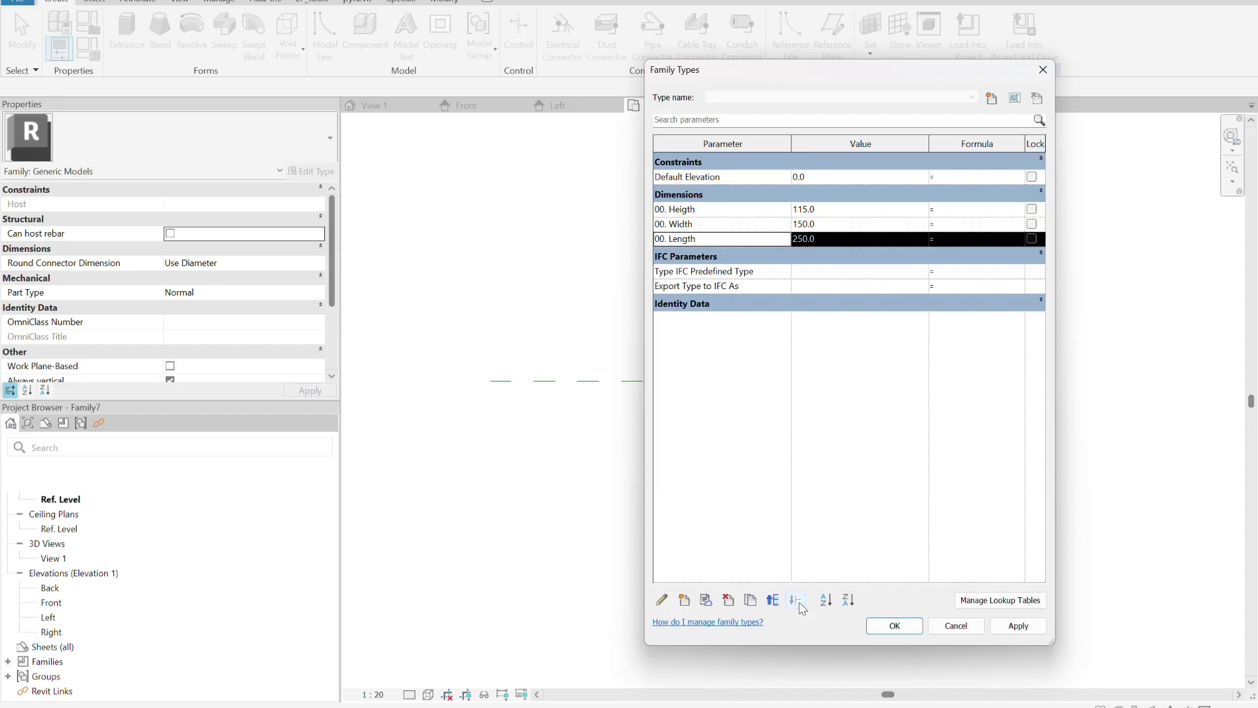
{"action": "left_click", "coordinate": [713, 242]}
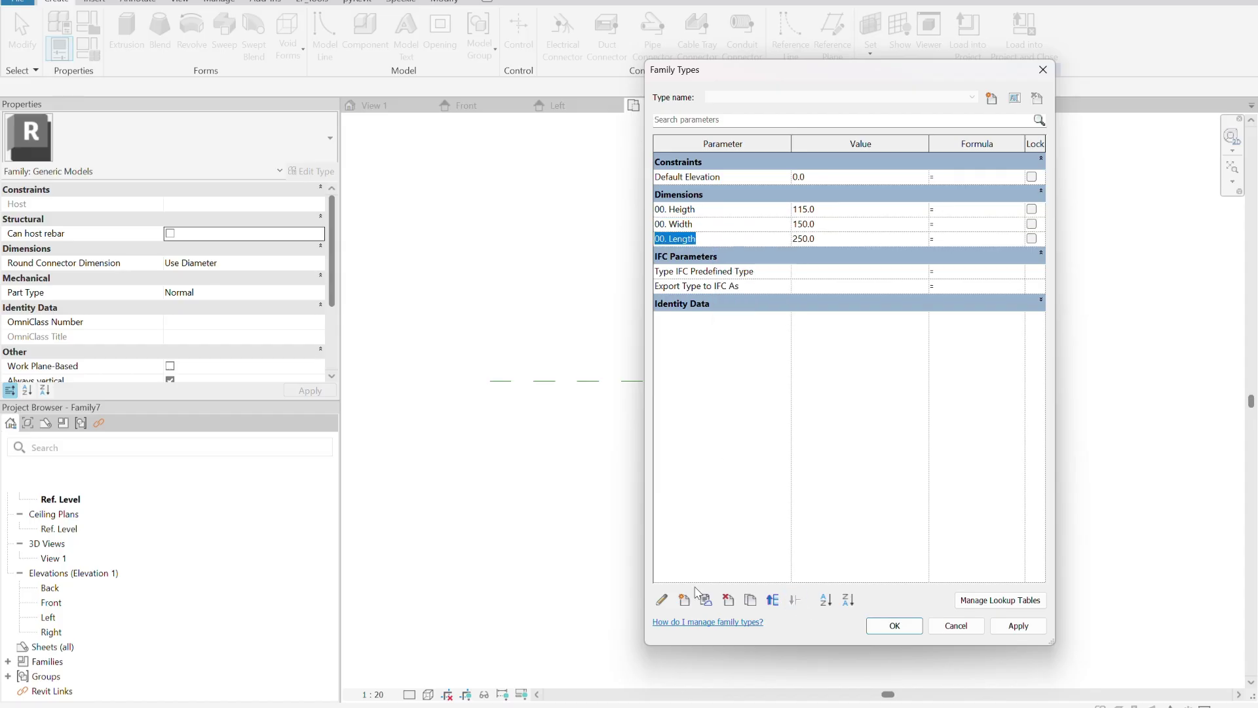
{"action": "left_click", "coordinate": [684, 600]}
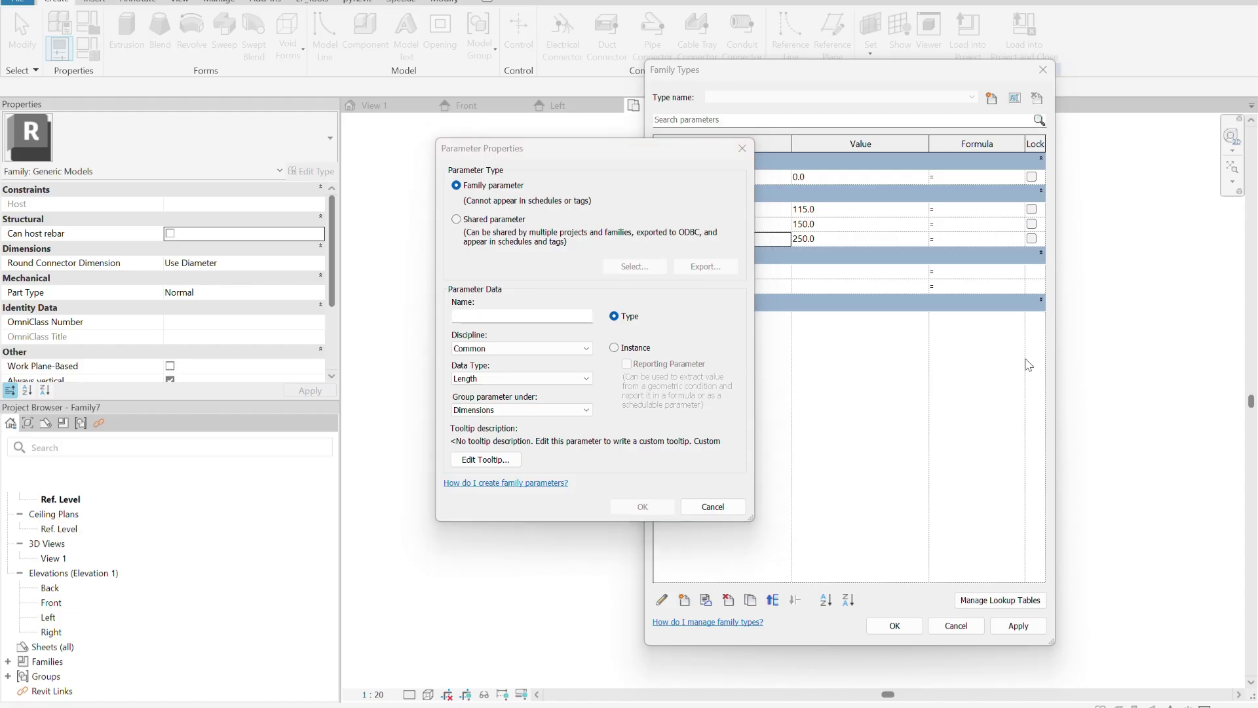
Add parameters 01. Base thickness and 01. Side thickness, both set to 25.
{"action": "left_click", "coordinate": [539, 318]}
{"action": "type", "text": "01. Base thickness"}
{"action": "left_click", "coordinate": [638, 503]}
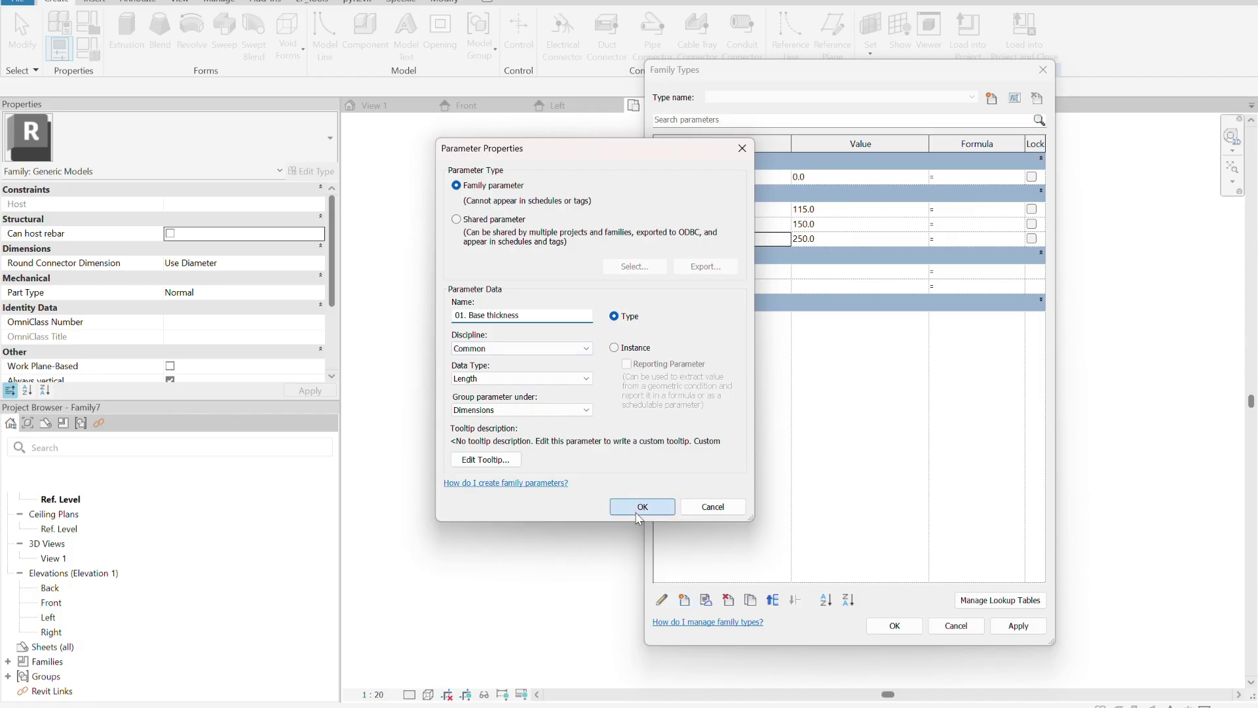
{"action": "left_click", "coordinate": [823, 253]}
{"action": "type", "text": "25"}
{"action": "left_click", "coordinate": [745, 385]}
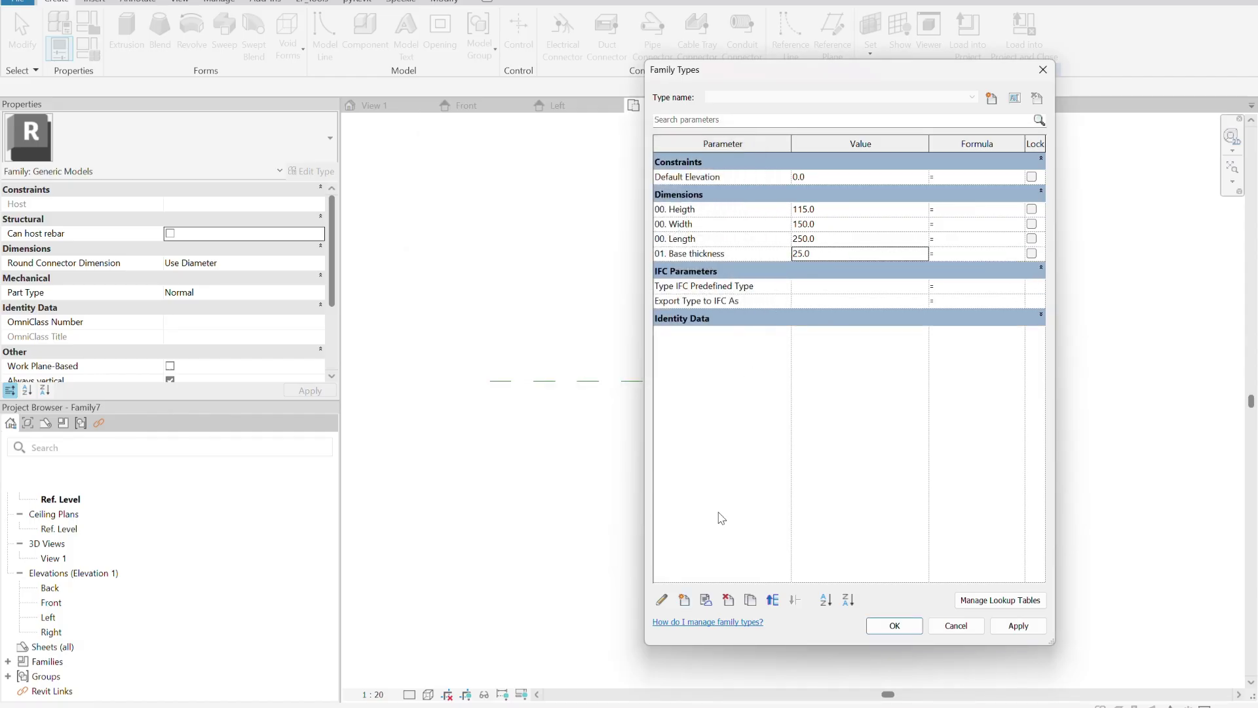
{"action": "left_click", "coordinate": [685, 599]}
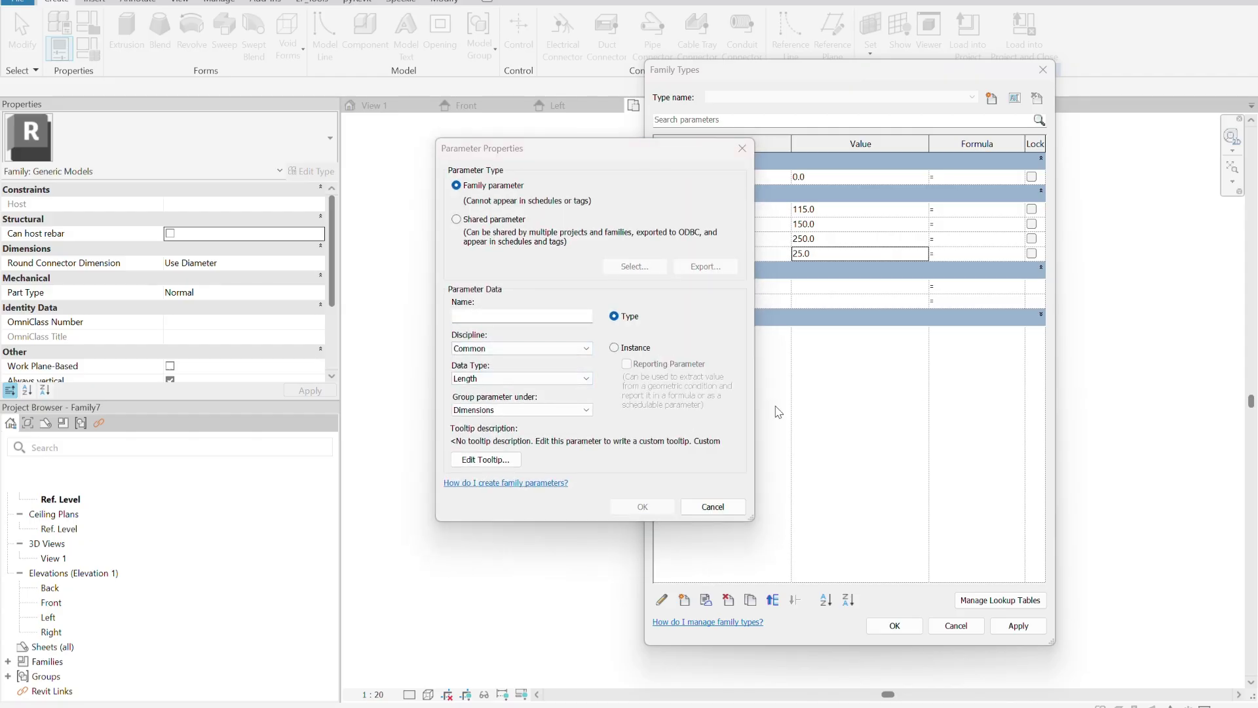
{"action": "left_click", "coordinate": [562, 315]}
{"action": "type", "text": "01. Side thickness"}
{"action": "left_click", "coordinate": [641, 507]}
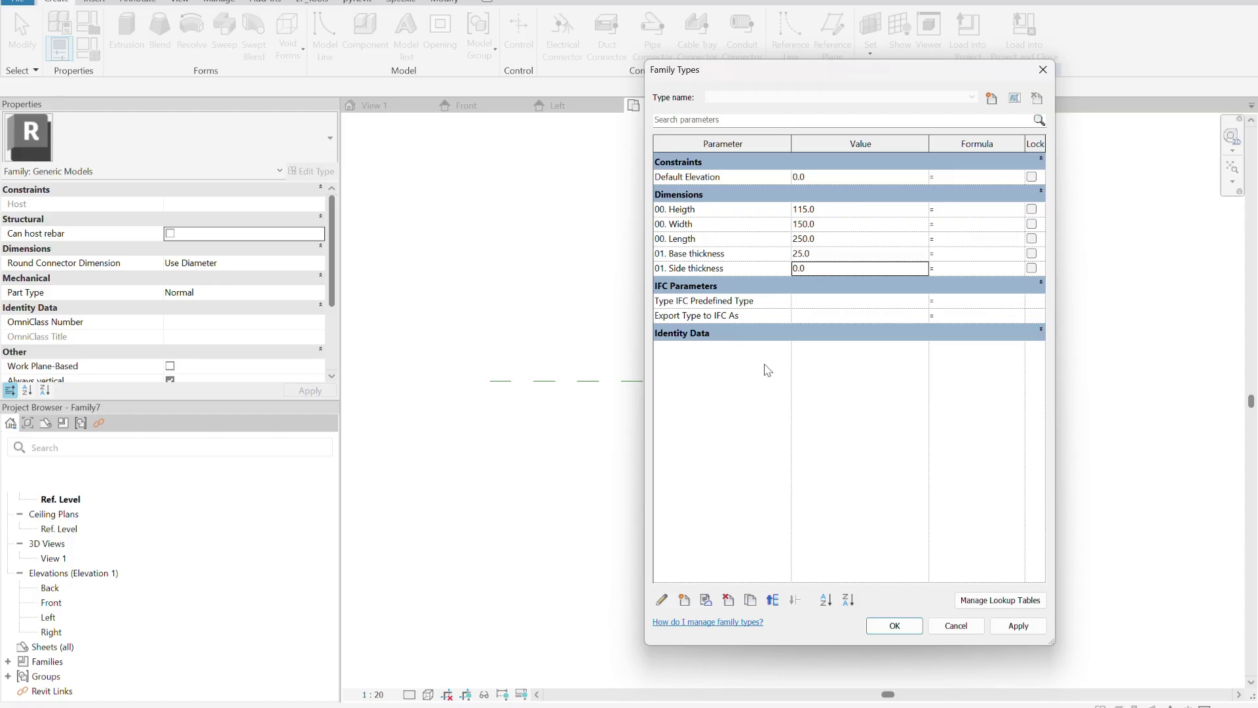
{"action": "left_click", "coordinate": [818, 270]}
{"action": "type", "text": "25"}
{"action": "left_click", "coordinate": [776, 456]}
Add the parameter 02. Chamfer front A with a value of 50.
{"action": "left_click", "coordinate": [684, 600]}
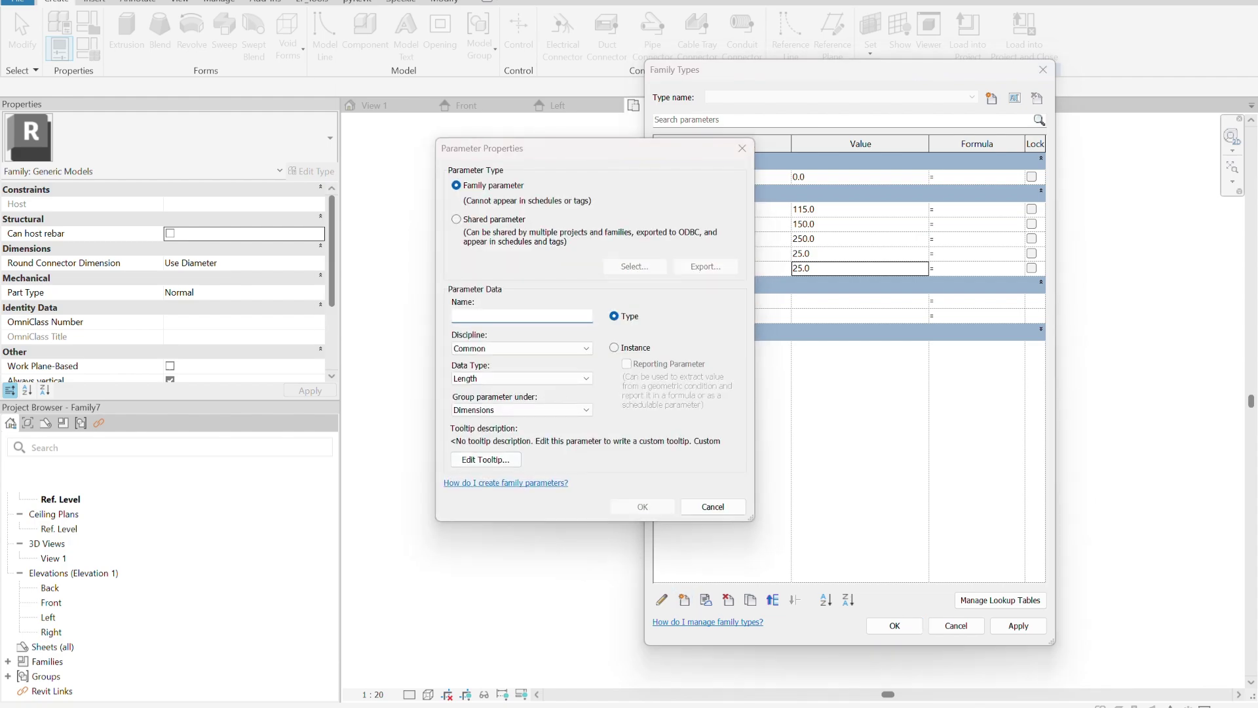
{"action": "left_click", "coordinate": [563, 317]}
{"action": "type", "text": "02. Chamfer front A"}
{"action": "left_click", "coordinate": [642, 507]}
{"action": "left_click", "coordinate": [818, 281]}
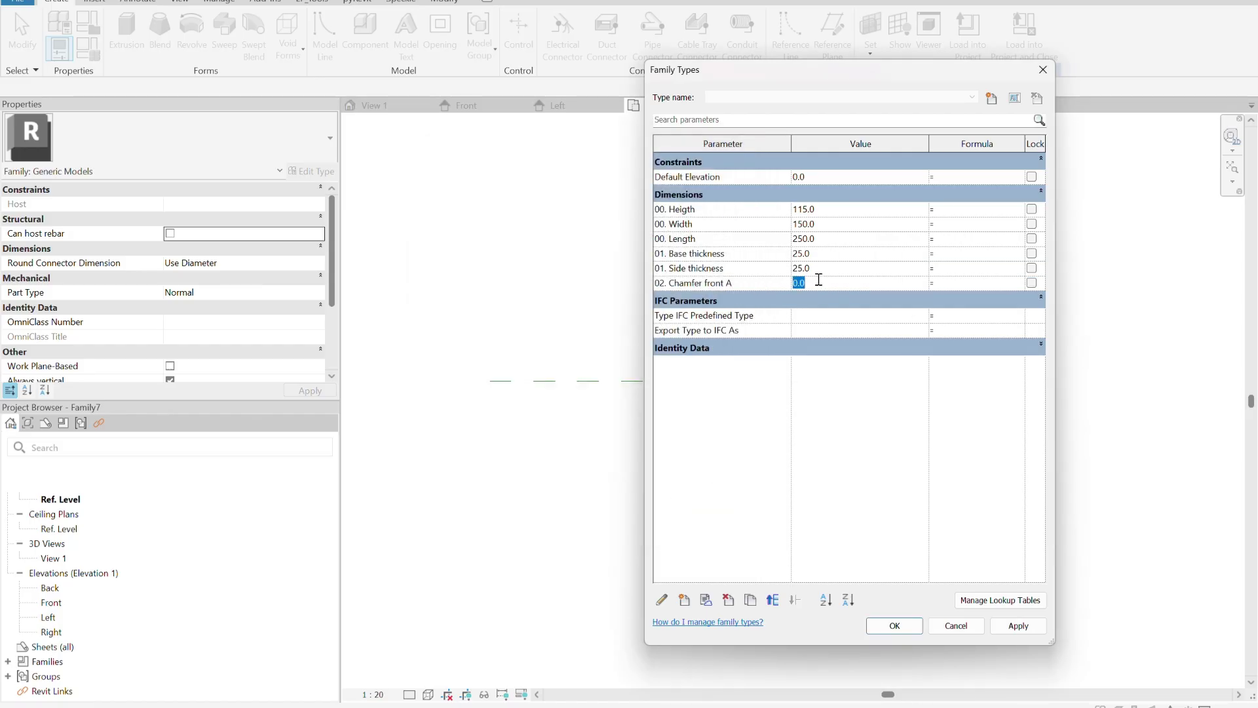
{"action": "type", "text": "50"}
{"action": "key", "text": "Return"}
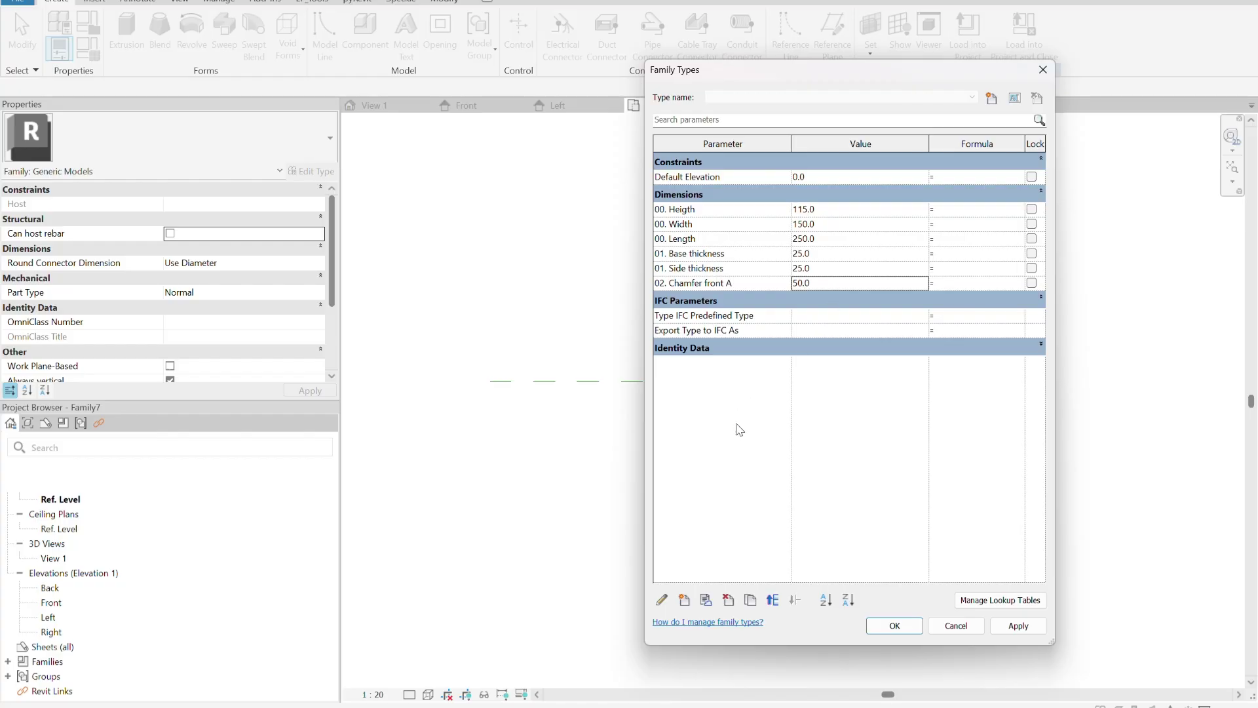
Add 02. Chamfer top B at 175, then apply and close Family Types.
{"action": "left_click", "coordinate": [684, 600]}
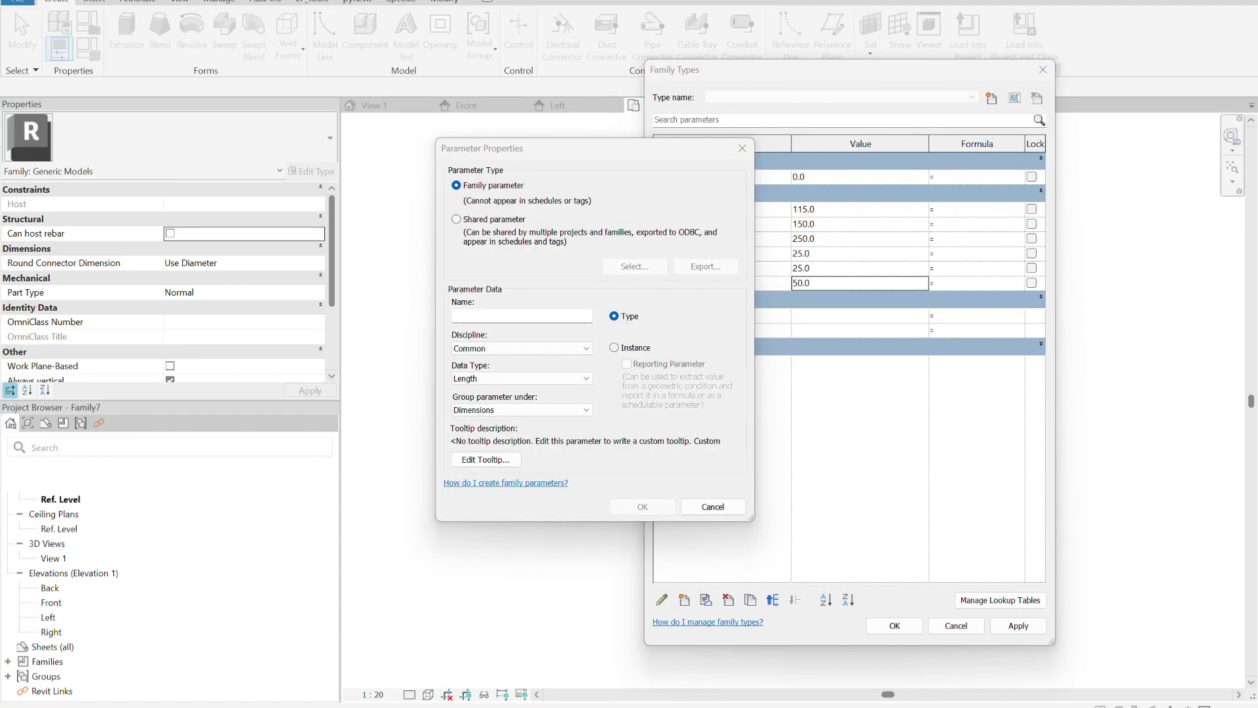
{"action": "left_click", "coordinate": [521, 316]}
{"action": "type", "text": "02. Chamfer top B"}
{"action": "left_click", "coordinate": [642, 507]}
{"action": "left_click", "coordinate": [829, 298]}
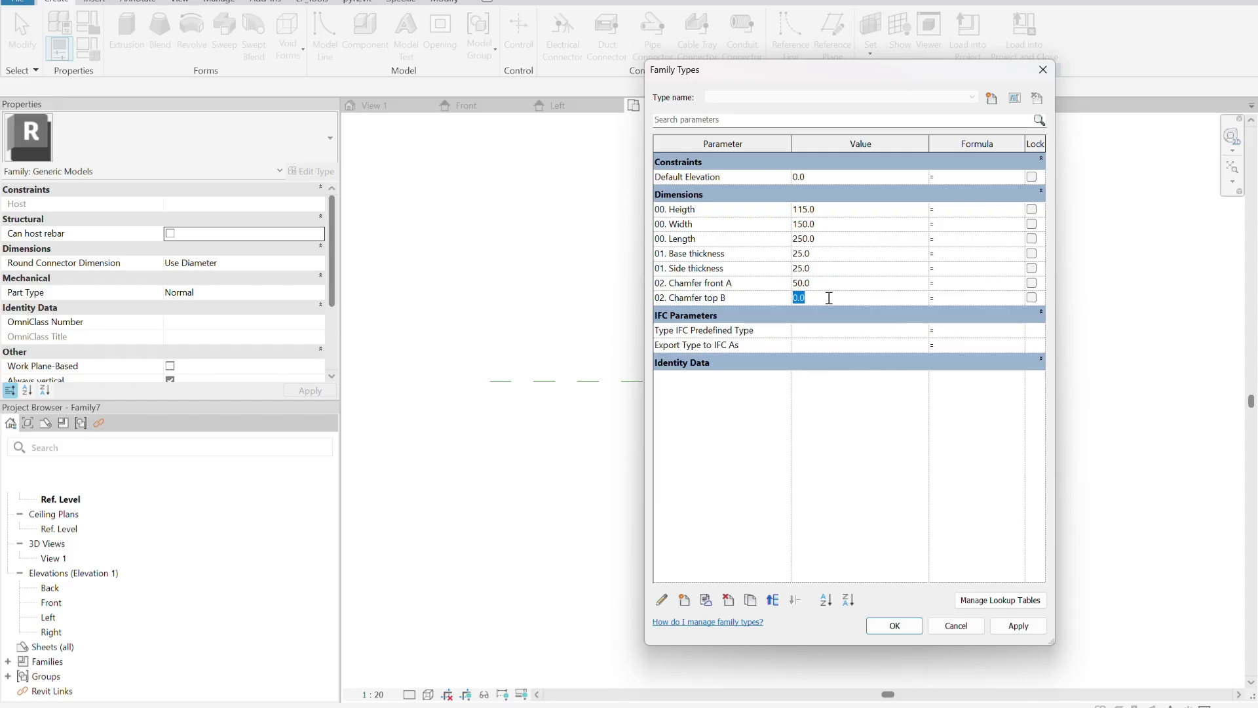
{"action": "type", "text": "1"}
{"action": "left_click", "coordinate": [1017, 625]}
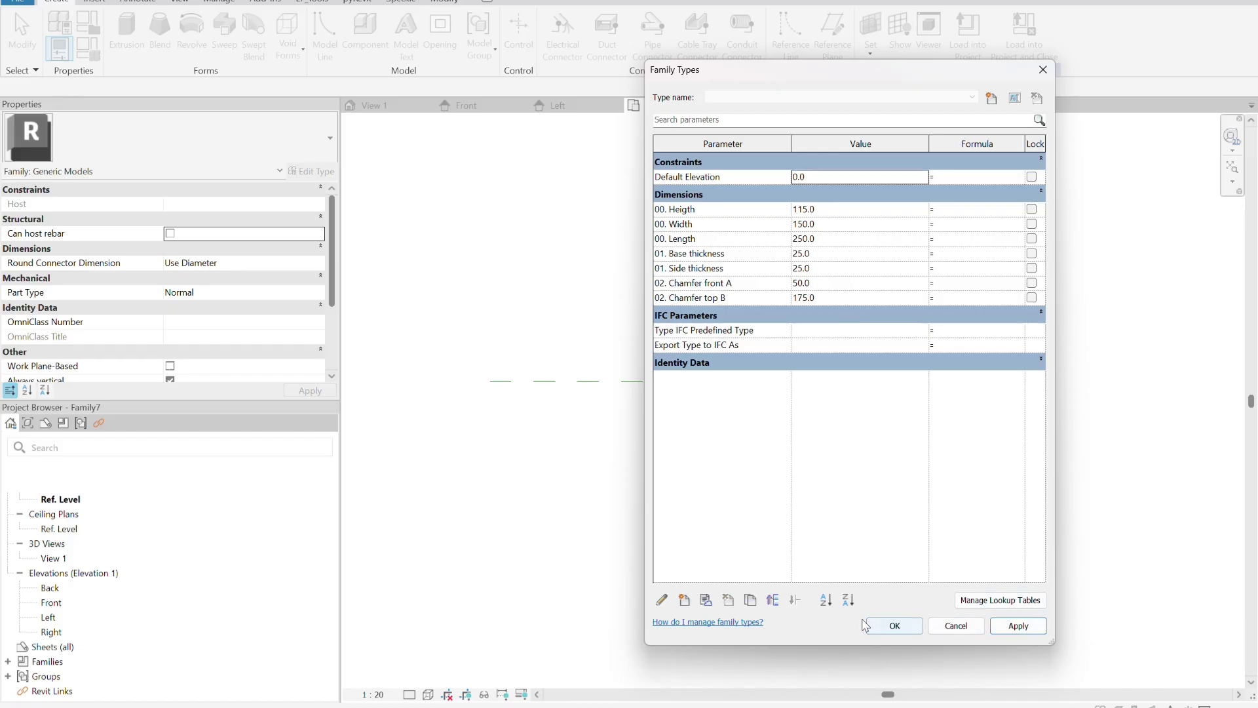
{"action": "left_click", "coordinate": [894, 625]}
{"action": "key", "text": "alt+Tab"}
{"action": "mouse_move", "coordinate": [775, 293]}
{"action": "middle_mouse_down"}
{"action": "mouse_move", "coordinate": [797, 308]}
{"action": "mouse_move", "coordinate": [767, 306]}
{"action": "middle_mouse_up"}
{"action": "mouse_move", "coordinate": [766, 306]}
{"action": "left_mouse_down"}
{"action": "mouse_move", "coordinate": [845, 281]}
{"action": "mouse_move", "coordinate": [472, 402]}
{"action": "mouse_move", "coordinate": [767, 463]}
{"action": "left_mouse_up"}
{"action": "mouse_move", "coordinate": [768, 462]}
{"action": "middle_mouse_down"}
{"action": "mouse_move", "coordinate": [511, 452]}
{"action": "mouse_move", "coordinate": [509, 429]}
{"action": "middle_mouse_up"}
{"action": "middle_click_drag", "start_coordinate": [697, 351], "coordinate": [676, 345]}
{"action": "middle_click_drag", "start_coordinate": [676, 344], "coordinate": [707, 334], "text": "shift"}
{"action": "mouse_move", "coordinate": [708, 335]}
{"action": "left_mouse_down"}
{"action": "mouse_move", "coordinate": [677, 336]}
{"action": "mouse_move", "coordinate": [688, 367]}
{"action": "left_mouse_up"}
{"action": "key", "text": "space"}
{"action": "left_click", "coordinate": [898, 6]}
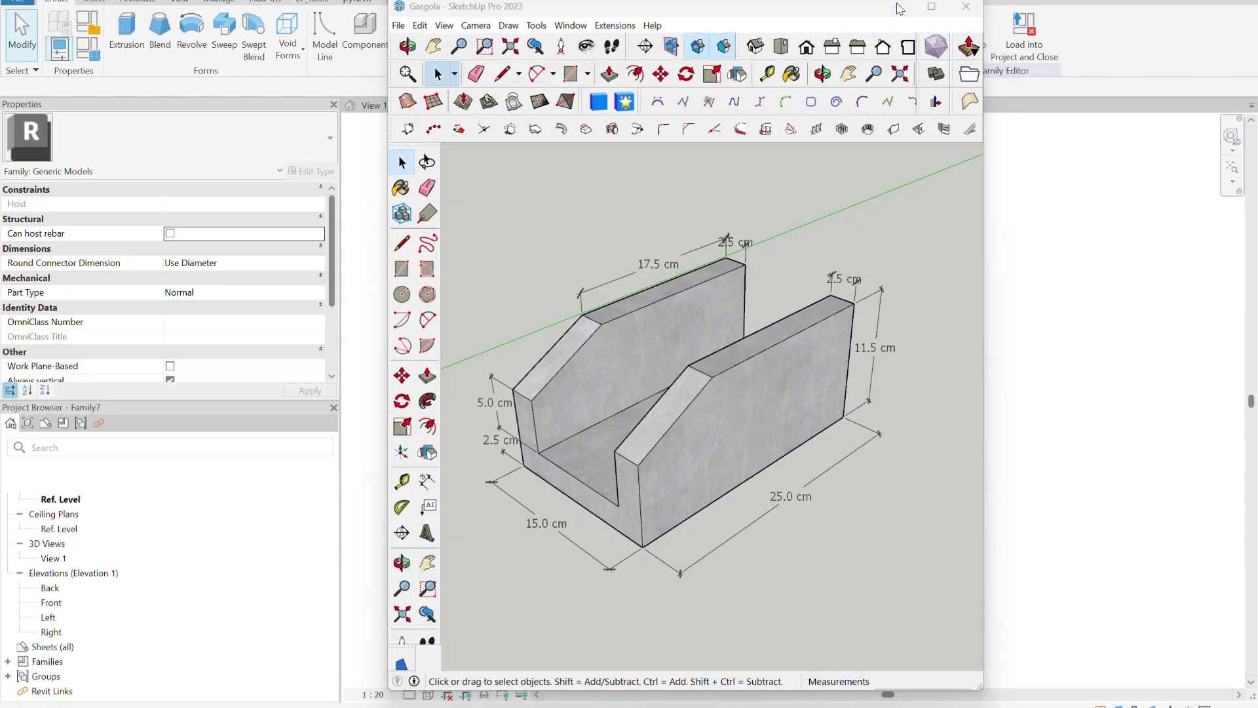
{"action": "middle_click_drag", "start_coordinate": [846, 449], "coordinate": [675, 421]}
{"action": "scroll", "coordinate": [732, 408], "scroll_direction": "down", "scroll_amount": 2}
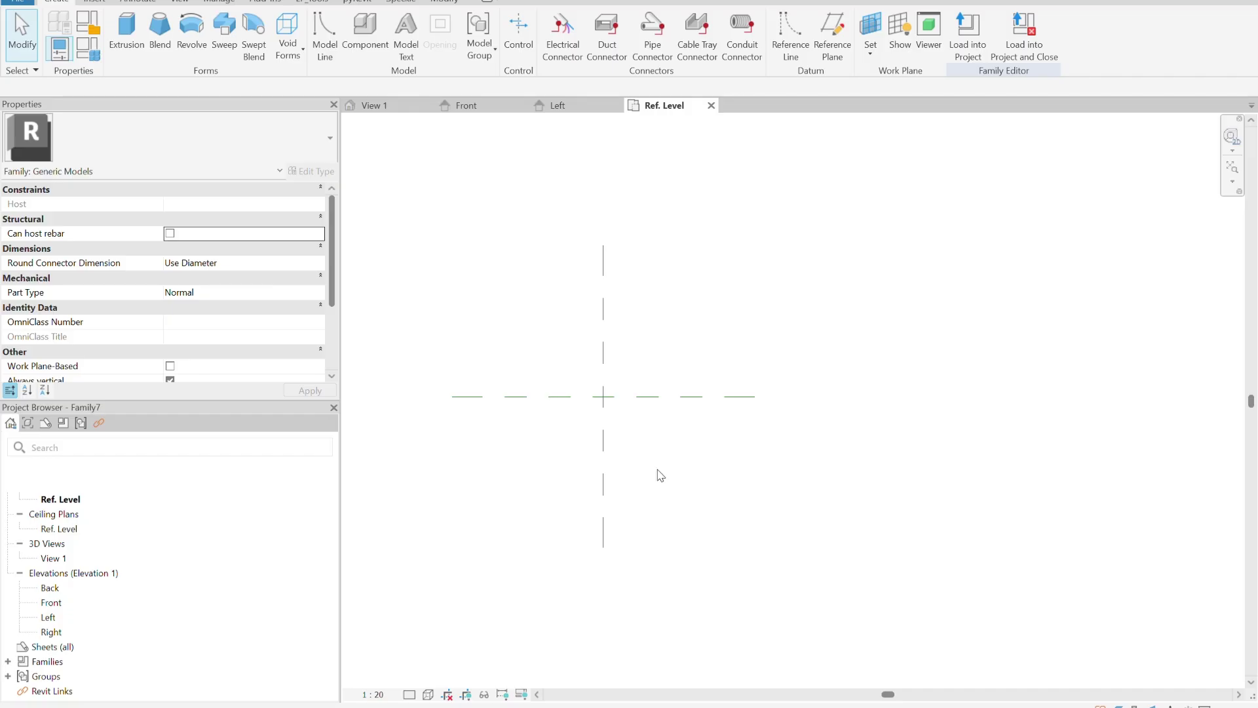
Draw four vertical reference planes, two on each side of the centre line.
{"action": "left_click", "coordinate": [832, 33]}
{"action": "middle_click_drag", "start_coordinate": [709, 375], "coordinate": [725, 320]}
{"action": "middle_click_drag", "start_coordinate": [623, 278], "coordinate": [589, 284]}
{"action": "left_click", "coordinate": [553, 188]}
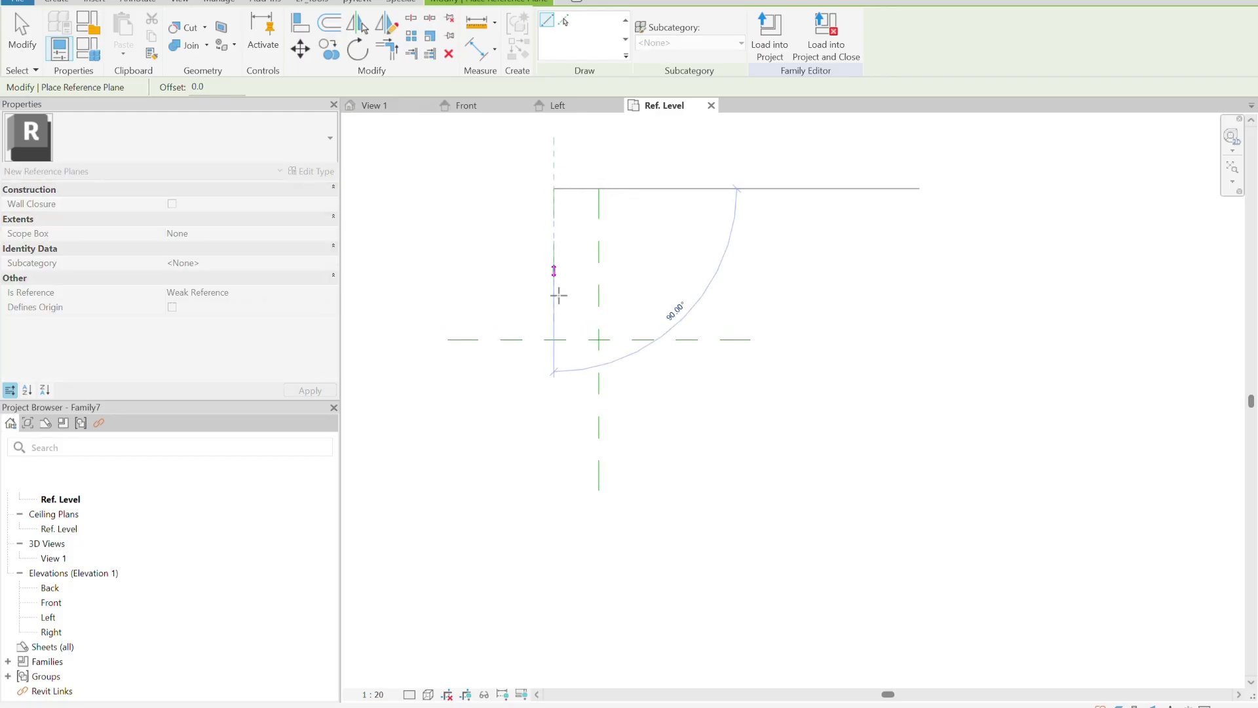
{"action": "left_click", "coordinate": [554, 490]}
{"action": "left_click", "coordinate": [652, 188]}
{"action": "left_click", "coordinate": [653, 490]}
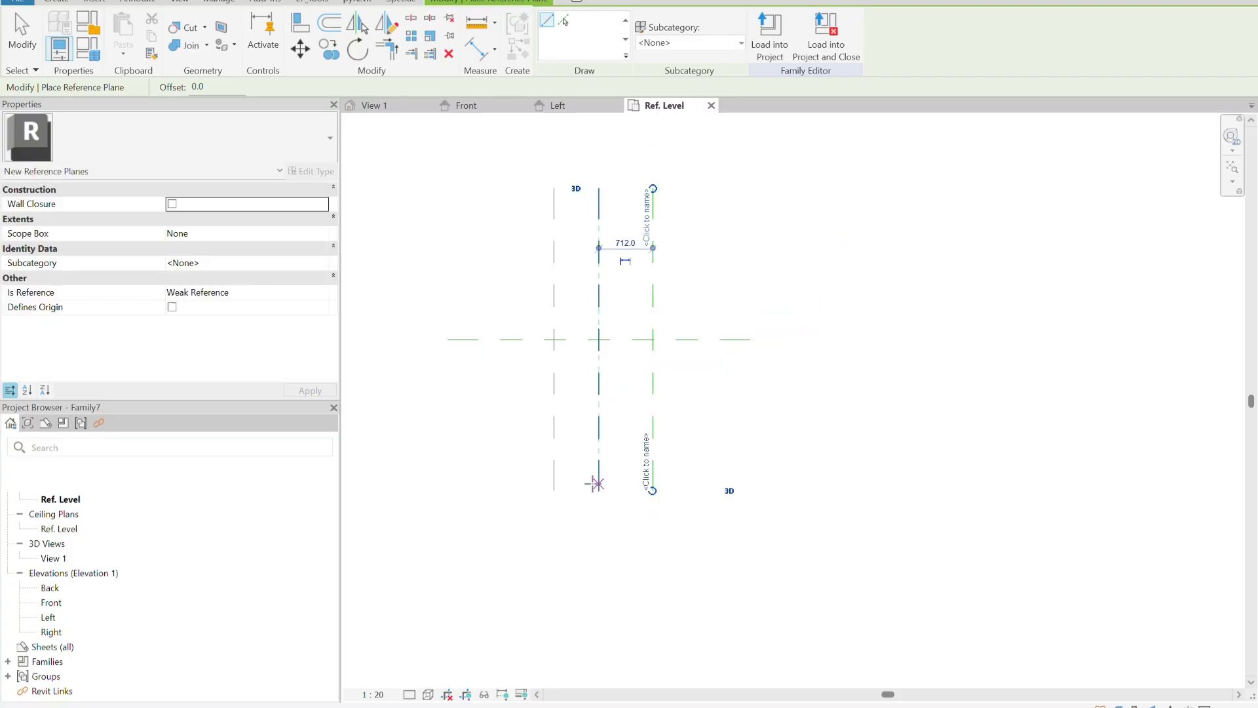
{"action": "left_click", "coordinate": [566, 490]}
{"action": "left_click", "coordinate": [566, 188]}
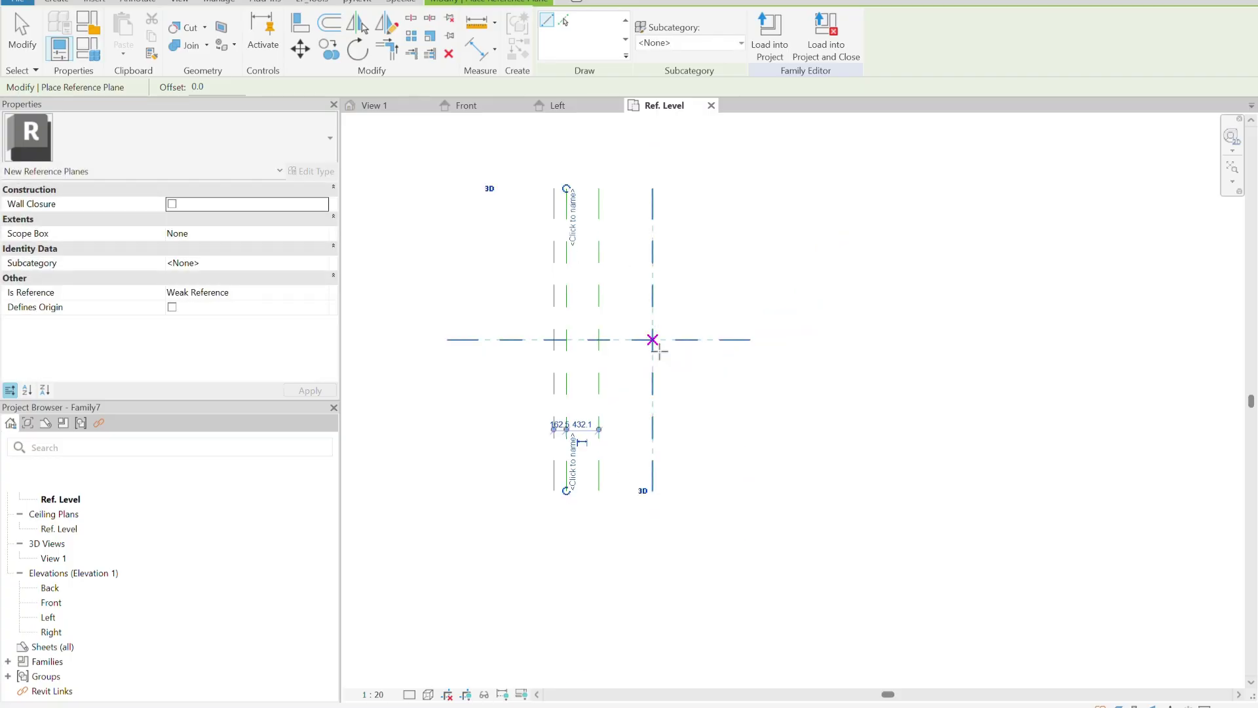
{"action": "left_click", "coordinate": [635, 490]}
{"action": "left_click", "coordinate": [635, 188]}
Draw two horizontal reference planes below the centre line.
{"action": "left_click", "coordinate": [447, 432]}
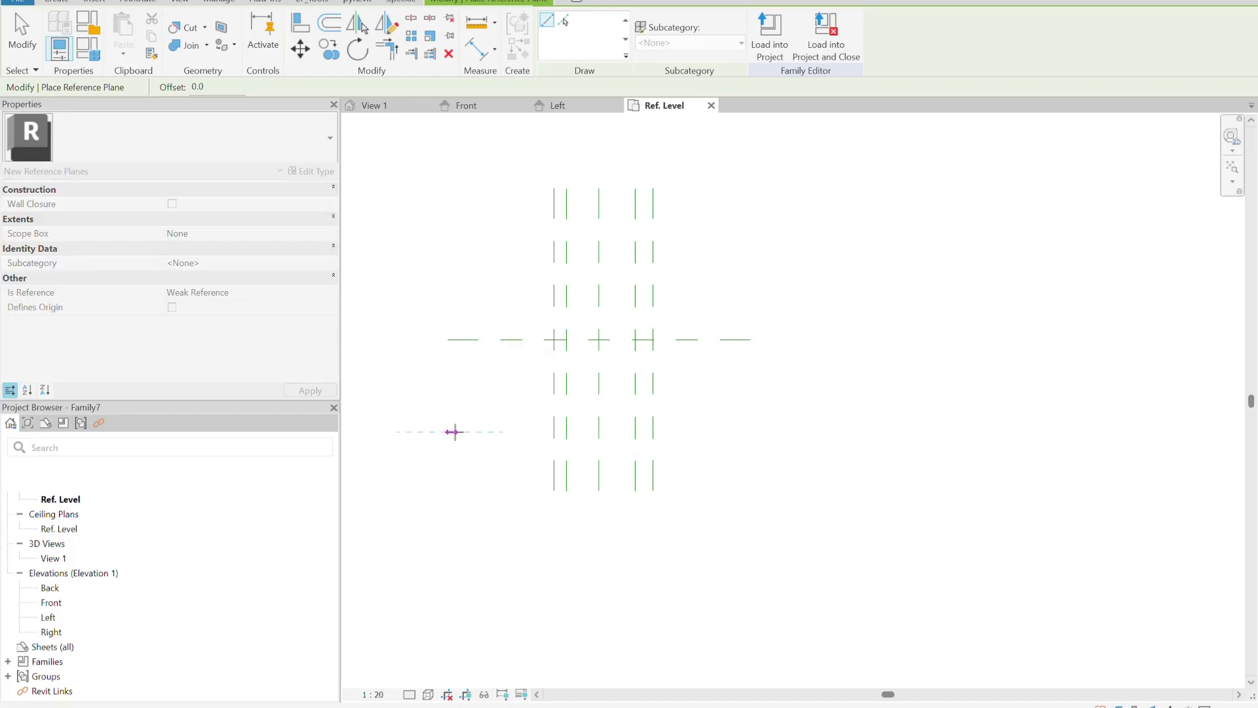
{"action": "left_click", "coordinate": [749, 431]}
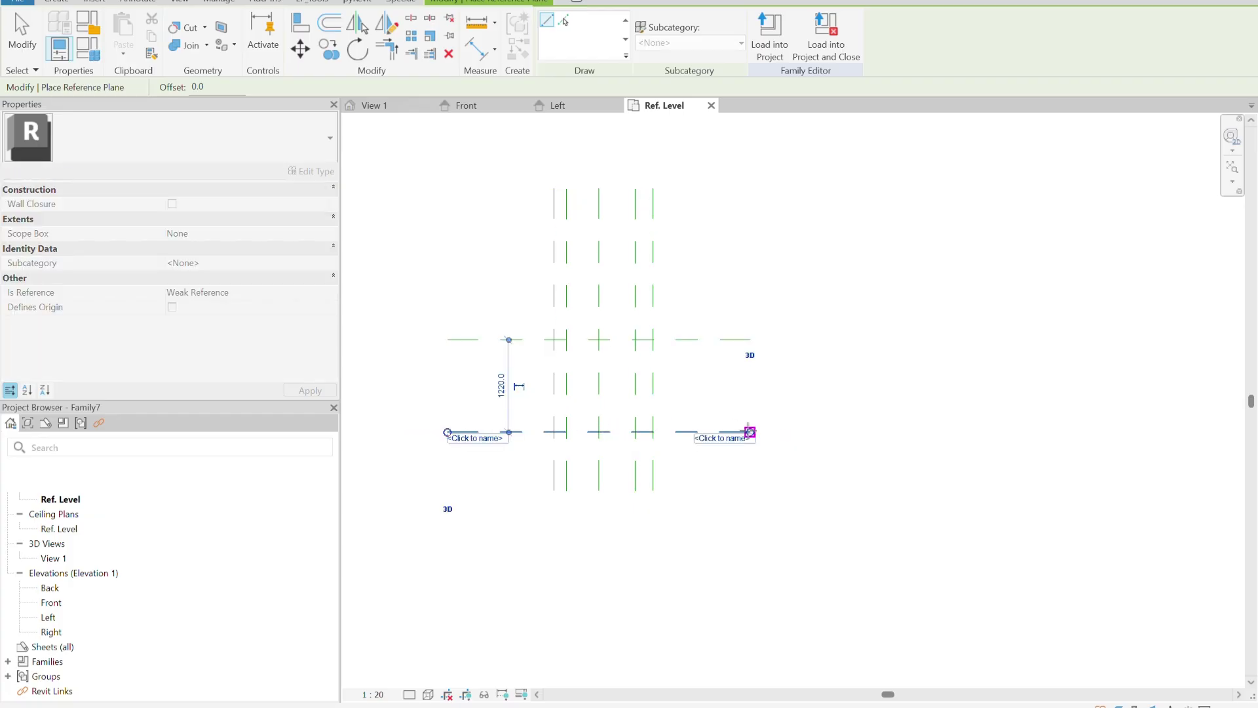
{"action": "left_click", "coordinate": [446, 480]}
{"action": "left_click", "coordinate": [749, 480]}
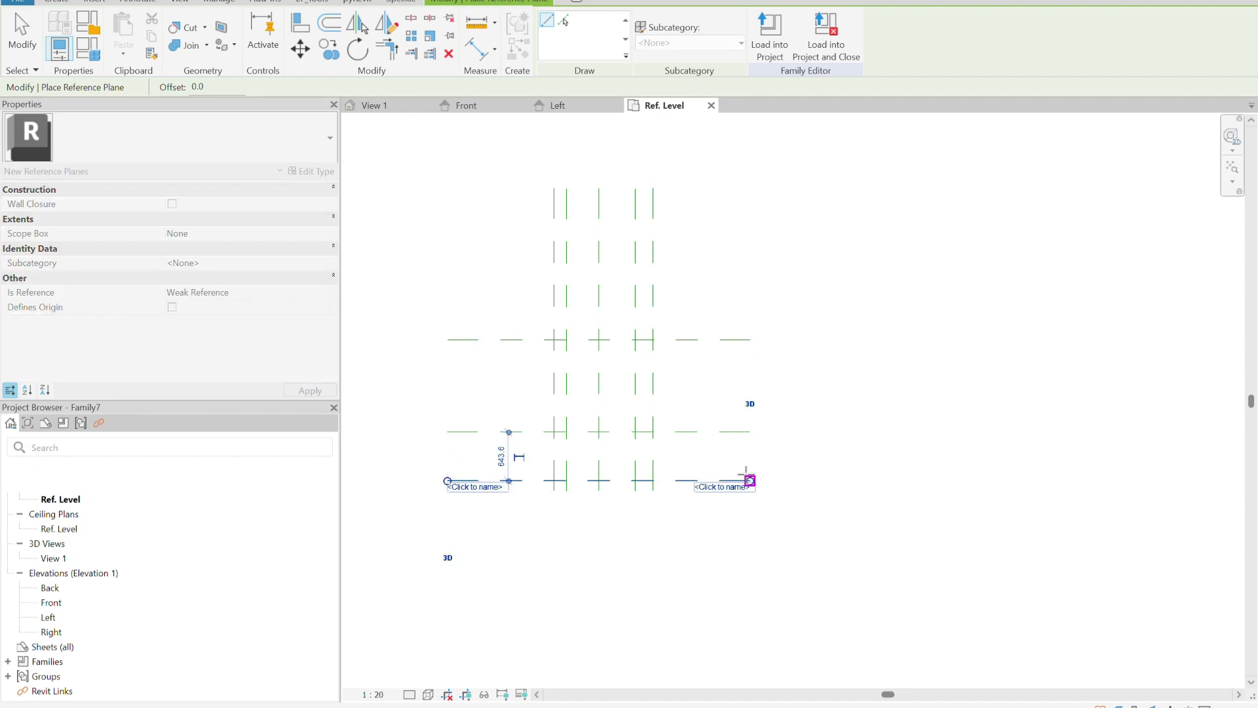
{"action": "left_click", "coordinate": [13, 17]}
Dimension the horizontal reference planes and label that dimension 00. Length.
{"action": "scroll", "coordinate": [604, 335], "scroll_direction": "up", "scroll_amount": 1}
{"action": "middle_click_drag", "start_coordinate": [608, 333], "coordinate": [447, 271]}
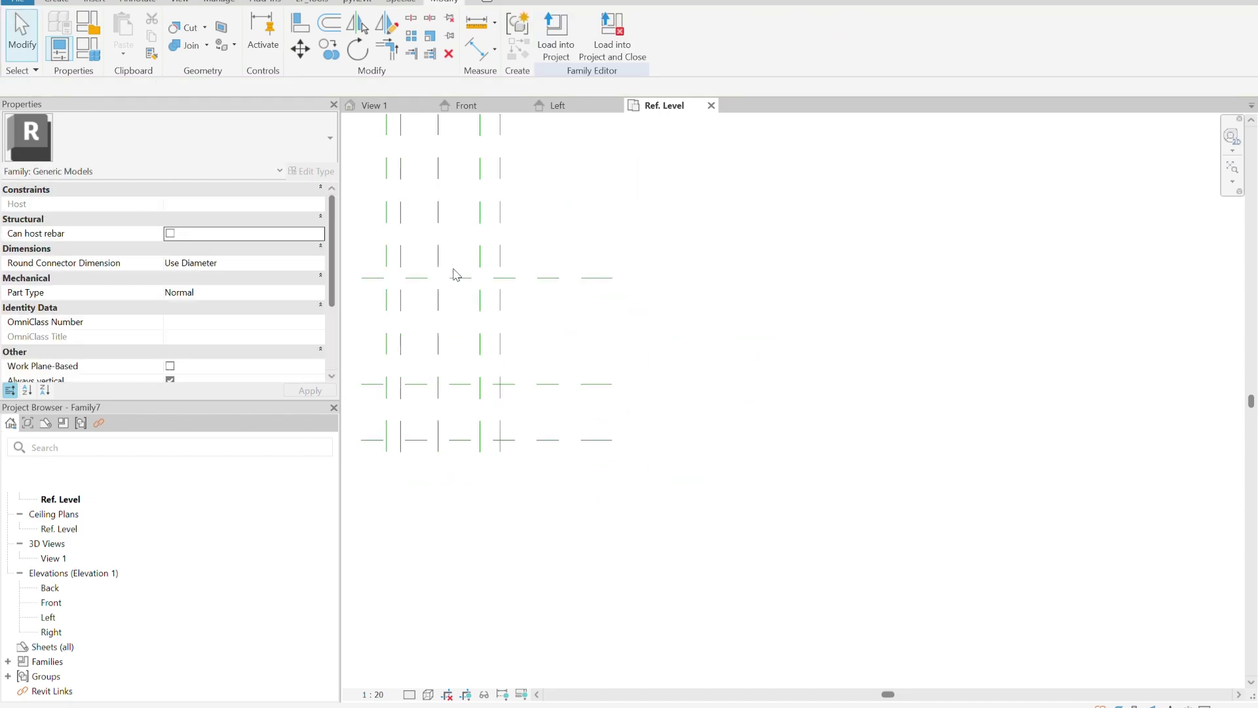
{"action": "left_click", "coordinate": [477, 50]}
{"action": "middle_click_drag", "start_coordinate": [588, 216], "coordinate": [726, 242]}
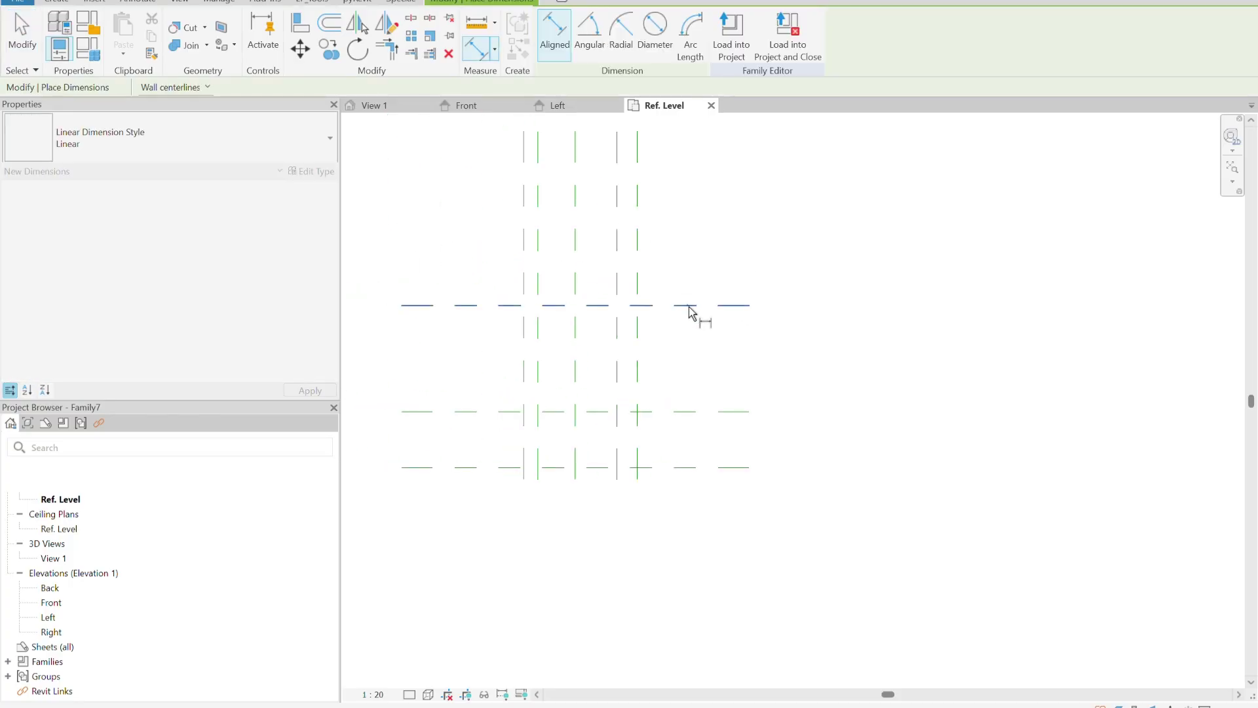
{"action": "left_click", "coordinate": [726, 468]}
{"action": "left_click", "coordinate": [729, 386]}
{"action": "key", "text": "Escape"}
{"action": "key", "text": "Escape"}
{"action": "scroll", "coordinate": [711, 331], "scroll_direction": "up", "scroll_amount": 3}
{"action": "left_click", "coordinate": [711, 329]}
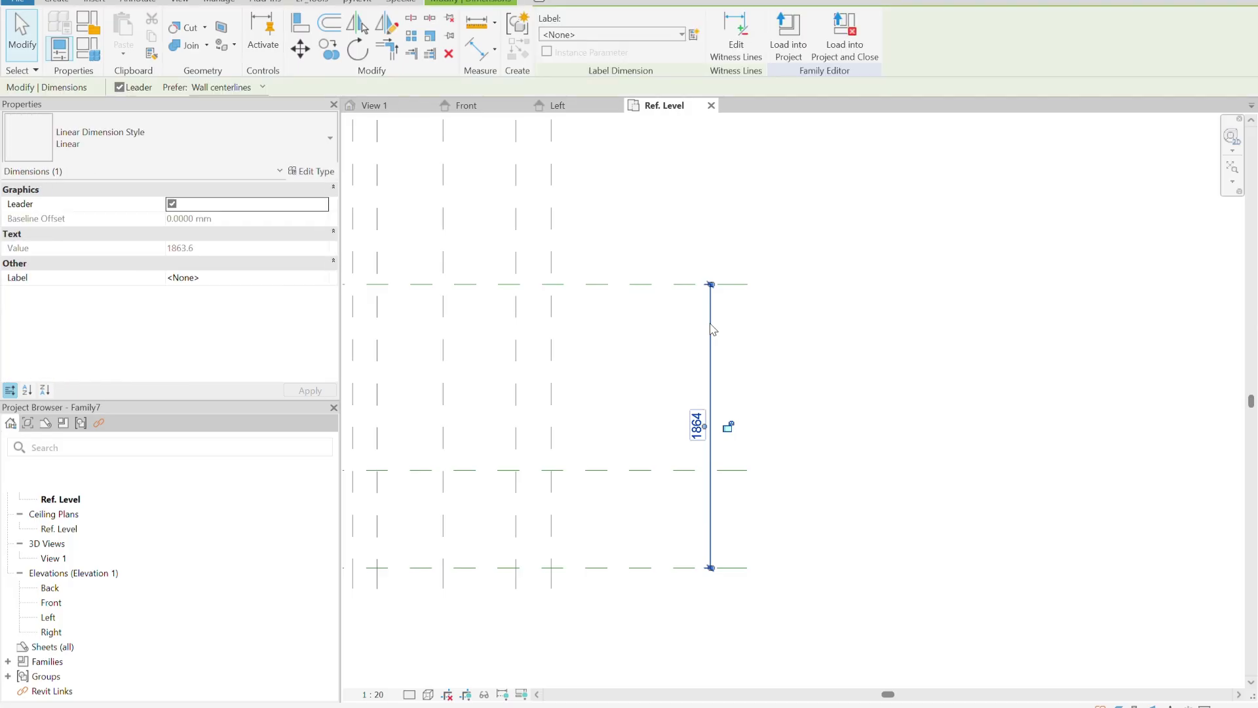
{"action": "left_click", "coordinate": [606, 37]}
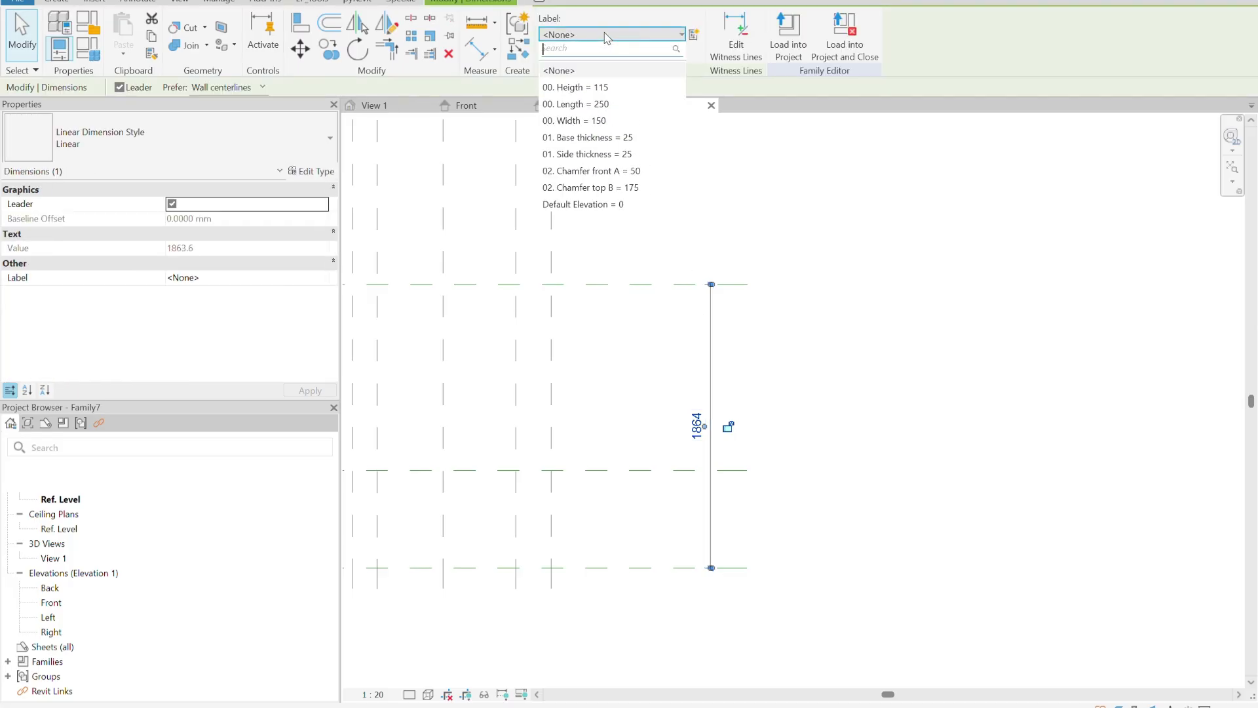
{"action": "left_click", "coordinate": [599, 106]}
{"action": "left_click", "coordinate": [868, 310]}
Dimension from the top horizontal plane and label it 02. Chamfer top B.
{"action": "middle_click_drag", "start_coordinate": [741, 368], "coordinate": [785, 384]}
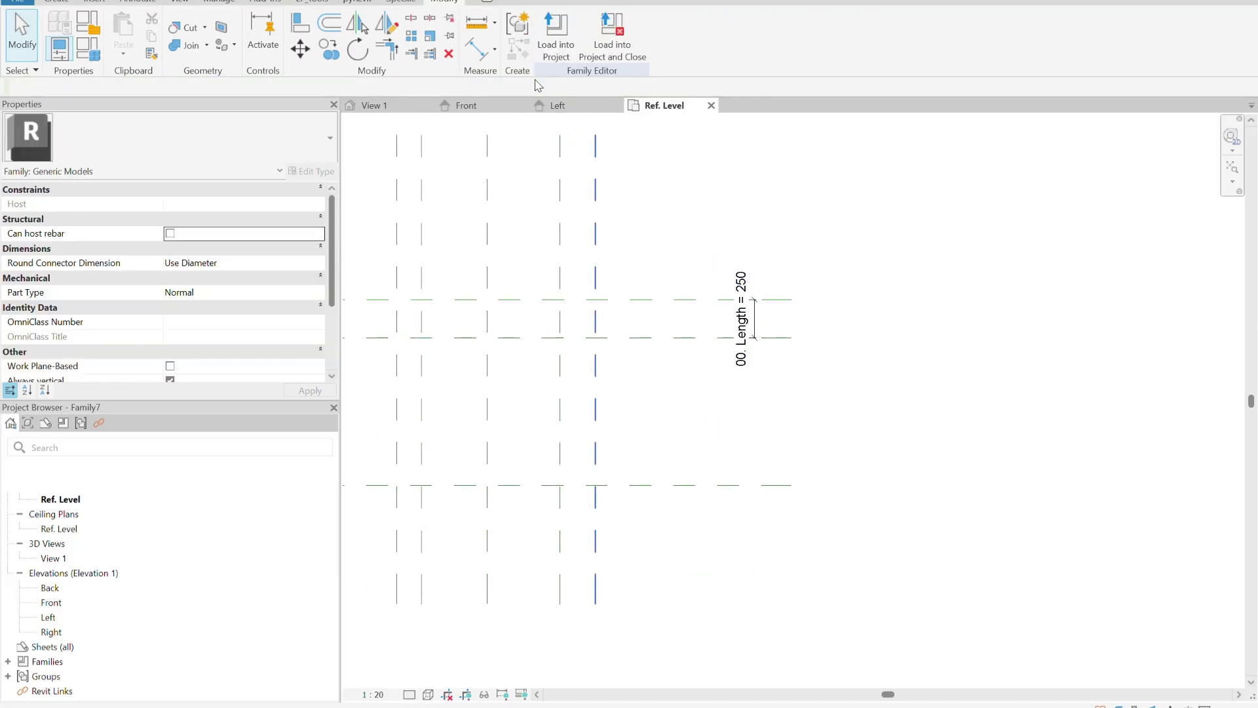
{"action": "middle_click_drag", "start_coordinate": [696, 299], "coordinate": [708, 295]}
{"action": "scroll", "coordinate": [708, 295], "scroll_direction": "up", "scroll_amount": 1}
{"action": "left_click", "coordinate": [709, 296]}
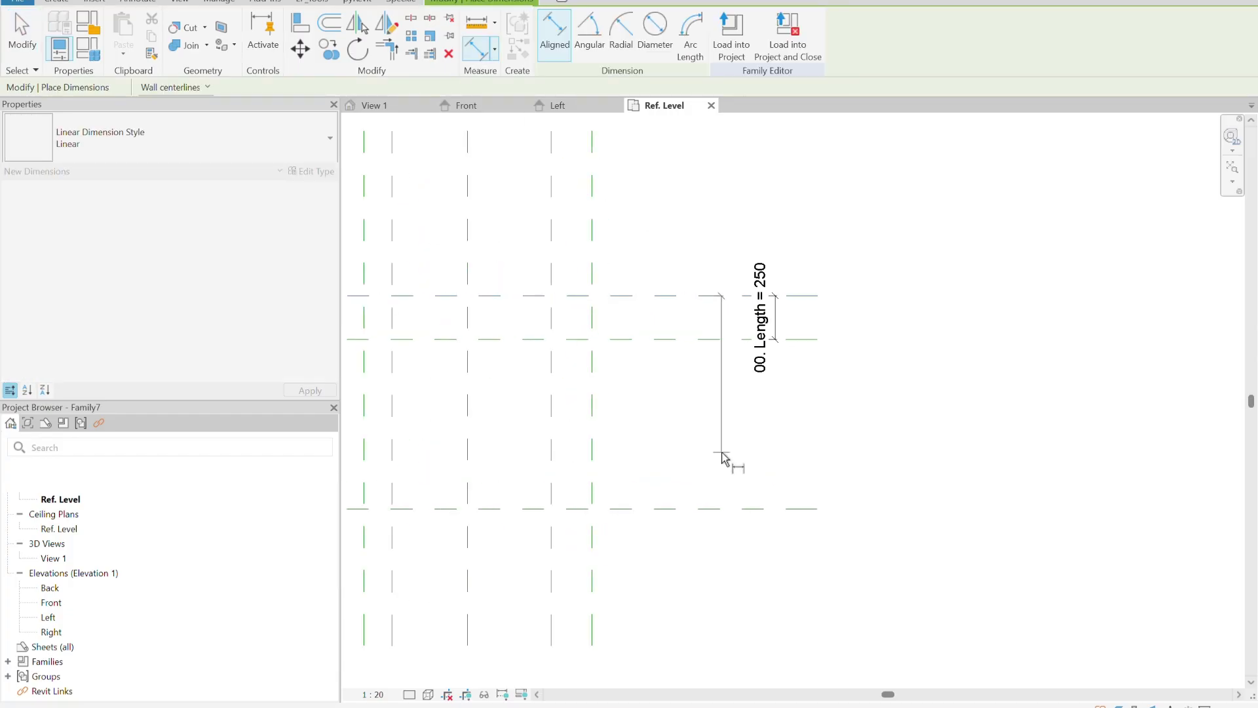
{"action": "left_click", "coordinate": [723, 568]}
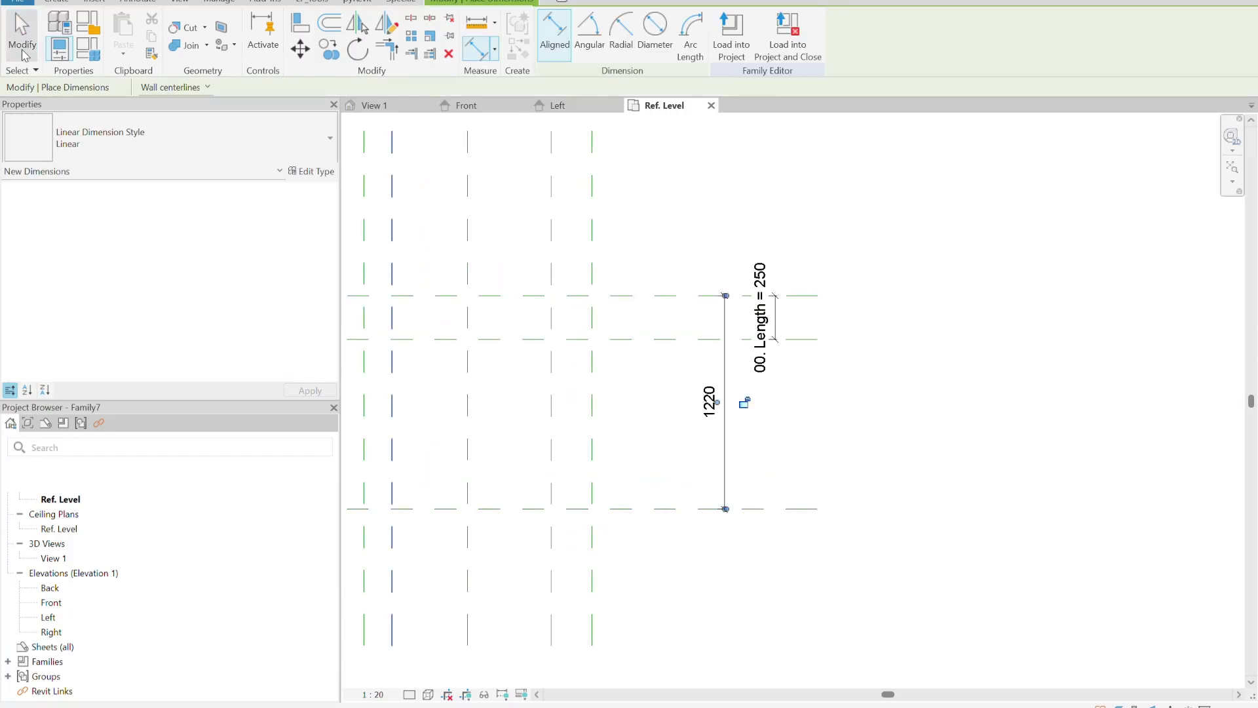
{"action": "key", "text": "Escape"}
{"action": "left_click", "coordinate": [722, 340]}
{"action": "left_click", "coordinate": [678, 35]}
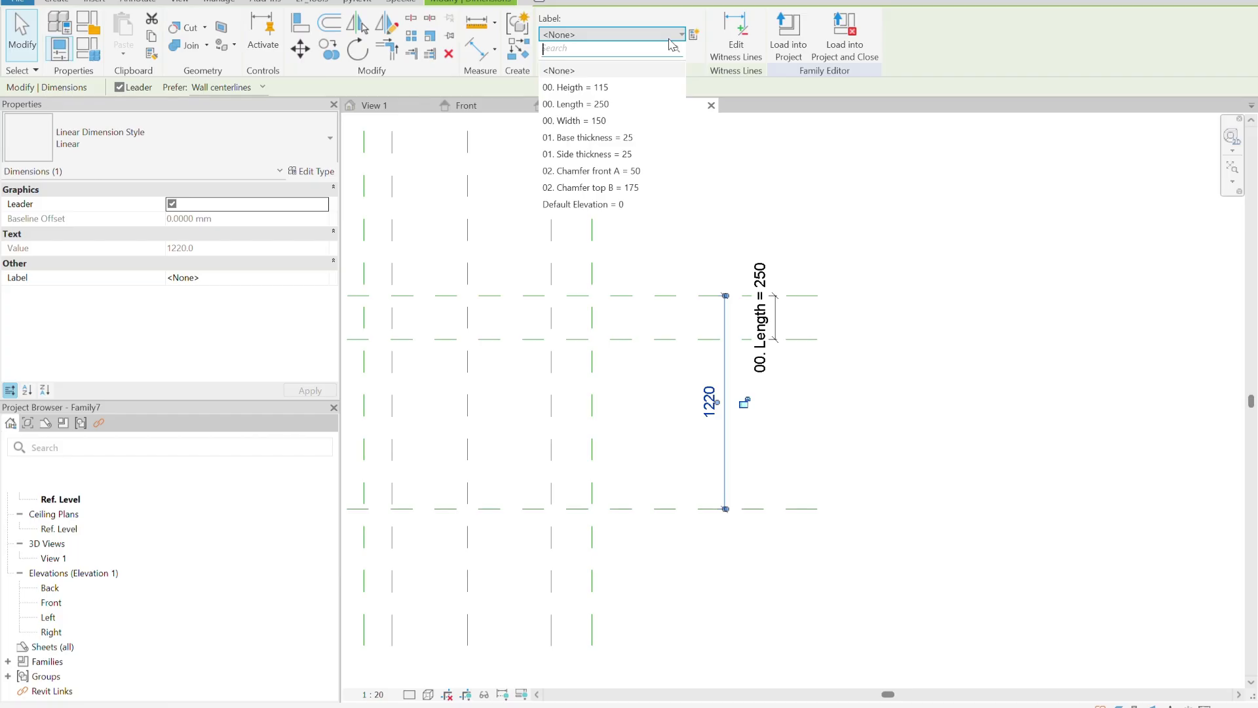
{"action": "left_click", "coordinate": [643, 188]}
{"action": "left_click", "coordinate": [821, 359]}
{"action": "middle_click_drag", "start_coordinate": [820, 360], "coordinate": [960, 413]}
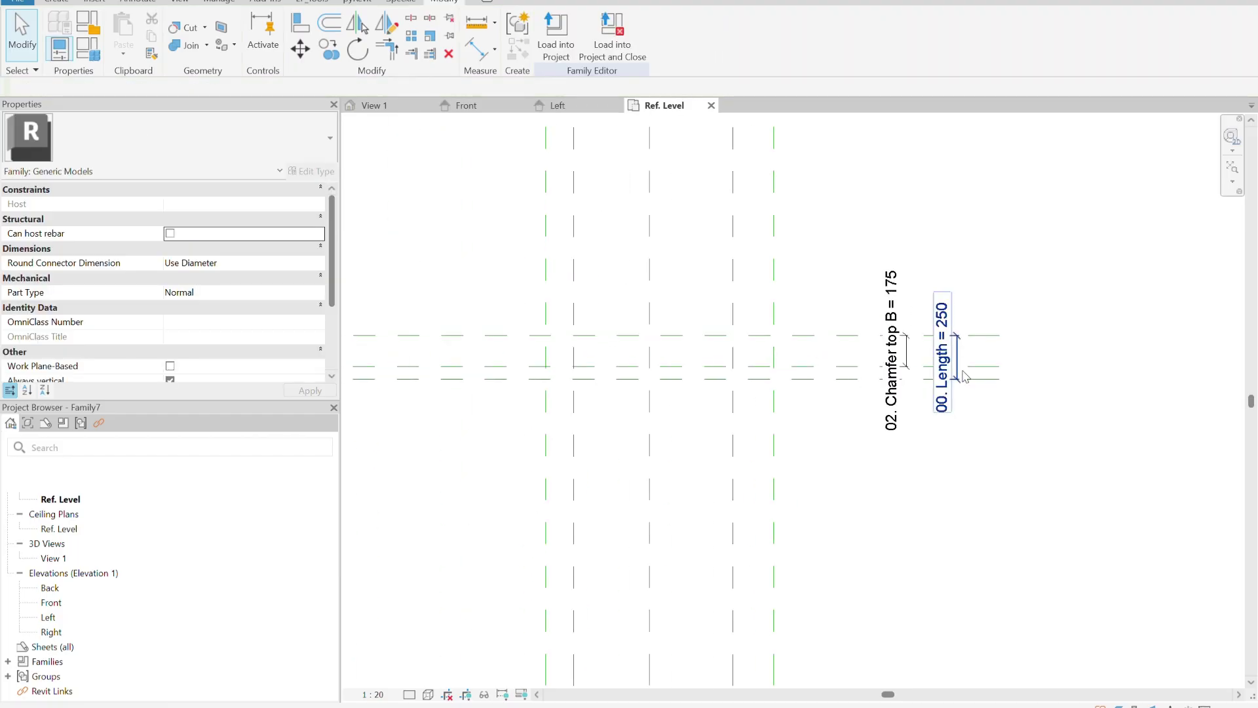
Start an aligned dimension string from the left vertical plane to the centre plane.
{"action": "left_click", "coordinate": [472, 52]}
{"action": "middle_click_drag", "start_coordinate": [726, 234], "coordinate": [680, 384]}
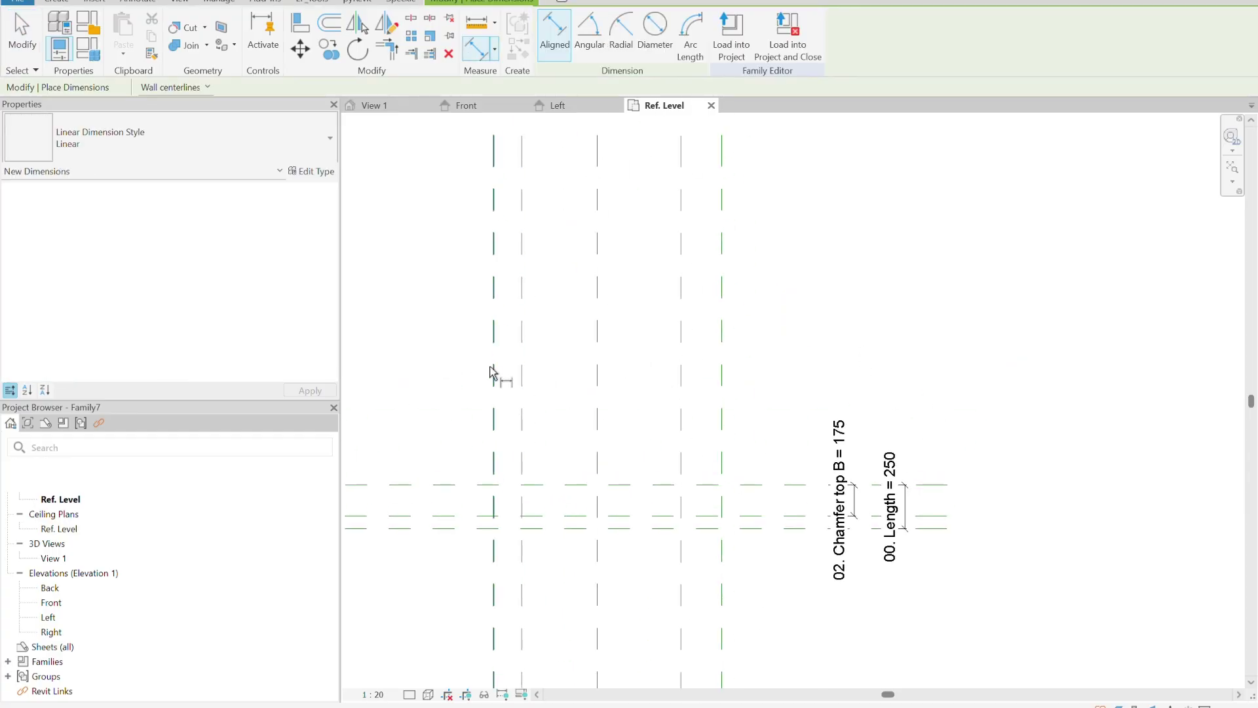
{"action": "left_click", "coordinate": [493, 370]}
{"action": "scroll", "coordinate": [498, 366], "scroll_direction": "down", "scroll_amount": 2}
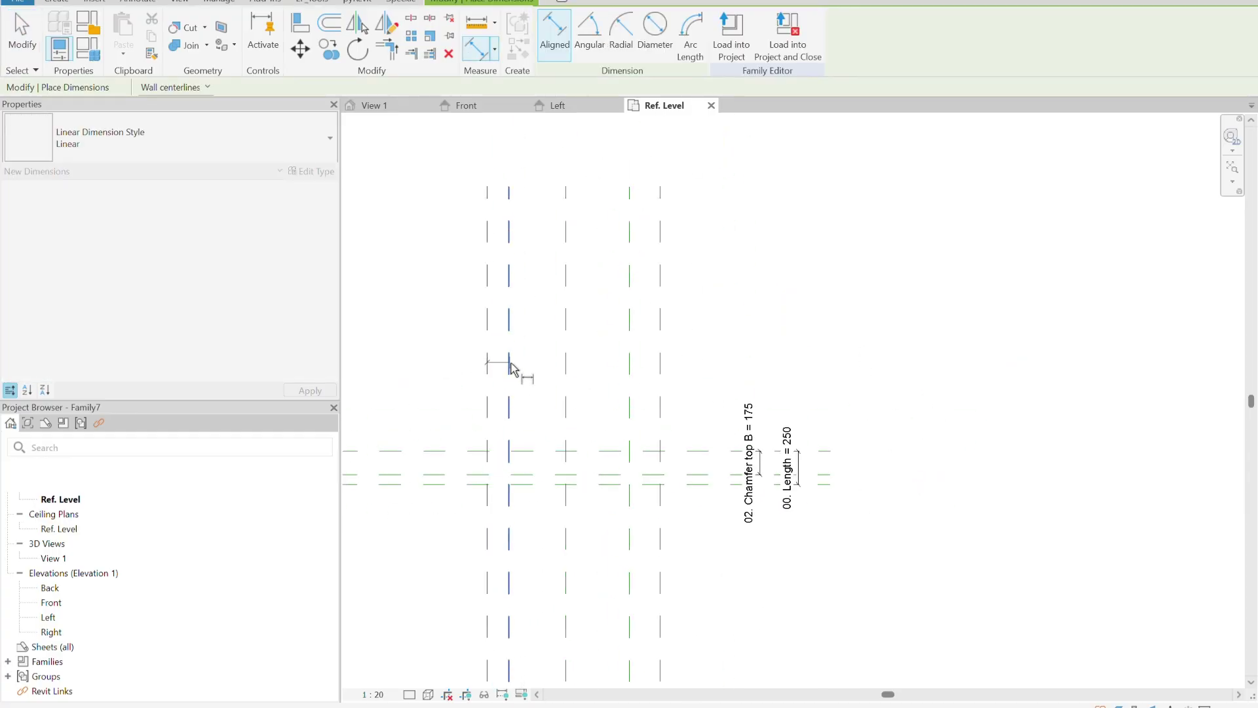
{"action": "scroll", "coordinate": [514, 360], "scroll_direction": "up", "scroll_amount": 2}
{"action": "left_click", "coordinate": [582, 356]}
Dimension the vertical planes with an equalized string and a 1424 overall dimension.
{"action": "left_click", "coordinate": [708, 334]}
{"action": "left_click", "coordinate": [789, 321]}
{"action": "left_click", "coordinate": [594, 271]}
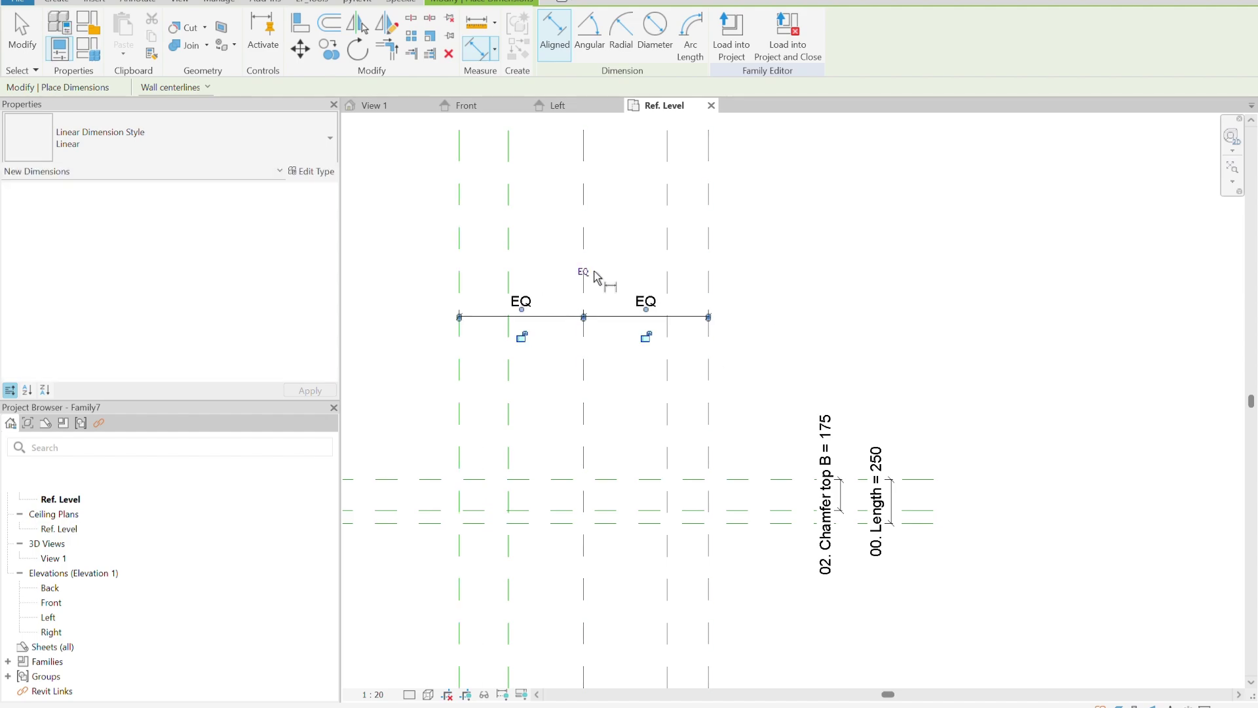
{"action": "left_click", "coordinate": [460, 312]}
{"action": "left_click", "coordinate": [709, 296]}
{"action": "left_click", "coordinate": [743, 283]}
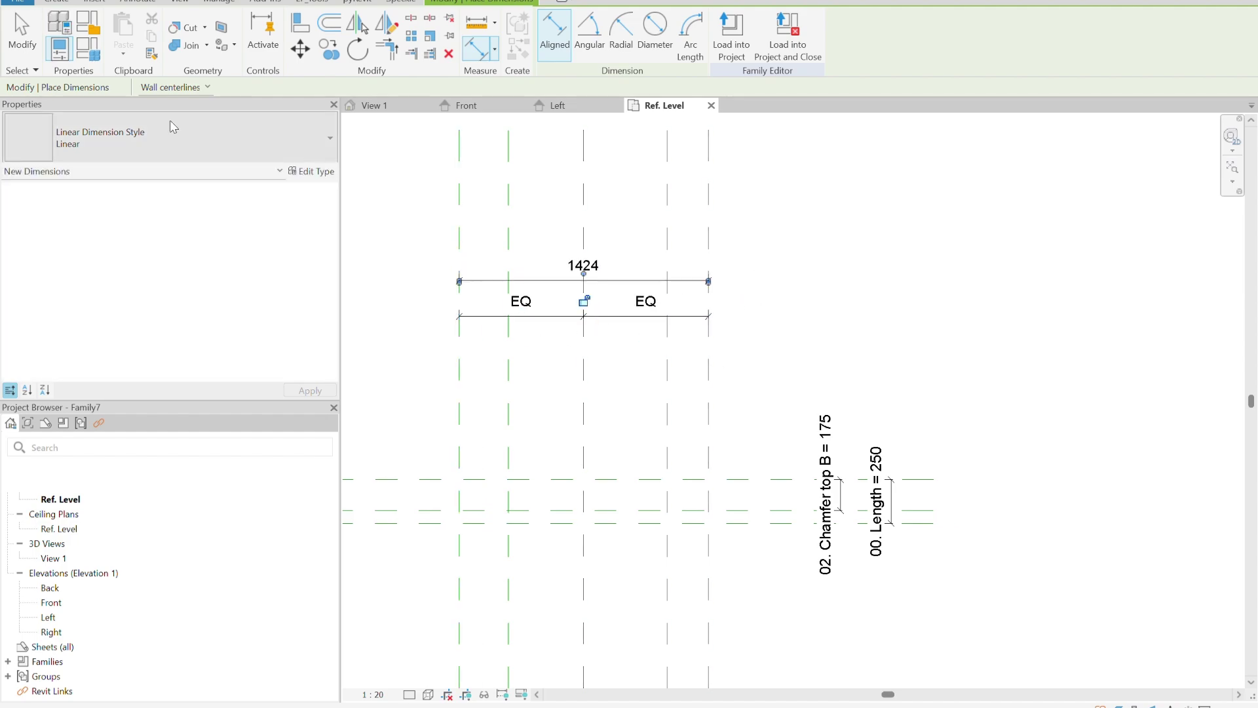
{"action": "left_click", "coordinate": [18, 43]}
{"action": "left_click", "coordinate": [627, 281]}
{"action": "left_click", "coordinate": [633, 36]}
{"action": "left_click", "coordinate": [789, 238]}
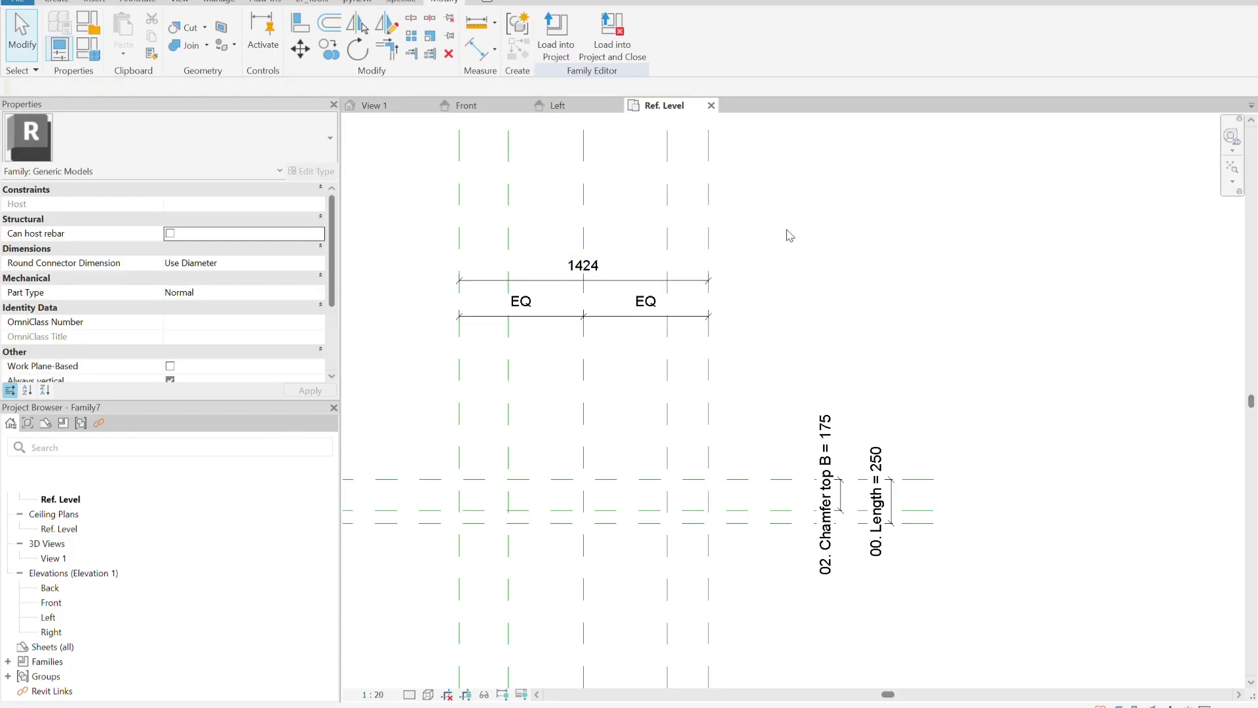
Dimension the left (280) and right (234) wall gaps and label both 01. Side thickness.
{"action": "key", "text": "d"}
{"action": "key", "text": "i"}
{"action": "left_click", "coordinate": [460, 359]}
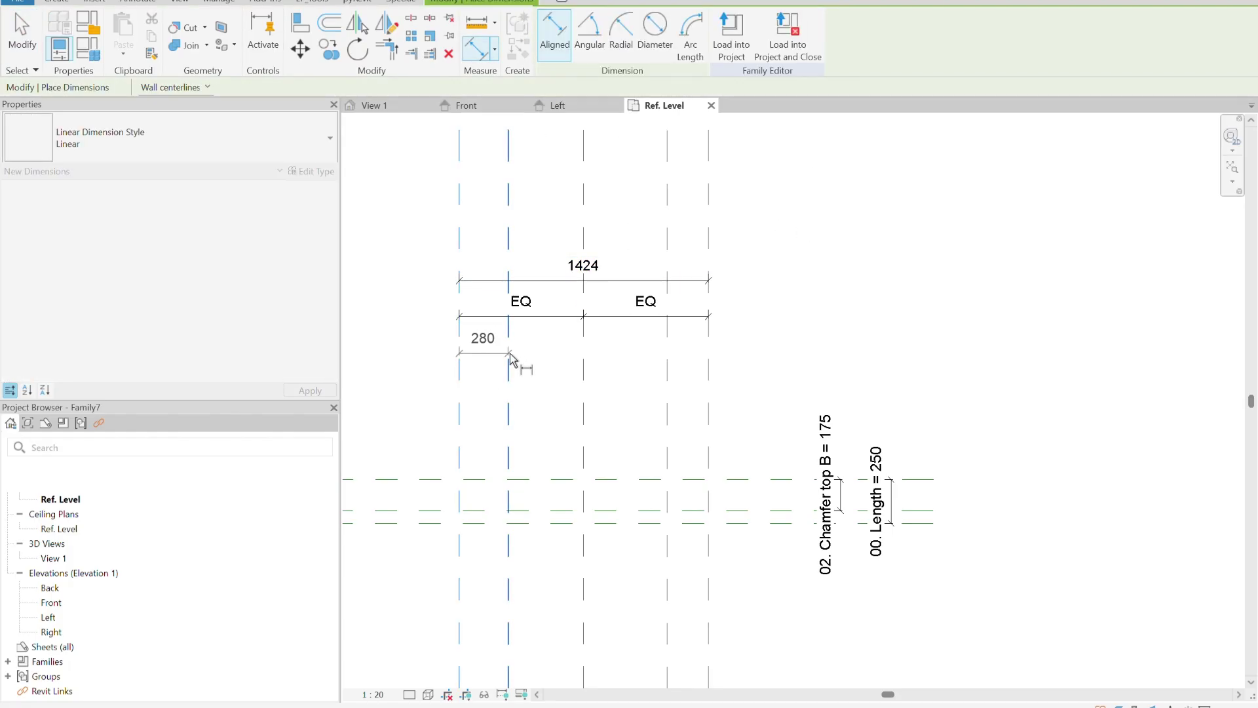
{"action": "left_click", "coordinate": [568, 355]}
{"action": "left_click", "coordinate": [706, 380]}
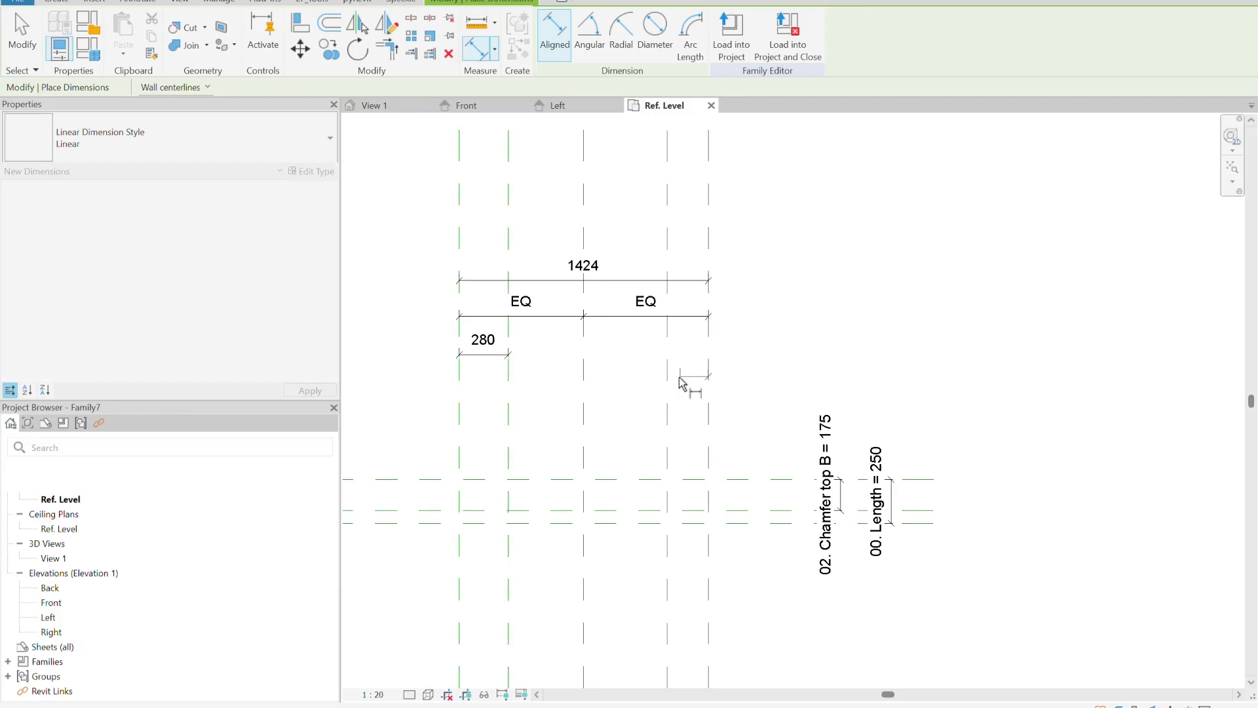
{"action": "left_click", "coordinate": [683, 367]}
{"action": "key", "text": "Escape"}
{"action": "key", "text": "Escape"}
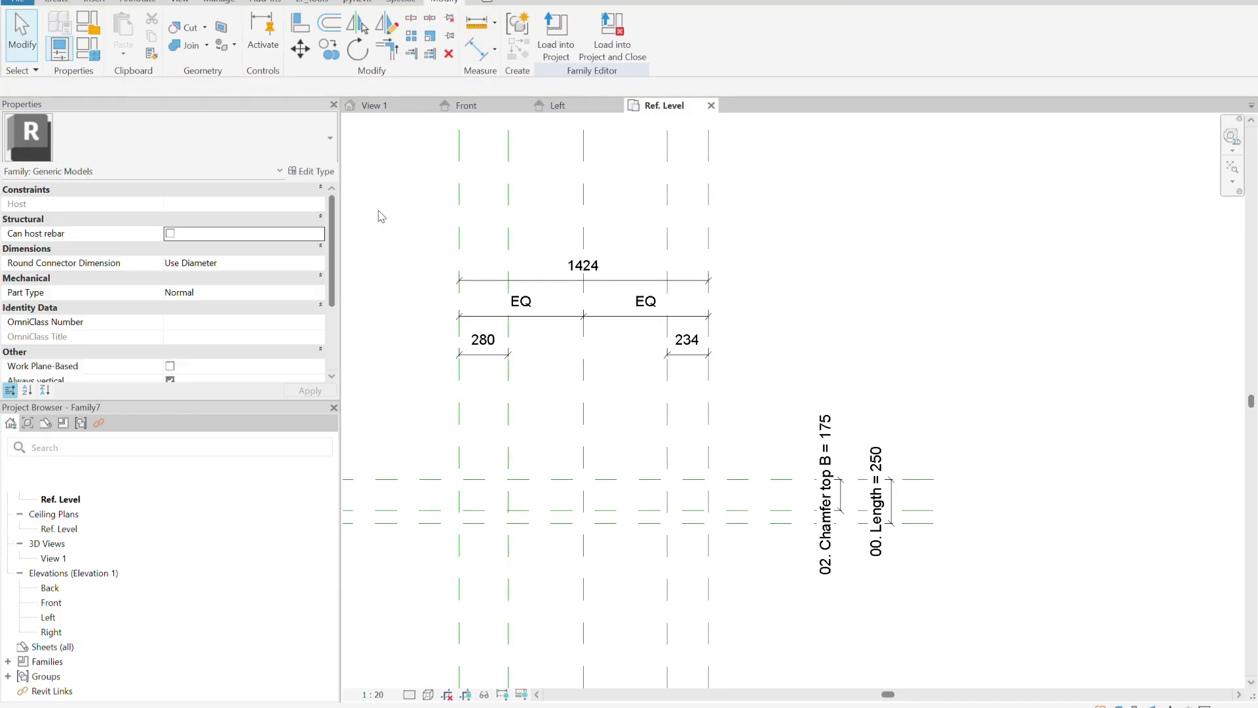
{"action": "left_click", "coordinate": [500, 357]}
{"action": "left_click", "coordinate": [687, 354], "text": "ctrl"}
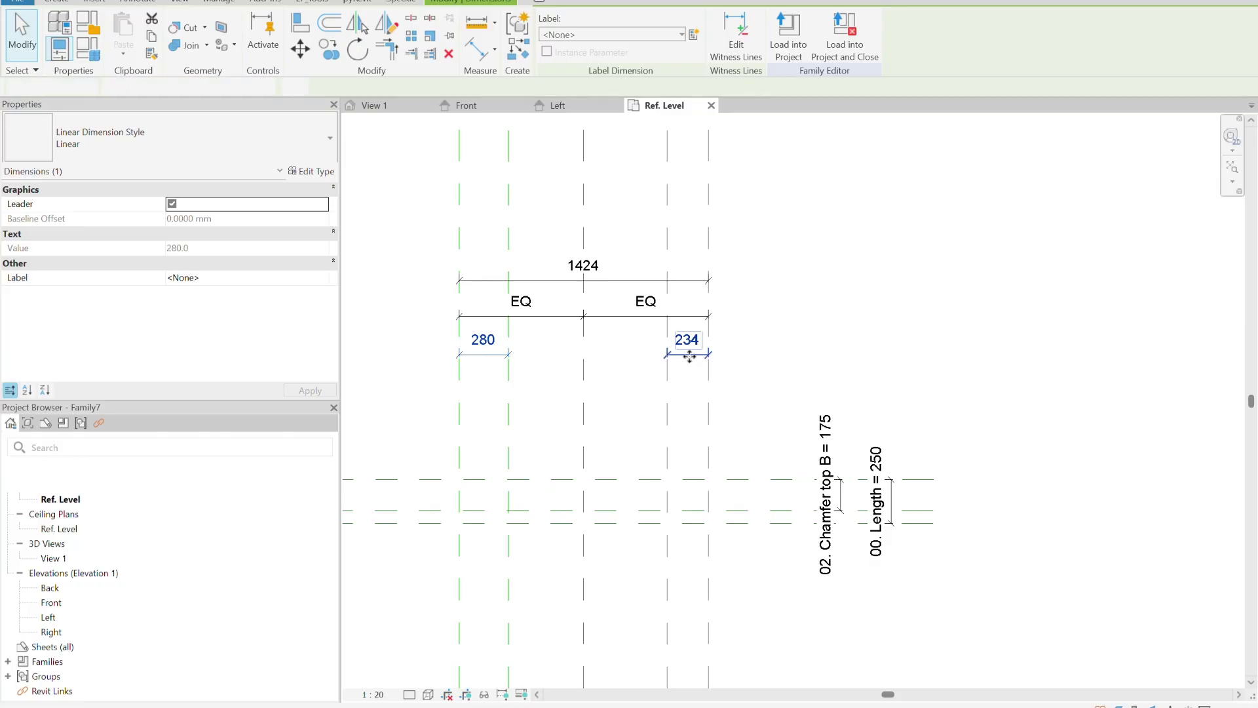
{"action": "left_click", "coordinate": [621, 34]}
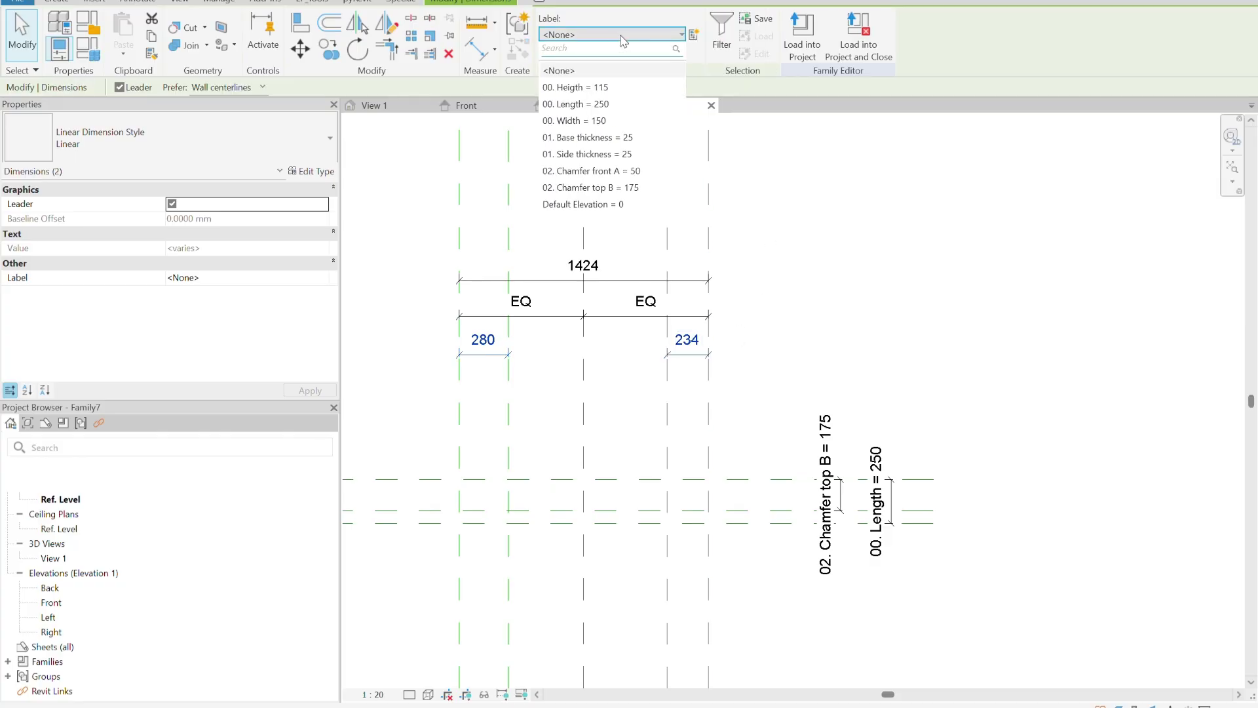
{"action": "left_click", "coordinate": [627, 156]}
{"action": "left_click", "coordinate": [841, 248]}
Label the 1424 overall dimension as 00. Width so the span becomes 150.
{"action": "left_click", "coordinate": [677, 282]}
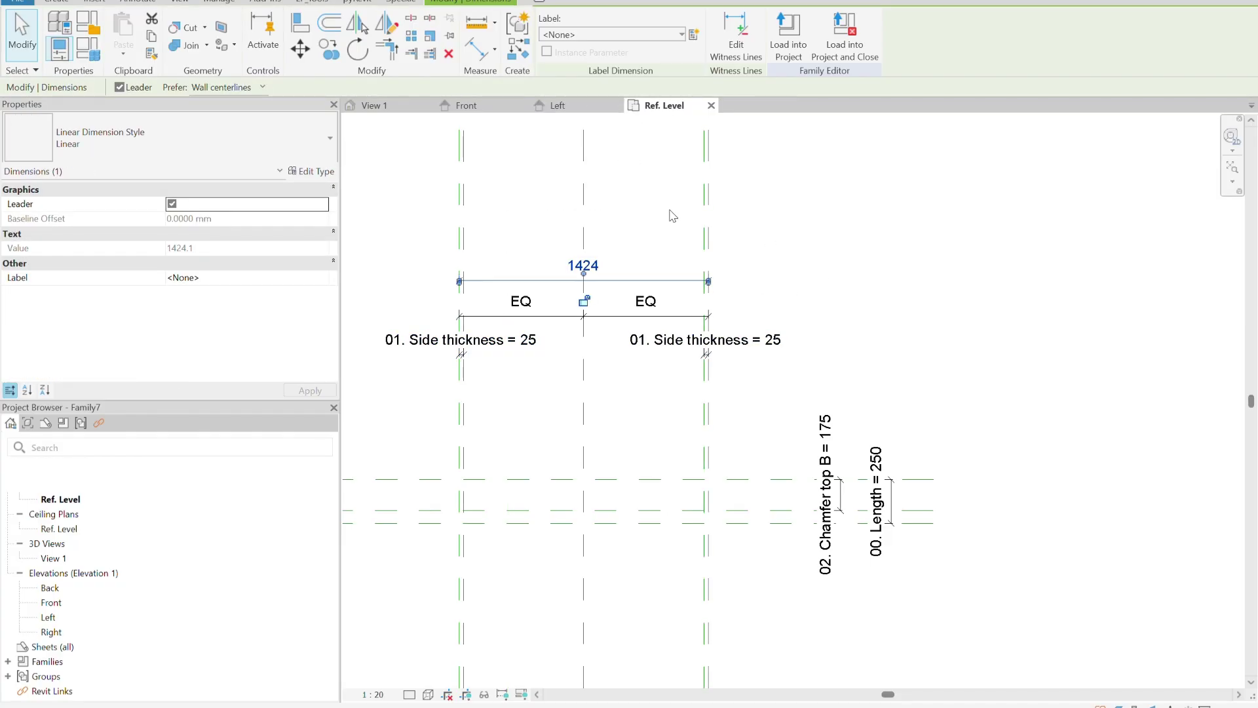
{"action": "left_click", "coordinate": [584, 36]}
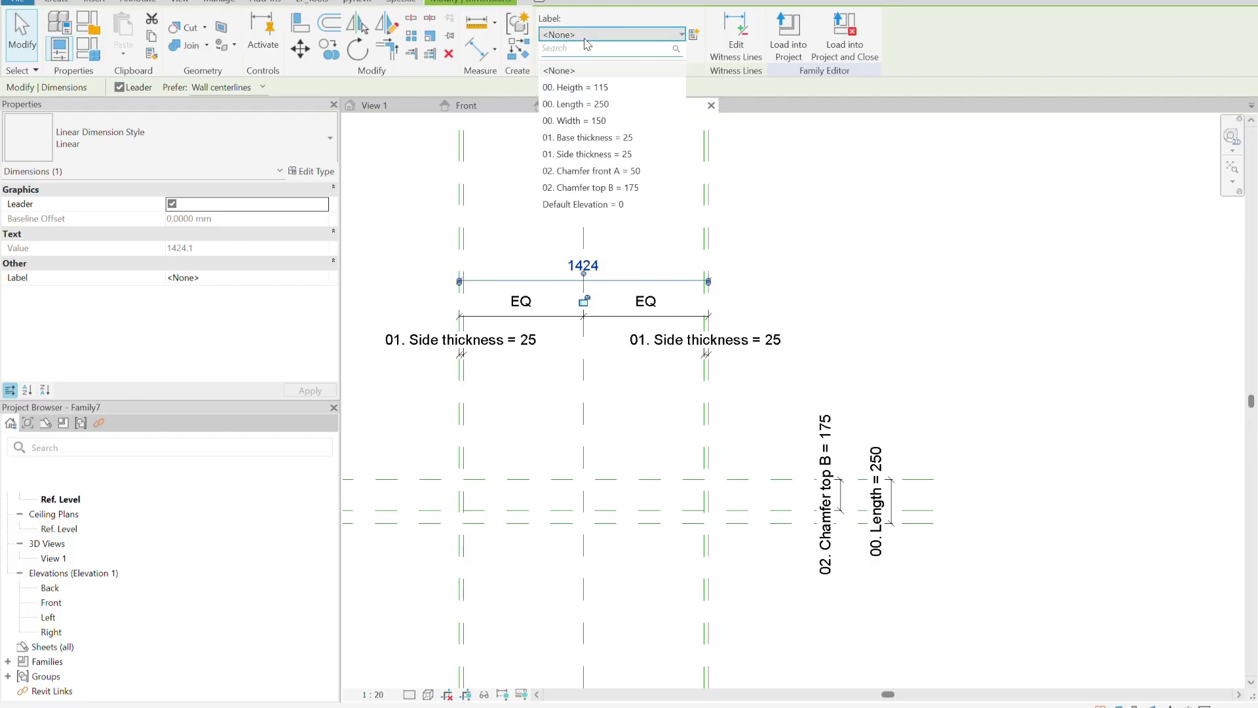
{"action": "left_click", "coordinate": [585, 126]}
{"action": "left_click", "coordinate": [799, 304]}
{"action": "middle_click_drag", "start_coordinate": [790, 376], "coordinate": [813, 251]}
{"action": "scroll", "coordinate": [594, 391], "scroll_direction": "up", "scroll_amount": 6}
{"action": "scroll", "coordinate": [674, 337], "scroll_direction": "down", "scroll_amount": 3}
{"action": "middle_click_drag", "start_coordinate": [714, 325], "coordinate": [694, 404]}
{"action": "scroll", "coordinate": [701, 405], "scroll_direction": "down", "scroll_amount": 1}
{"action": "middle_click_drag", "start_coordinate": [730, 490], "coordinate": [750, 397]}
{"action": "scroll", "coordinate": [660, 372], "scroll_direction": "down", "scroll_amount": 3}
{"action": "middle_click_drag", "start_coordinate": [703, 362], "coordinate": [675, 469]}
{"action": "scroll", "coordinate": [661, 507], "scroll_direction": "up", "scroll_amount": 4}
{"action": "scroll", "coordinate": [657, 334], "scroll_direction": "up", "scroll_amount": 3}
{"action": "middle_click_drag", "start_coordinate": [656, 328], "coordinate": [754, 210]}
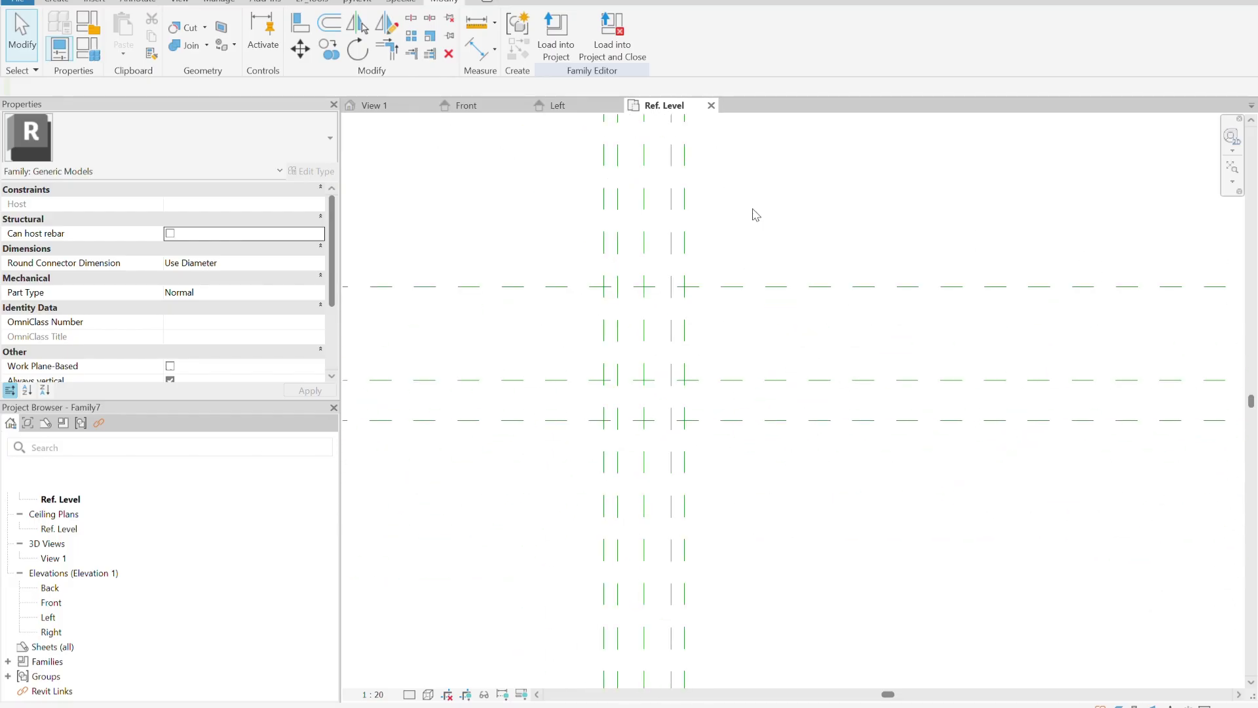
Open the Front elevation and draw the first horizontal reference plane above Ref. Level.
{"action": "double_click", "coordinate": [71, 604]}
{"action": "middle_click_drag", "start_coordinate": [779, 492], "coordinate": [632, 329]}
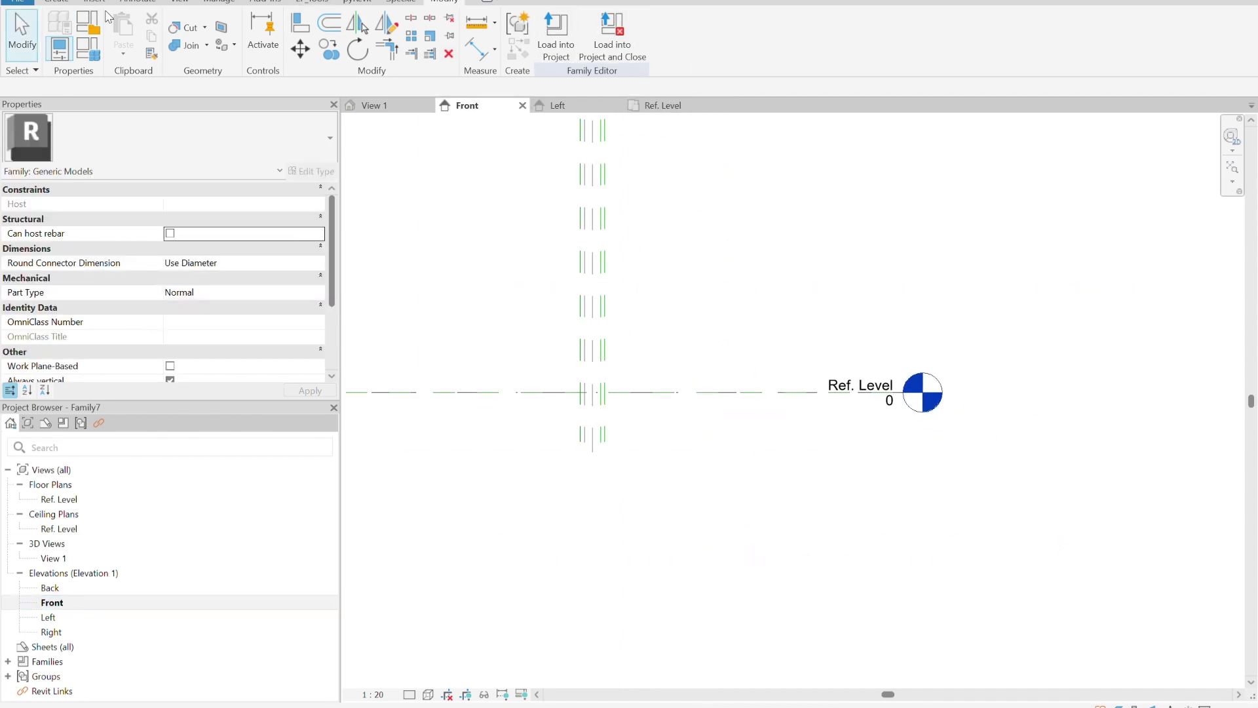
{"action": "left_click", "coordinate": [79, 2]}
{"action": "left_click", "coordinate": [832, 36]}
{"action": "middle_click_drag", "start_coordinate": [613, 420], "coordinate": [718, 401]}
{"action": "left_click", "coordinate": [452, 331]}
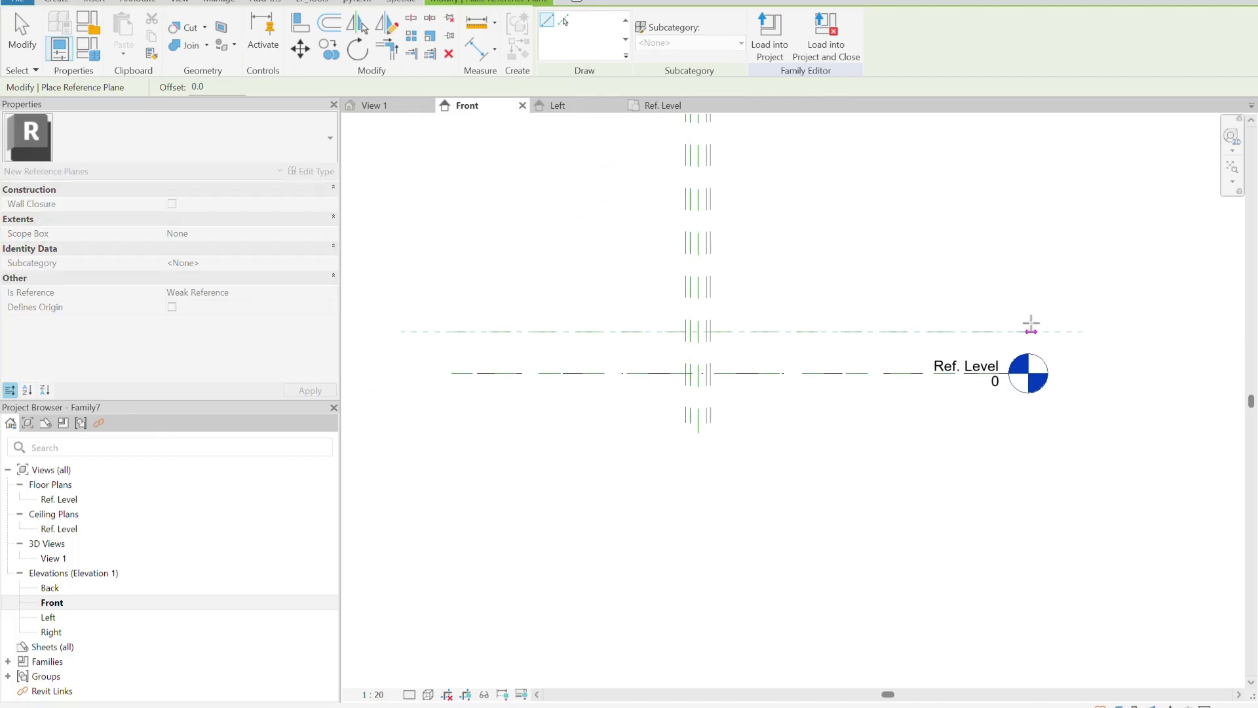
{"action": "left_click", "coordinate": [998, 323]}
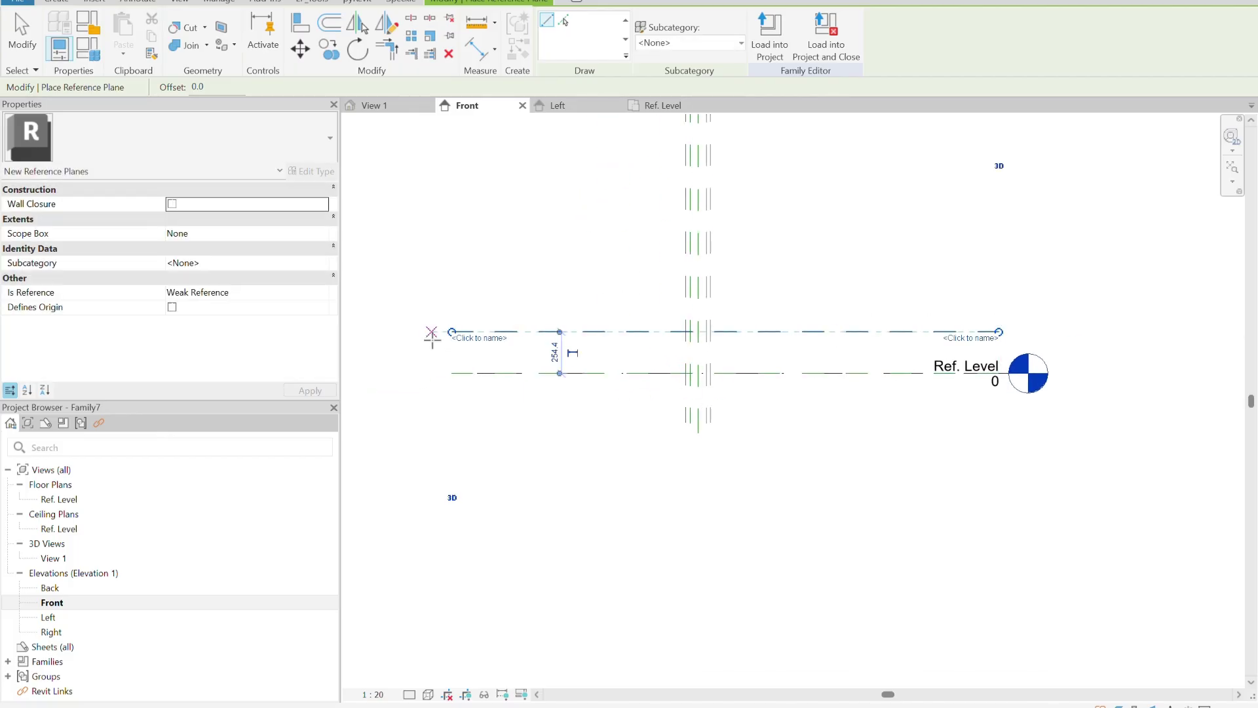
Draw the second and third horizontal reference planes stacked above the first.
{"action": "scroll", "coordinate": [450, 352], "scroll_direction": "up", "scroll_amount": 3}
{"action": "left_click", "coordinate": [451, 348]}
{"action": "middle_click_drag", "start_coordinate": [762, 374], "coordinate": [531, 374]}
{"action": "left_click", "coordinate": [1046, 342]}
{"action": "middle_click_drag", "start_coordinate": [593, 318], "coordinate": [714, 286]}
{"action": "middle_click_drag", "start_coordinate": [509, 335], "coordinate": [652, 322]}
{"action": "left_click", "coordinate": [481, 327]}
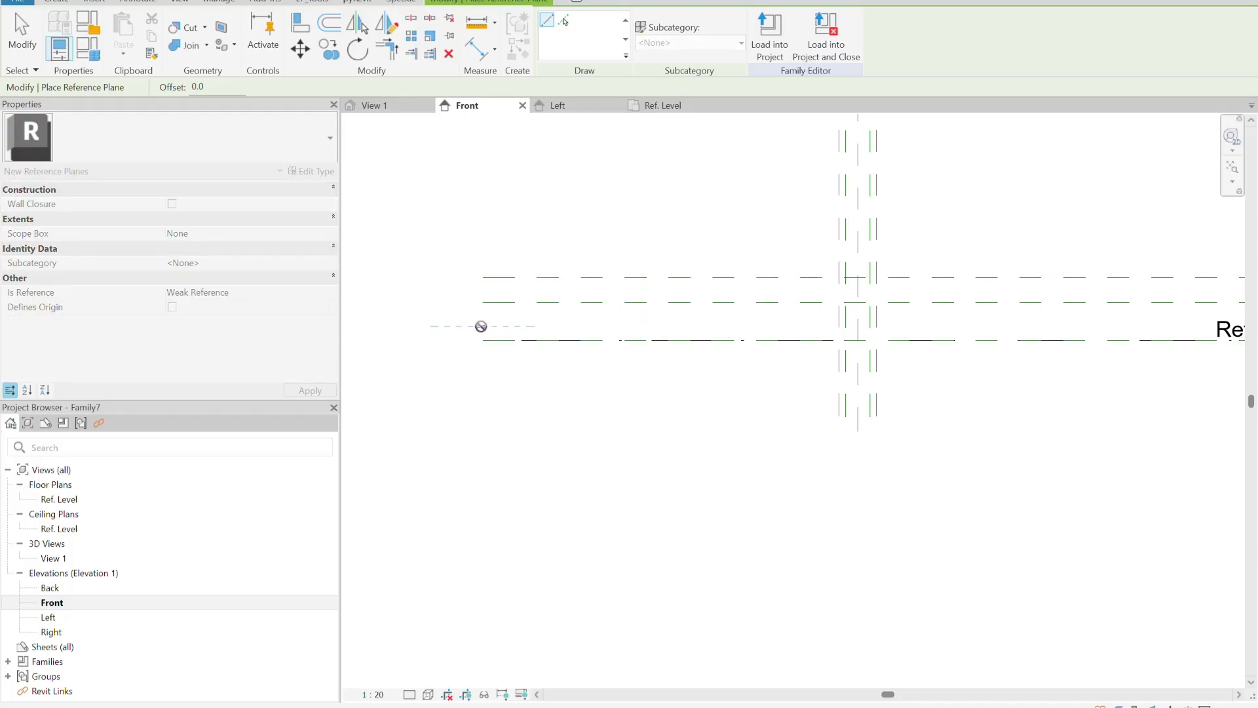
{"action": "left_click", "coordinate": [1015, 361]}
{"action": "left_click", "coordinate": [38, 43]}
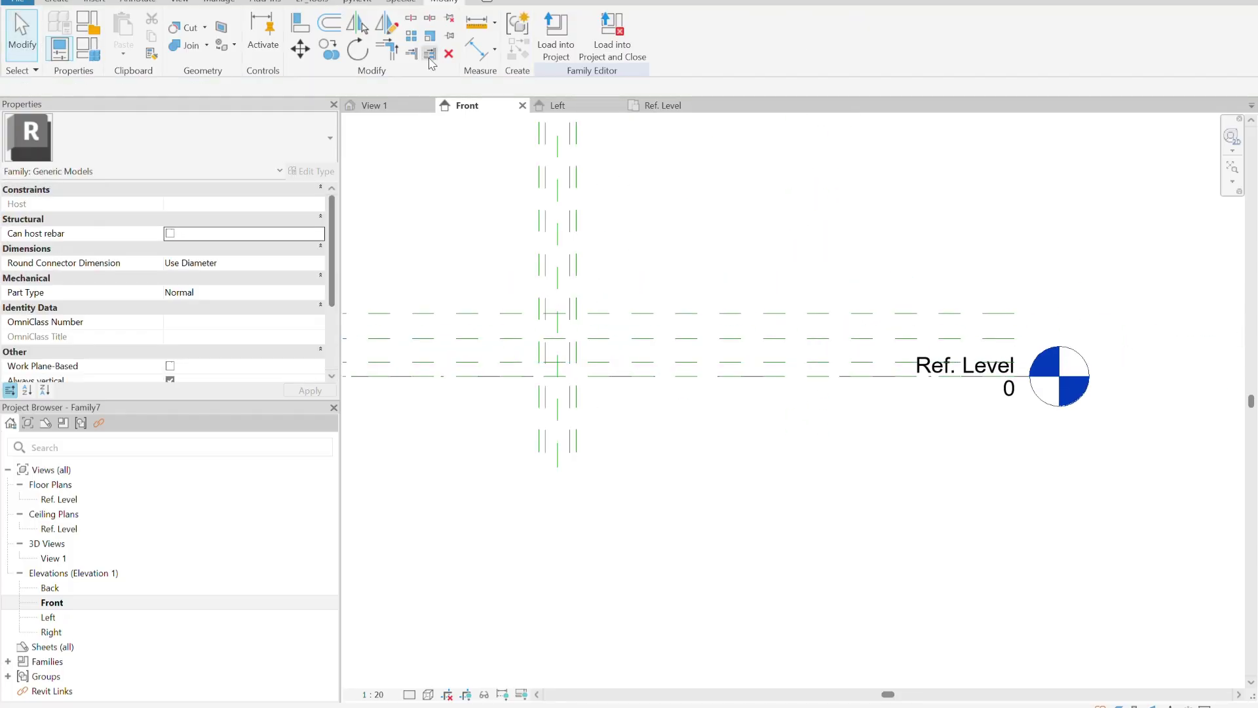
Dimension the lowest plane from Ref. Level (57) and label it 01. Base thickness.
{"action": "left_click", "coordinate": [469, 56]}
{"action": "scroll", "coordinate": [720, 369], "scroll_direction": "up", "scroll_amount": 3}
{"action": "left_click", "coordinate": [734, 382]}
{"action": "left_click", "coordinate": [731, 358]}
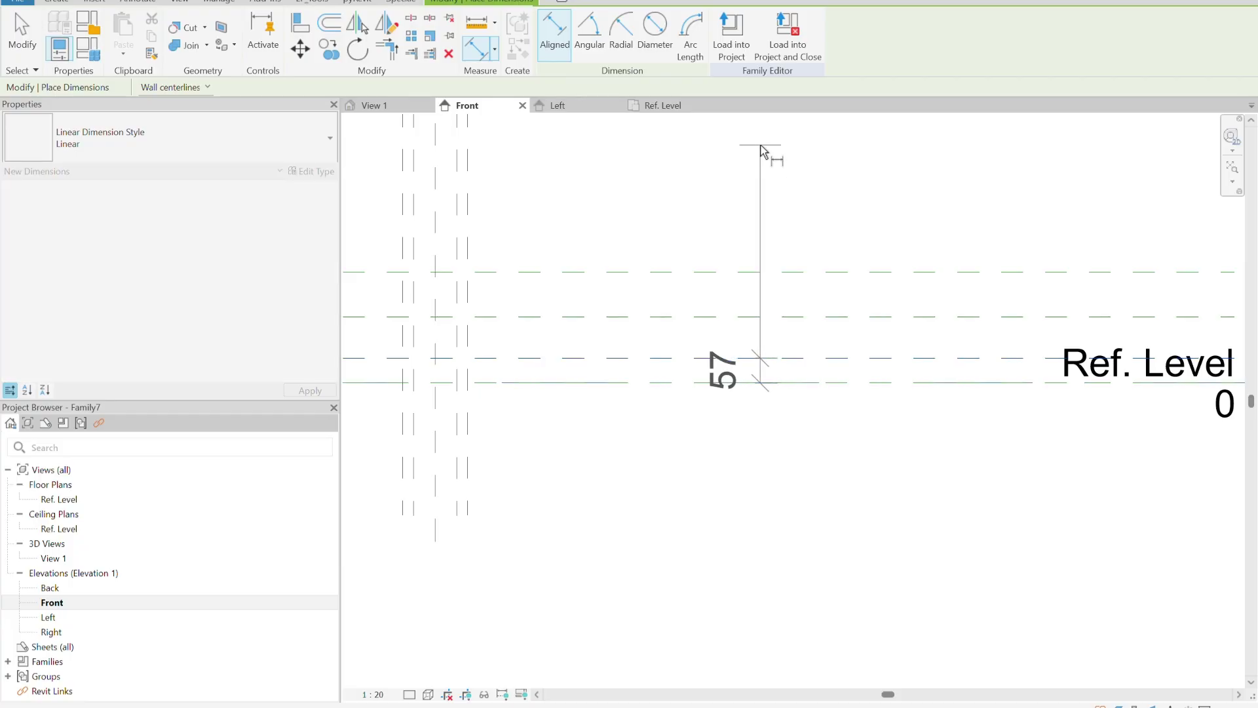
{"action": "left_click", "coordinate": [760, 152]}
{"action": "left_click", "coordinate": [14, 42]}
{"action": "left_click", "coordinate": [755, 375]}
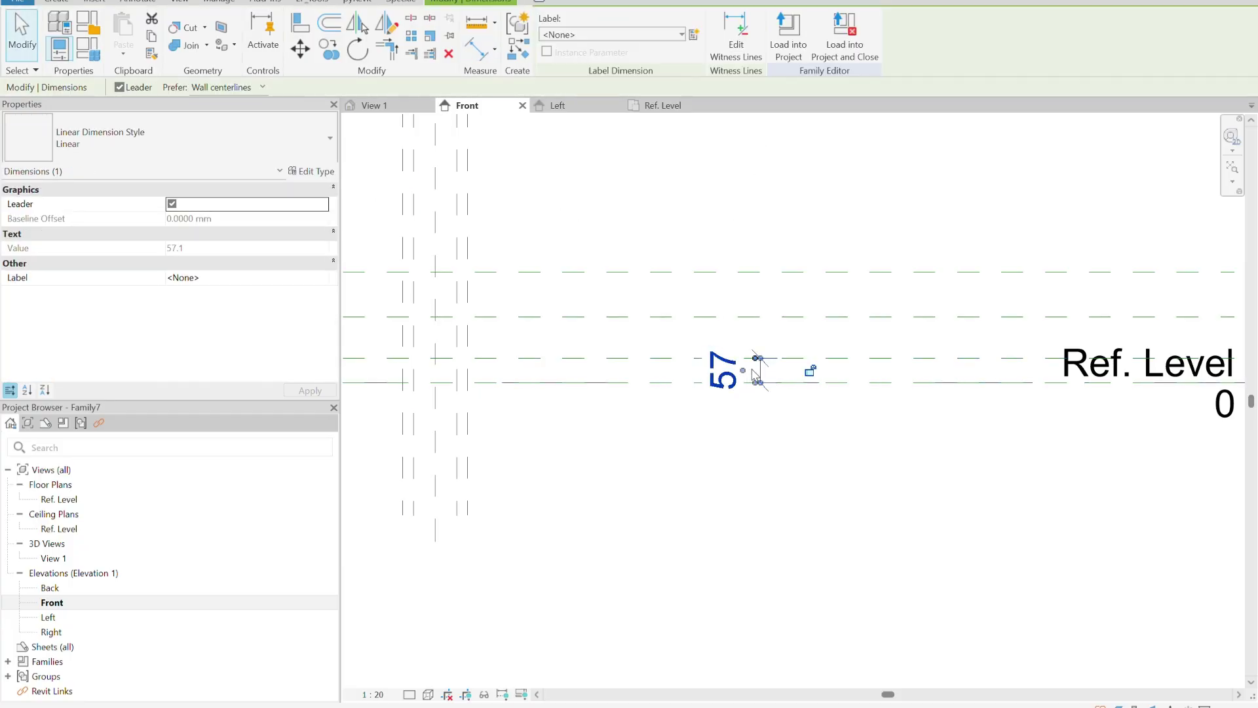
{"action": "left_click", "coordinate": [641, 35]}
{"action": "left_click", "coordinate": [629, 136]}
Dimension the 127 gap between planes and label it 02. Chamfer front A (50).
{"action": "left_click", "coordinate": [477, 50]}
{"action": "scroll", "coordinate": [705, 303], "scroll_direction": "up", "scroll_amount": 2}
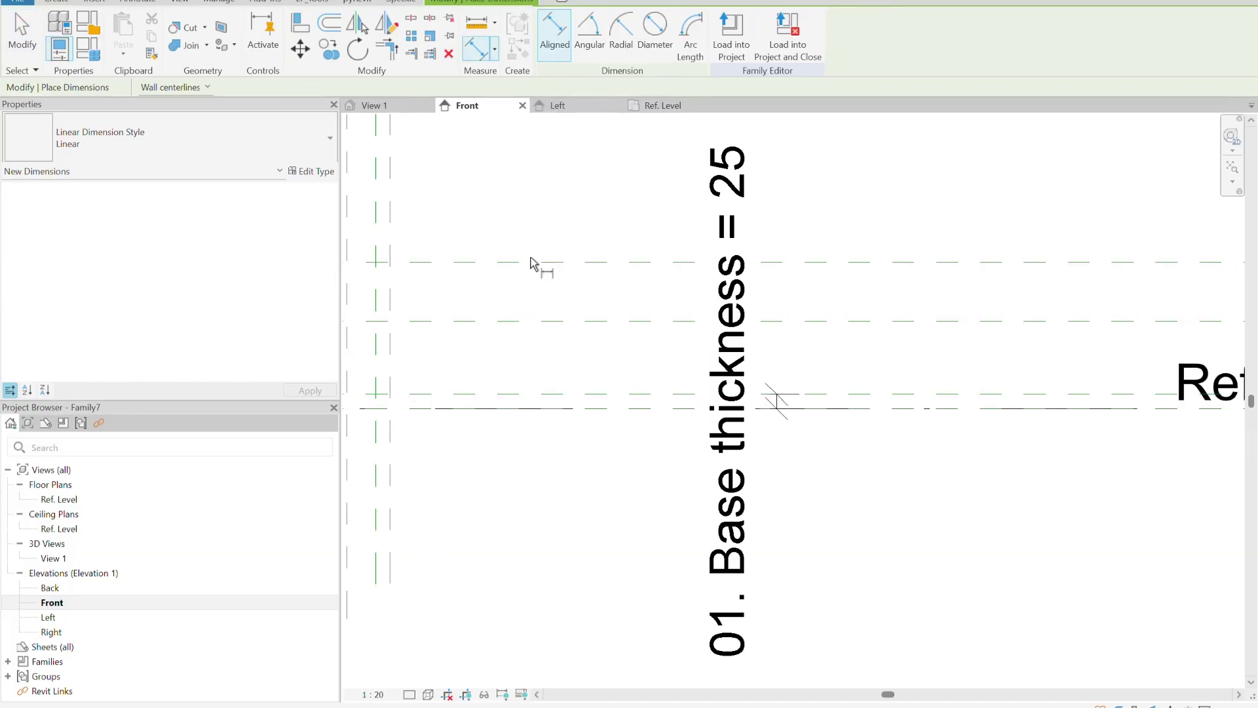
{"action": "left_click", "coordinate": [642, 392]}
{"action": "left_click", "coordinate": [658, 329]}
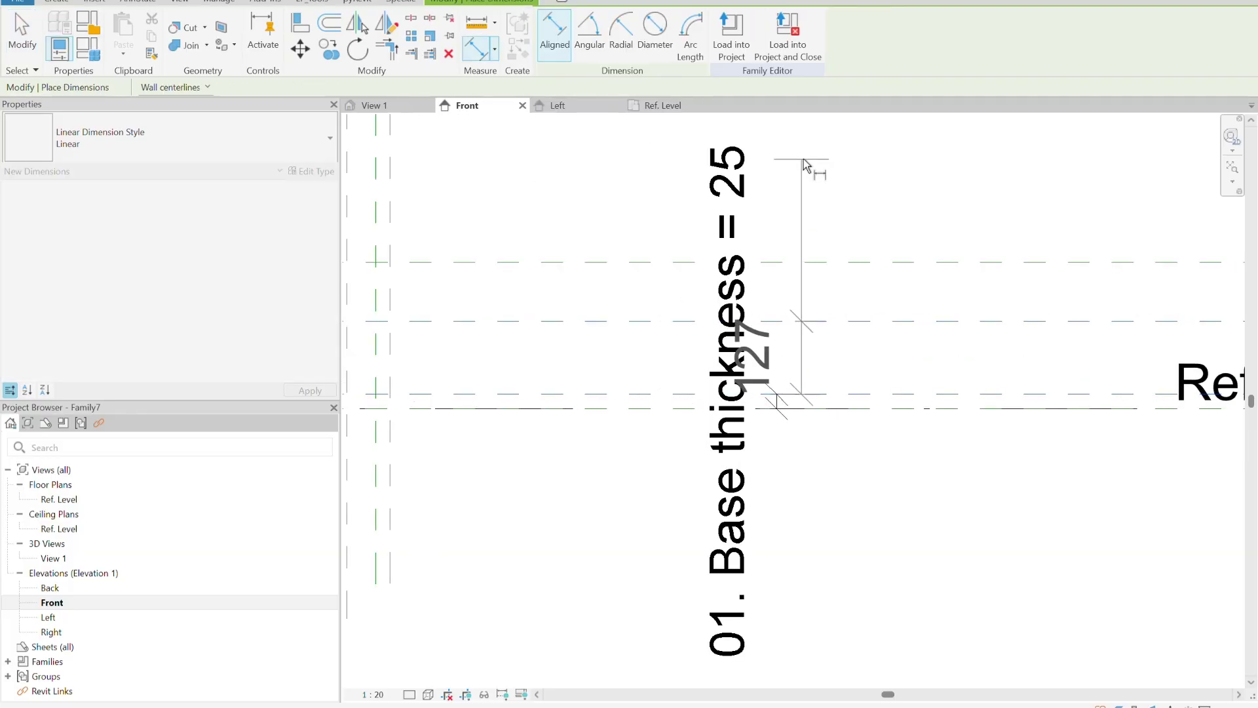
{"action": "left_click", "coordinate": [777, 171]}
{"action": "left_click", "coordinate": [22, 39]}
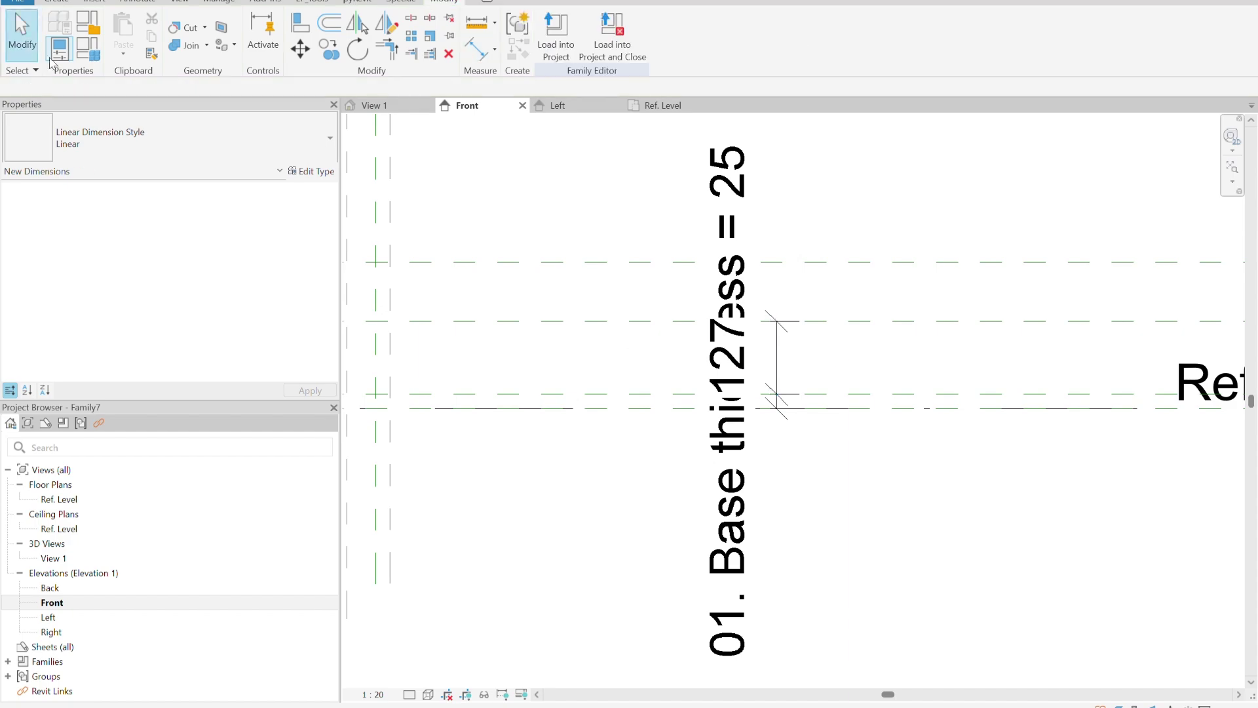
{"action": "left_click", "coordinate": [777, 353]}
{"action": "left_click", "coordinate": [645, 35]}
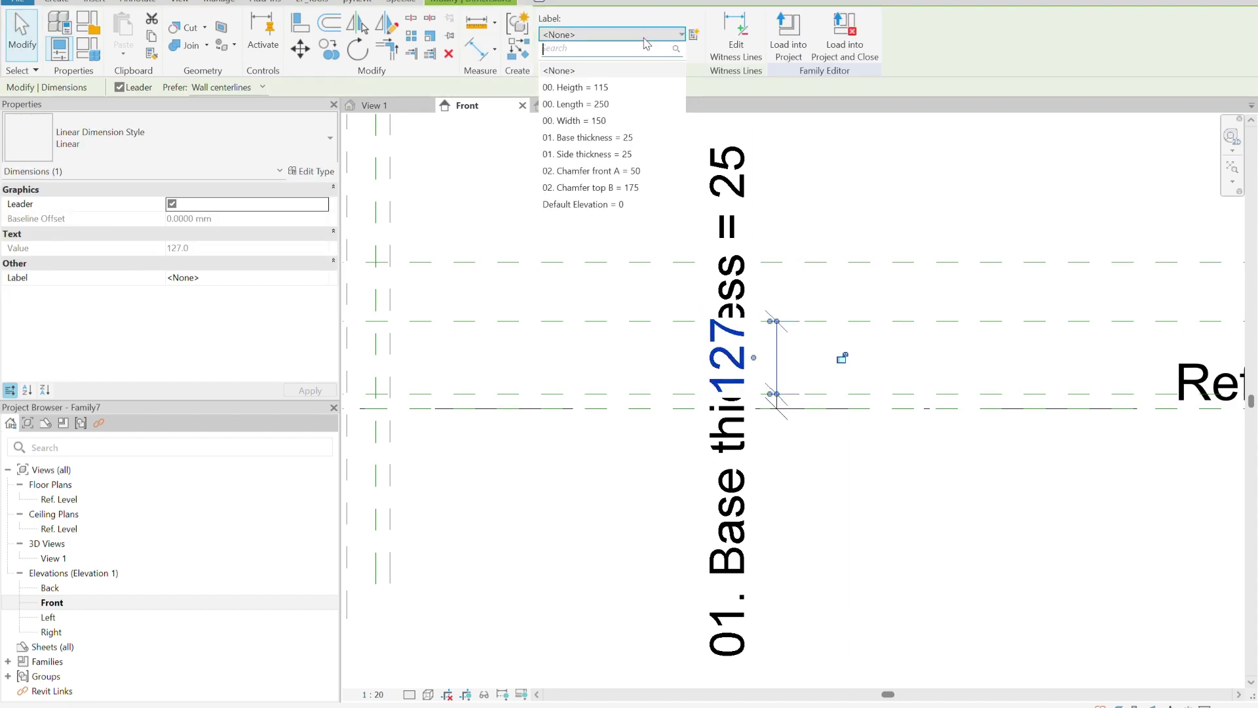
{"action": "left_click", "coordinate": [639, 171]}
{"action": "key", "text": "Escape"}
Dimension the 254 overall height and label it 00. Heigth (115).
{"action": "left_click", "coordinate": [482, 55]}
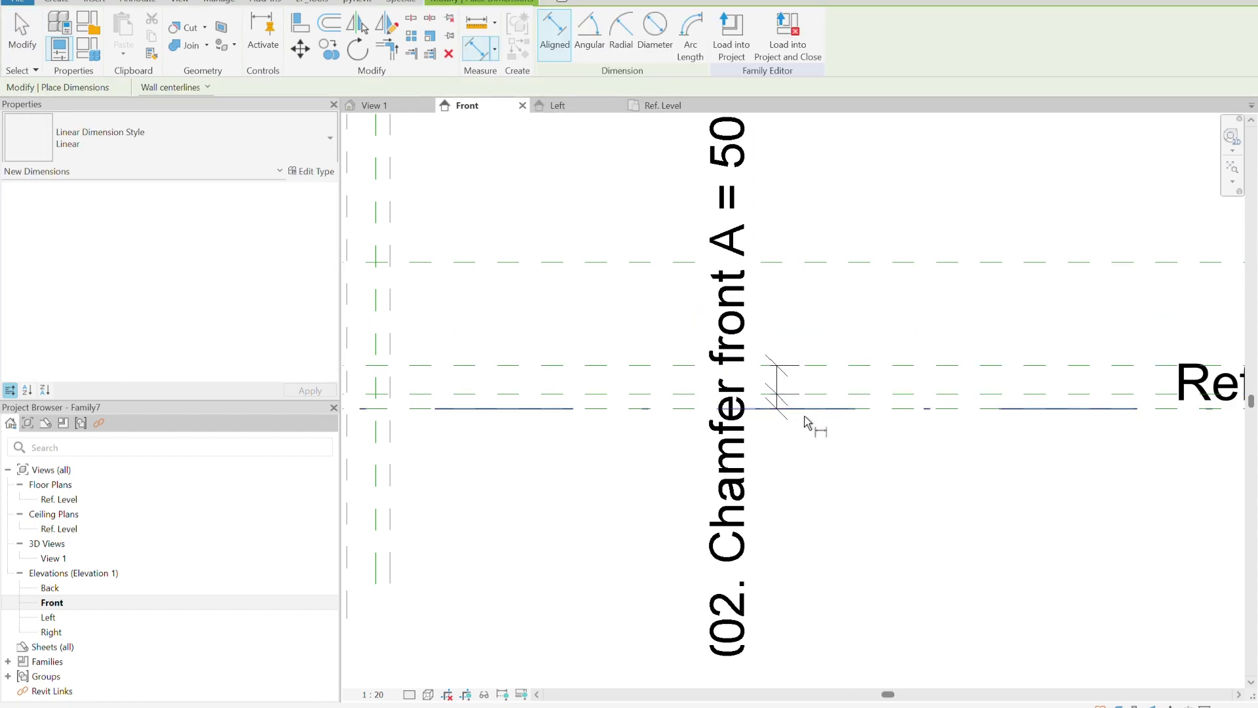
{"action": "left_click", "coordinate": [812, 408]}
{"action": "left_click", "coordinate": [824, 264]}
{"action": "left_click", "coordinate": [824, 236]}
{"action": "left_click", "coordinate": [21, 30]}
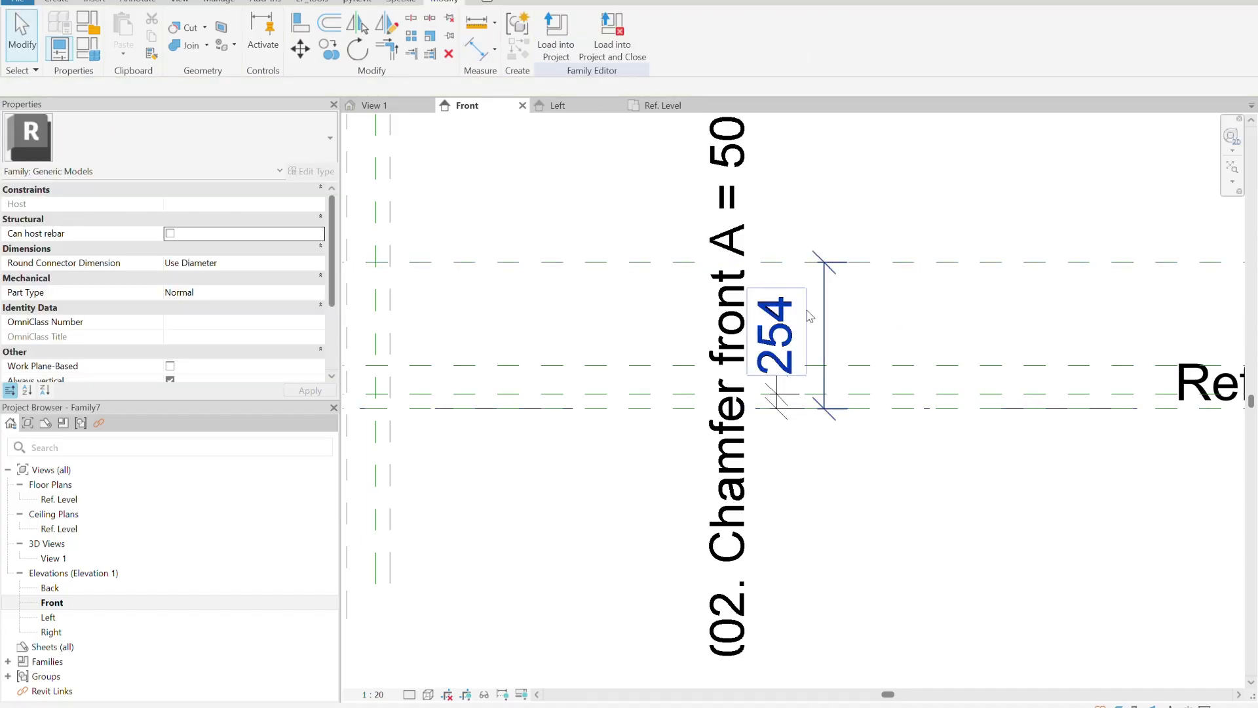
{"action": "left_click", "coordinate": [776, 336]}
{"action": "left_click", "coordinate": [681, 34]}
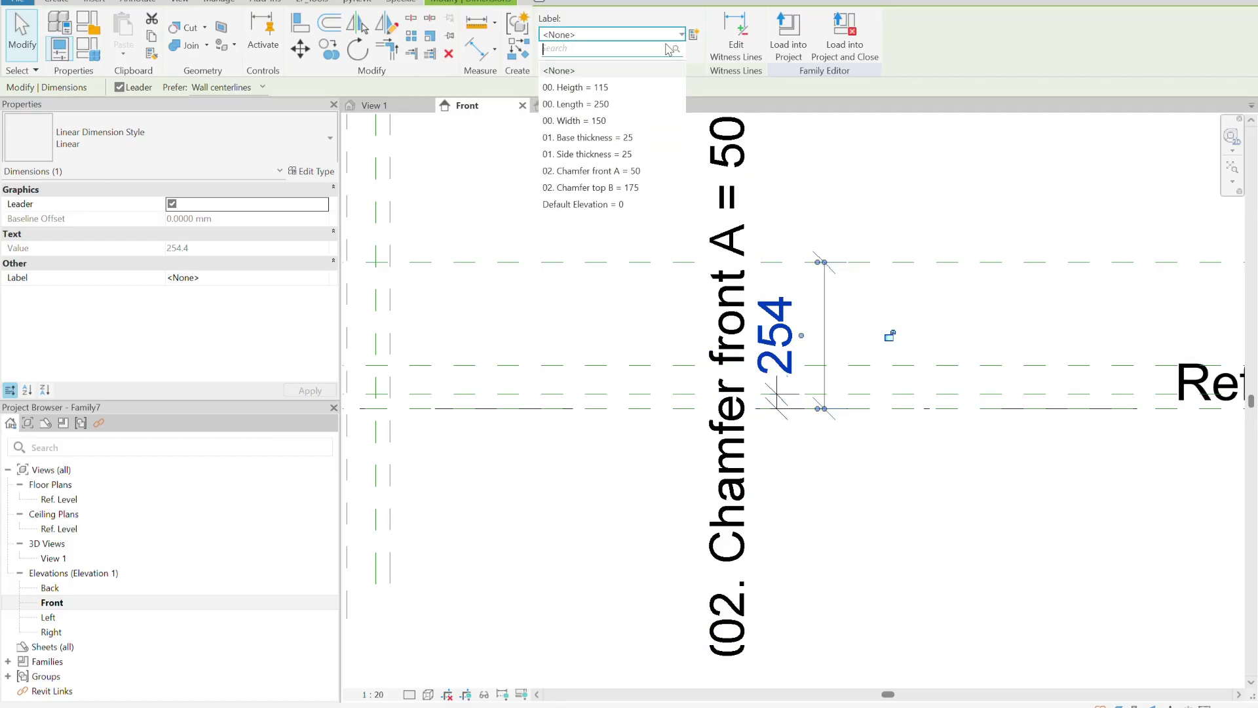
{"action": "left_click", "coordinate": [577, 87]}
{"action": "left_click", "coordinate": [935, 184]}
{"action": "scroll", "coordinate": [935, 185], "scroll_direction": "down", "scroll_amount": 2}
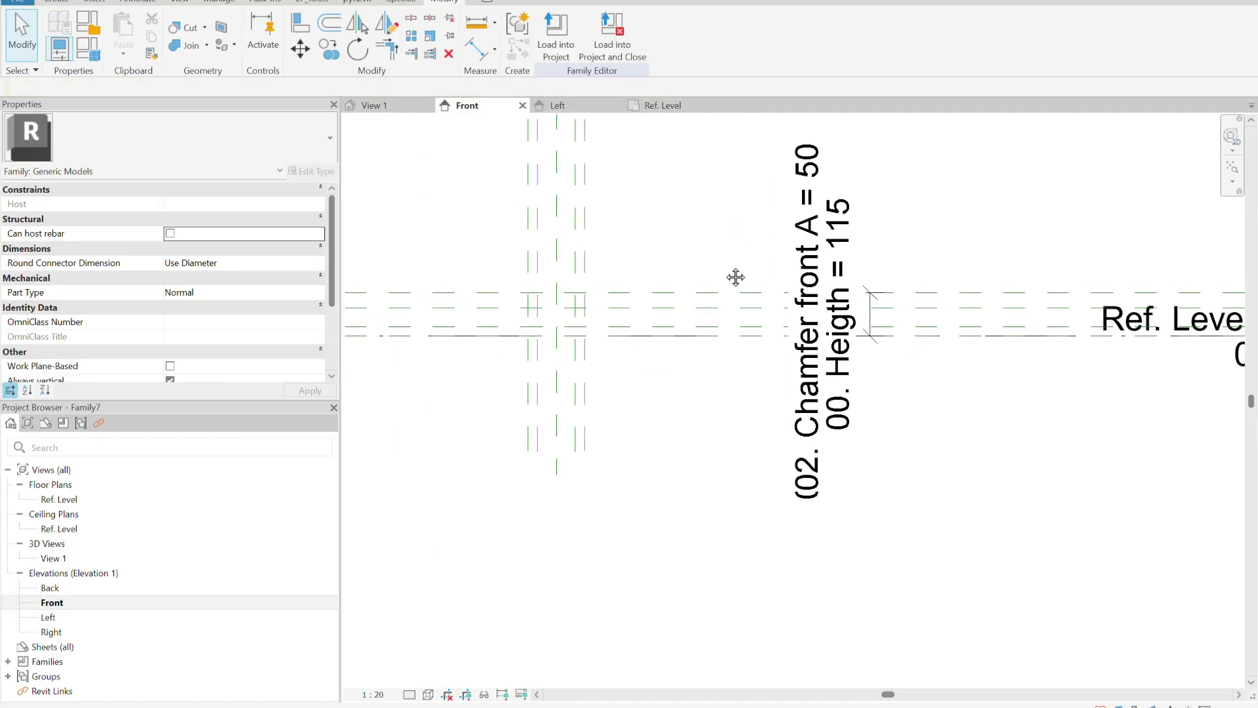
{"action": "scroll", "coordinate": [649, 323], "scroll_direction": "up", "scroll_amount": 3}
{"action": "scroll", "coordinate": [615, 339], "scroll_direction": "up", "scroll_amount": 1}
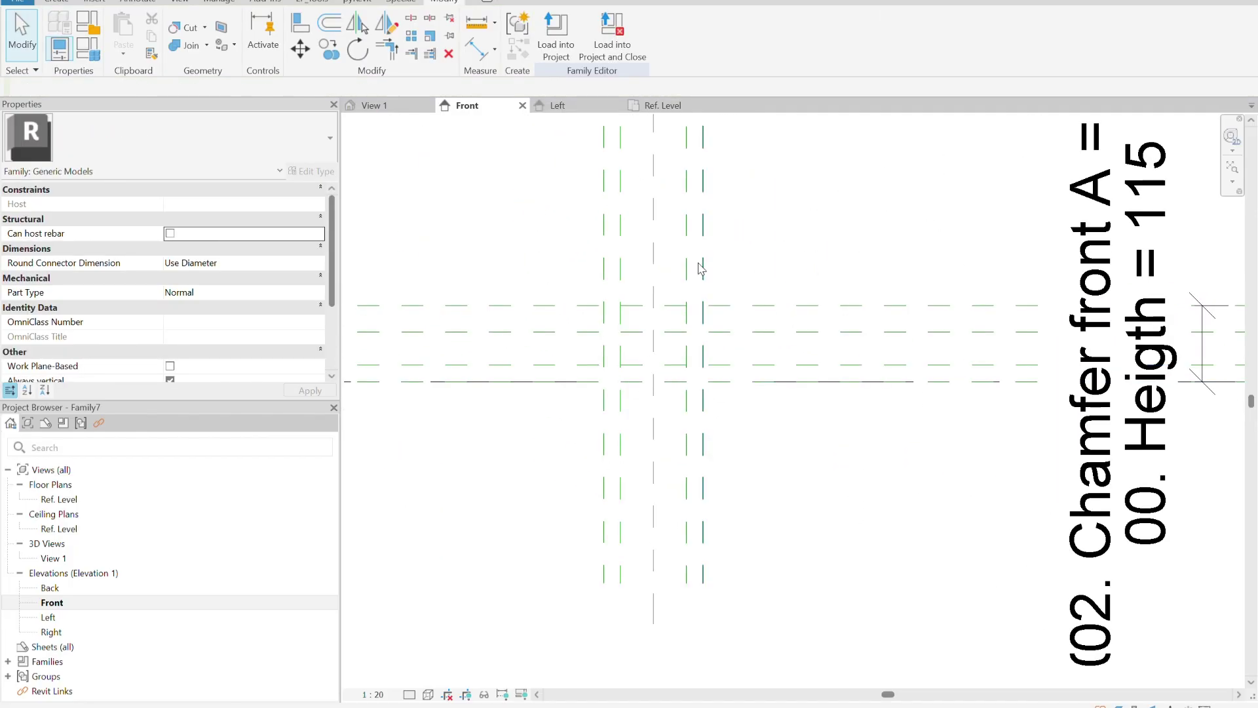
{"action": "middle_click_drag", "start_coordinate": [738, 311], "coordinate": [715, 365]}
{"action": "scroll", "coordinate": [728, 294], "scroll_direction": "down", "scroll_amount": 2}
{"action": "middle_click_drag", "start_coordinate": [747, 281], "coordinate": [665, 364]}
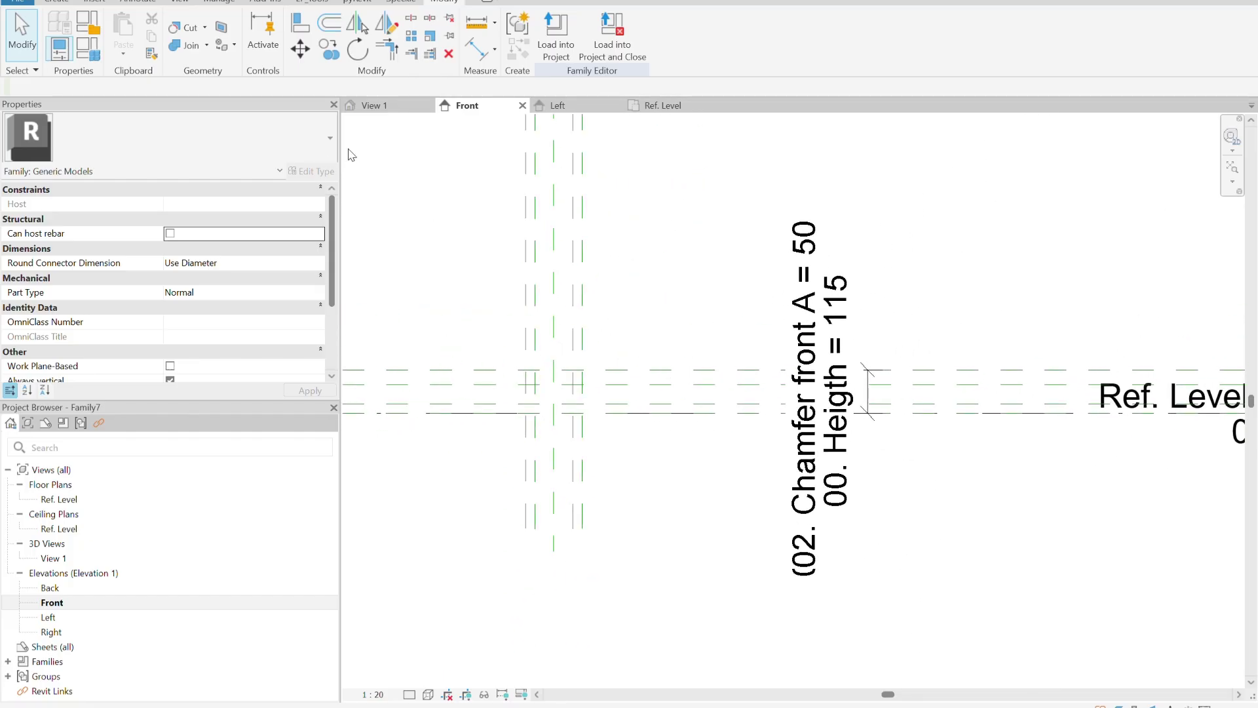
{"action": "left_click", "coordinate": [64, 4]}
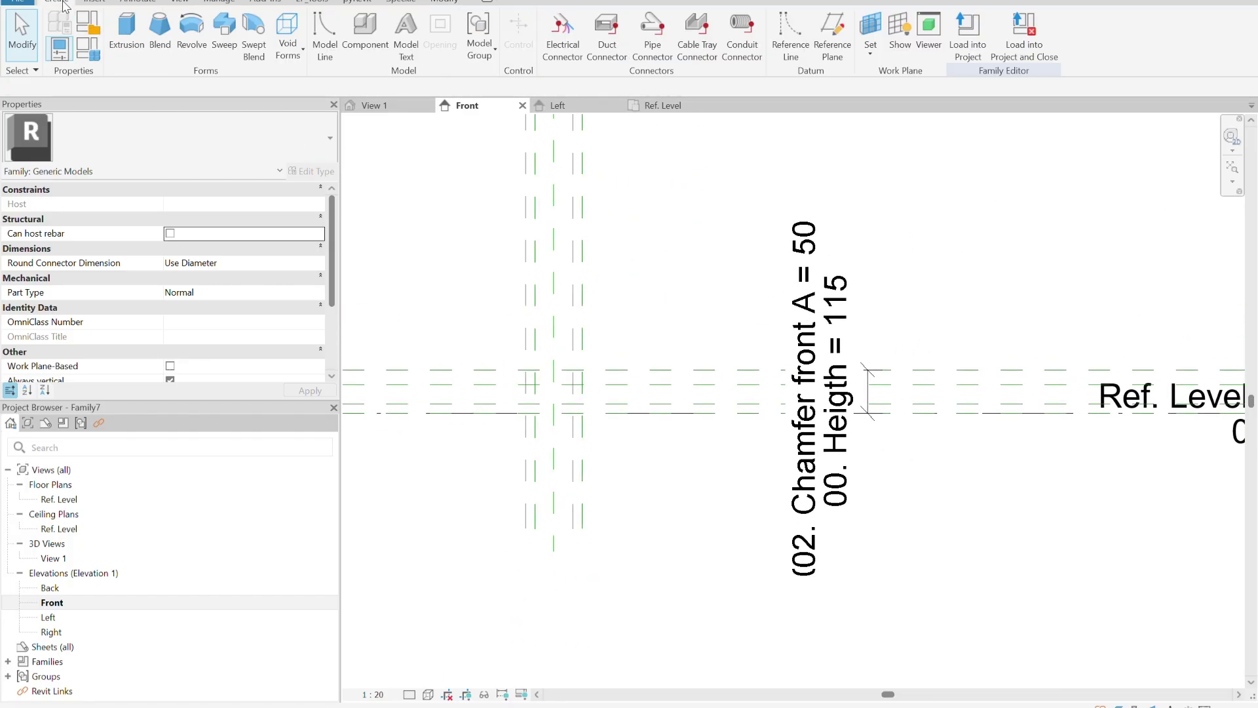
Start a solid extrusion on the centre reference plane, sketching in the Right elevation.
{"action": "left_click", "coordinate": [127, 32]}
{"action": "left_click", "coordinate": [766, 58]}
{"action": "left_click", "coordinate": [790, 109]}
{"action": "middle_click_drag", "start_coordinate": [591, 283], "coordinate": [630, 302]}
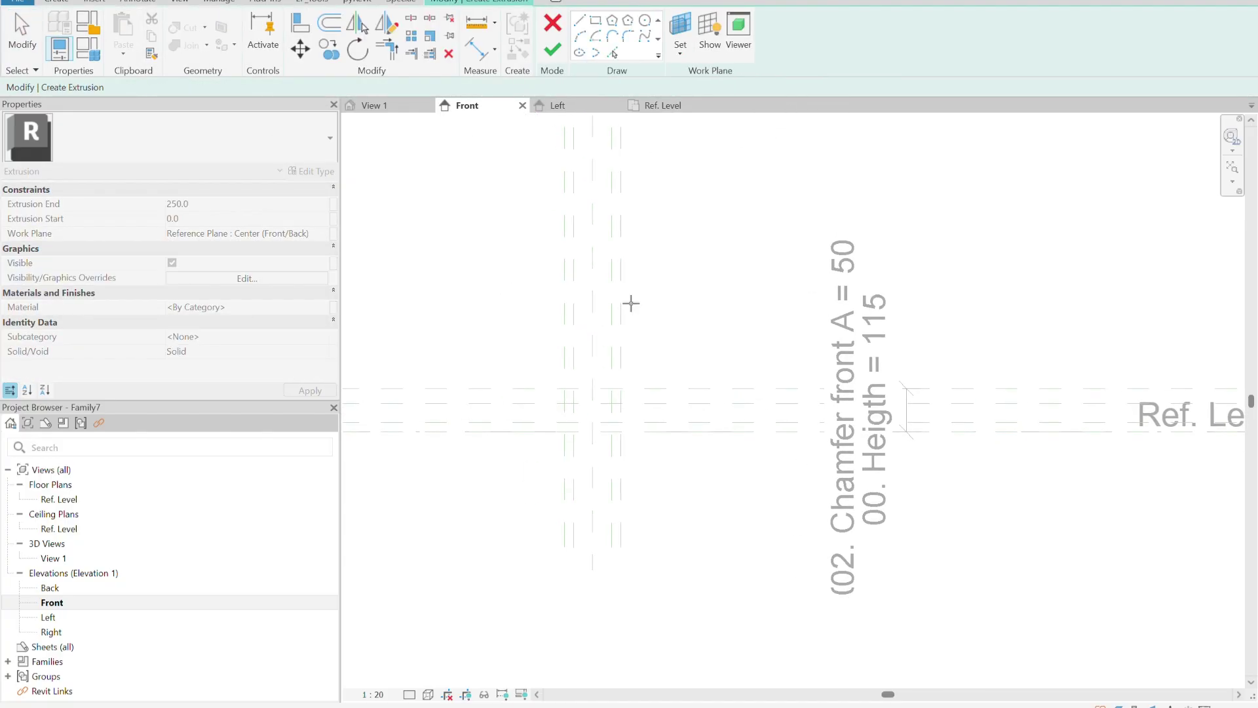
{"action": "left_click", "coordinate": [622, 313]}
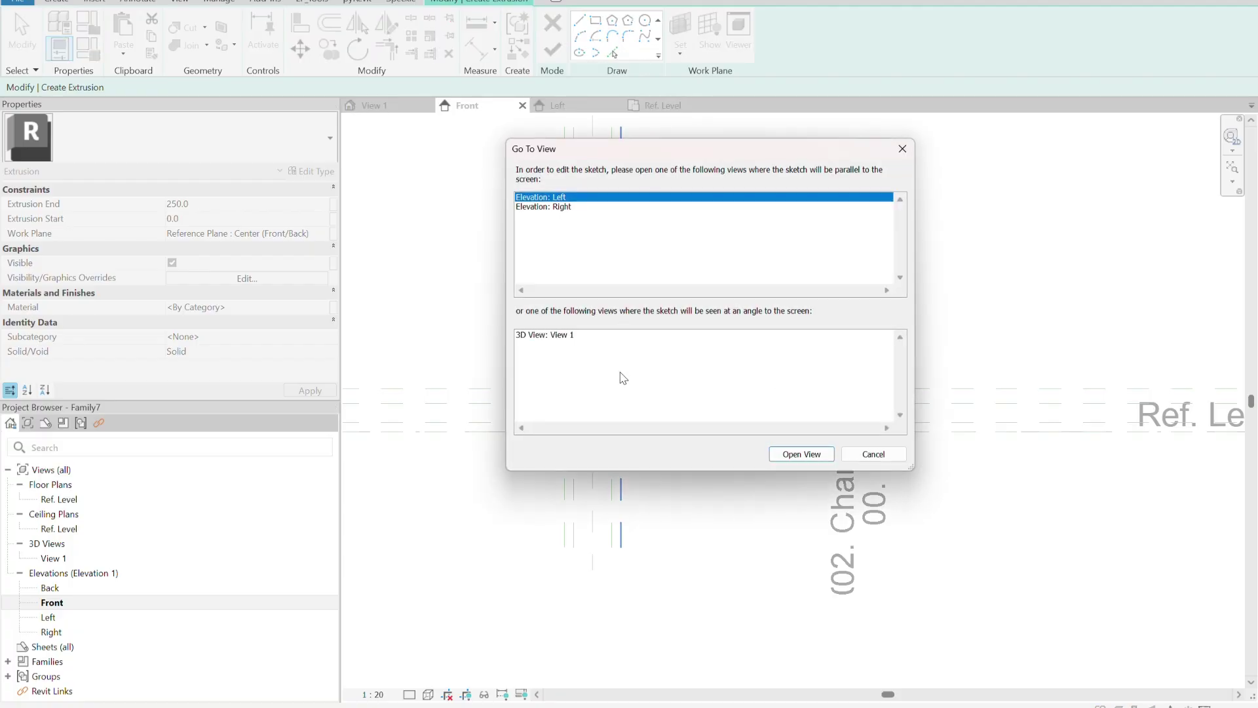
{"action": "left_click", "coordinate": [567, 207]}
{"action": "left_click", "coordinate": [794, 460]}
{"action": "scroll", "coordinate": [947, 530], "scroll_direction": "up", "scroll_amount": 1}
{"action": "middle_click_drag", "start_coordinate": [930, 601], "coordinate": [671, 416]}
{"action": "scroll", "coordinate": [655, 414], "scroll_direction": "up", "scroll_amount": 5}
{"action": "middle_click_drag", "start_coordinate": [533, 424], "coordinate": [586, 436]}
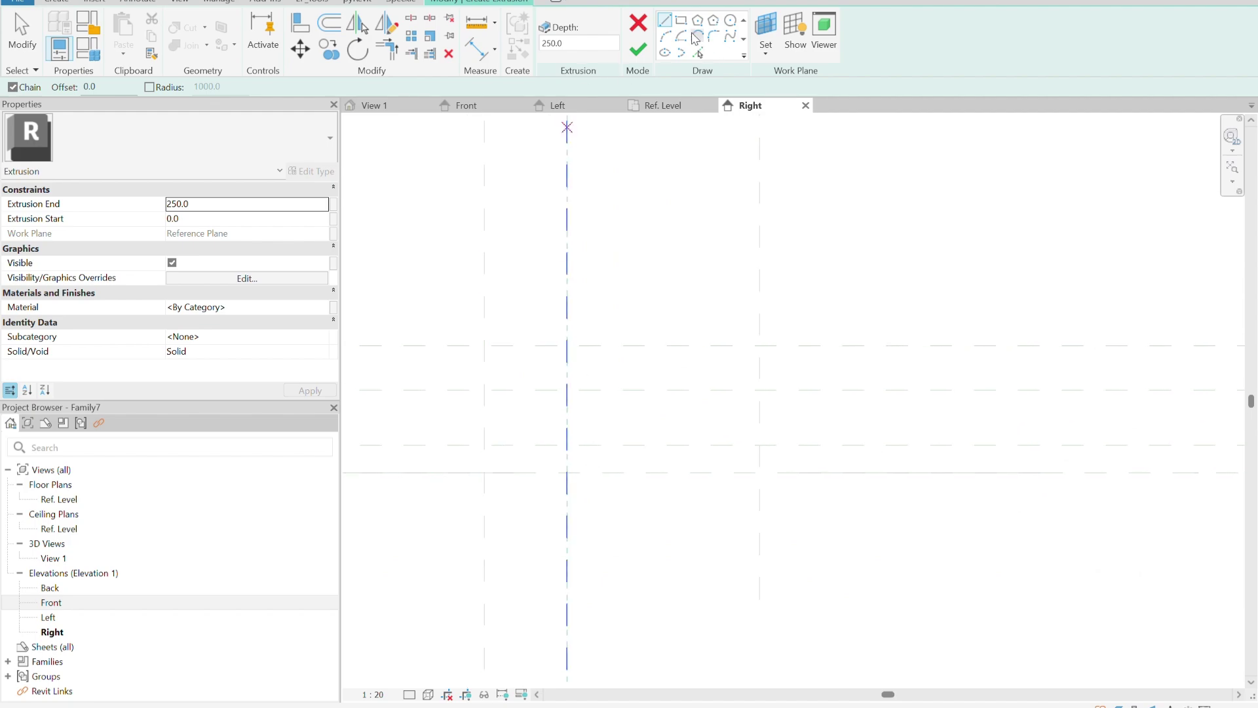
Sketch the closed chamfered profile, 250 long and 115 high, and finish the extrusion.
{"action": "left_click", "coordinate": [484, 472]}
{"action": "left_click", "coordinate": [484, 390]}
{"action": "left_click", "coordinate": [567, 345]}
{"action": "left_click", "coordinate": [760, 346]}
{"action": "left_click", "coordinate": [760, 473]}
{"action": "left_click", "coordinate": [484, 473]}
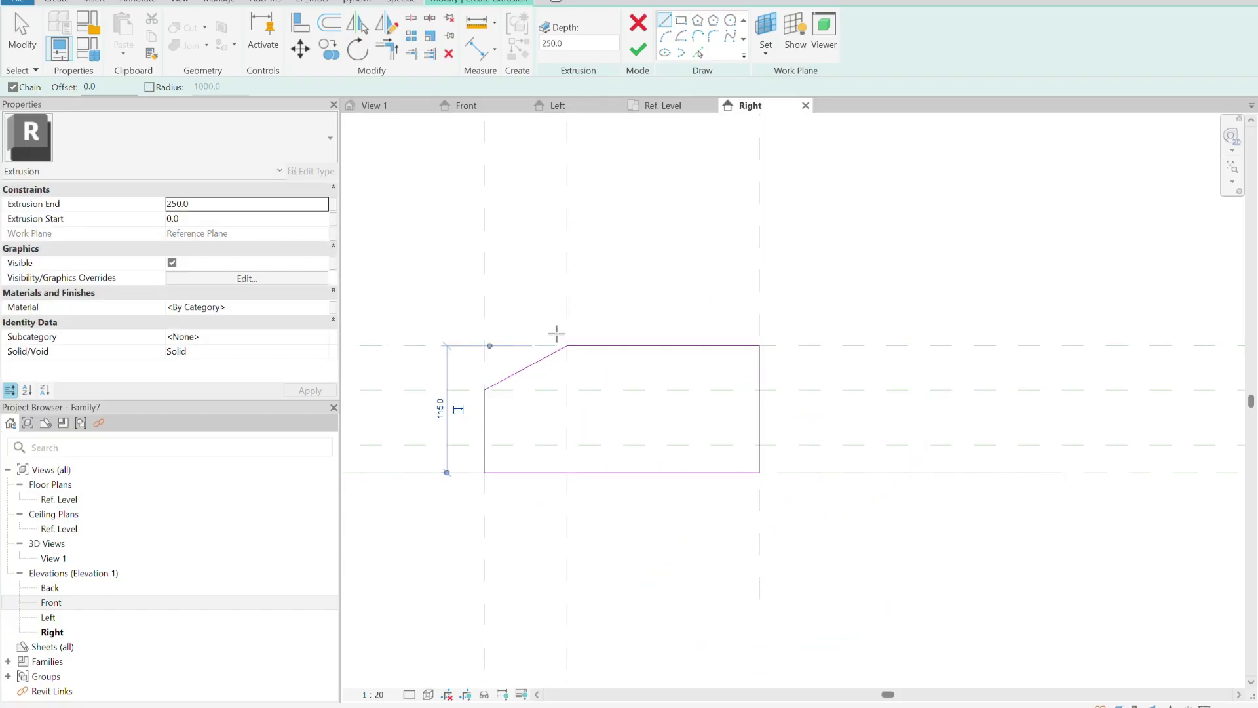
{"action": "left_click", "coordinate": [637, 51]}
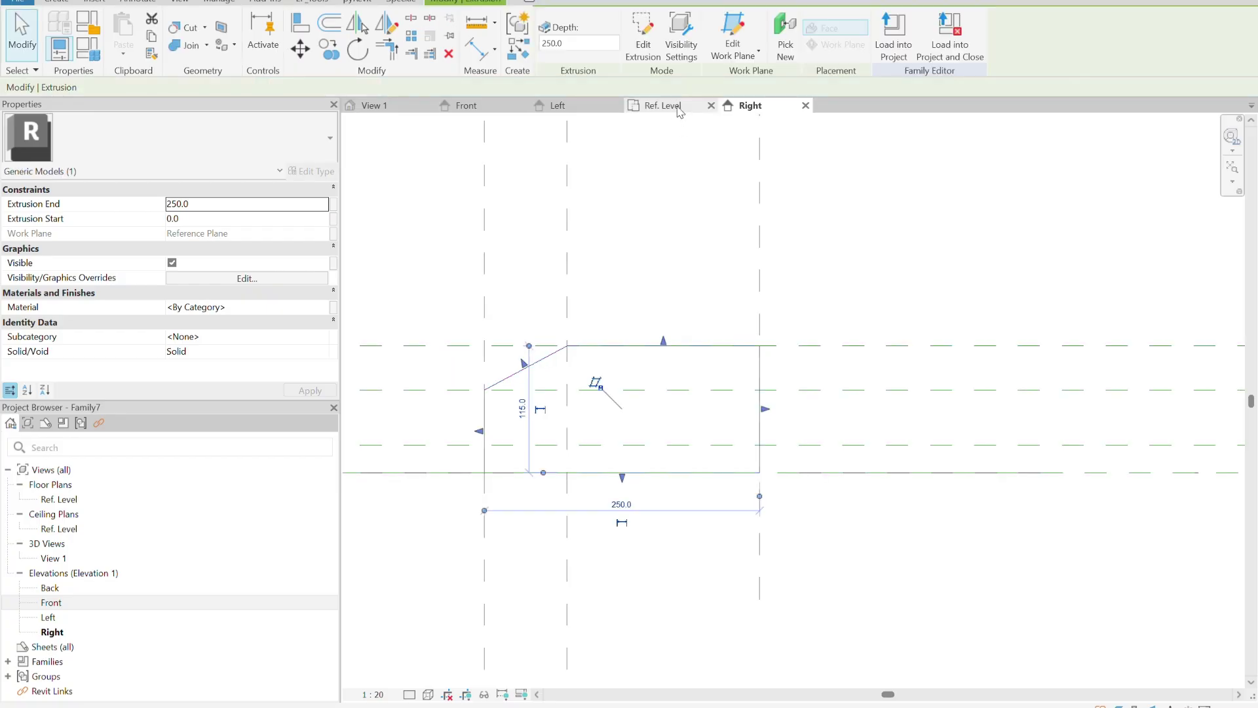
{"action": "key", "text": "ctrl+Tab"}
In the Ref. Level plan, drag the extrusion's faces so it spans -25 to 0.
{"action": "left_click", "coordinate": [744, 232]}
{"action": "scroll", "coordinate": [660, 318], "scroll_direction": "up", "scroll_amount": 2}
{"action": "middle_click_drag", "start_coordinate": [662, 322], "coordinate": [668, 320]}
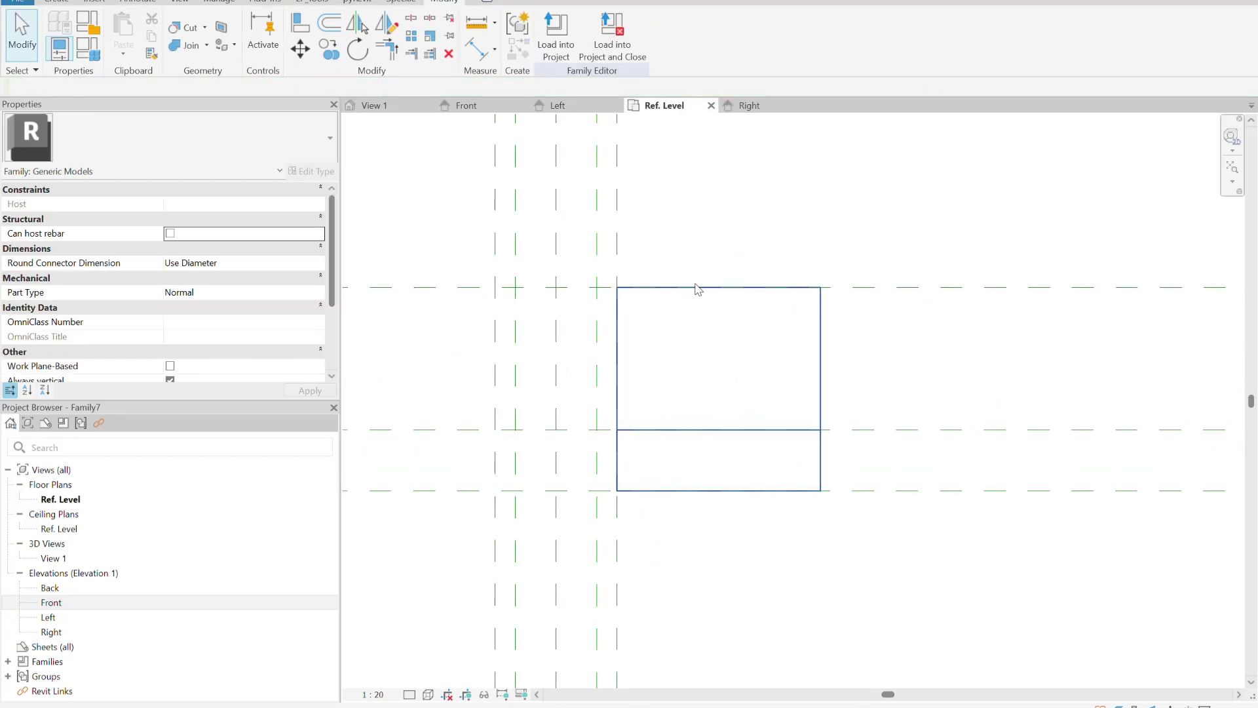
{"action": "left_click", "coordinate": [696, 286]}
{"action": "scroll", "coordinate": [590, 401], "scroll_direction": "up", "scroll_amount": 2}
{"action": "left_click_drag", "start_coordinate": [623, 387], "coordinate": [588, 399]}
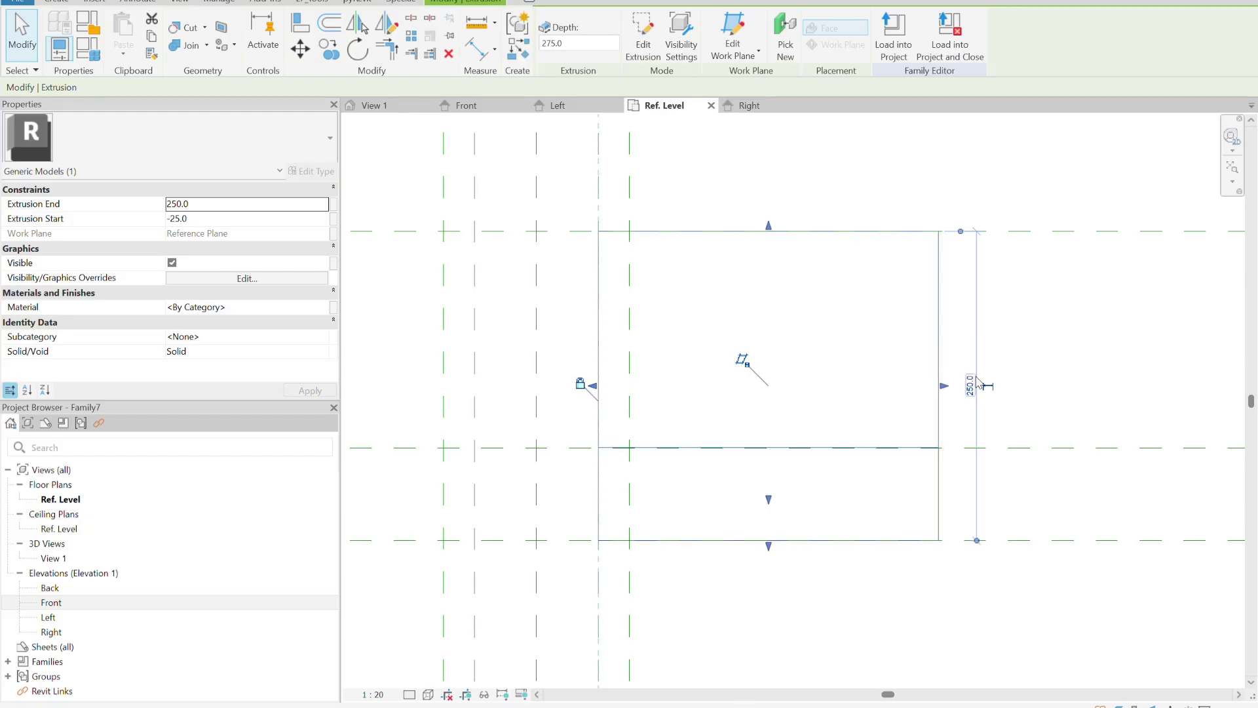
{"action": "left_click_drag", "start_coordinate": [950, 391], "coordinate": [630, 353]}
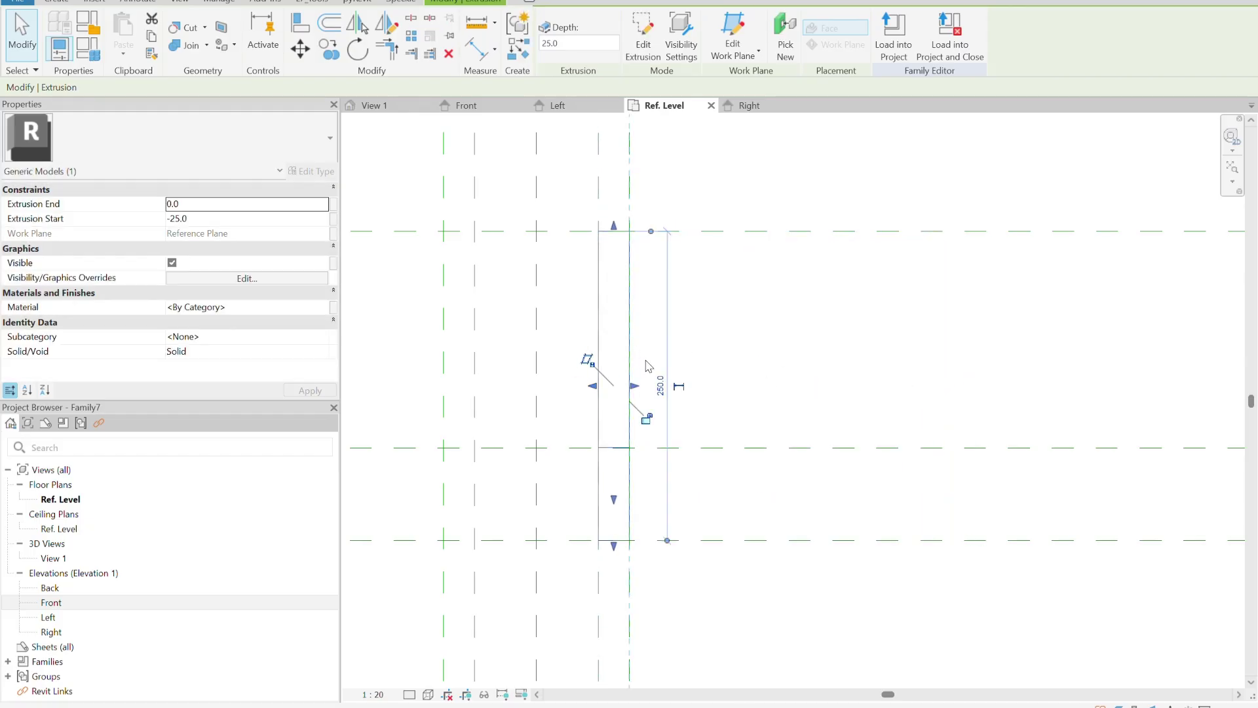
{"action": "left_click", "coordinate": [789, 335]}
{"action": "scroll", "coordinate": [798, 343], "scroll_direction": "down", "scroll_amount": 2}
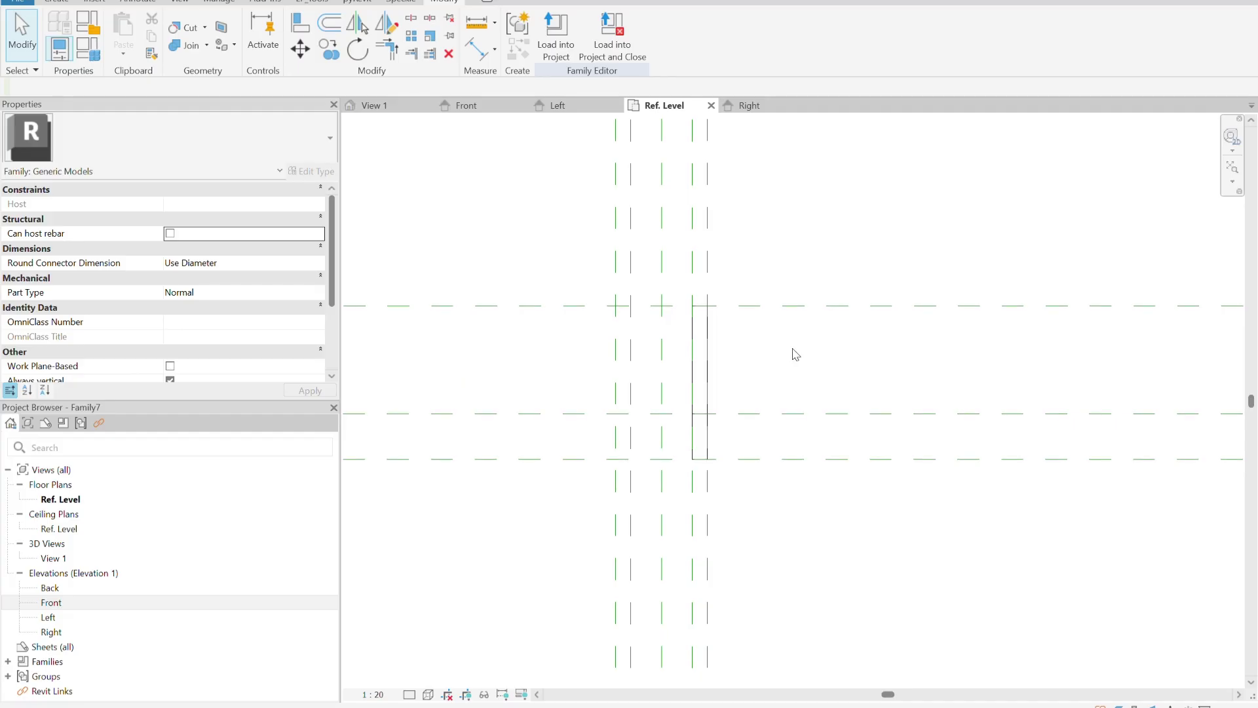
{"action": "left_click", "coordinate": [56, 1]}
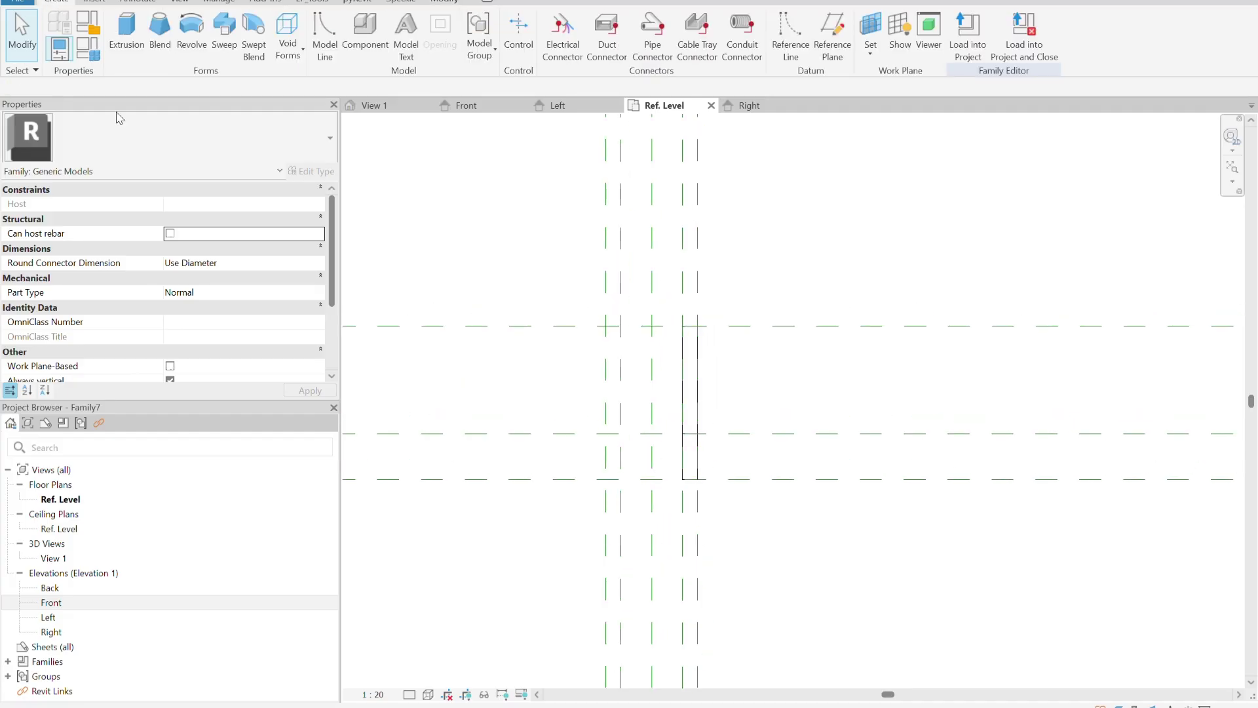
Start a second extrusion on the picked reference plane, sketching in the Left elevation.
{"action": "left_click", "coordinate": [126, 30]}
{"action": "left_click", "coordinate": [765, 58]}
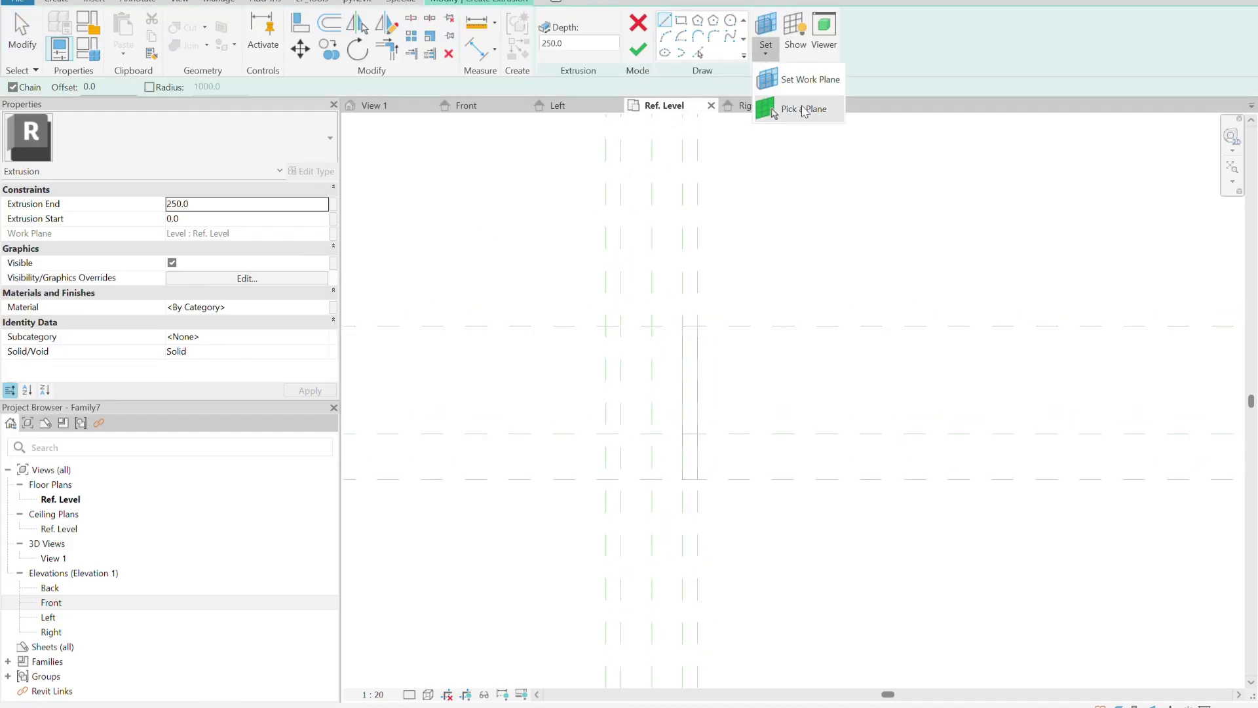
{"action": "left_click", "coordinate": [792, 106]}
{"action": "left_click", "coordinate": [606, 387]}
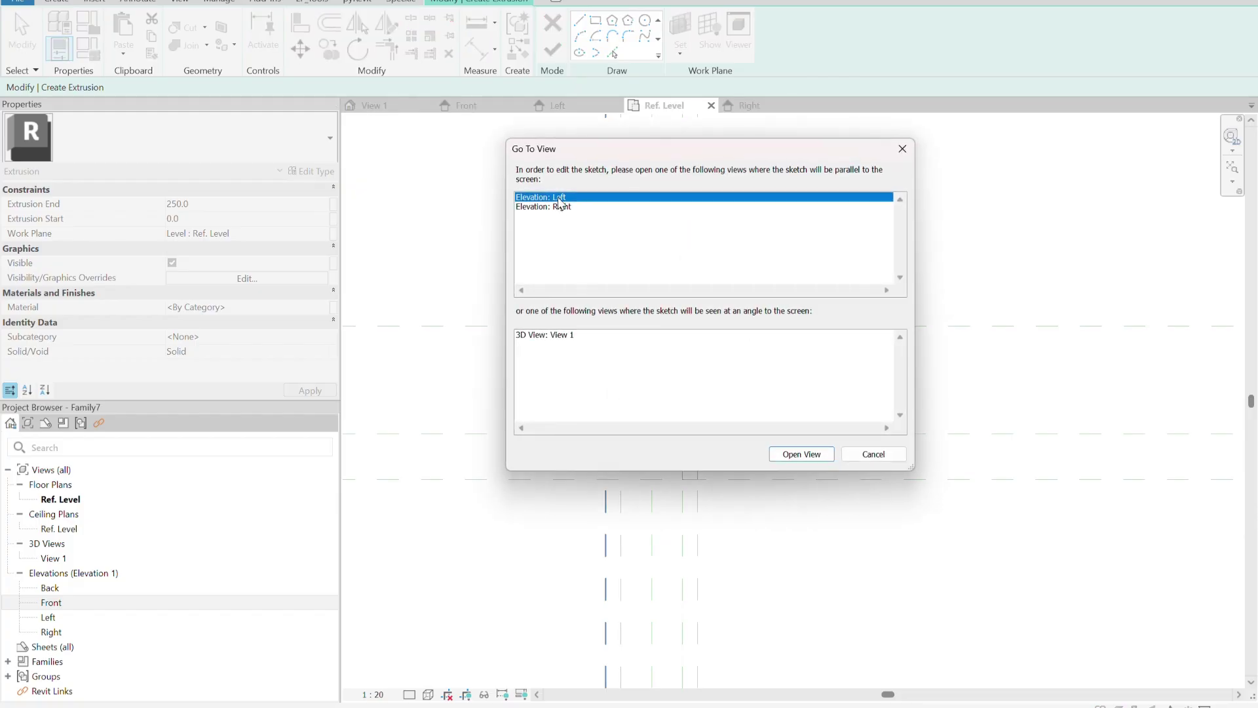
{"action": "left_click", "coordinate": [788, 456]}
Sketch the mirrored 115-high chamfered profile and finish it as a solid extrusion.
{"action": "scroll", "coordinate": [730, 544], "scroll_direction": "up", "scroll_amount": 3}
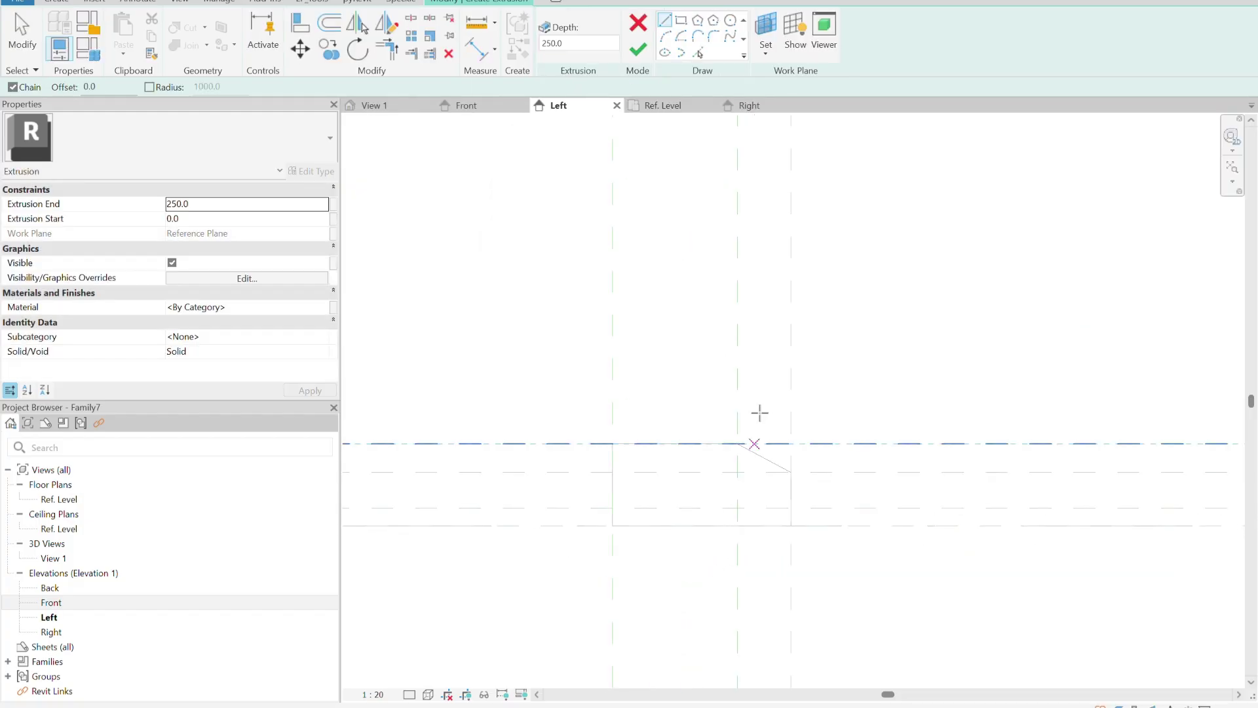
{"action": "left_click", "coordinate": [612, 524]}
{"action": "left_click", "coordinate": [612, 444]}
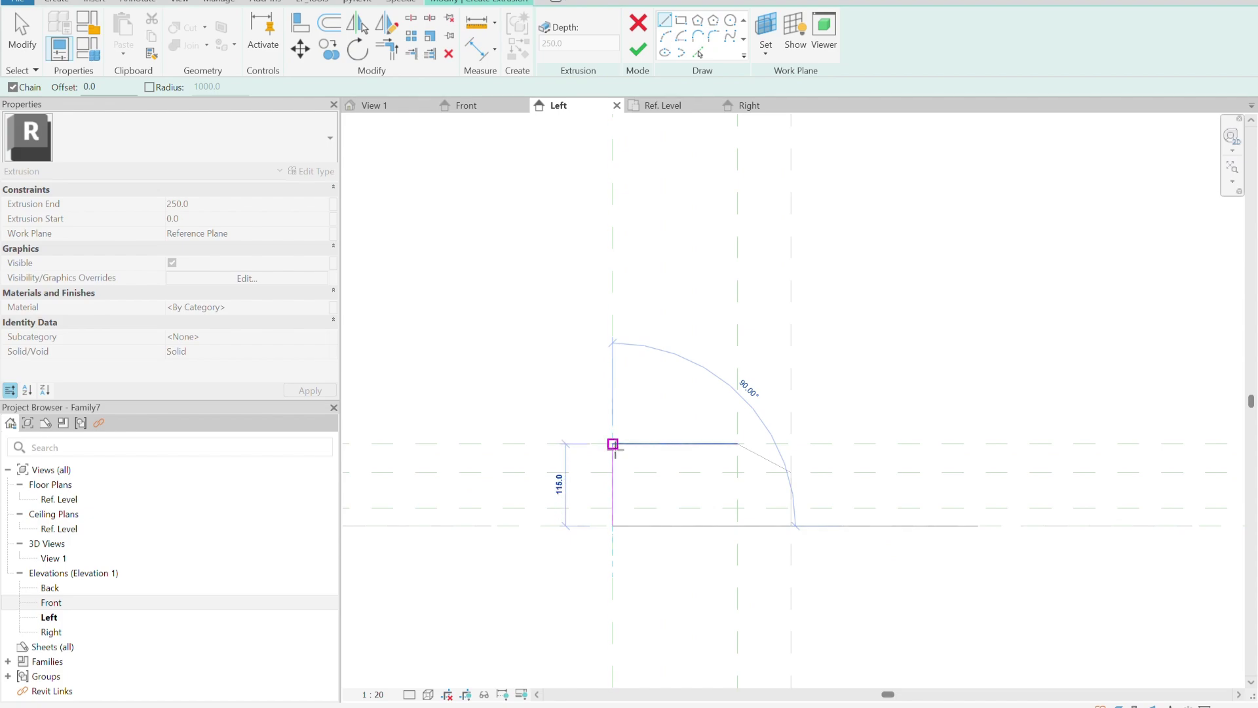
{"action": "left_click", "coordinate": [737, 443]}
{"action": "left_click", "coordinate": [790, 472]}
{"action": "left_click", "coordinate": [791, 525]}
{"action": "left_click", "coordinate": [612, 525]}
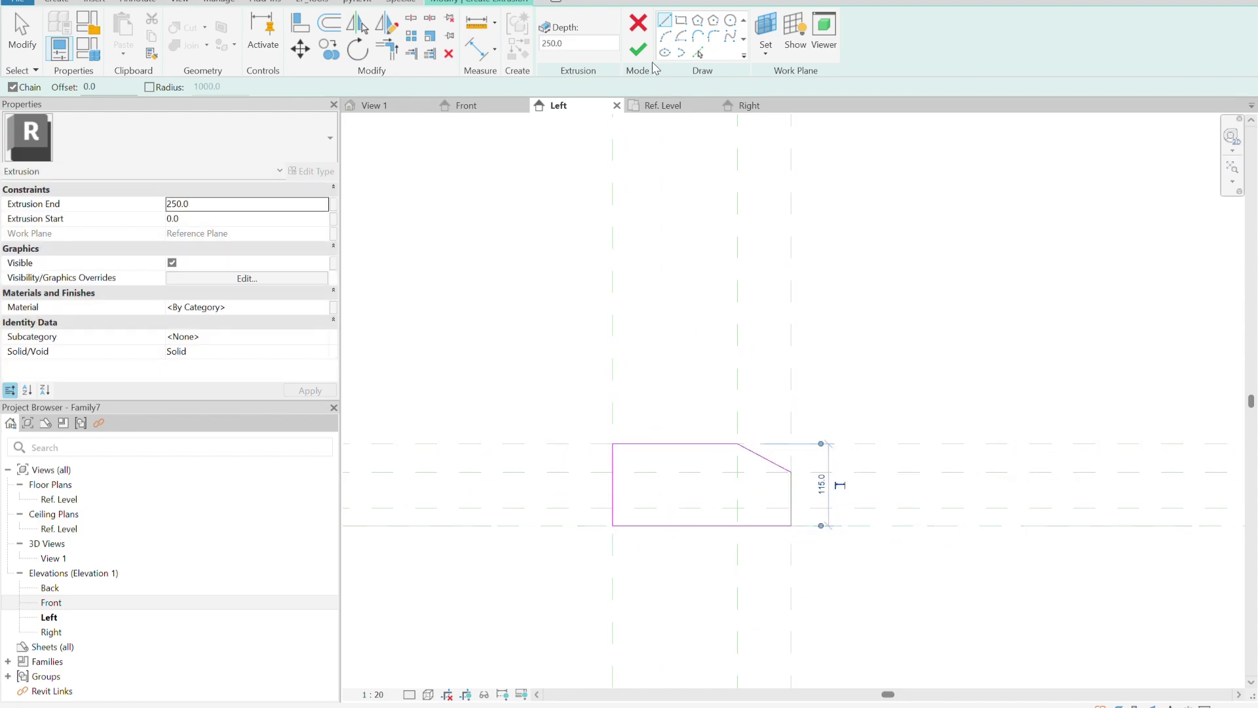
{"action": "left_click", "coordinate": [638, 49]}
Snap the second wall's outer face to the reference plane and thin it to 25.
{"action": "left_click", "coordinate": [663, 105]}
{"action": "scroll", "coordinate": [655, 377], "scroll_direction": "up", "scroll_amount": 2}
{"action": "mouse_move", "coordinate": [589, 413]}
{"action": "left_mouse_down"}
{"action": "mouse_move", "coordinate": [567, 413]}
{"action": "mouse_move", "coordinate": [590, 418]}
{"action": "left_mouse_up"}
{"action": "left_click_drag", "start_coordinate": [801, 412], "coordinate": [618, 413]}
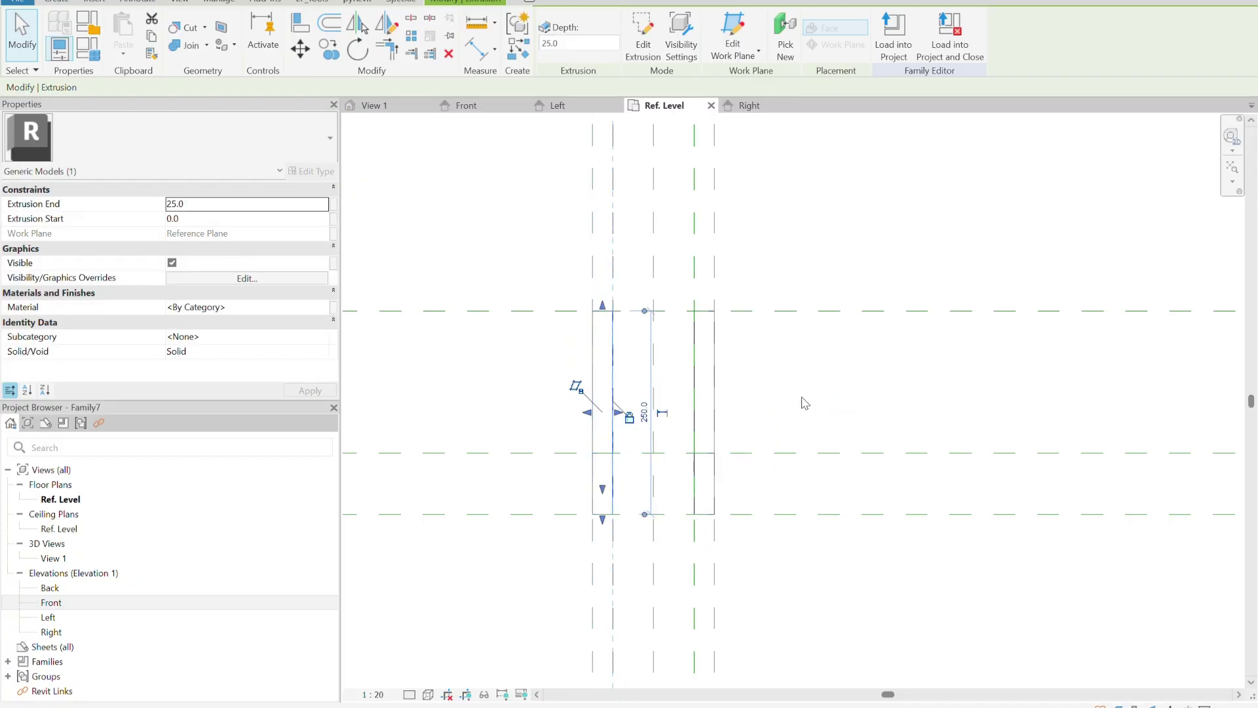
{"action": "left_click", "coordinate": [804, 402]}
{"action": "scroll", "coordinate": [724, 435], "scroll_direction": "up", "scroll_amount": 2}
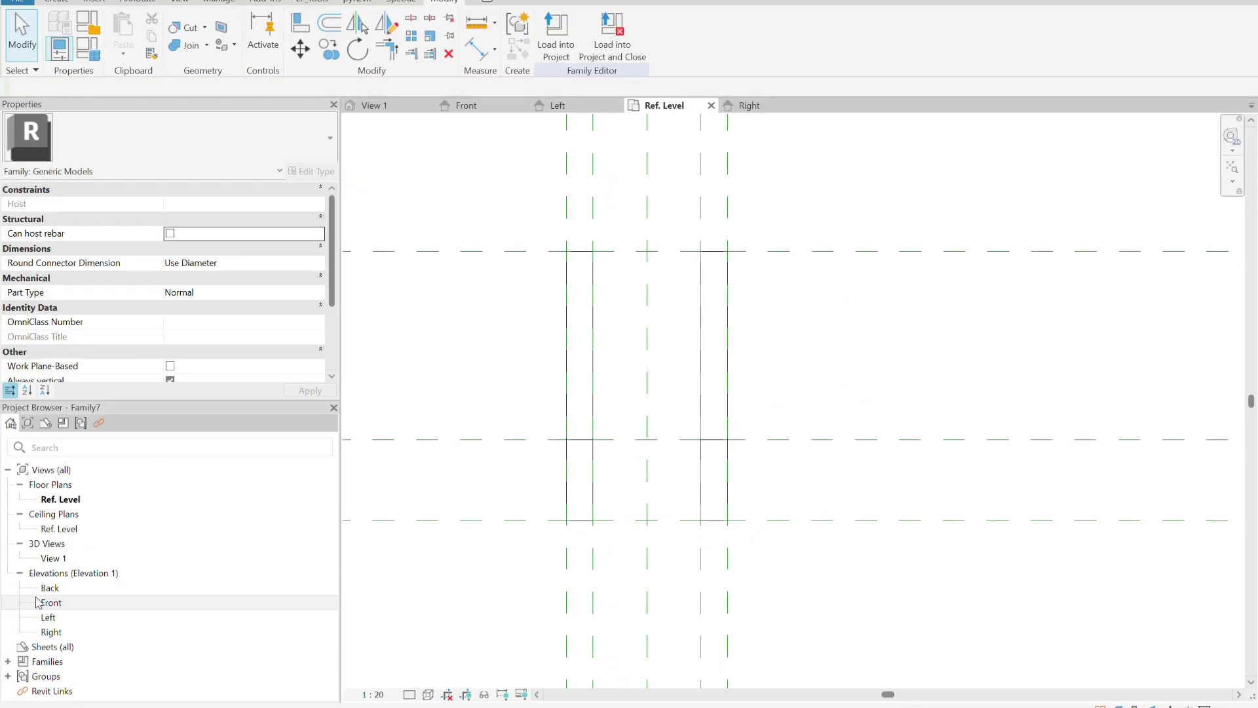
{"action": "double_click", "coordinate": [53, 558]}
Show View 1 shaded, orbit the two walls against the SketchUp reference, then return to Ref. Level.
{"action": "left_click", "coordinate": [430, 694]}
{"action": "left_click", "coordinate": [462, 634]}
{"action": "scroll", "coordinate": [539, 529], "scroll_direction": "down", "scroll_amount": 7}
{"action": "middle_click_drag", "start_coordinate": [663, 466], "coordinate": [681, 525], "text": "shift"}
{"action": "scroll", "coordinate": [593, 476], "scroll_direction": "up", "scroll_amount": 4}
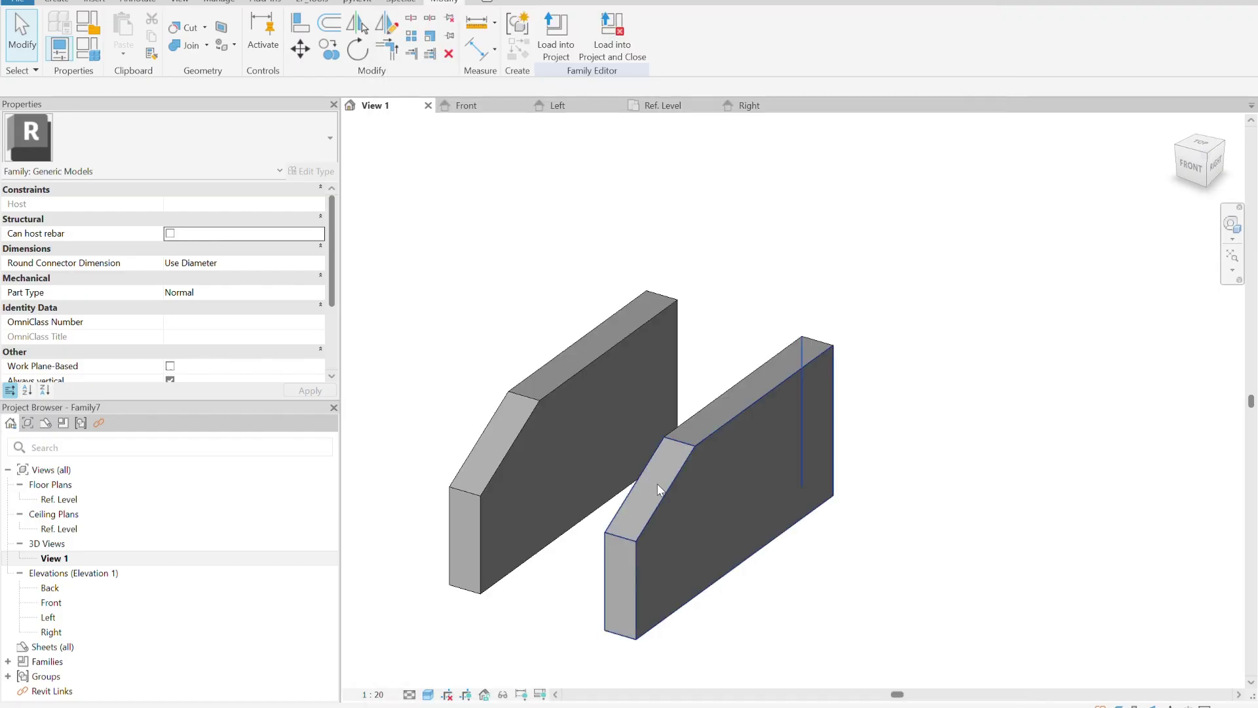
{"action": "middle_click_drag", "start_coordinate": [658, 484], "coordinate": [669, 519], "text": "shift"}
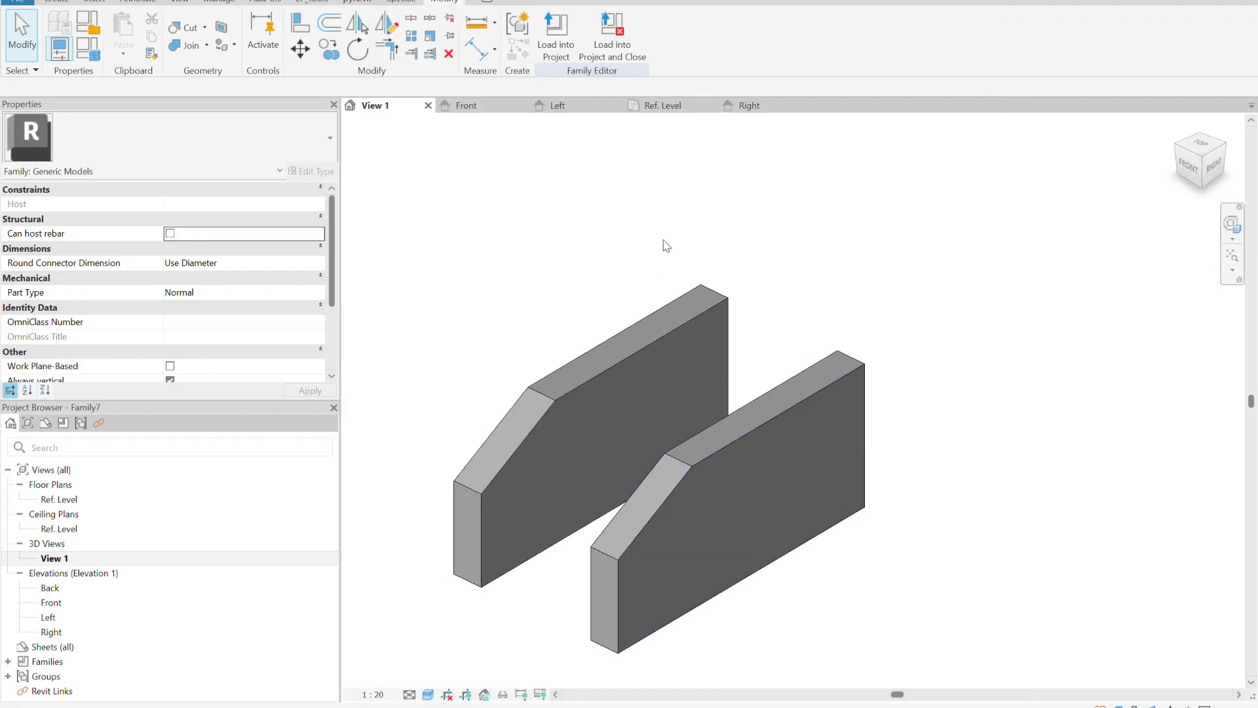
{"action": "left_click", "coordinate": [662, 105]}
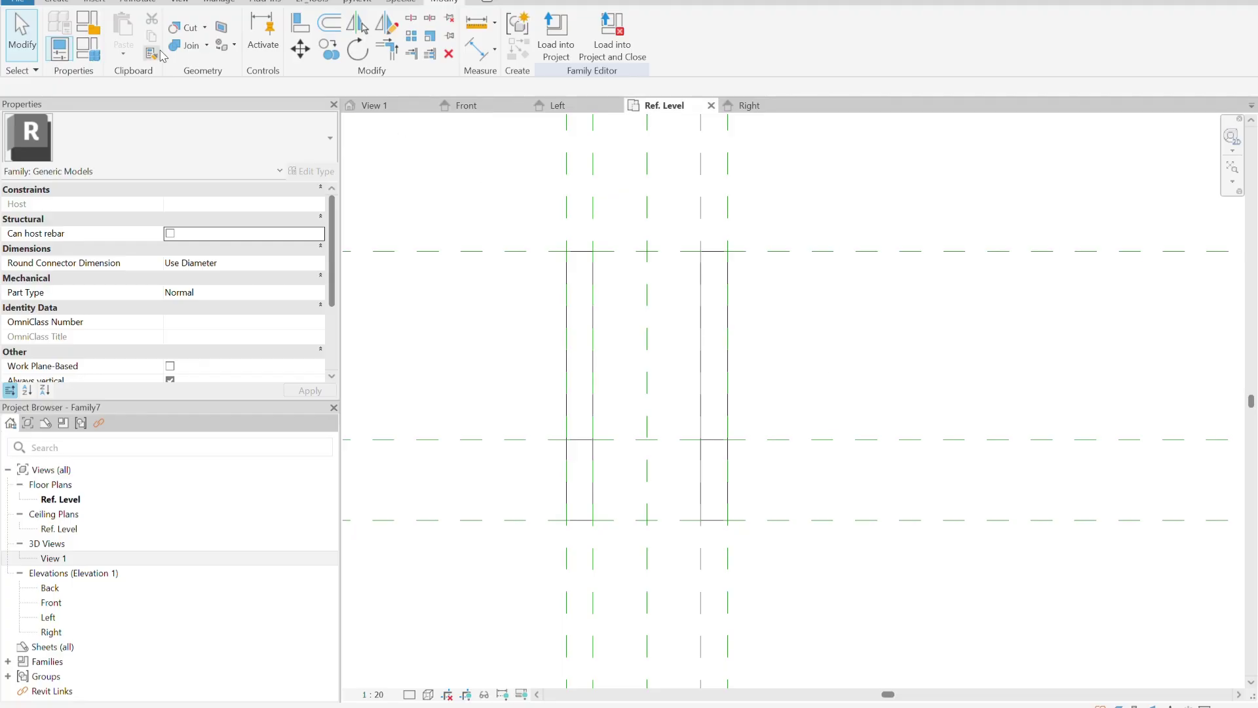
Create a rectangular base extrusion spanning both chamfered walls.
{"action": "left_click", "coordinate": [64, 3]}
{"action": "left_click", "coordinate": [121, 33]}
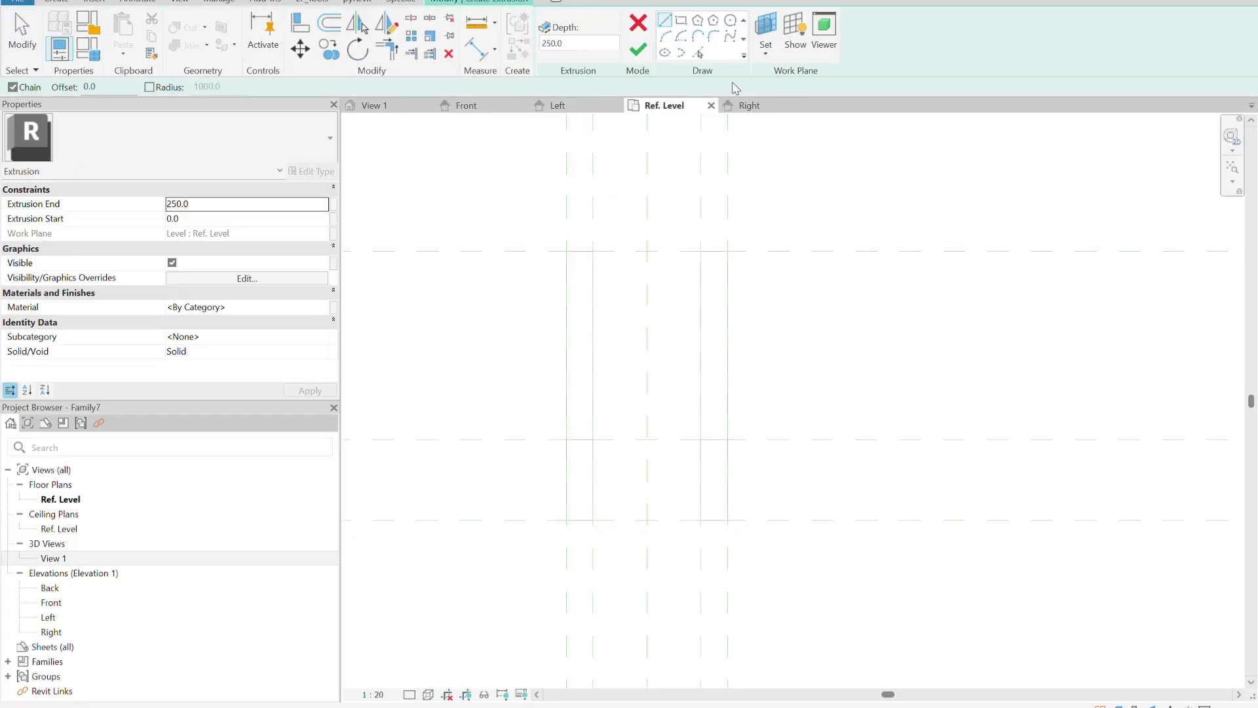
{"action": "left_click", "coordinate": [592, 251]}
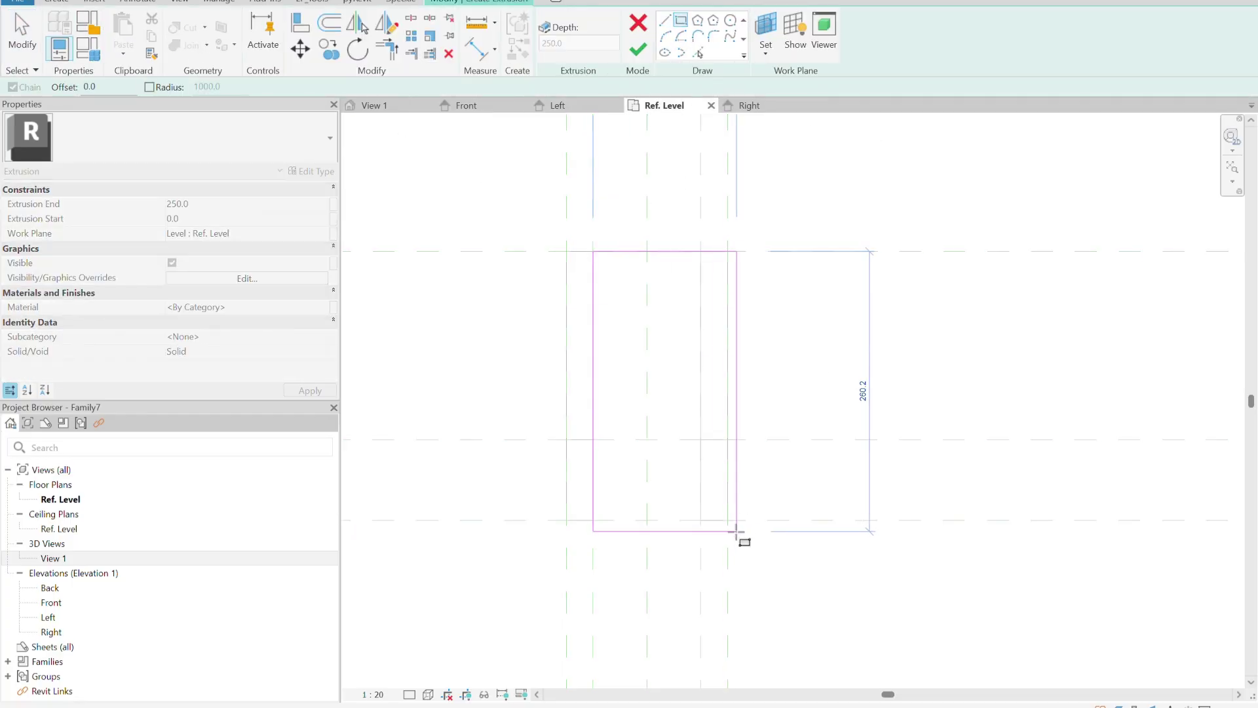
{"action": "left_click", "coordinate": [700, 520]}
{"action": "left_click", "coordinate": [639, 51]}
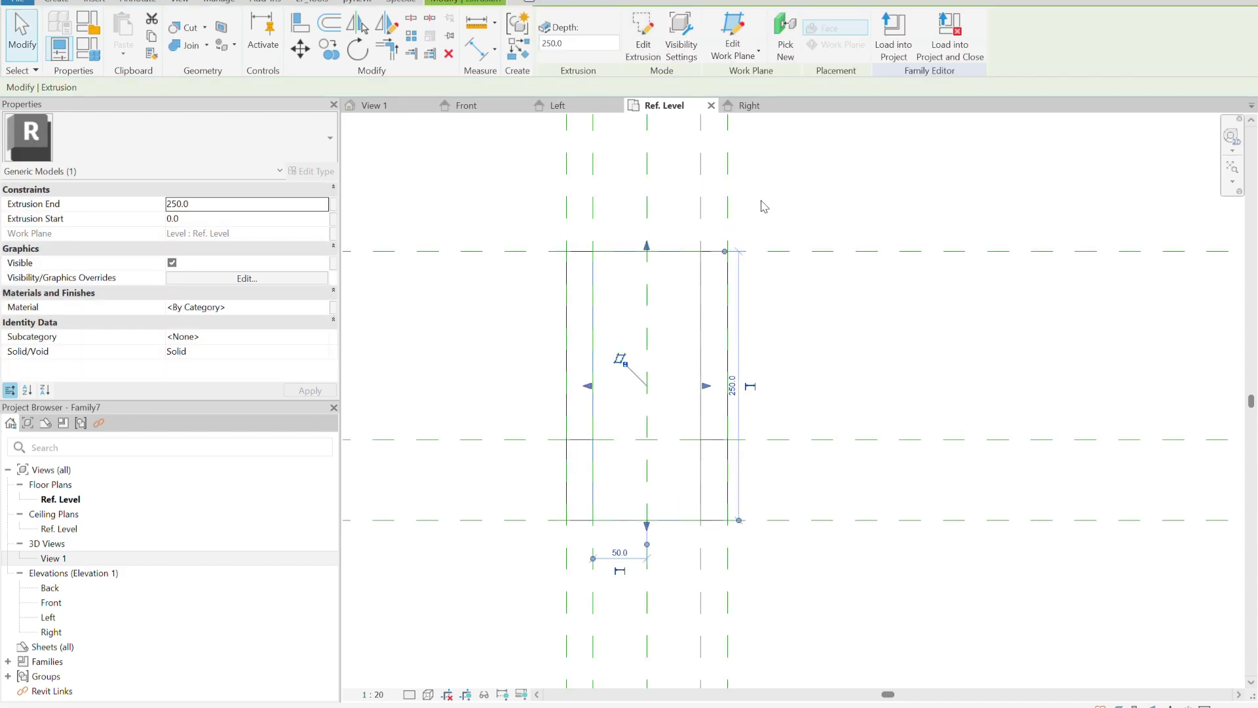
In the Front elevation, lower the base's top so the slab is 25 thick.
{"action": "left_click", "coordinate": [467, 106]}
{"action": "scroll", "coordinate": [606, 441], "scroll_direction": "up", "scroll_amount": 5}
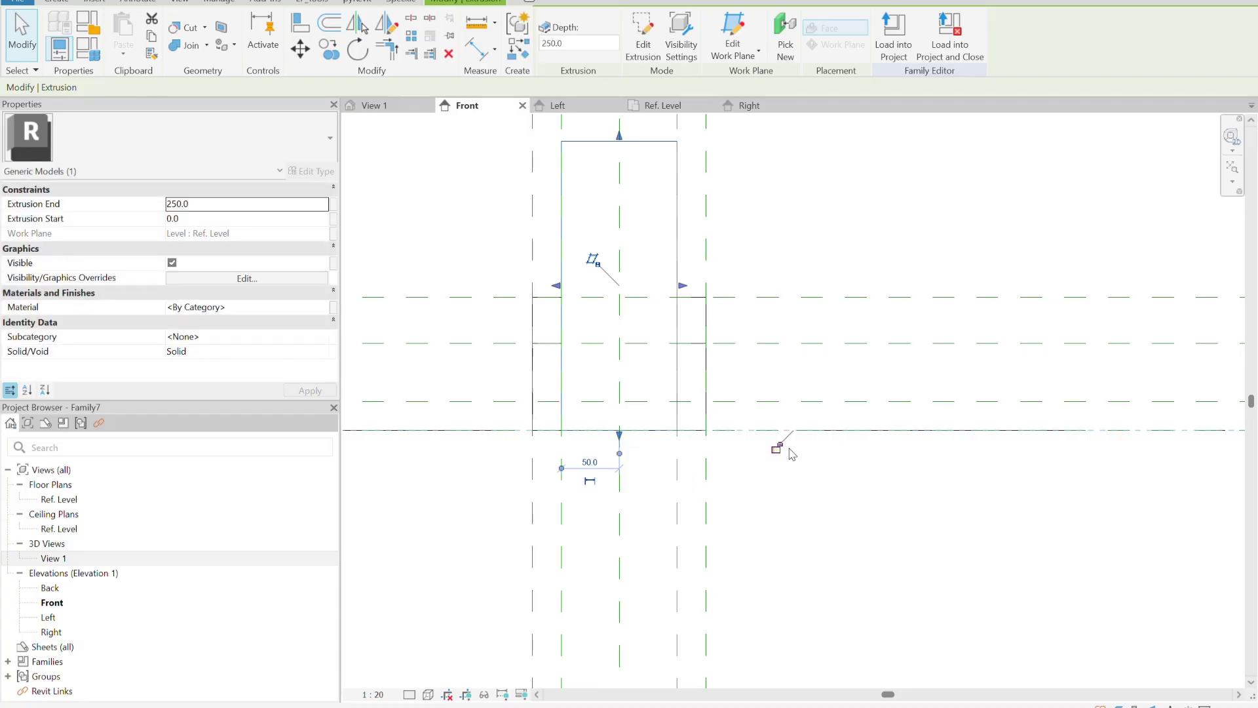
{"action": "middle_click_drag", "start_coordinate": [742, 329], "coordinate": [688, 452]}
{"action": "left_click_drag", "start_coordinate": [566, 264], "coordinate": [569, 522]}
{"action": "left_click", "coordinate": [805, 326]}
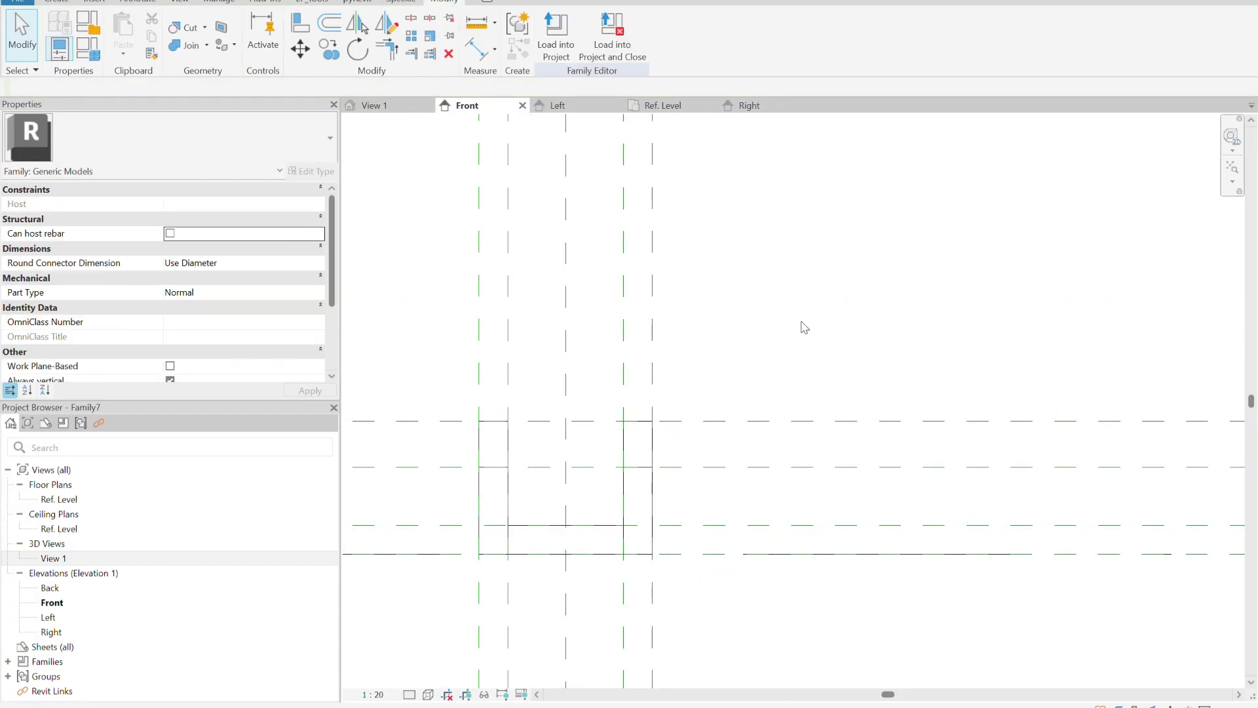
Orbit the 3D view to inspect the U-shaped block.
{"action": "left_click", "coordinate": [402, 106]}
{"action": "scroll", "coordinate": [697, 410], "scroll_direction": "down", "scroll_amount": 4}
{"action": "scroll", "coordinate": [691, 331], "scroll_direction": "up", "scroll_amount": 5}
{"action": "middle_click_drag", "start_coordinate": [691, 332], "coordinate": [708, 367], "text": "shift"}
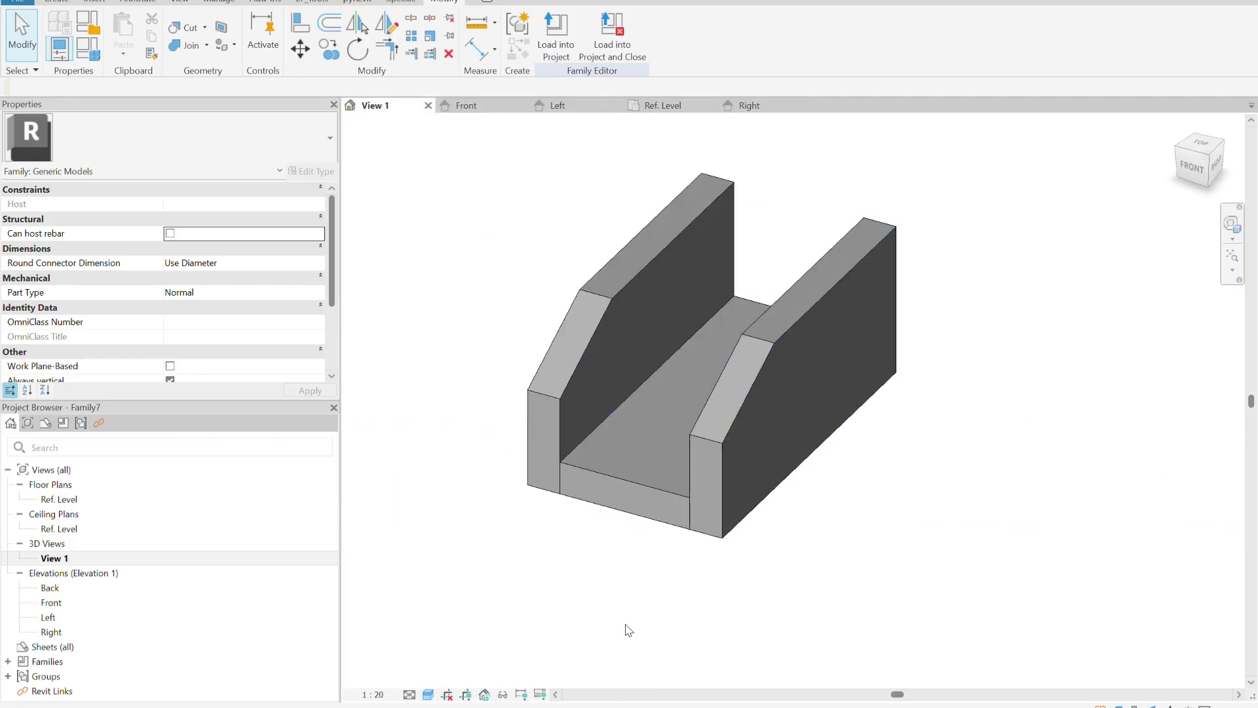
Join the base slab with the side walls using Join Geometry.
{"action": "left_click", "coordinate": [187, 53]}
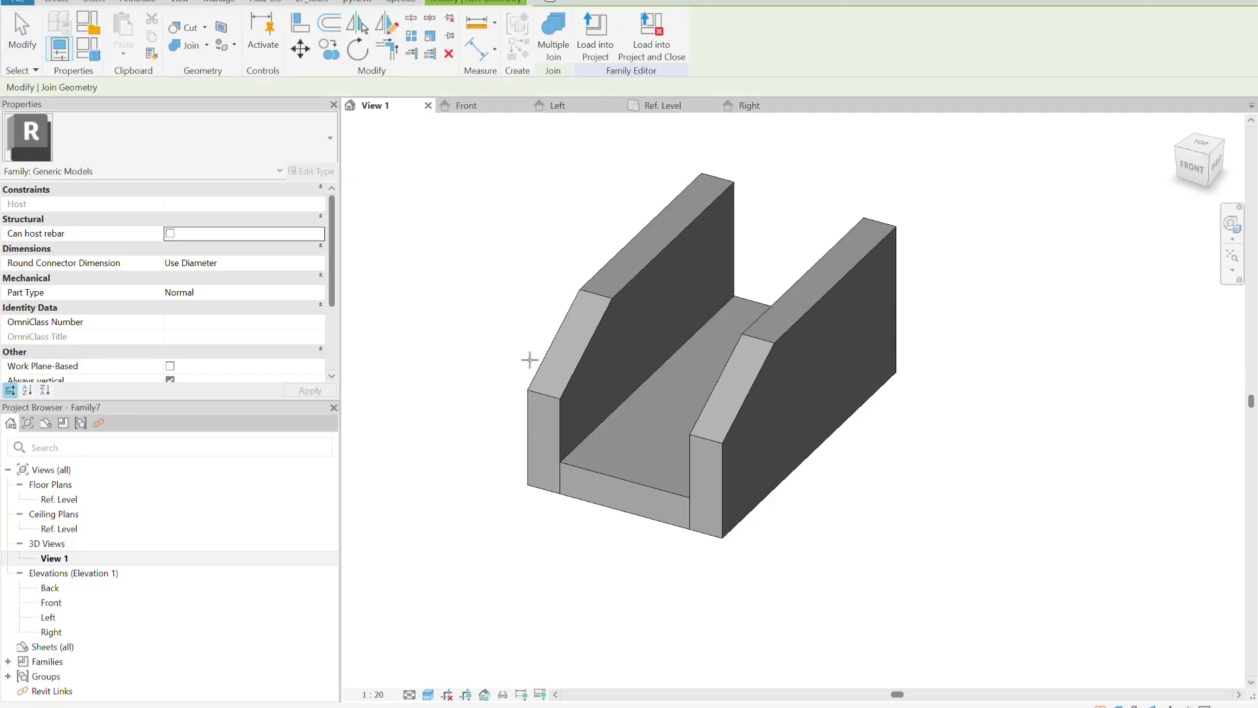
{"action": "left_click", "coordinate": [585, 456]}
{"action": "left_click", "coordinate": [691, 434]}
{"action": "key", "text": "Escape"}
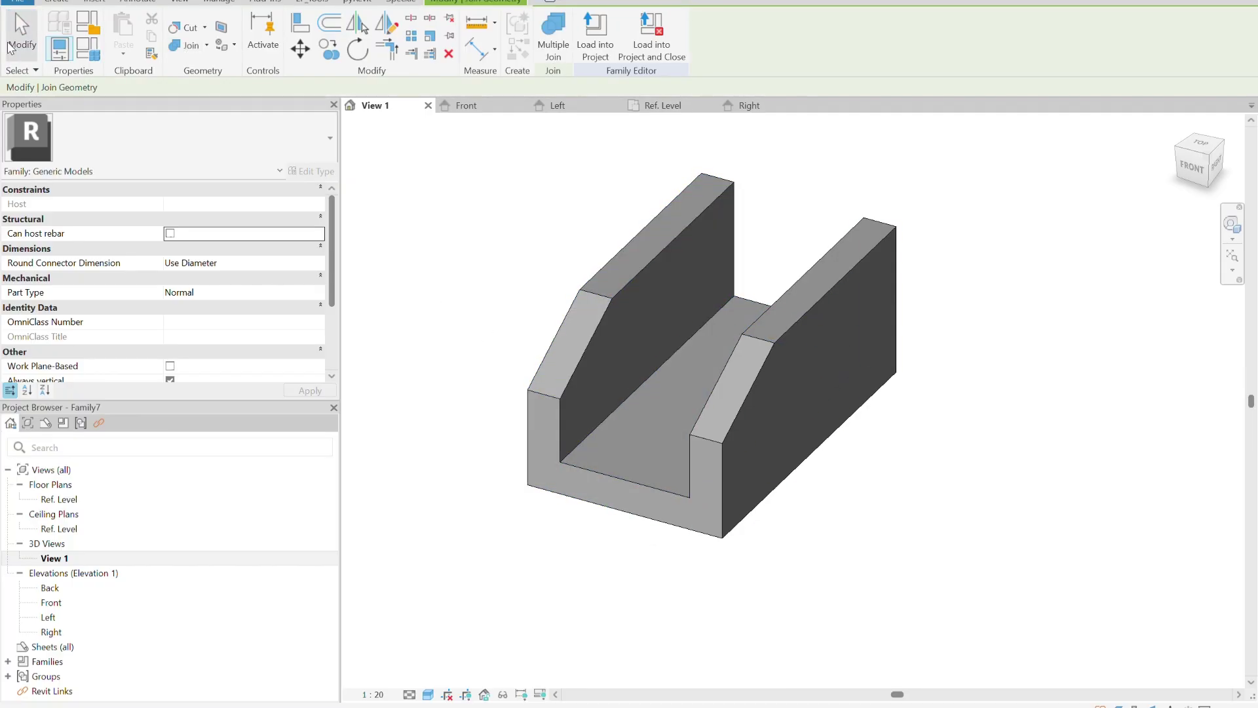
{"action": "scroll", "coordinate": [761, 333], "scroll_direction": "down", "scroll_amount": 5}
{"action": "scroll", "coordinate": [752, 387], "scroll_direction": "up", "scroll_amount": 6}
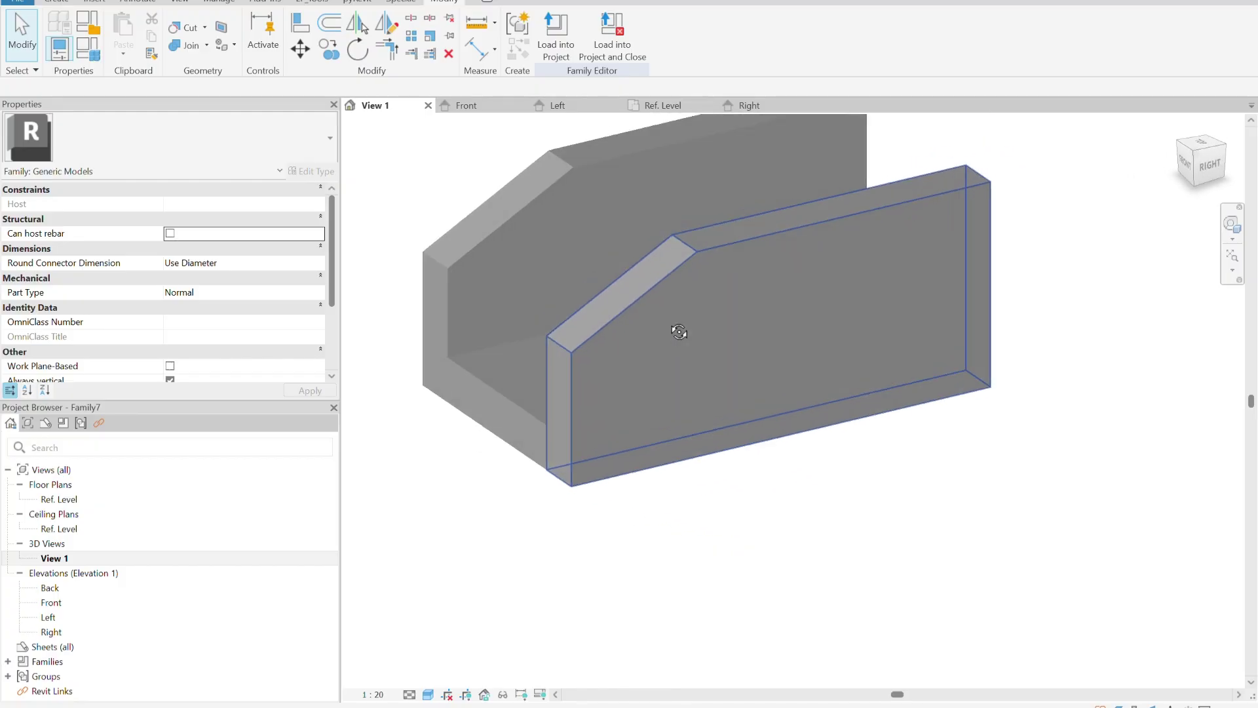
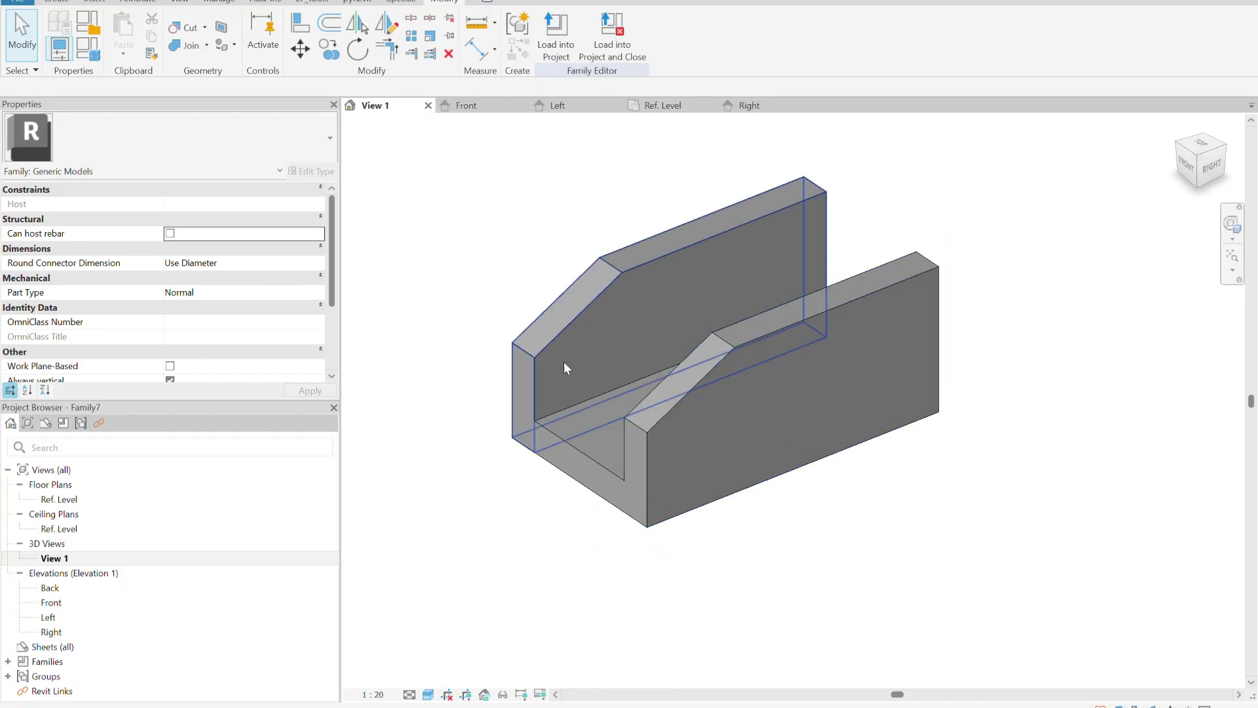
Zoom out the 3D view to see the whole U-shaped scupper with its joined base.
{"action": "scroll", "coordinate": [566, 389], "scroll_direction": "down", "scroll_amount": 2}
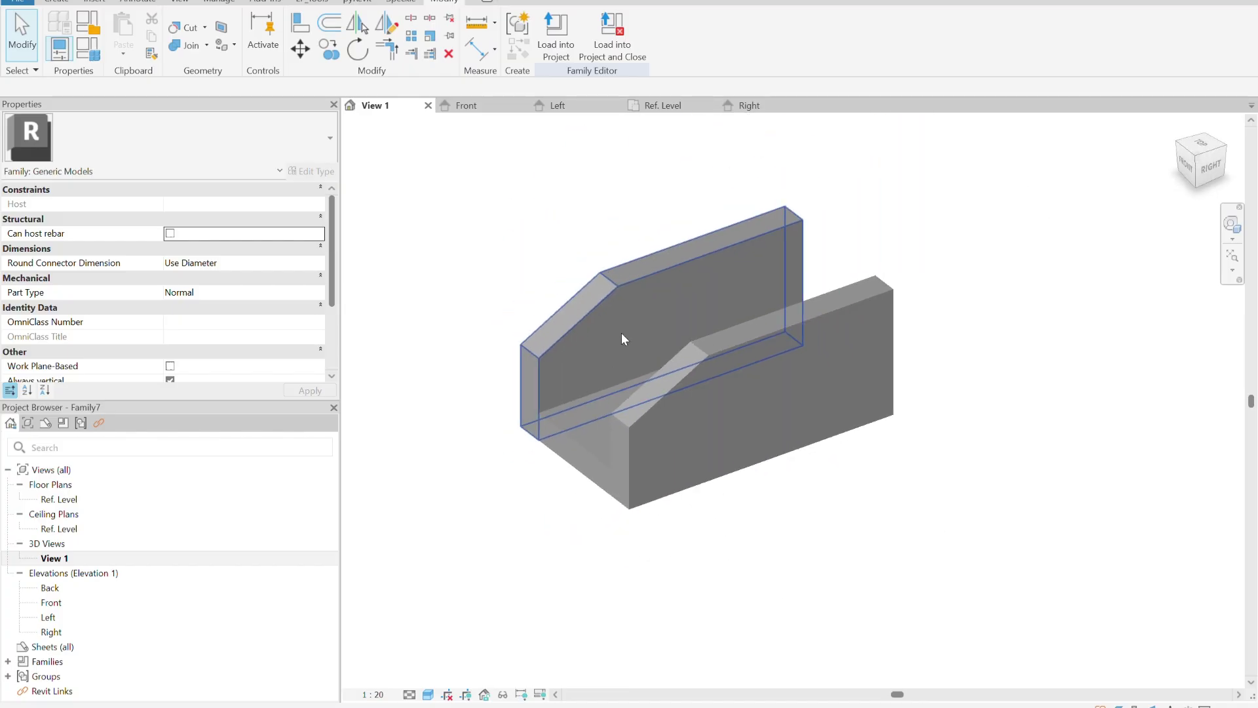
Create and apply a new family type named N2, then reframe the 3D view.
{"action": "left_click", "coordinate": [85, 50]}
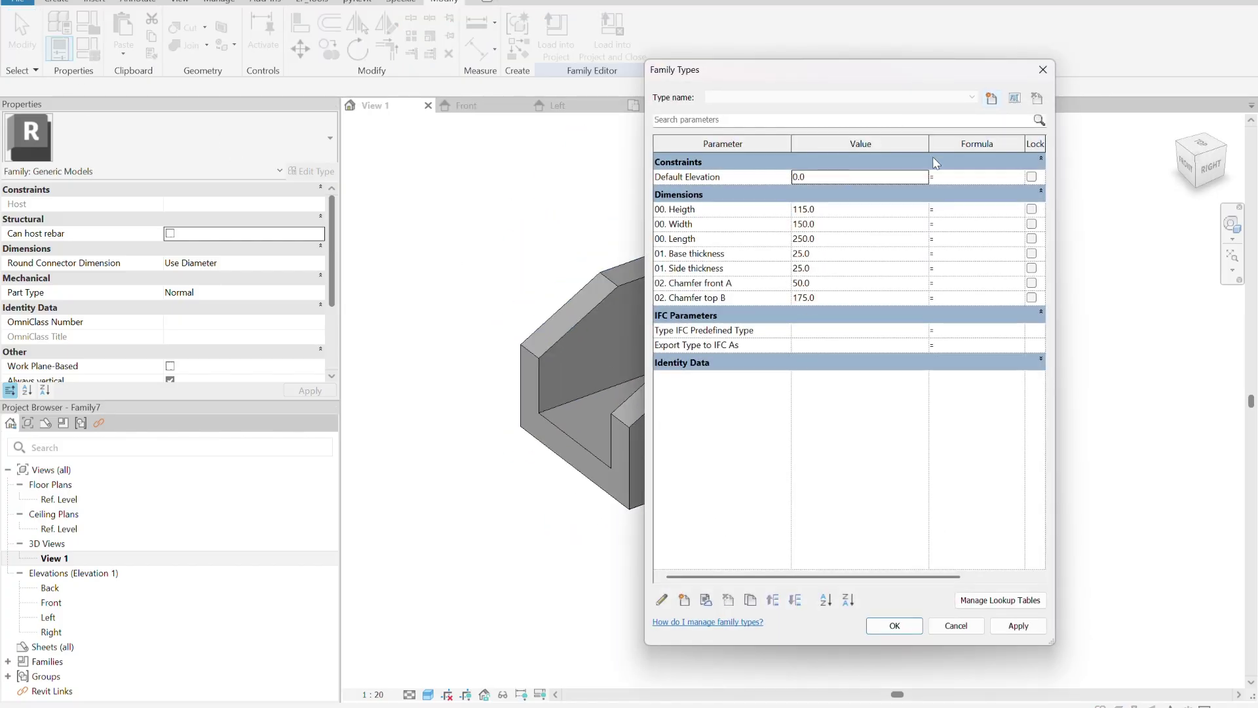
{"action": "left_click", "coordinate": [991, 99]}
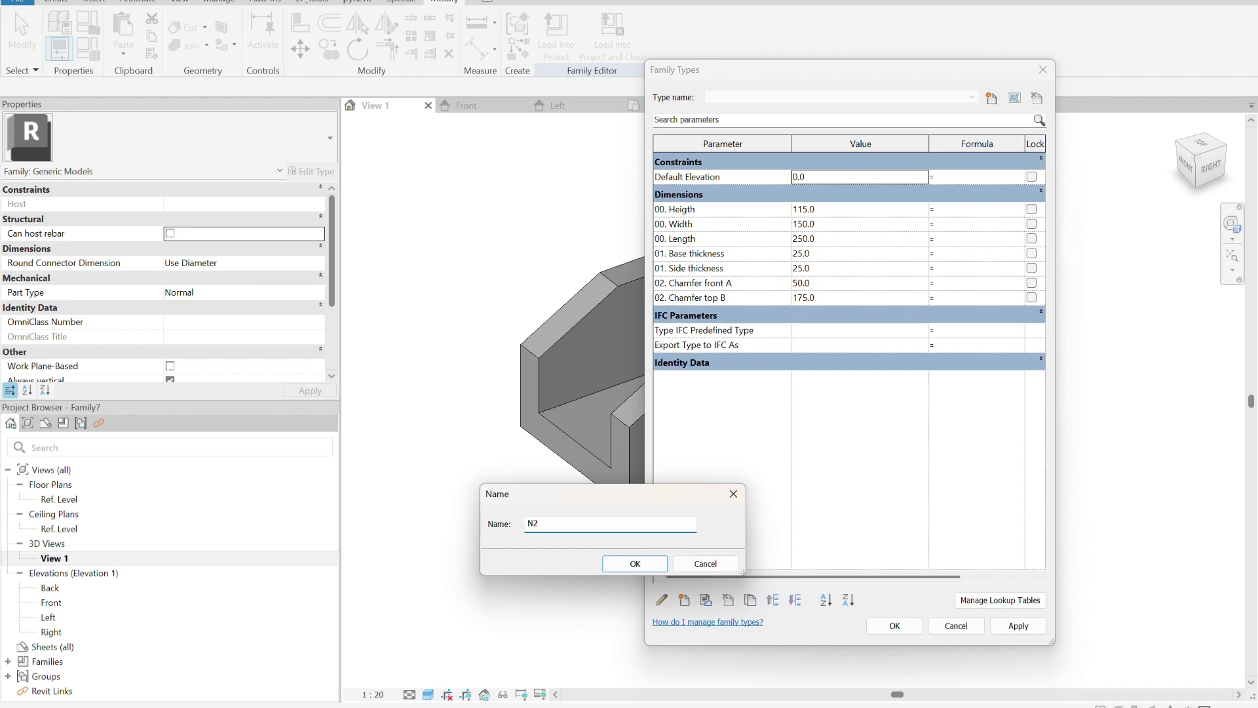
{"action": "left_click", "coordinate": [635, 564]}
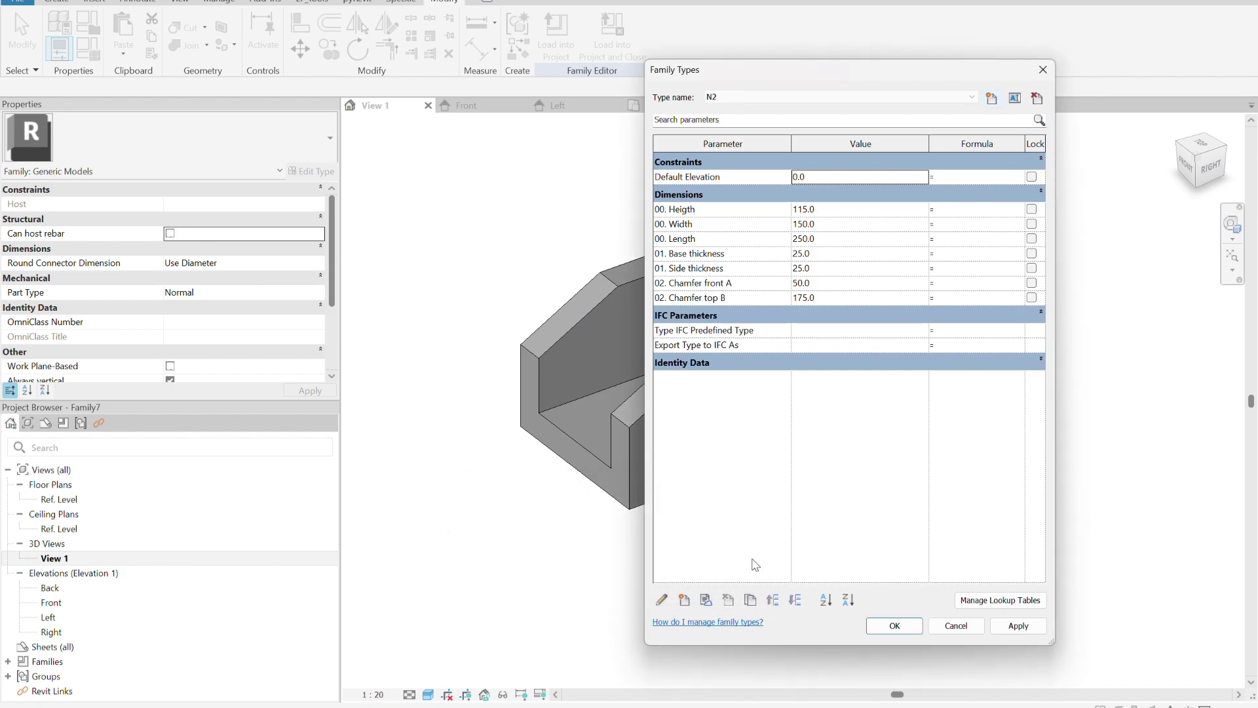
{"action": "left_click", "coordinate": [1022, 623]}
{"action": "left_click", "coordinate": [901, 628]}
{"action": "middle_click_drag", "start_coordinate": [785, 416], "coordinate": [721, 444]}
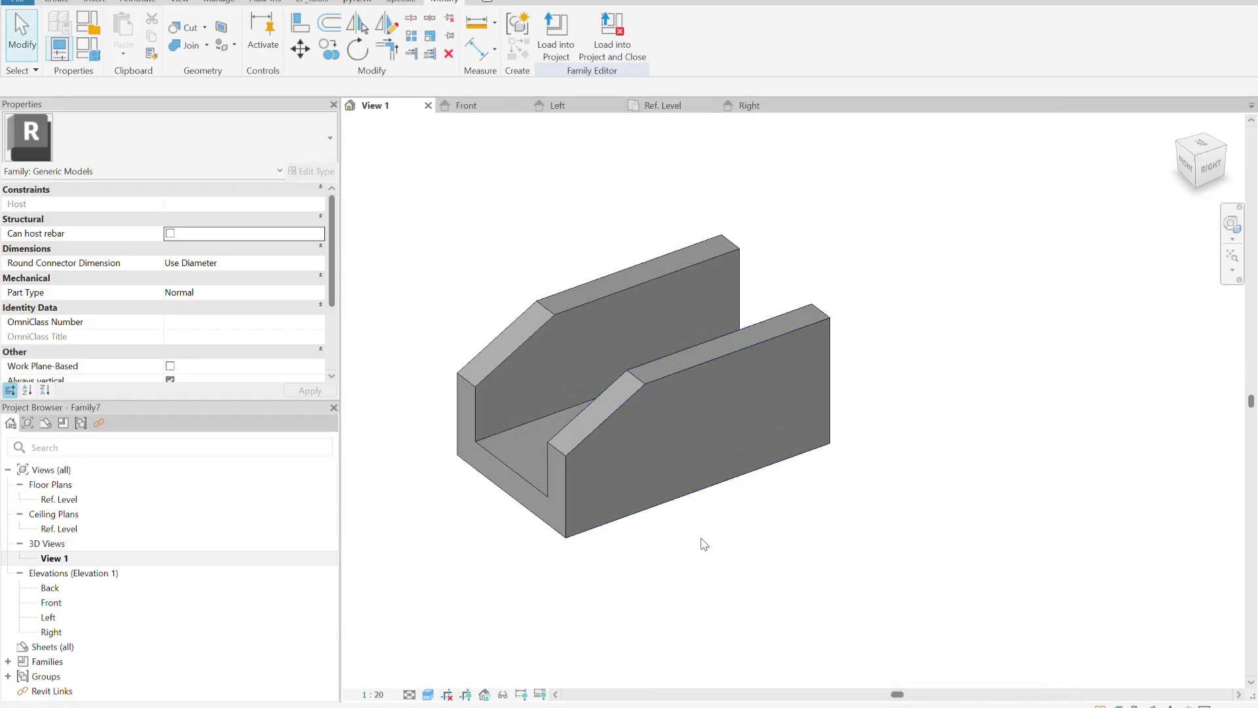
{"action": "middle_click_drag", "start_coordinate": [704, 544], "coordinate": [735, 452], "text": "shift"}
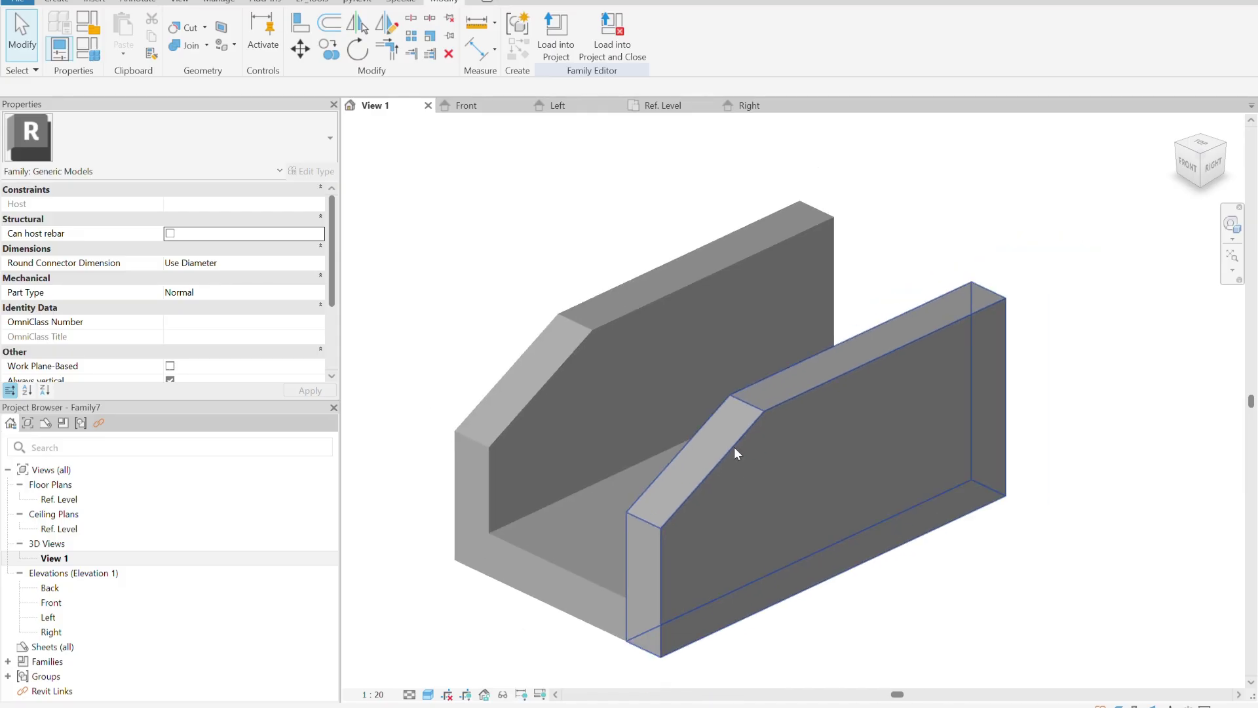
{"action": "scroll", "coordinate": [734, 452], "scroll_direction": "down", "scroll_amount": 2}
Apply types N2, N3 and N4 in turn, leaving N4 (Length 500.0) active.
{"action": "left_click", "coordinate": [59, 48]}
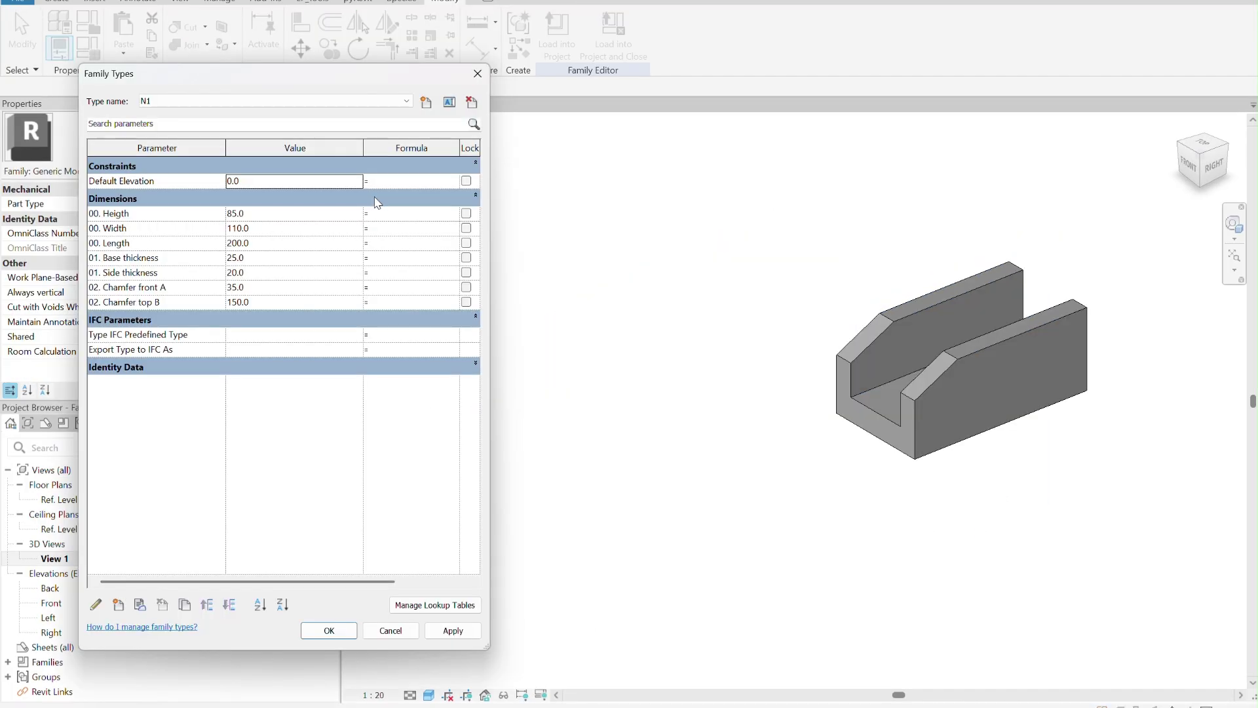
{"action": "left_click", "coordinate": [315, 102]}
{"action": "left_click", "coordinate": [319, 122]}
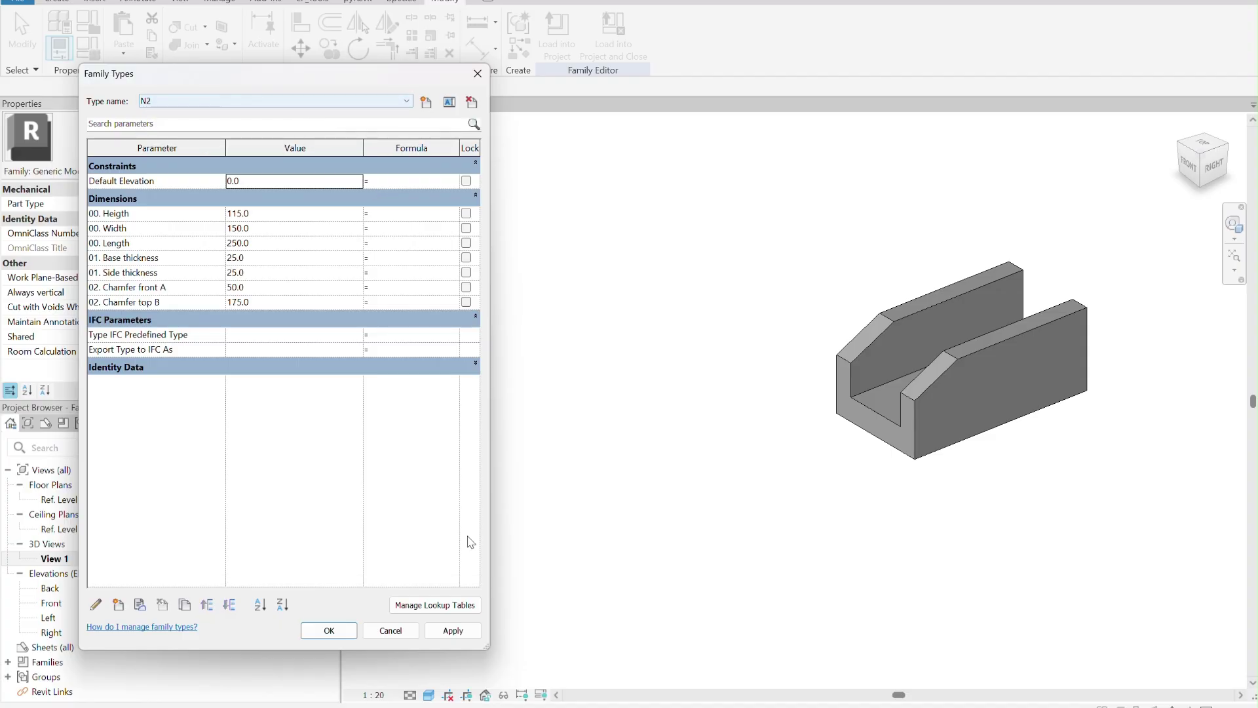
{"action": "left_click", "coordinate": [452, 630]}
{"action": "left_click", "coordinate": [191, 102]}
{"action": "left_click", "coordinate": [318, 132]}
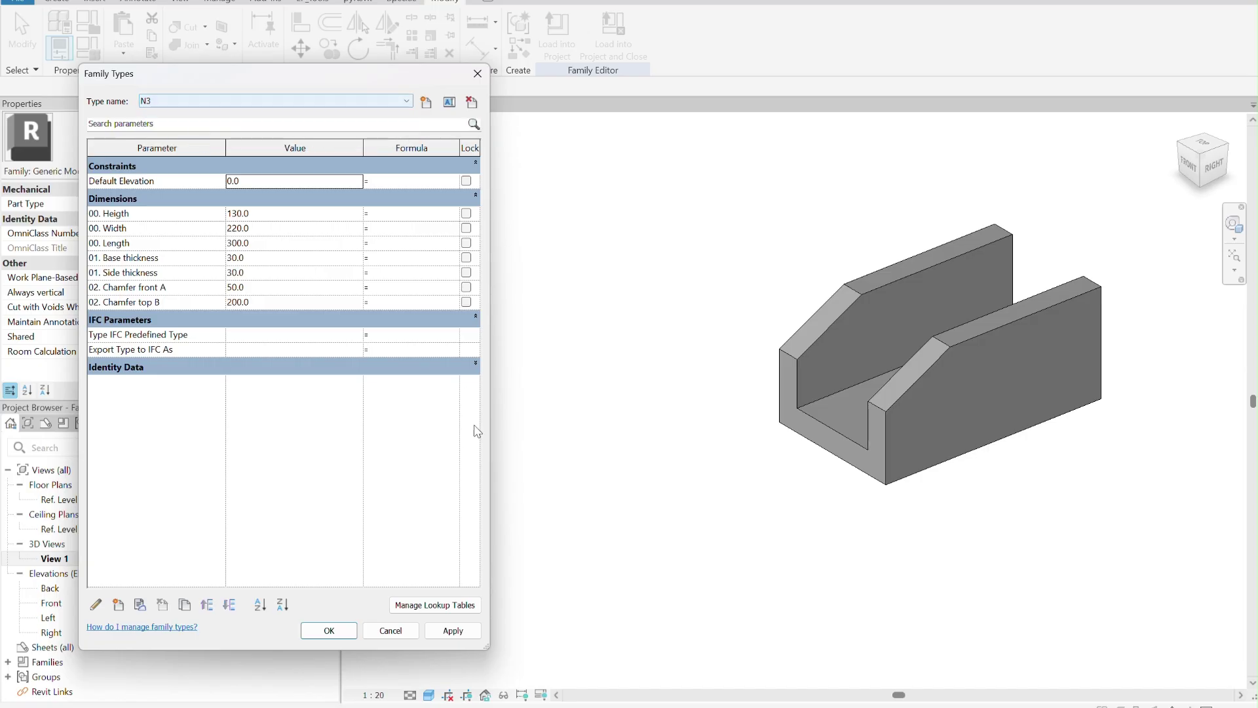
{"action": "left_click", "coordinate": [452, 630]}
{"action": "left_click", "coordinate": [327, 104]}
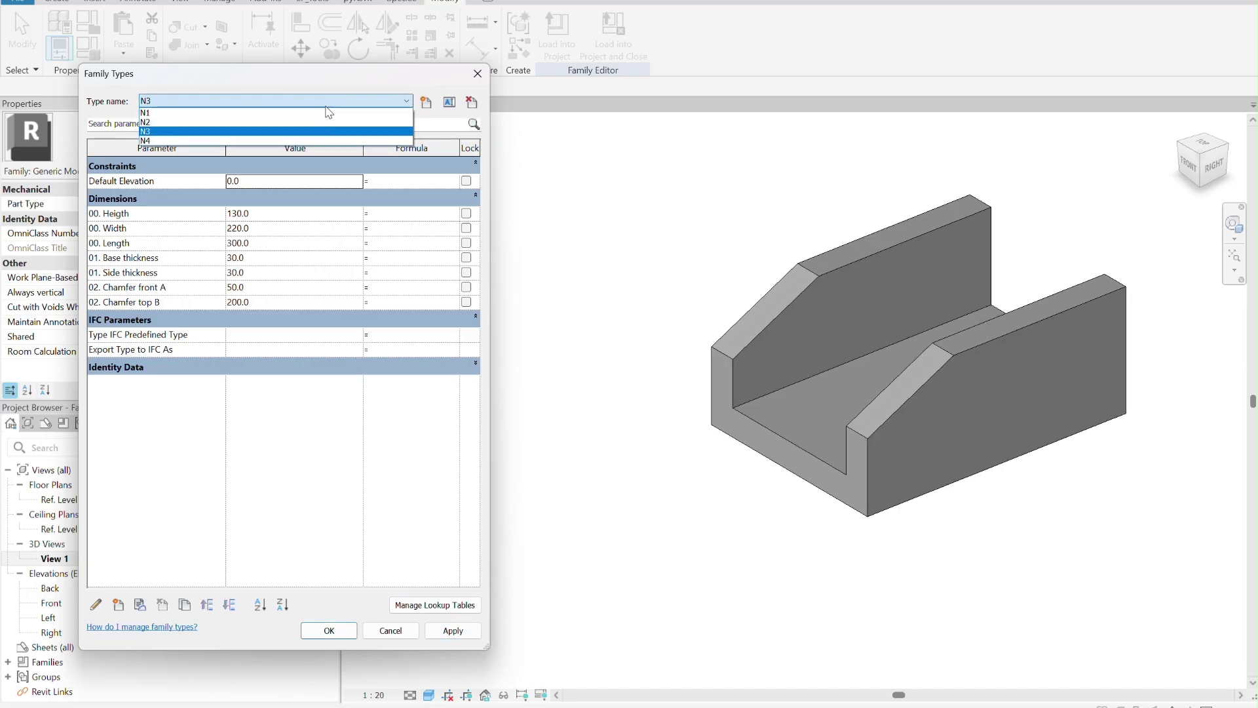
{"action": "left_click", "coordinate": [324, 142]}
{"action": "left_click", "coordinate": [449, 631]}
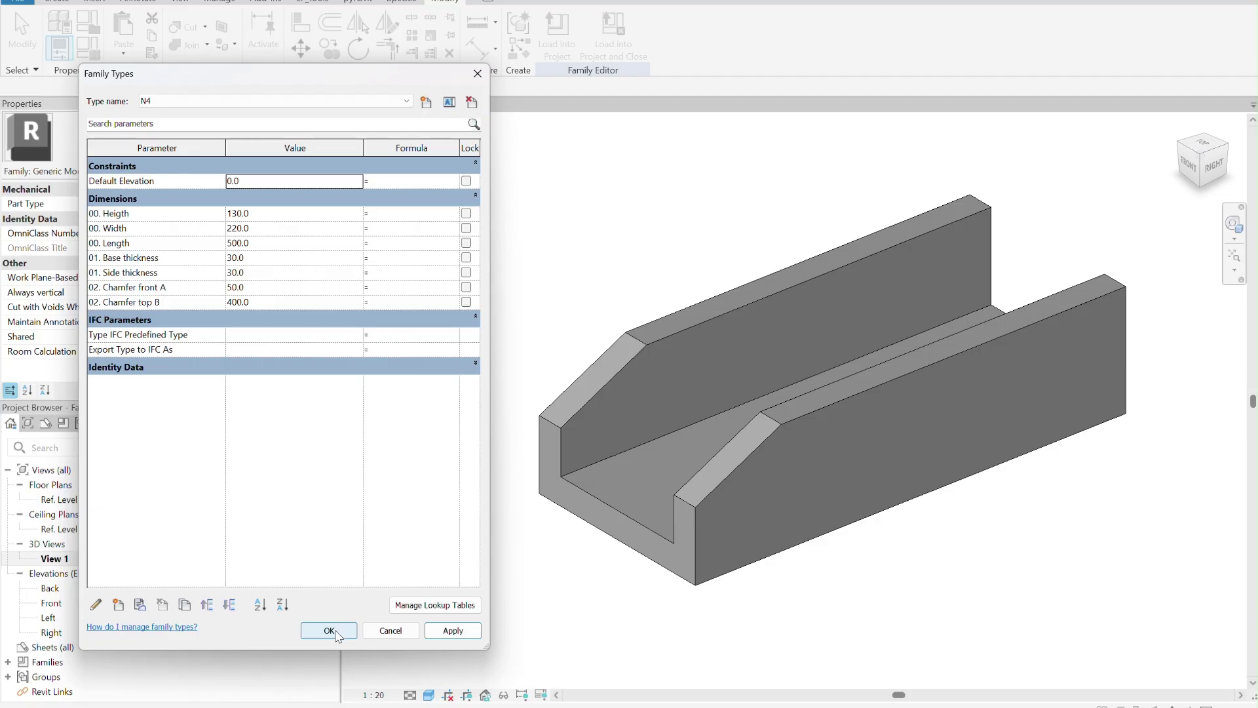
{"action": "left_click", "coordinate": [330, 630]}
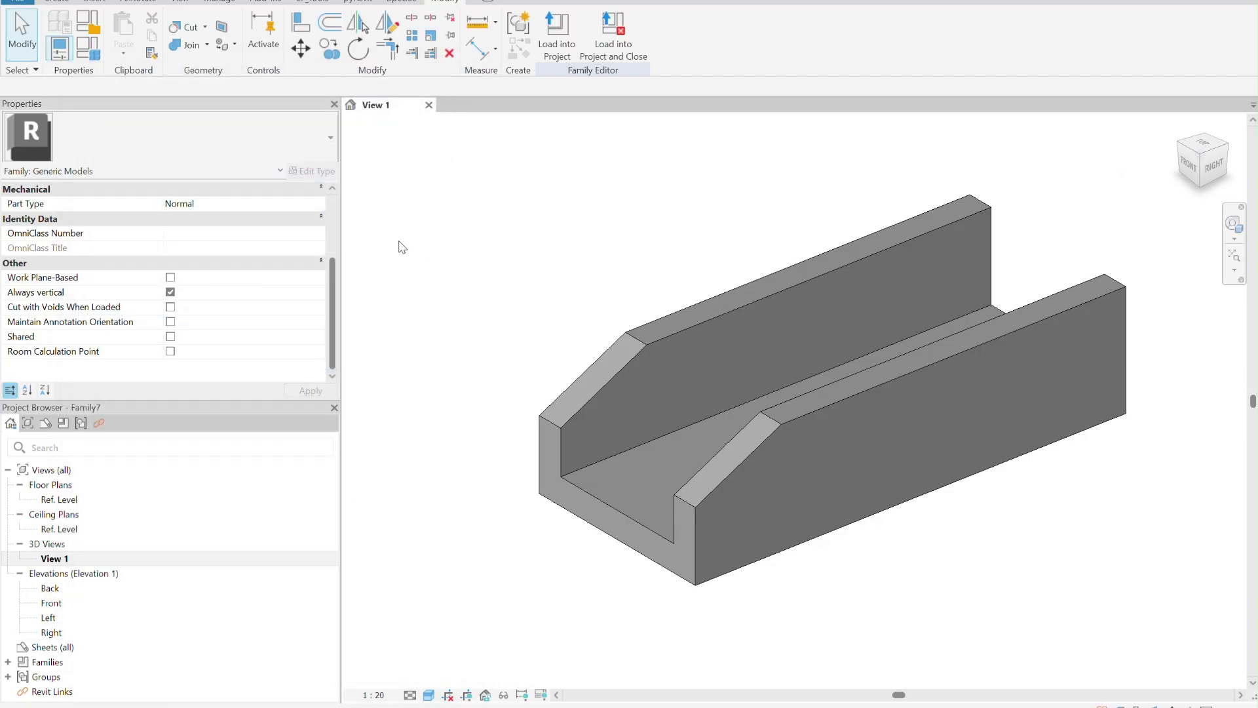
Uncheck Always vertical and turn on Work Plane-Based in the family properties.
{"action": "left_click", "coordinate": [172, 294]}
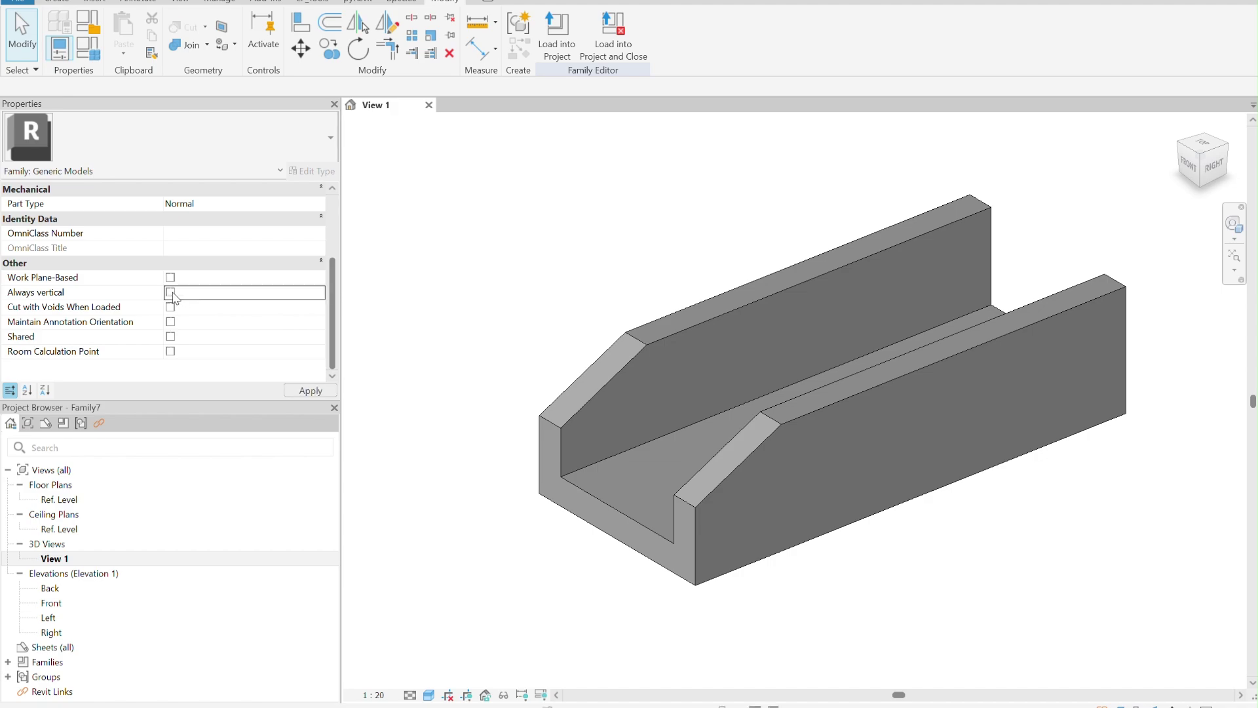
{"action": "left_click", "coordinate": [172, 278]}
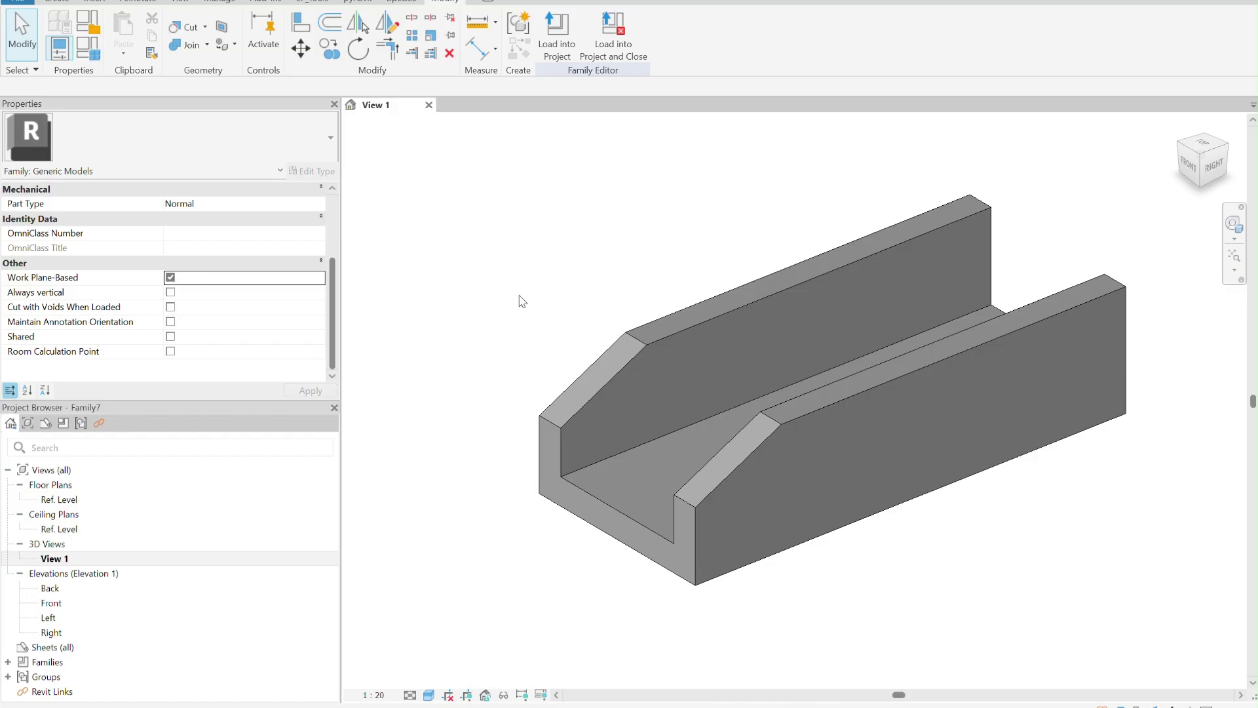
{"action": "middle_click_drag", "start_coordinate": [527, 280], "coordinate": [432, 276]}
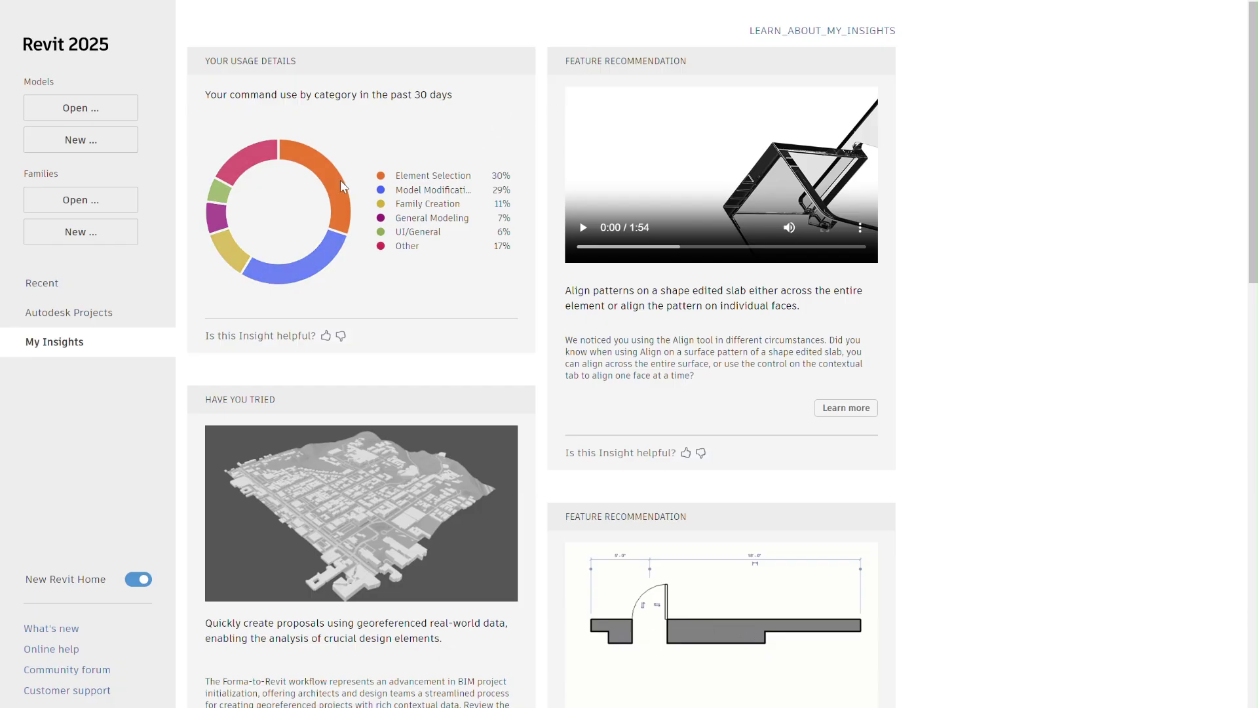
Create a new family from the English Metric Generic Model face based.rft template.
{"action": "left_click", "coordinate": [80, 232]}
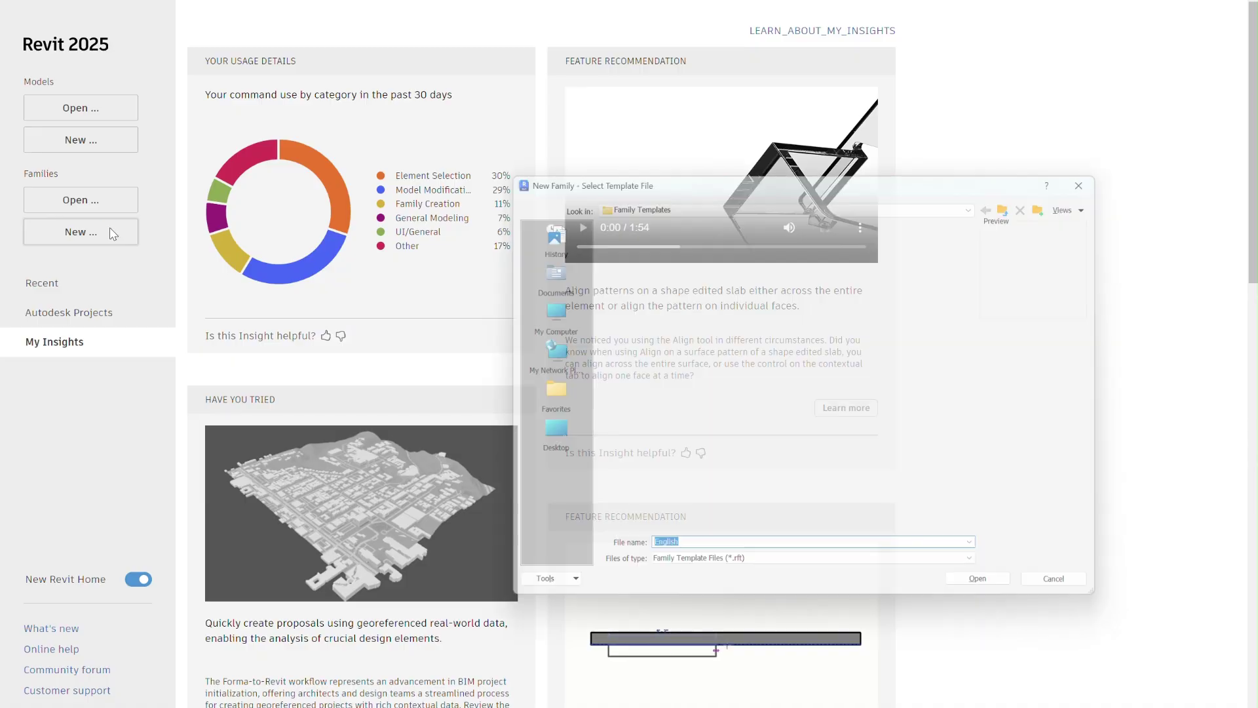
{"action": "double_click", "coordinate": [633, 377]}
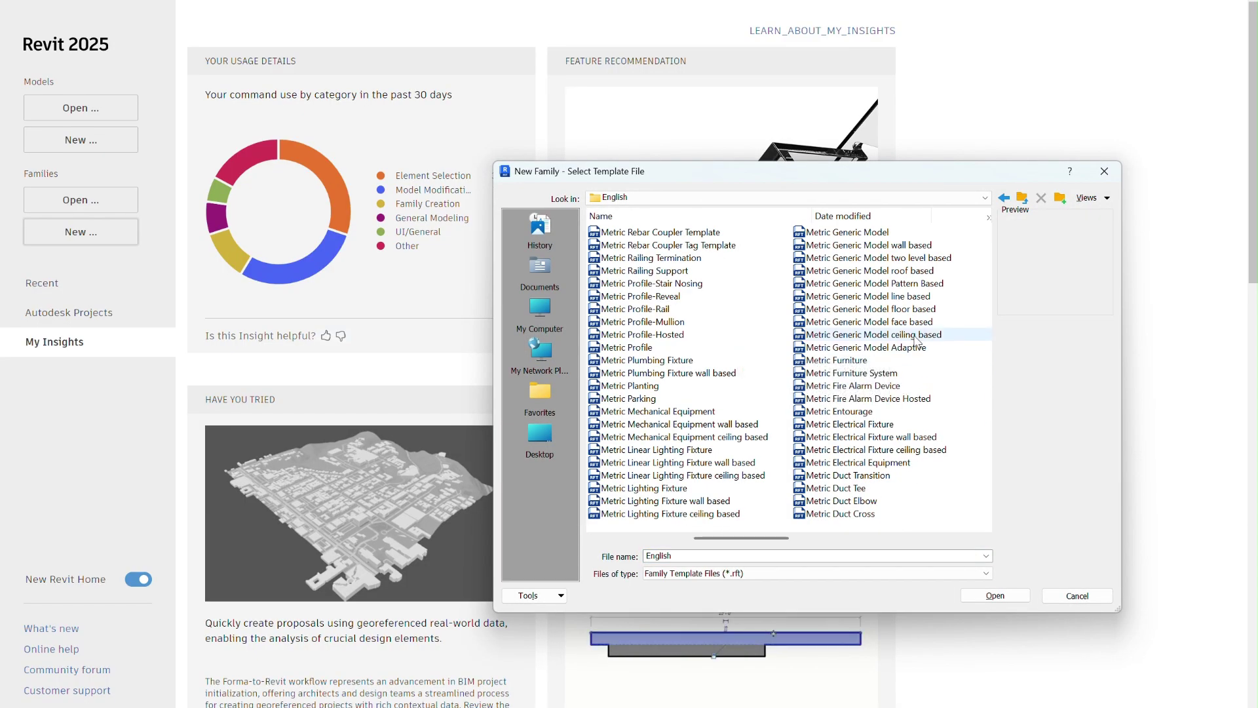
{"action": "left_click", "coordinate": [901, 323]}
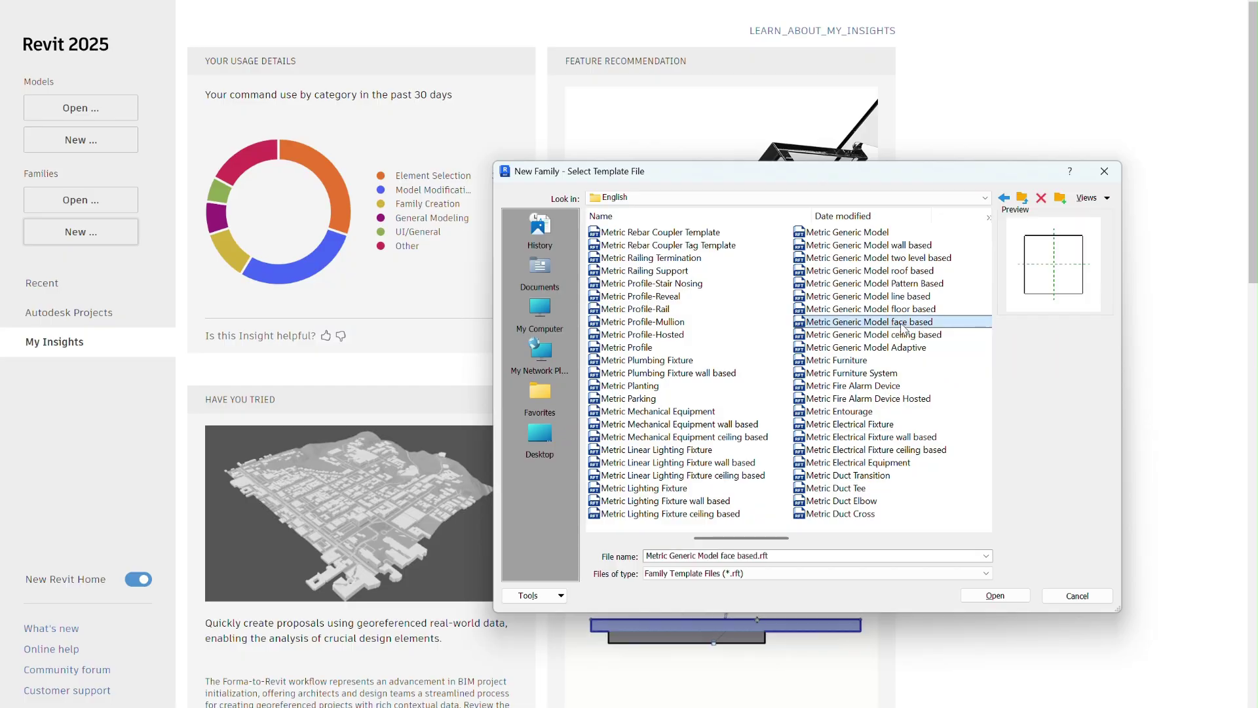
{"action": "left_click", "coordinate": [982, 595]}
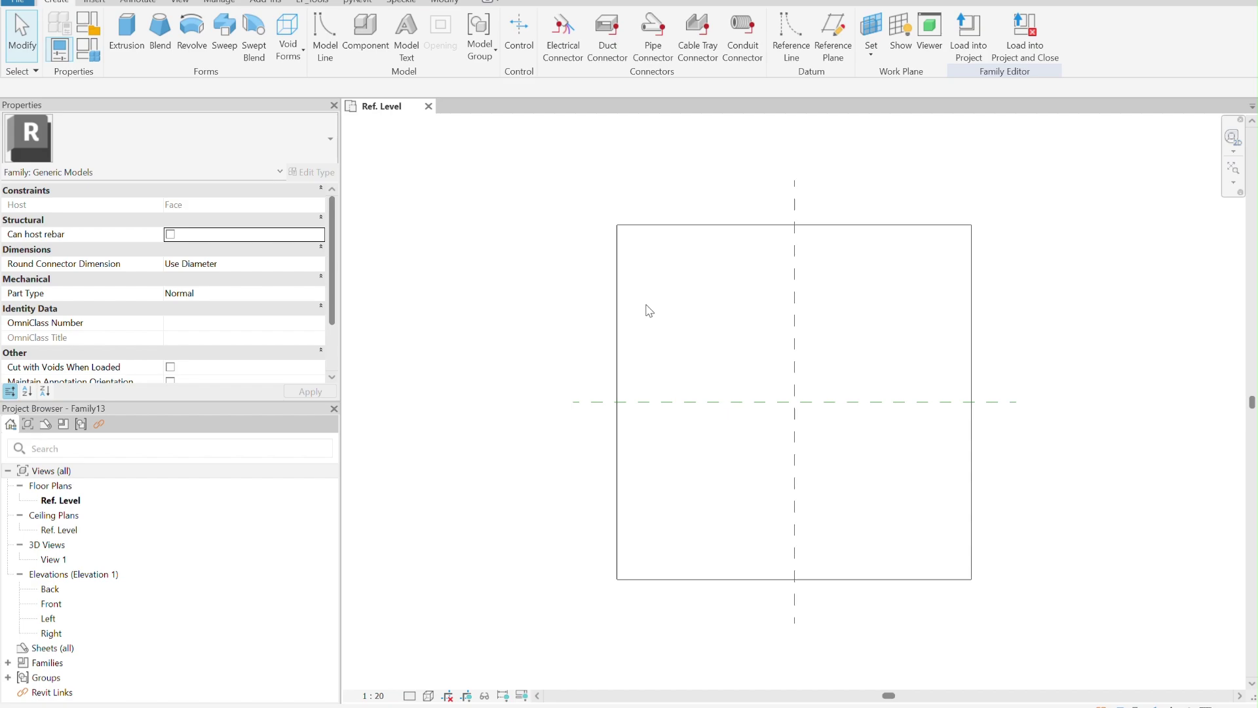
Inspect the square host extrusion in plan, then switch to the Front elevation.
{"action": "middle_click_drag", "start_coordinate": [679, 275], "coordinate": [561, 278]}
{"action": "left_click", "coordinate": [578, 238]}
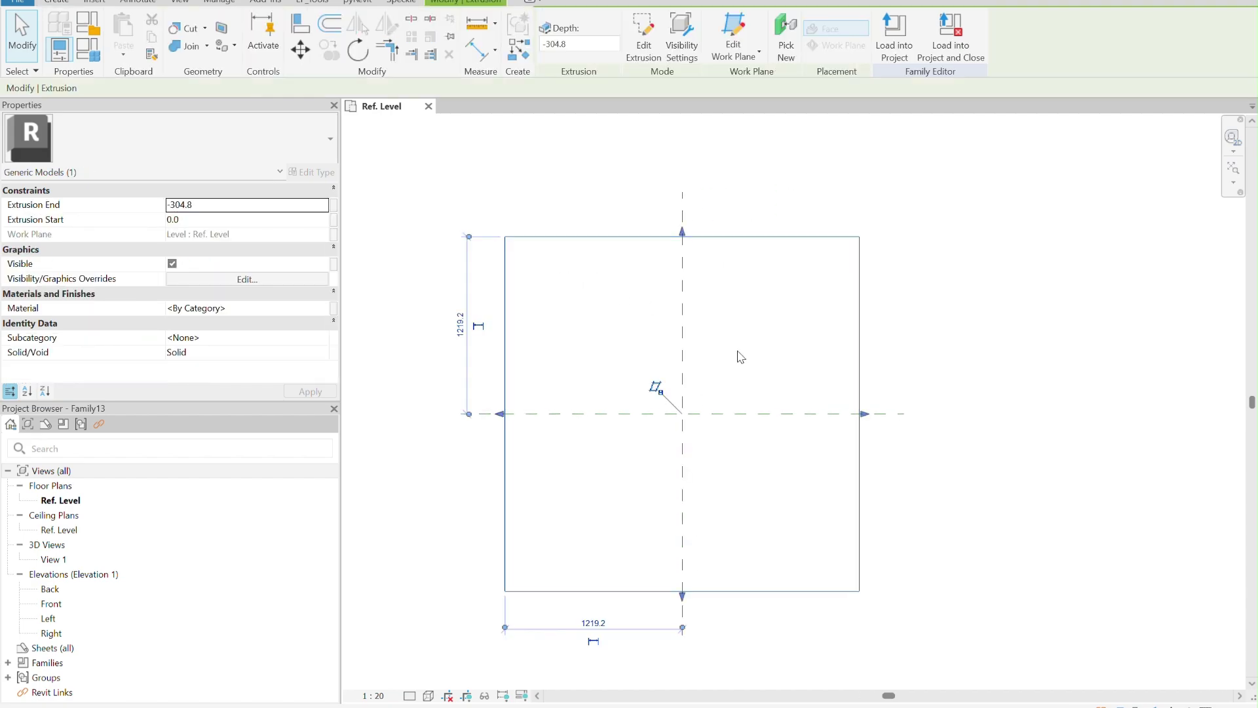
{"action": "middle_click_drag", "start_coordinate": [740, 357], "coordinate": [666, 328]}
{"action": "left_click", "coordinate": [836, 239]}
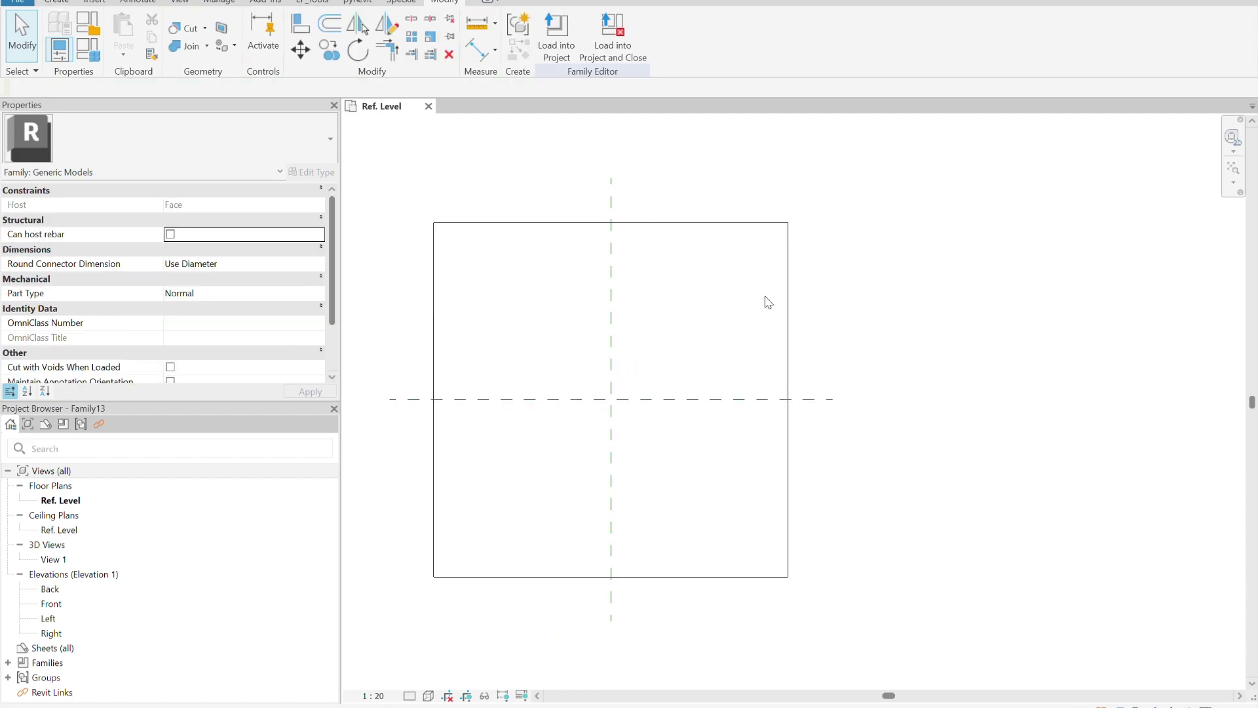
{"action": "double_click", "coordinate": [51, 603]}
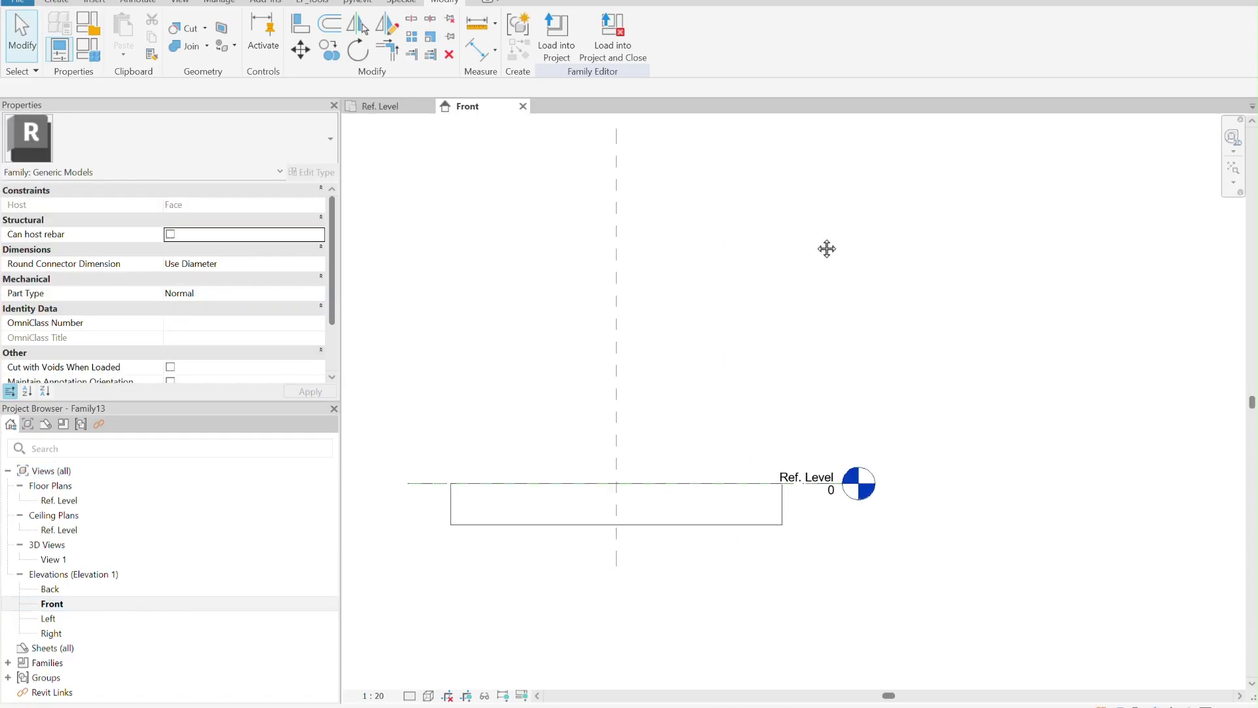
{"action": "middle_click_drag", "start_coordinate": [827, 248], "coordinate": [824, 249]}
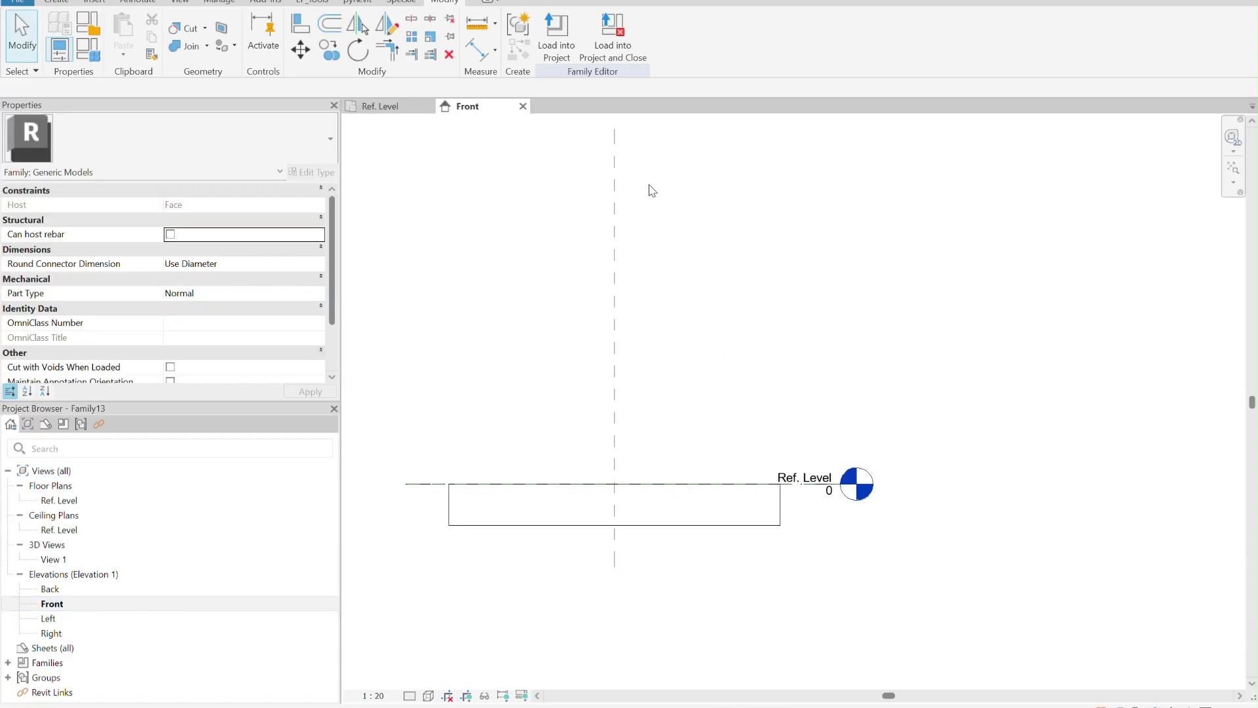
{"action": "left_click", "coordinate": [56, 2]}
Load the Precast concrete scupper family and place it flipped upward in the Front view.
{"action": "left_click", "coordinate": [365, 32]}
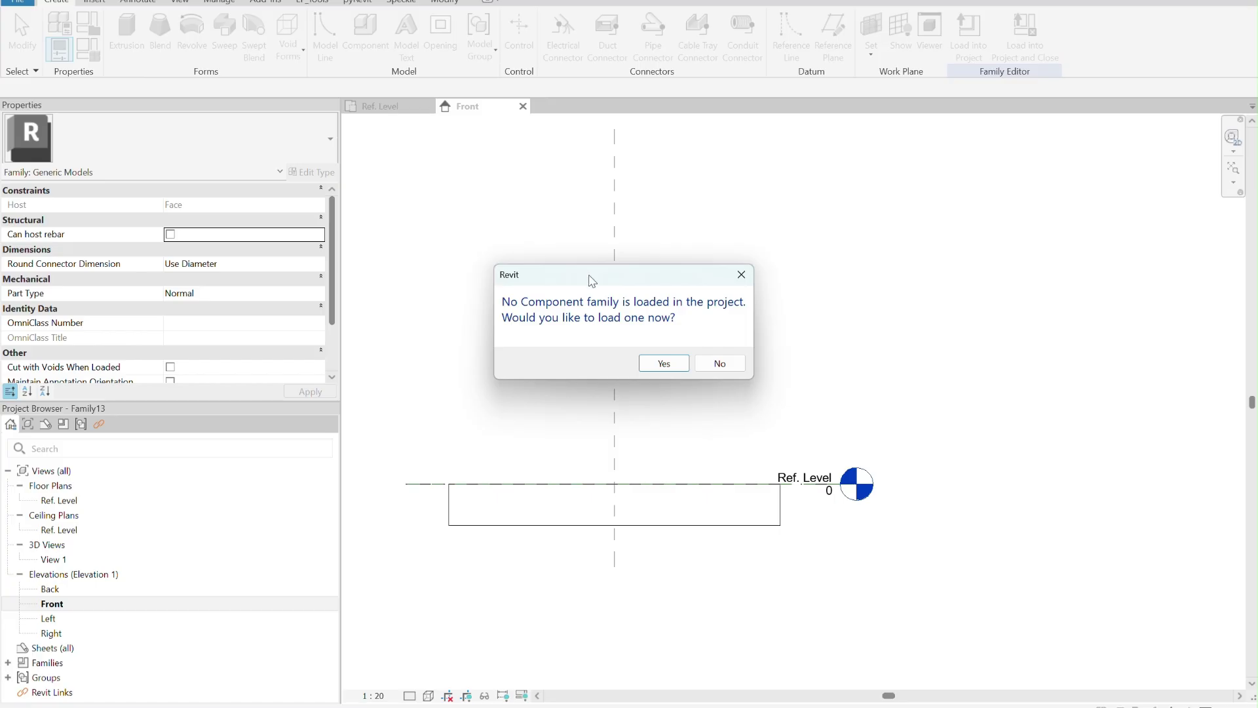
{"action": "left_click", "coordinate": [663, 363]}
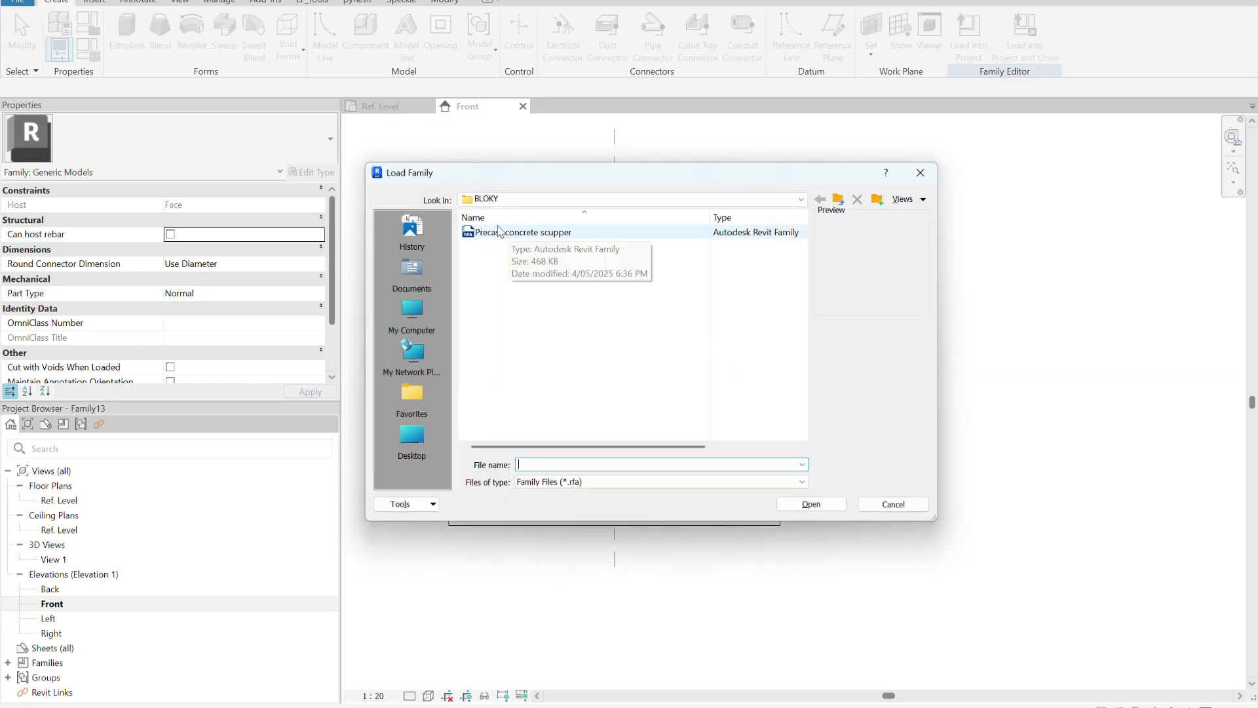
{"action": "left_click", "coordinate": [501, 232]}
{"action": "left_click", "coordinate": [811, 503]}
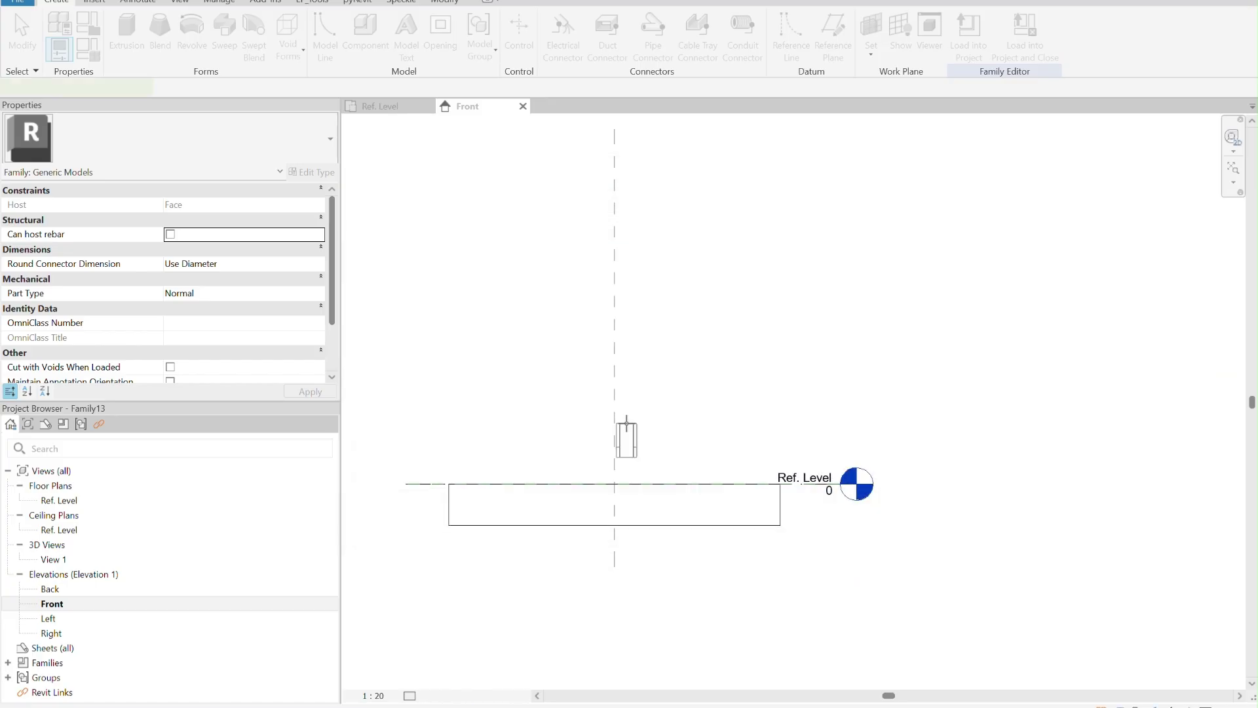
{"action": "left_click", "coordinate": [23, 47]}
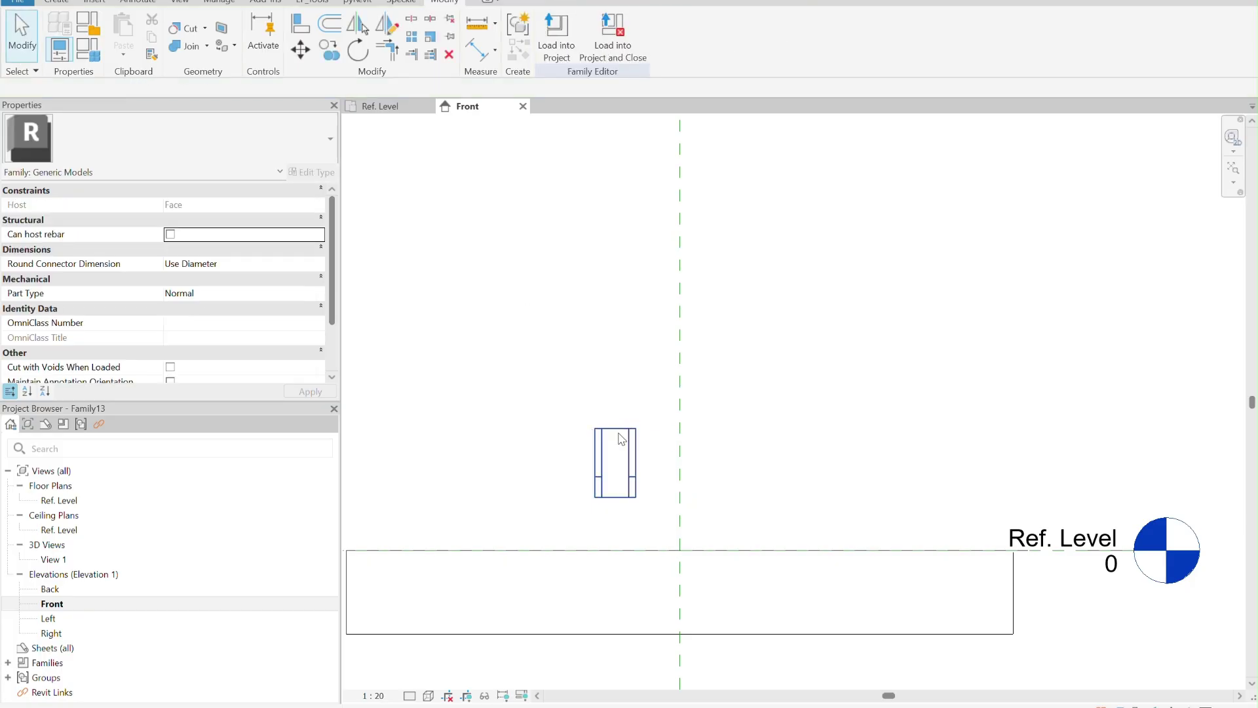
{"action": "left_click", "coordinate": [618, 433]}
{"action": "left_click", "coordinate": [593, 440]}
{"action": "left_click", "coordinate": [632, 284]}
Move the scupper down and left to sit just above Ref. Level.
{"action": "middle_click_drag", "start_coordinate": [644, 293], "coordinate": [663, 301]}
{"action": "middle_click_drag", "start_coordinate": [866, 313], "coordinate": [890, 297]}
{"action": "scroll", "coordinate": [885, 303], "scroll_direction": "down", "scroll_amount": 2}
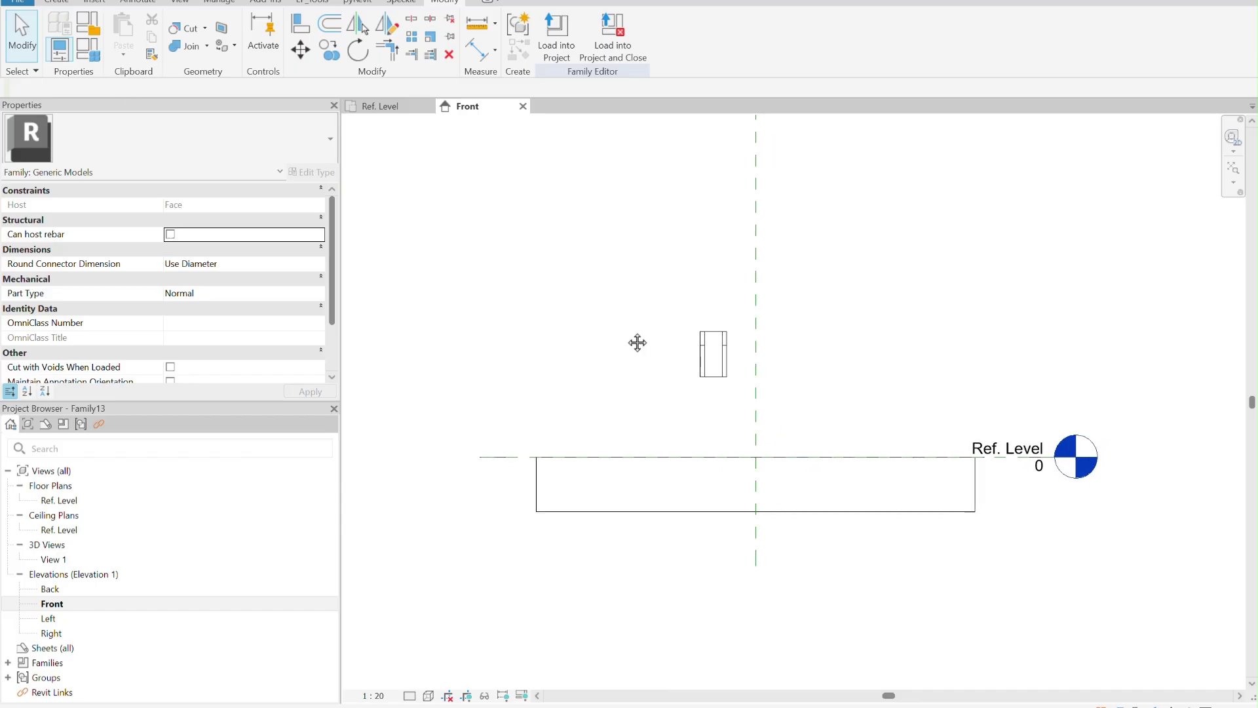
{"action": "left_click", "coordinate": [675, 347]}
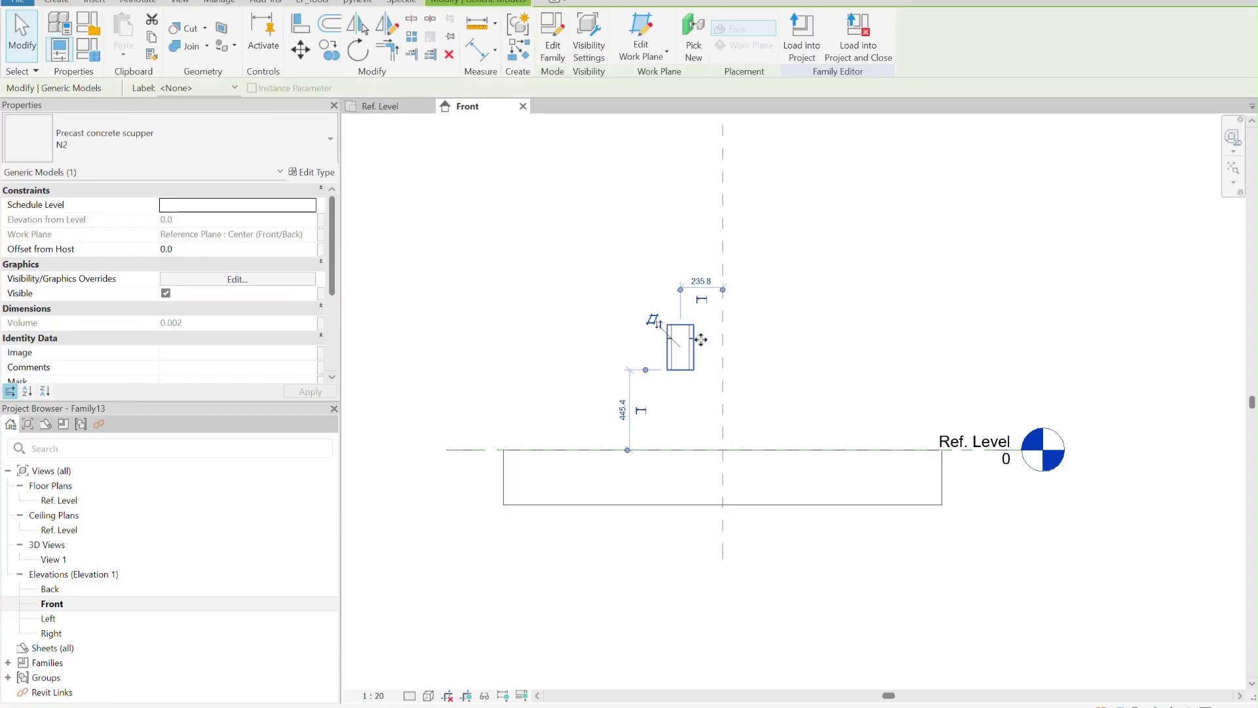
{"action": "left_click_drag", "start_coordinate": [687, 357], "coordinate": [669, 392]}
{"action": "left_click", "coordinate": [842, 320]}
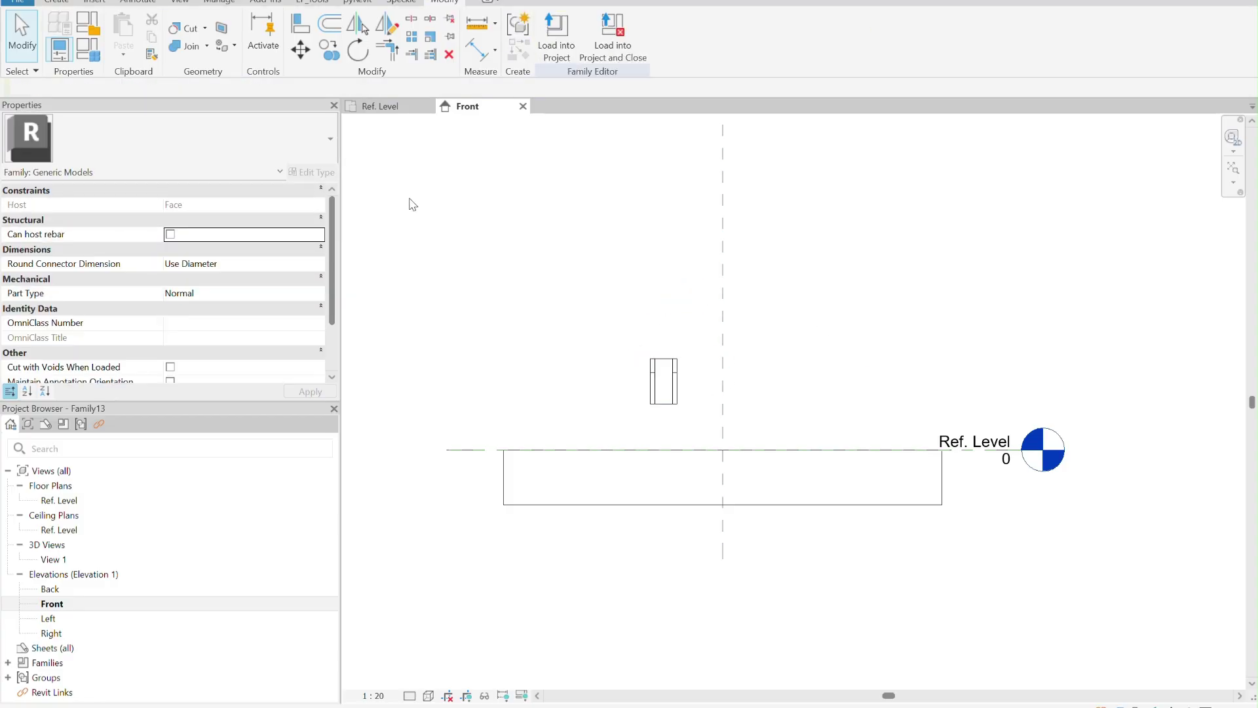
Label the nested scupper's type with a new family-type parameter named '00. Type'.
{"action": "left_click", "coordinate": [92, 56]}
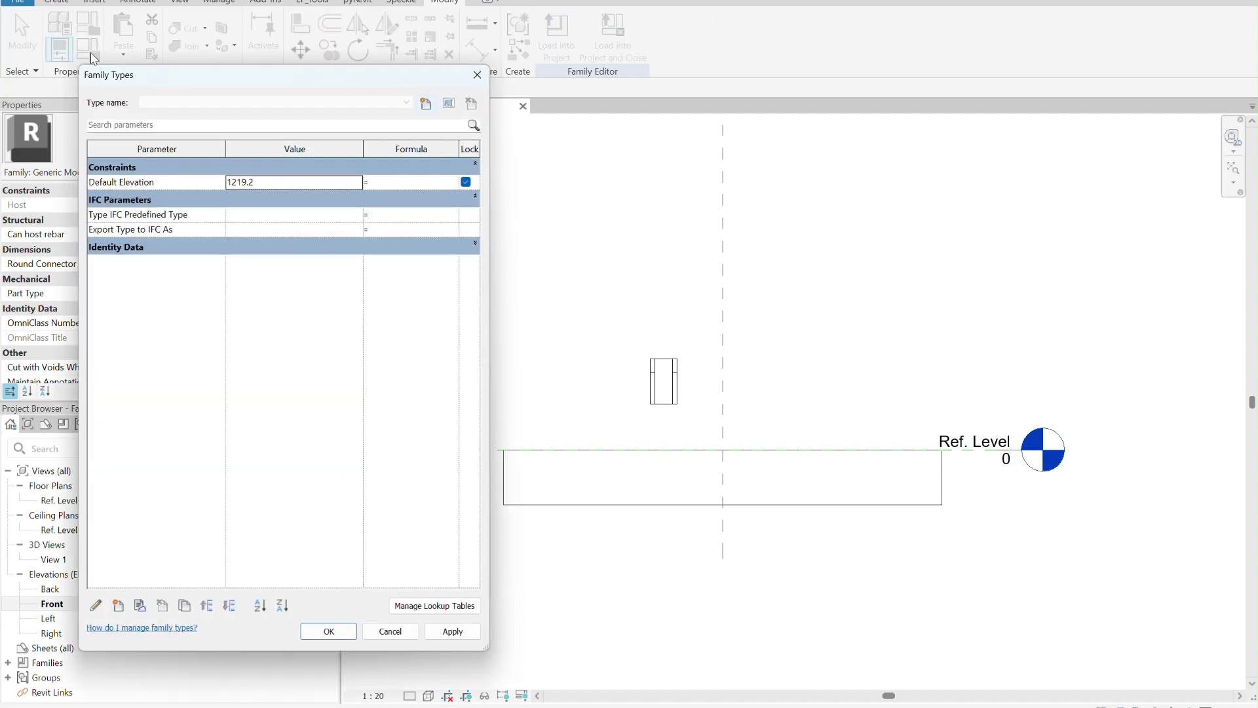
{"action": "left_click", "coordinate": [119, 605]}
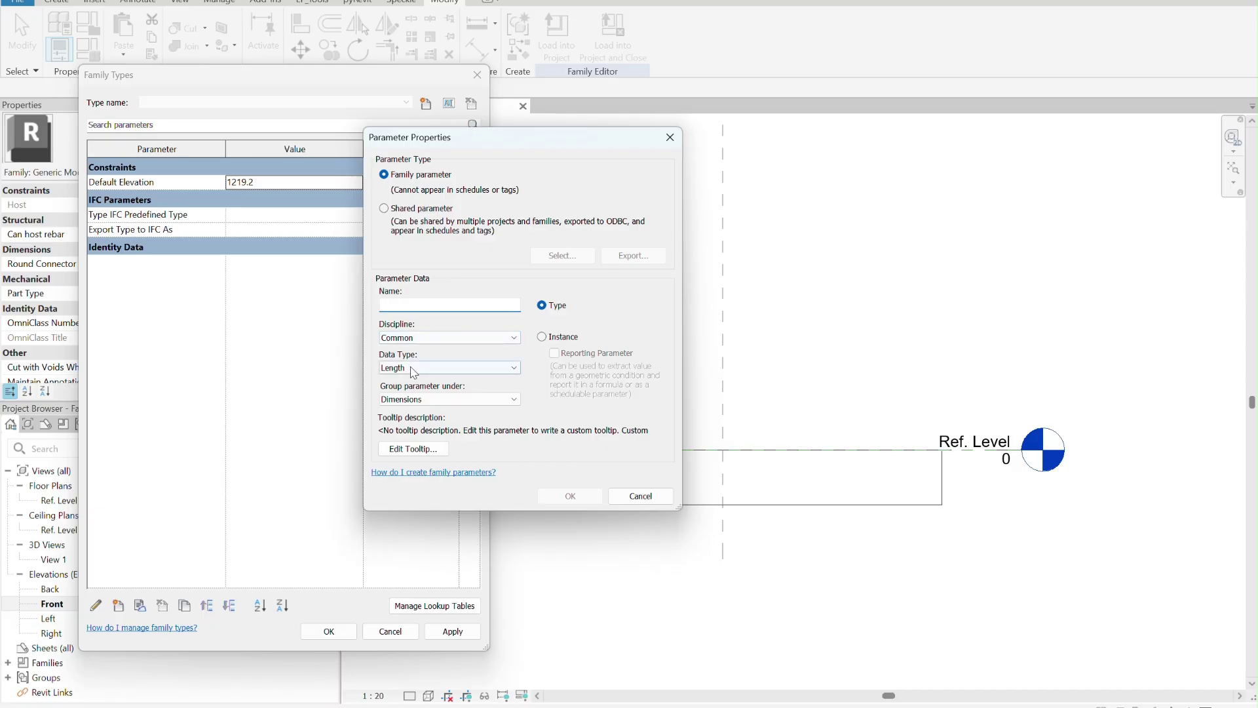
{"action": "left_click", "coordinate": [671, 146]}
{"action": "left_click", "coordinate": [477, 75]}
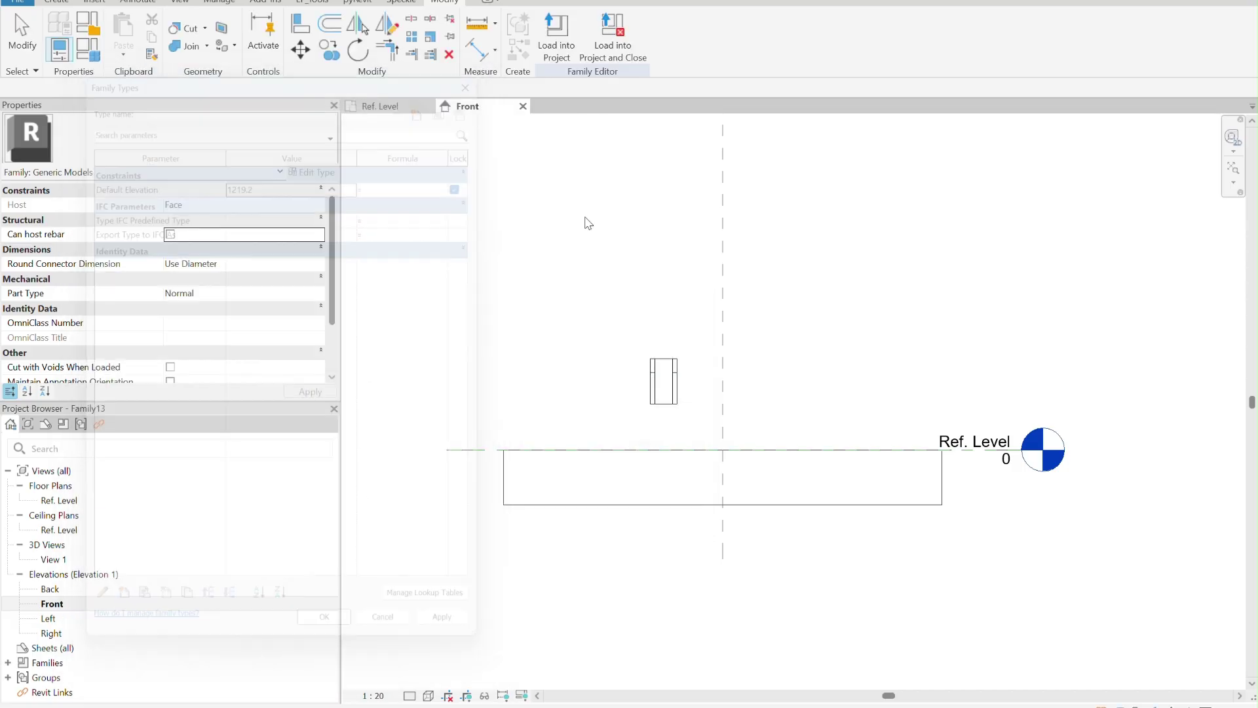
{"action": "left_click", "coordinate": [649, 372]}
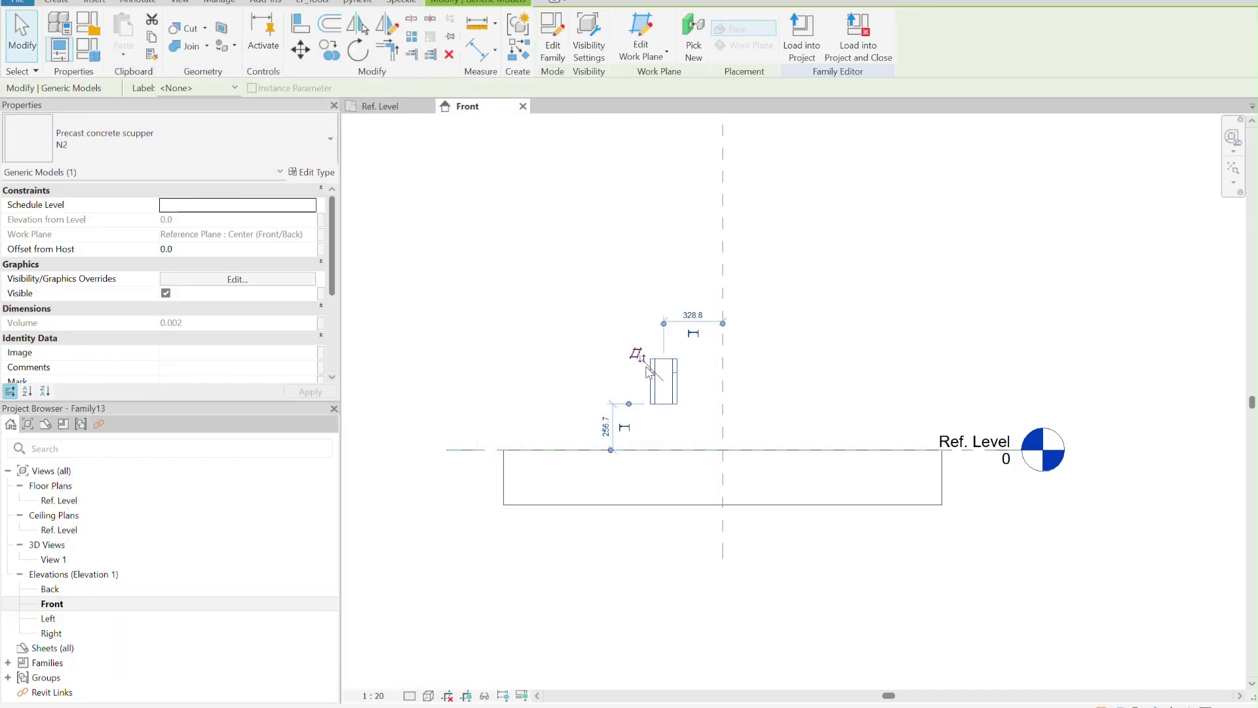
{"action": "left_click", "coordinate": [197, 87]}
{"action": "left_click", "coordinate": [198, 118]}
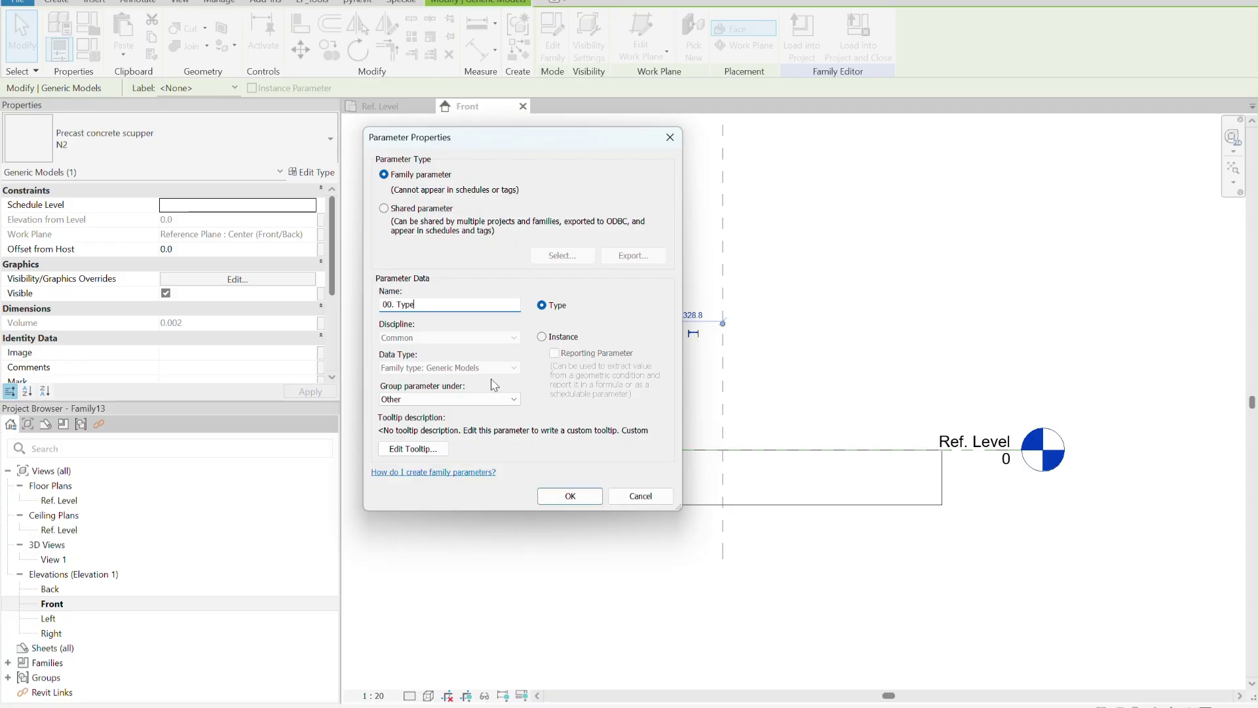
{"action": "left_click", "coordinate": [568, 495]}
{"action": "key", "text": "Escape"}
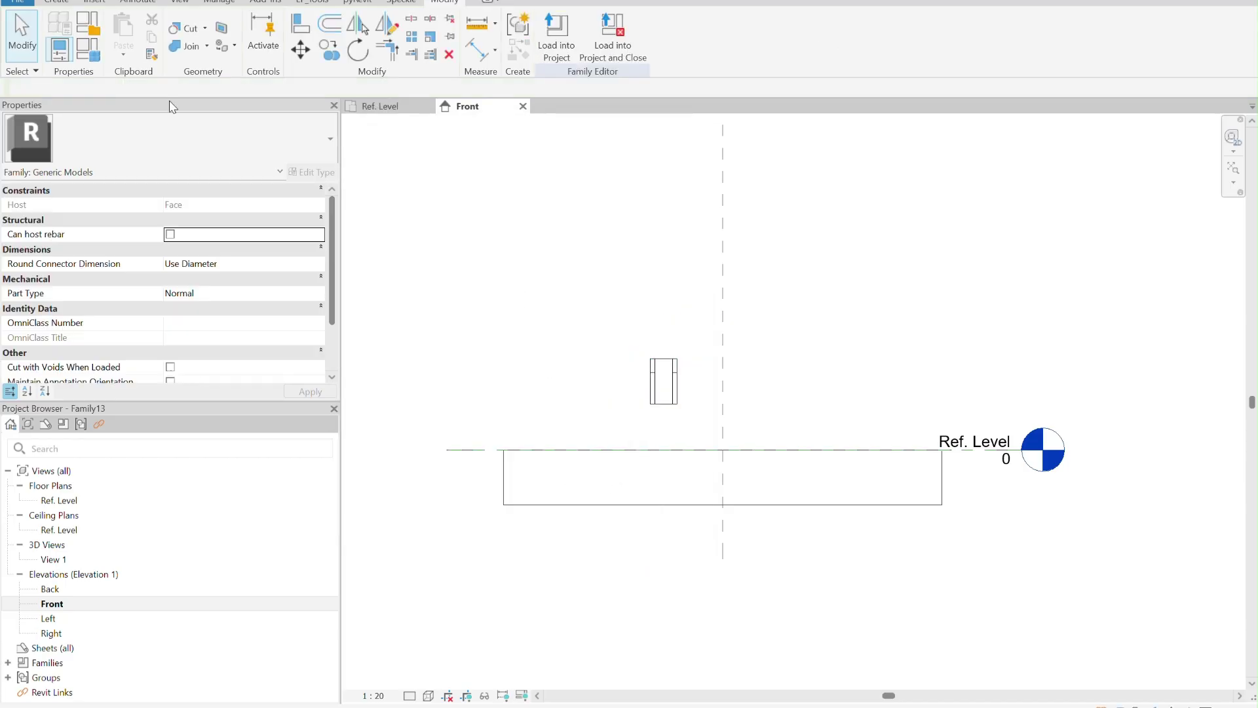
Test '00. Type' by applying N3 and N1, then cancel the changes.
{"action": "left_click", "coordinate": [93, 55]}
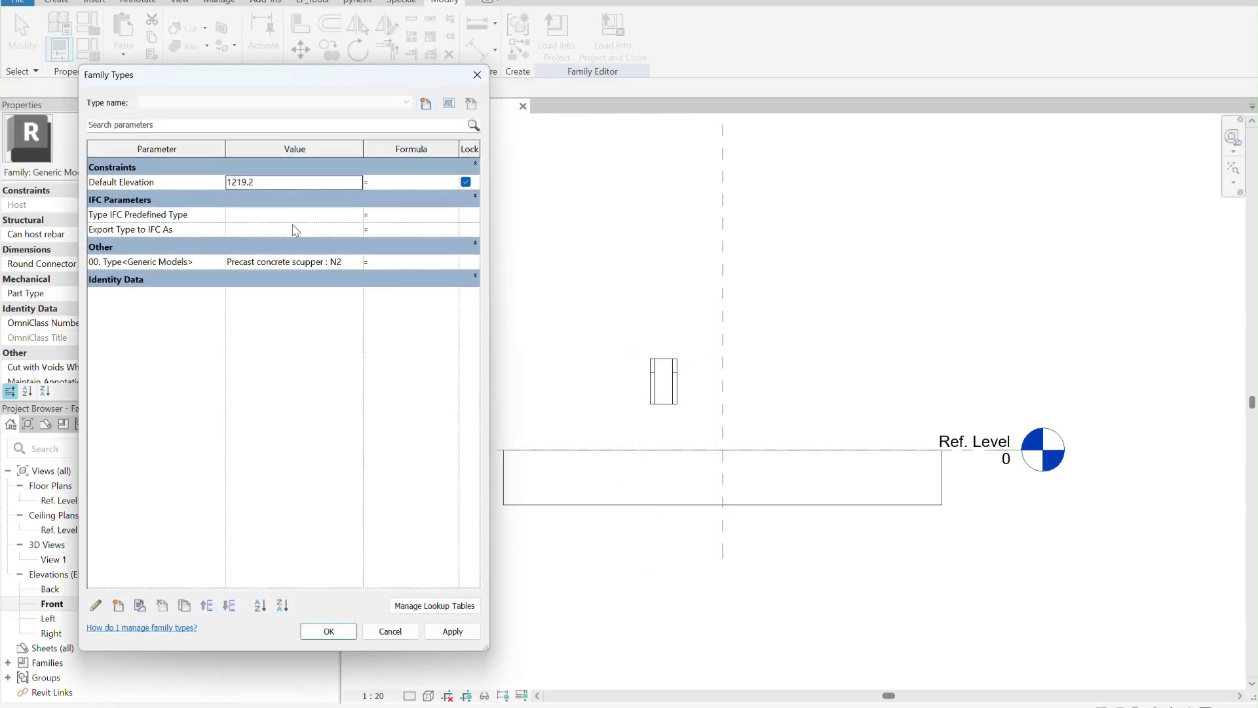
{"action": "left_click", "coordinate": [360, 265]}
{"action": "left_click", "coordinate": [282, 295]}
{"action": "left_click", "coordinate": [453, 631]}
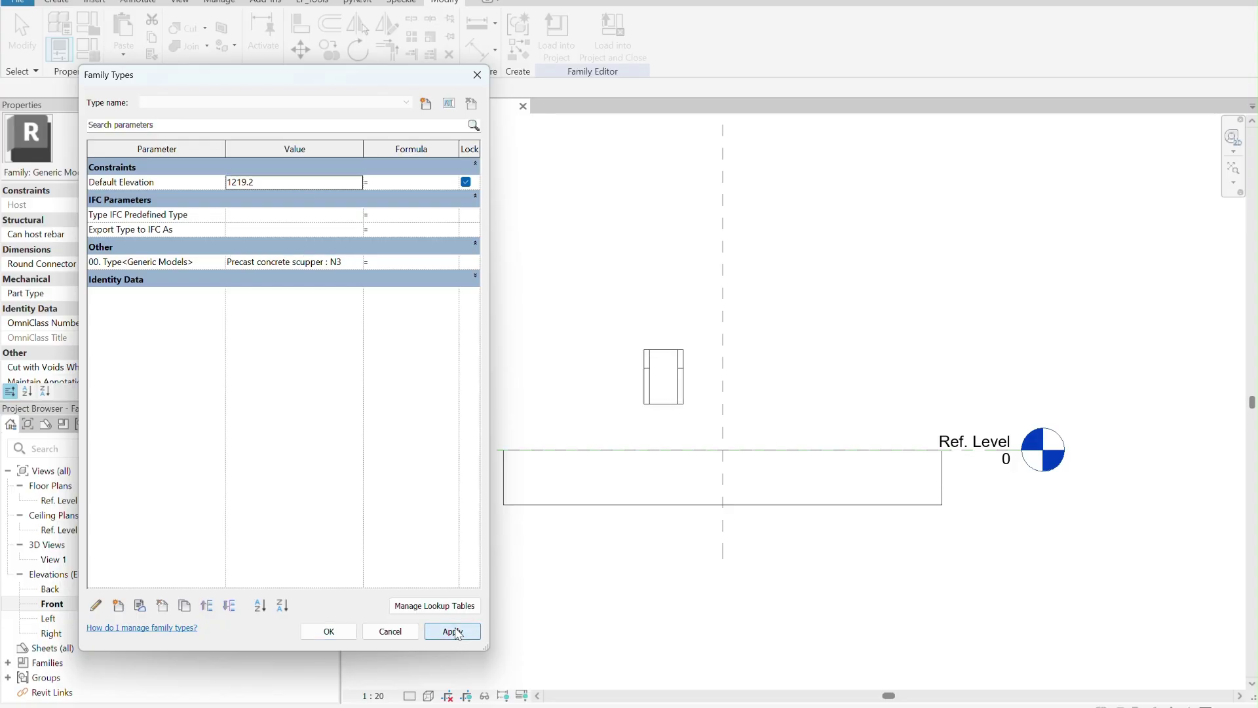
{"action": "left_click", "coordinate": [363, 261]}
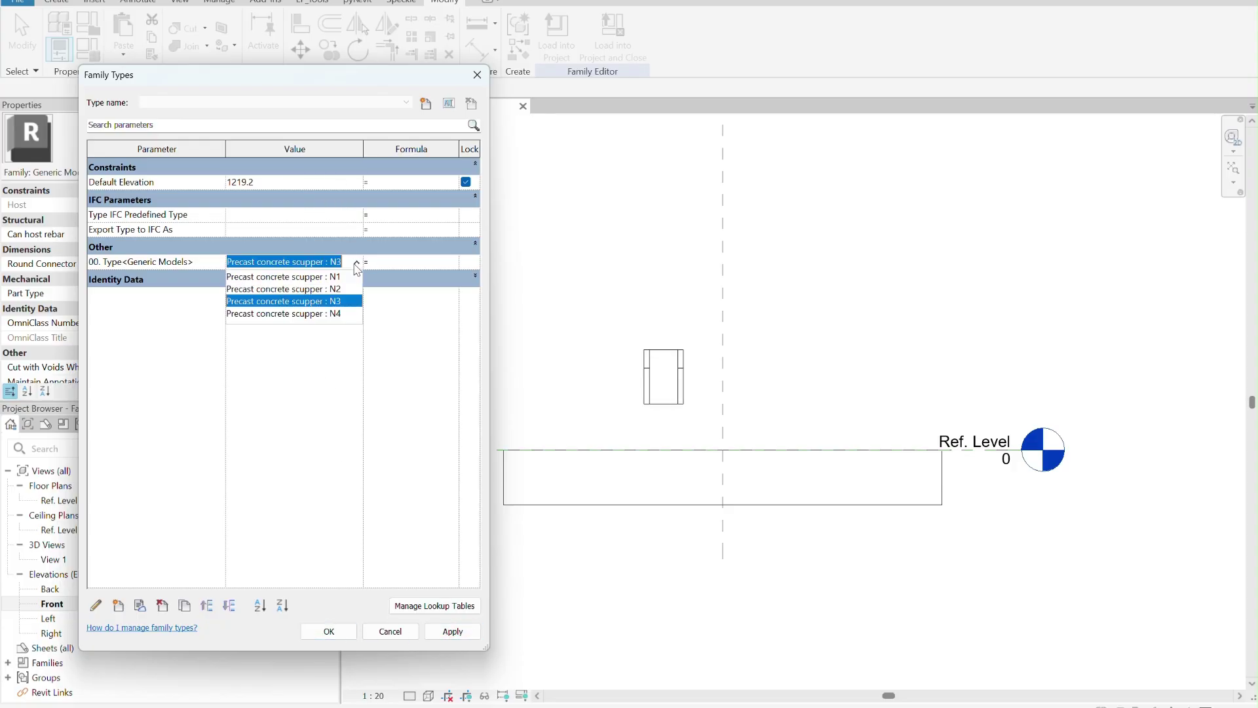
{"action": "left_click", "coordinate": [341, 274]}
{"action": "left_click", "coordinate": [452, 631]}
{"action": "left_click", "coordinate": [367, 635]}
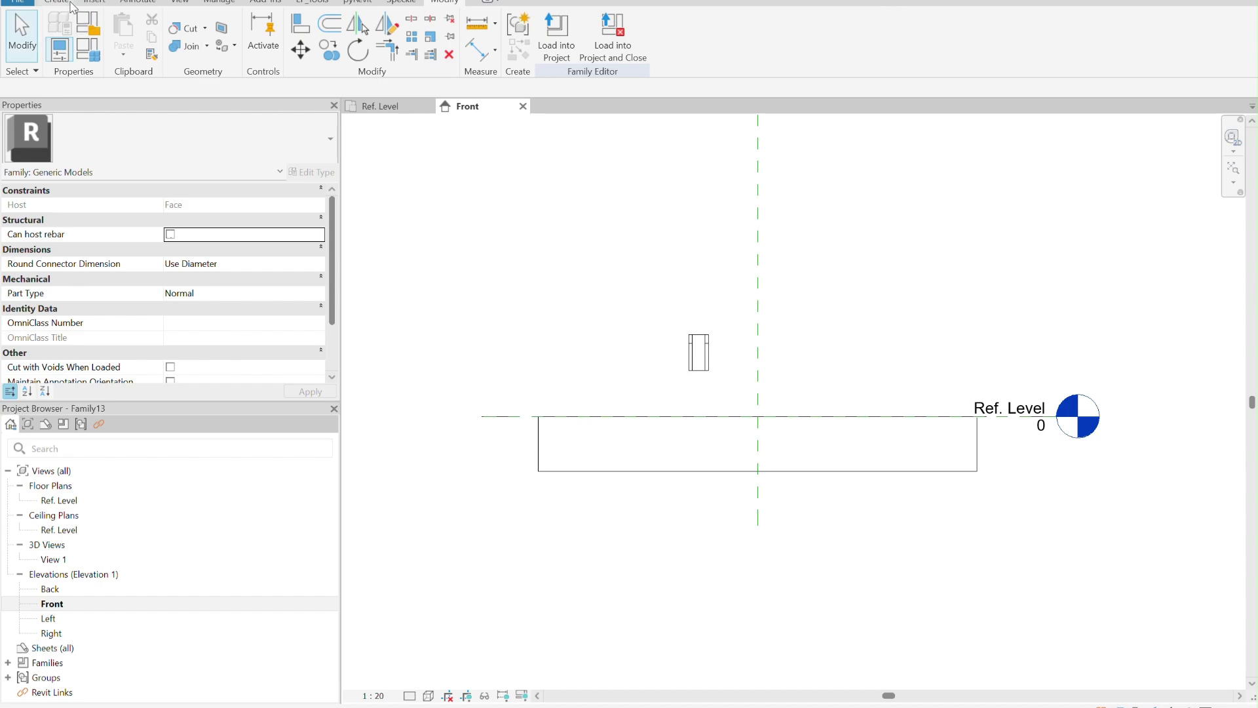
Draw a horizontal reference plane below Ref. Level and dimension it 183 from the level.
{"action": "left_click", "coordinate": [71, 5]}
{"action": "left_click", "coordinate": [832, 39]}
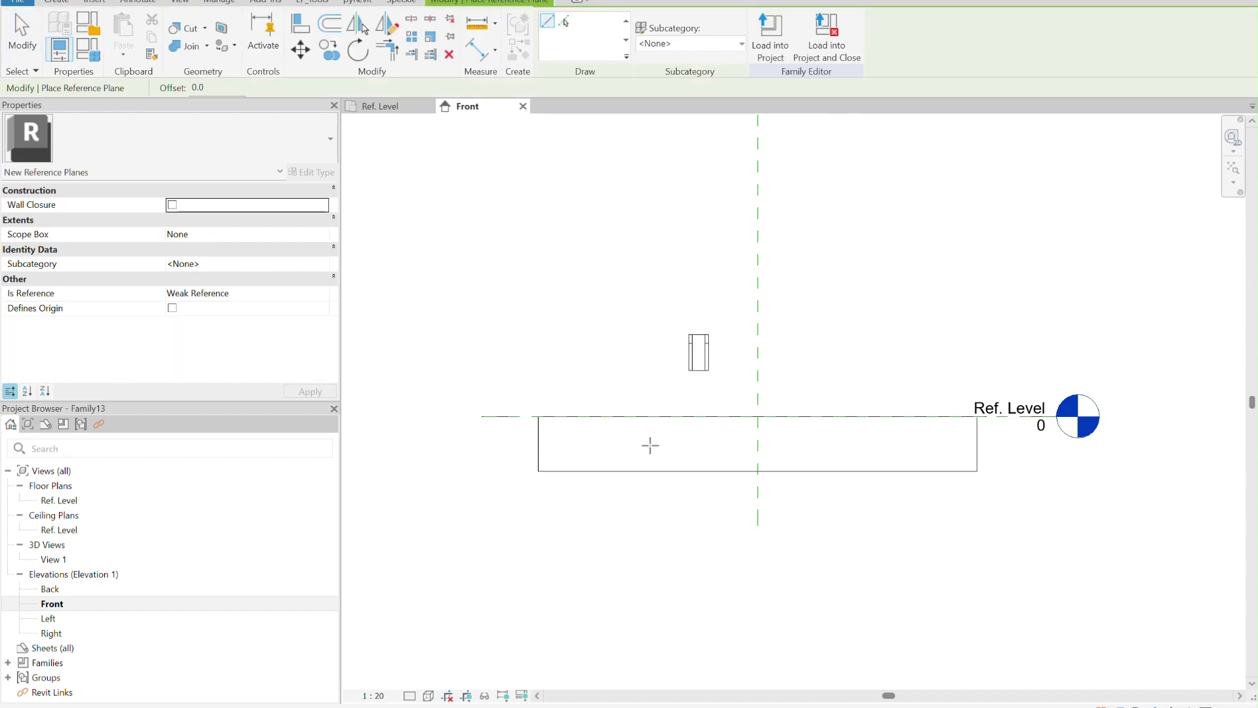
{"action": "left_click", "coordinate": [481, 449]}
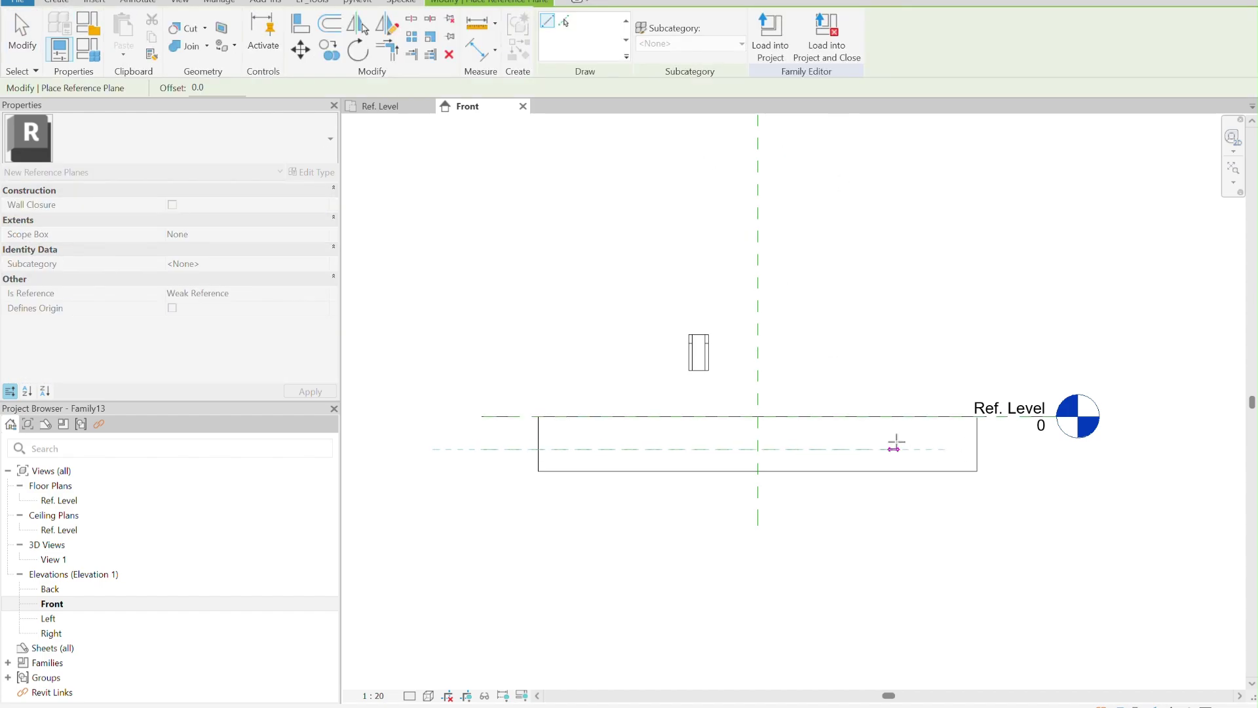
{"action": "left_click", "coordinate": [1054, 449]}
{"action": "key", "text": "Escape"}
{"action": "key", "text": "Escape"}
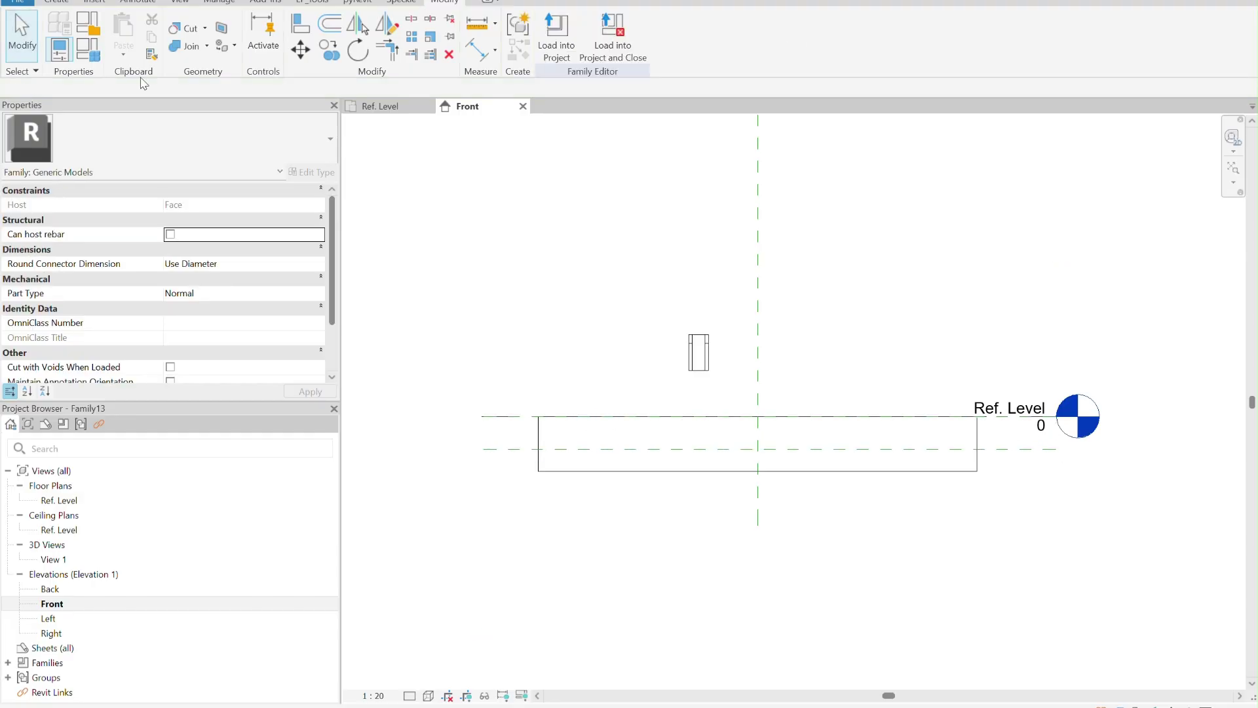
{"action": "left_click", "coordinate": [484, 60]}
{"action": "scroll", "coordinate": [514, 452], "scroll_direction": "up", "scroll_amount": 1}
{"action": "left_click", "coordinate": [512, 412]}
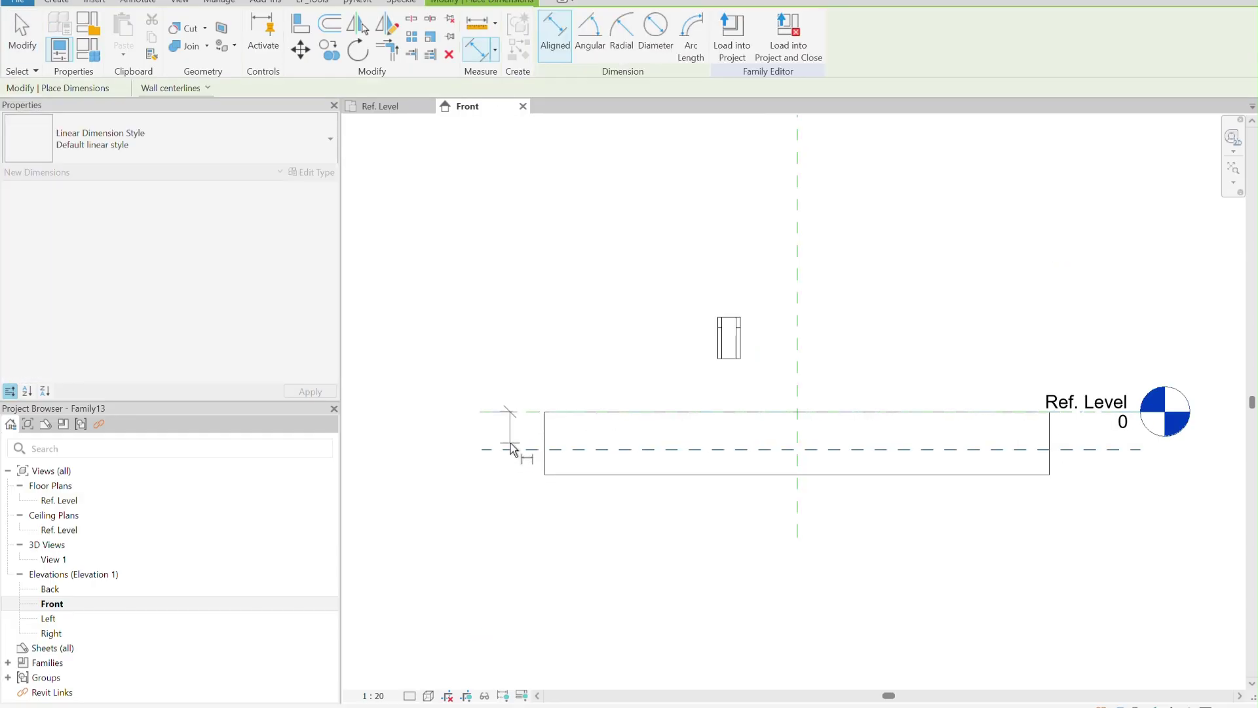
{"action": "left_click", "coordinate": [512, 449]}
{"action": "left_click", "coordinate": [503, 531]}
{"action": "key", "text": "Escape"}
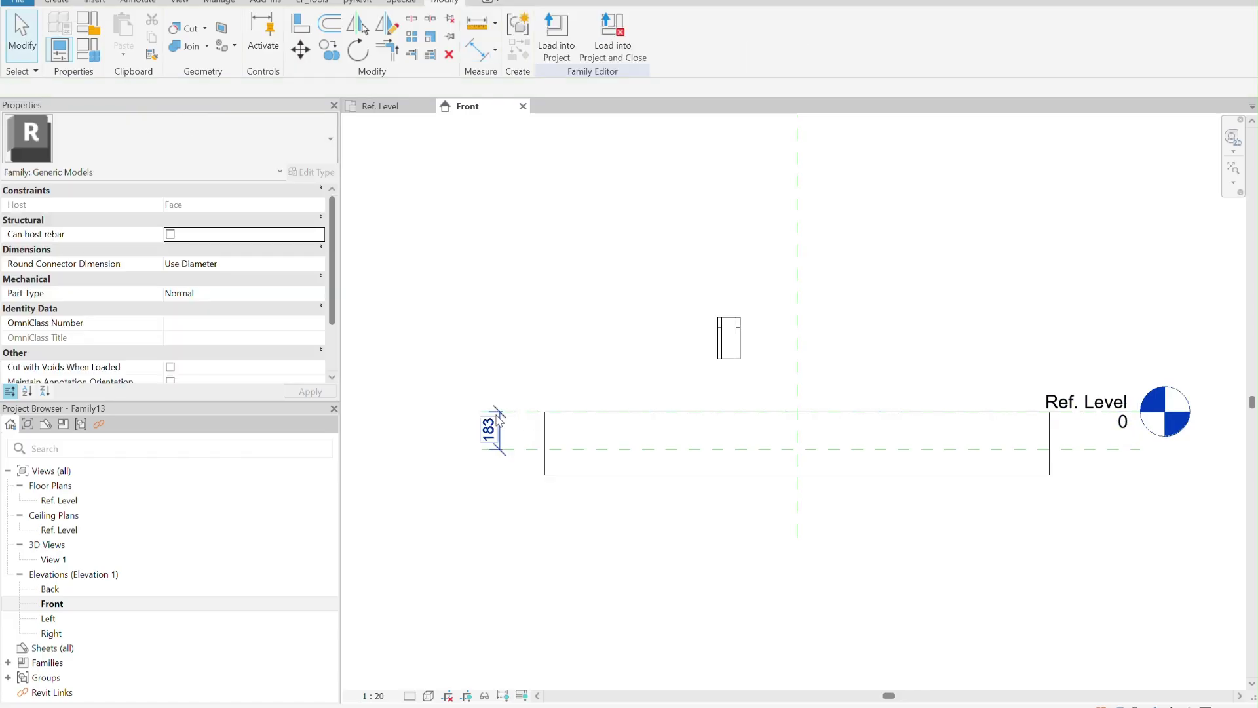
Label the 183 dimension with a new type parameter '01. Depth of insertion'.
{"action": "left_click", "coordinate": [694, 34]}
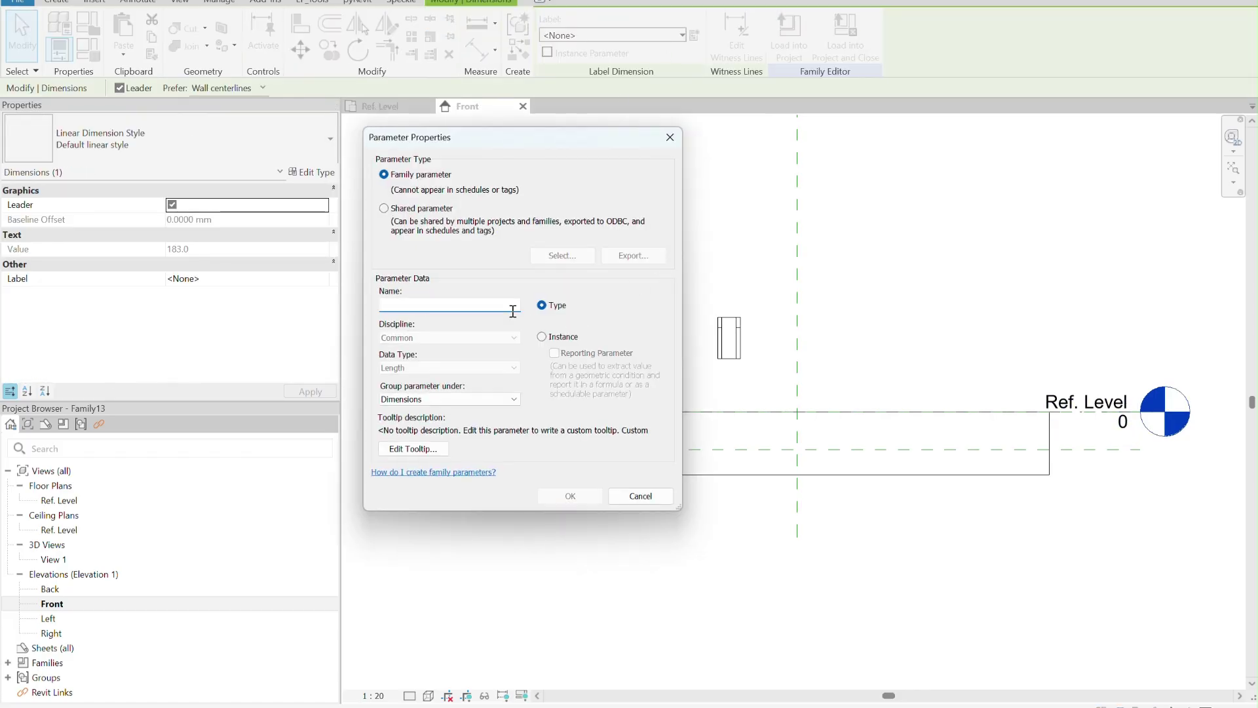
{"action": "type", "text": "01. Depth of insertion"}
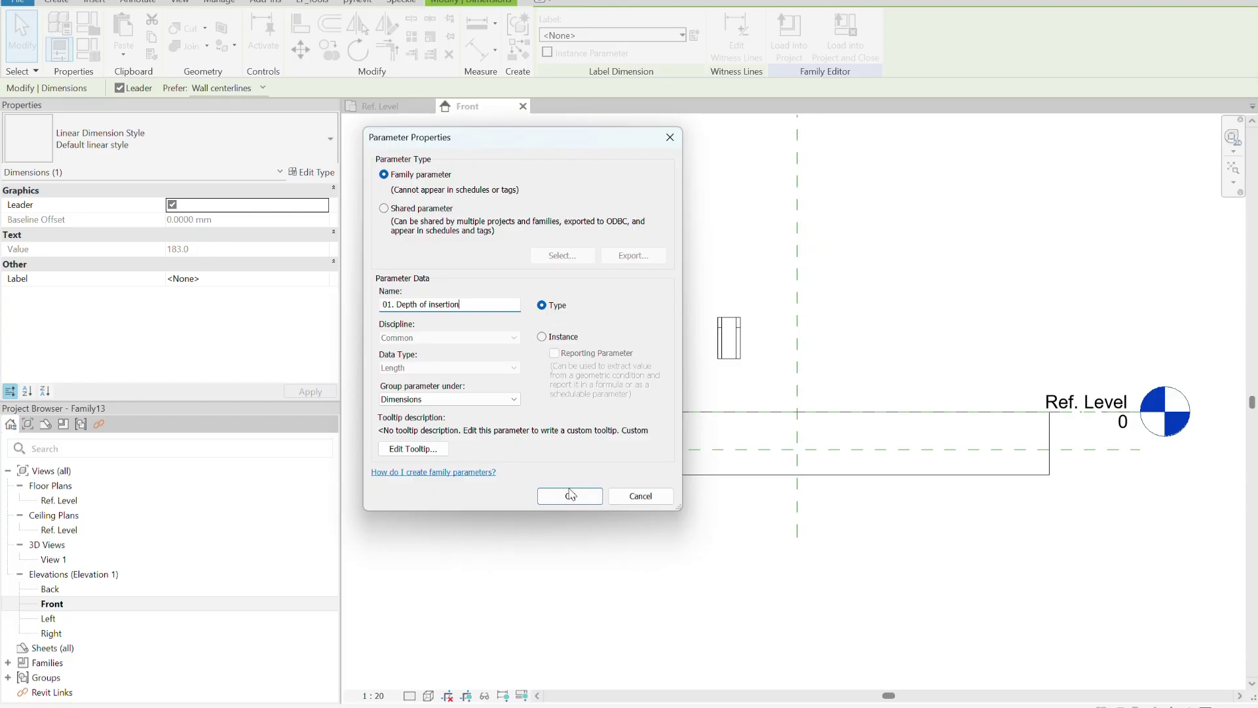
{"action": "left_click", "coordinate": [570, 494]}
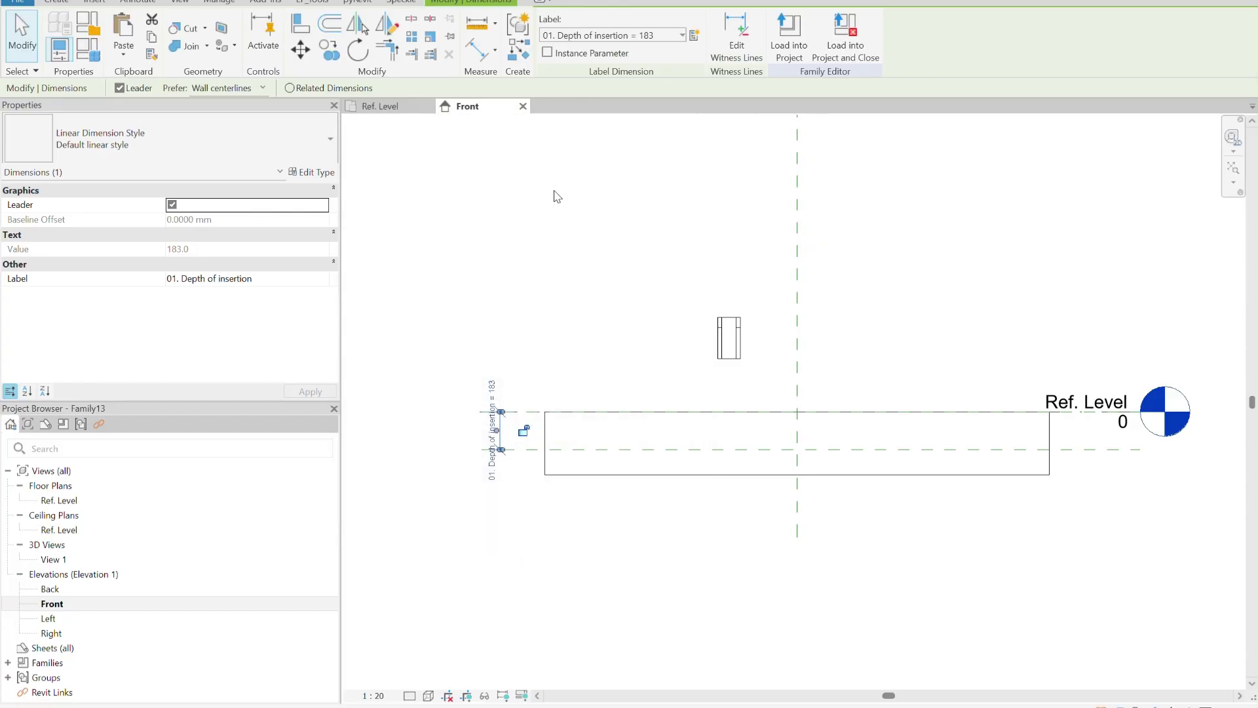
{"action": "left_click", "coordinate": [618, 221]}
{"action": "middle_click_drag", "start_coordinate": [618, 222], "coordinate": [568, 213]}
Align the scupper box onto the insertion-depth plane in the Front view, making depth 88.
{"action": "left_click", "coordinate": [302, 38]}
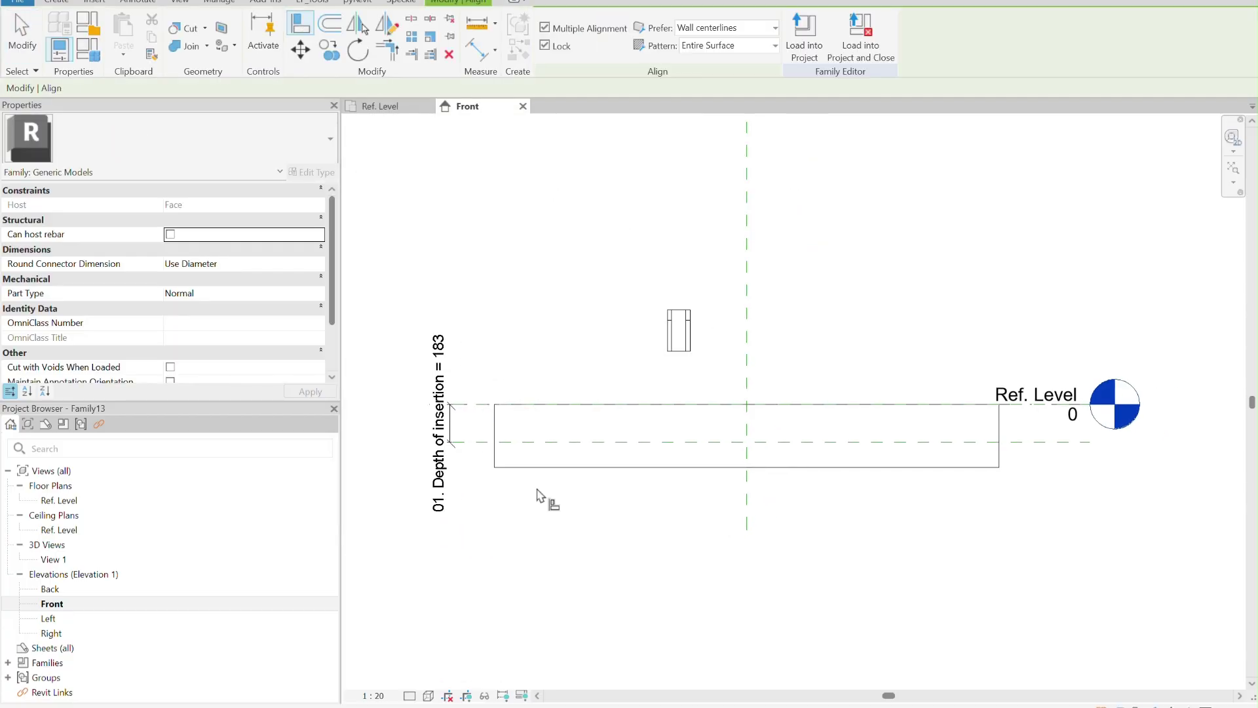
{"action": "scroll", "coordinate": [524, 494], "scroll_direction": "up", "scroll_amount": 2}
{"action": "middle_click_drag", "start_coordinate": [741, 326], "coordinate": [706, 325]}
{"action": "left_click", "coordinate": [710, 286]}
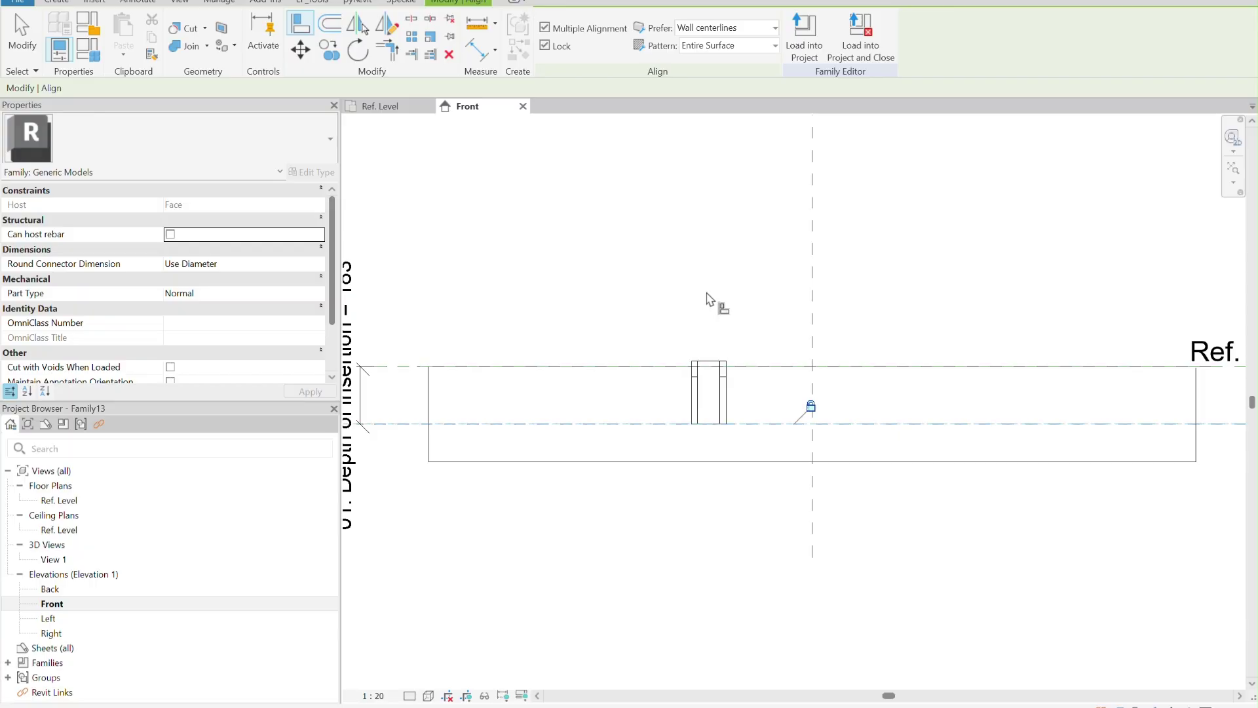
{"action": "middle_click_drag", "start_coordinate": [656, 174], "coordinate": [697, 247]}
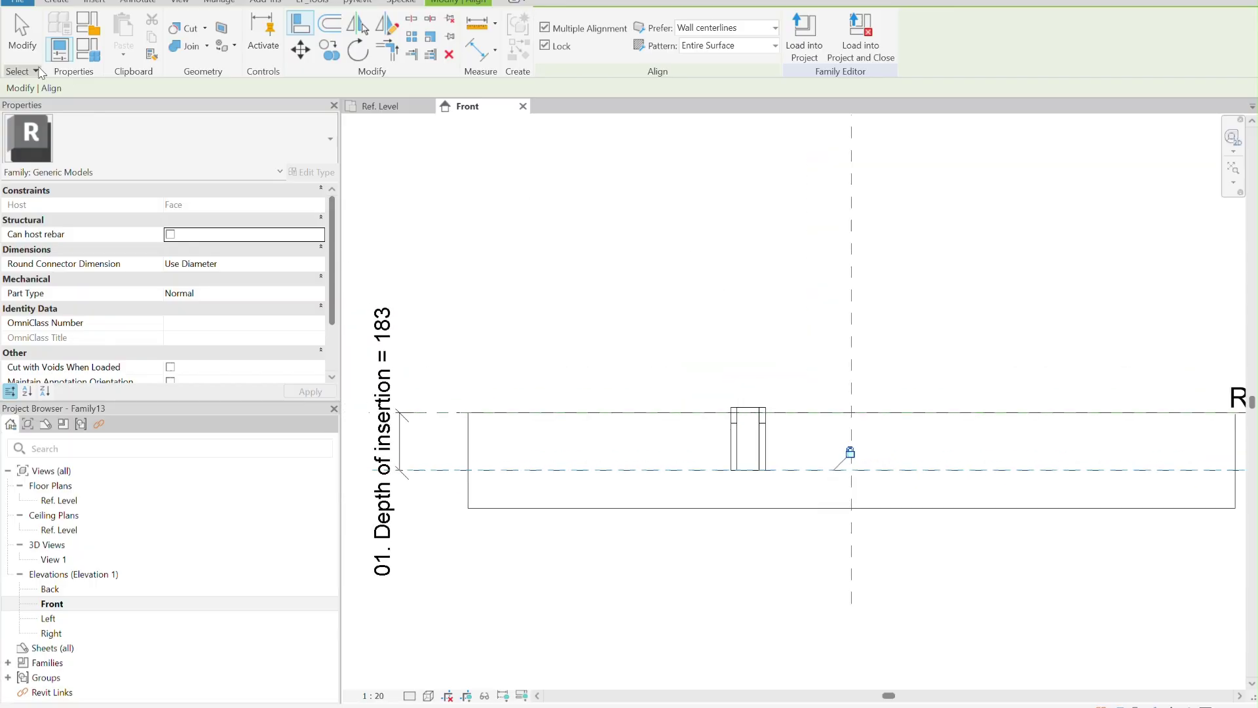
{"action": "key", "text": "Escape"}
{"action": "scroll", "coordinate": [445, 470], "scroll_direction": "up", "scroll_amount": 2}
{"action": "left_click", "coordinate": [445, 469]}
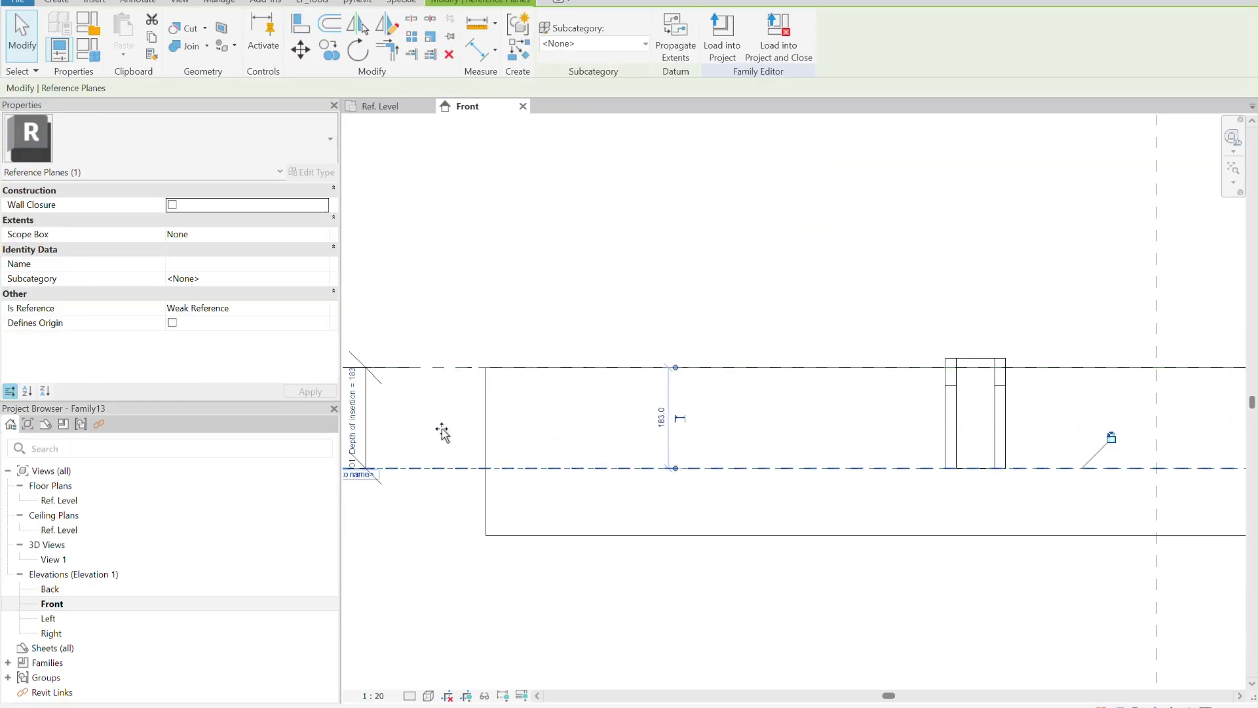
{"action": "key", "text": "Escape"}
{"action": "scroll", "coordinate": [554, 253], "scroll_direction": "down", "scroll_amount": 3}
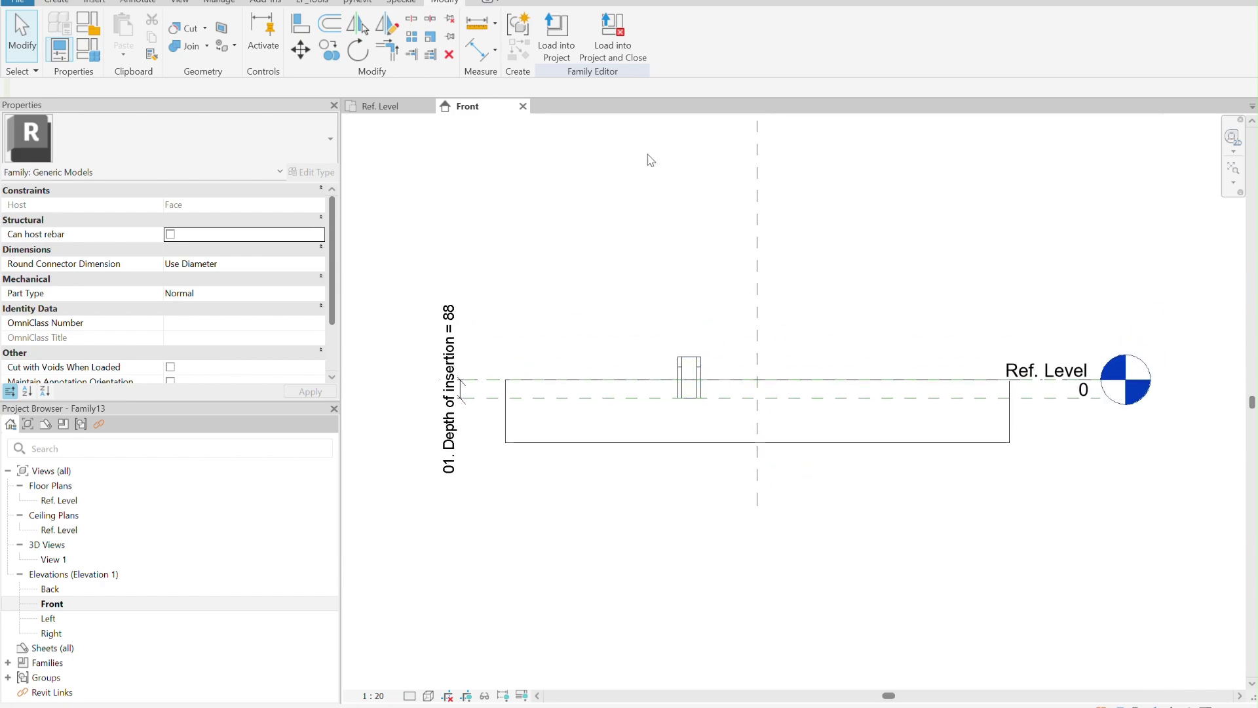
Align the scupper onto the vertical centre reference plane in the Front view.
{"action": "left_click", "coordinate": [301, 25]}
{"action": "scroll", "coordinate": [747, 303], "scroll_direction": "up", "scroll_amount": 1}
{"action": "scroll", "coordinate": [761, 309], "scroll_direction": "up", "scroll_amount": 3}
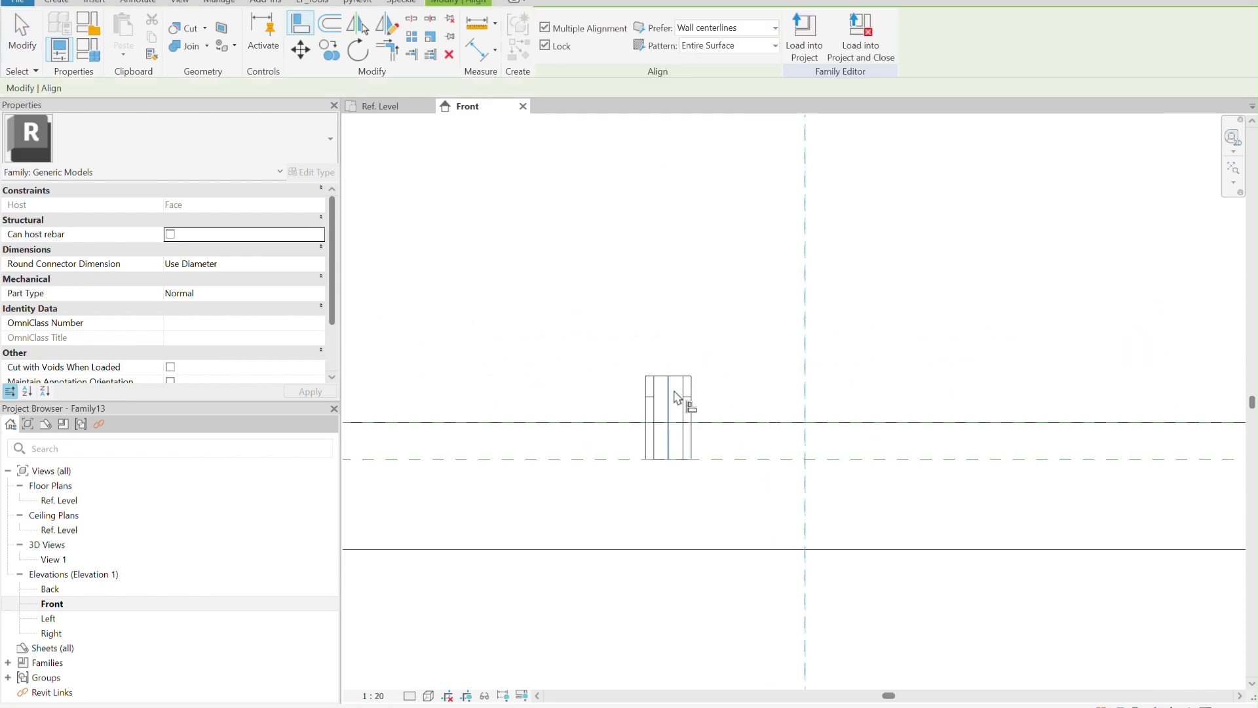
{"action": "left_click", "coordinate": [675, 393]}
{"action": "left_click", "coordinate": [22, 40]}
In the Ref. Level plan, align the scupper's bottom edge to the horizontal reference plane.
{"action": "left_click", "coordinate": [383, 107]}
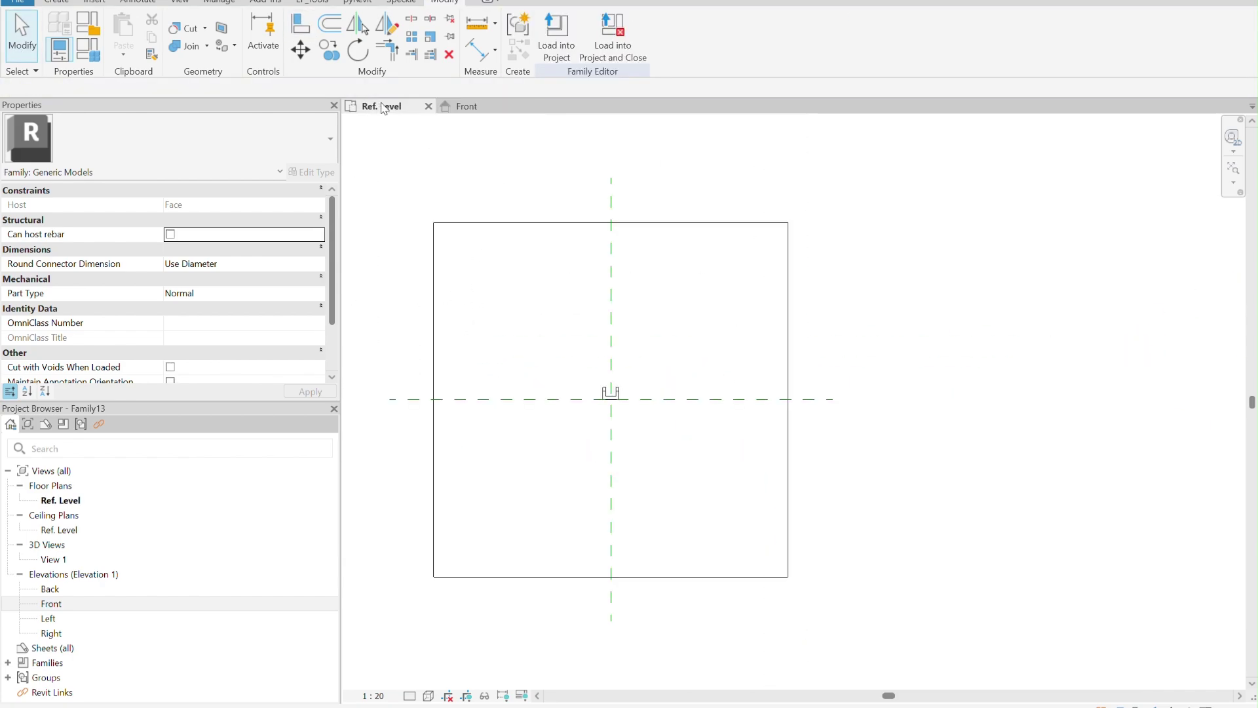
{"action": "scroll", "coordinate": [612, 387], "scroll_direction": "up", "scroll_amount": 3}
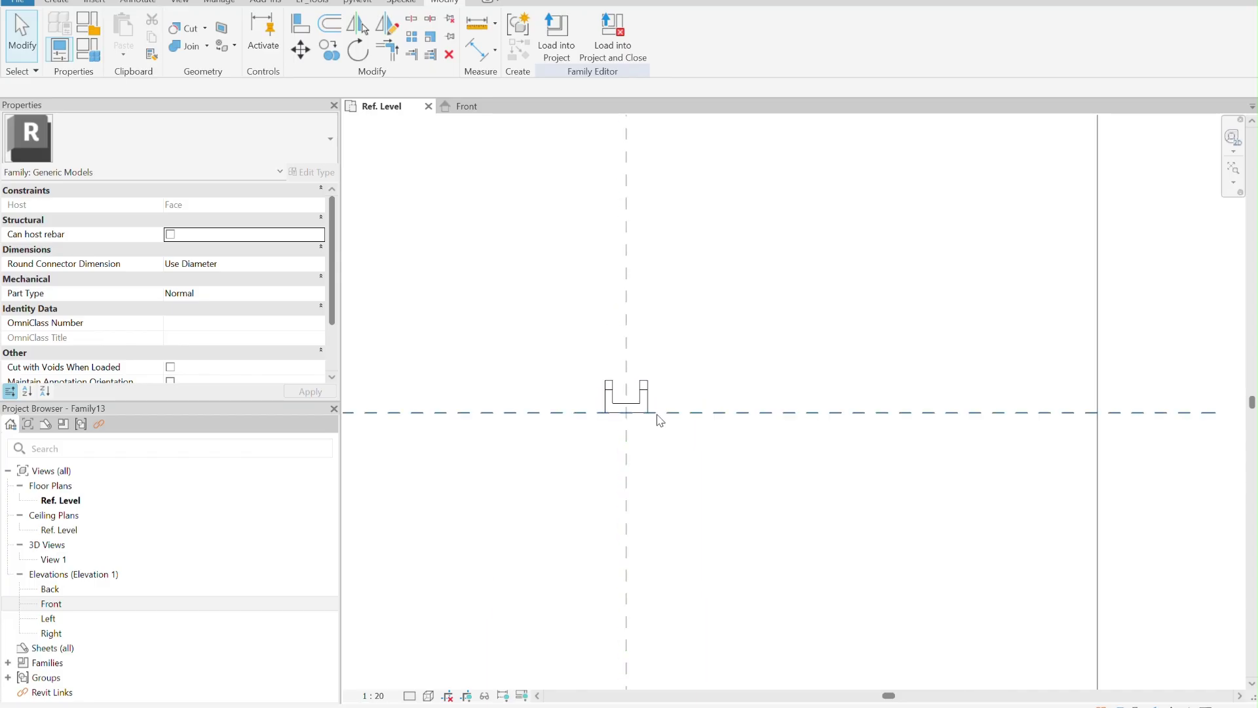
{"action": "left_click", "coordinate": [311, 31]}
{"action": "middle_click_drag", "start_coordinate": [691, 414], "coordinate": [869, 382]}
{"action": "middle_click_drag", "start_coordinate": [438, 485], "coordinate": [611, 455]}
{"action": "scroll", "coordinate": [600, 451], "scroll_direction": "down", "scroll_amount": 1}
{"action": "left_click", "coordinate": [448, 367]}
{"action": "middle_click_drag", "start_coordinate": [786, 490], "coordinate": [634, 506]}
{"action": "scroll", "coordinate": [744, 385], "scroll_direction": "up", "scroll_amount": 2}
{"action": "left_click", "coordinate": [784, 375]}
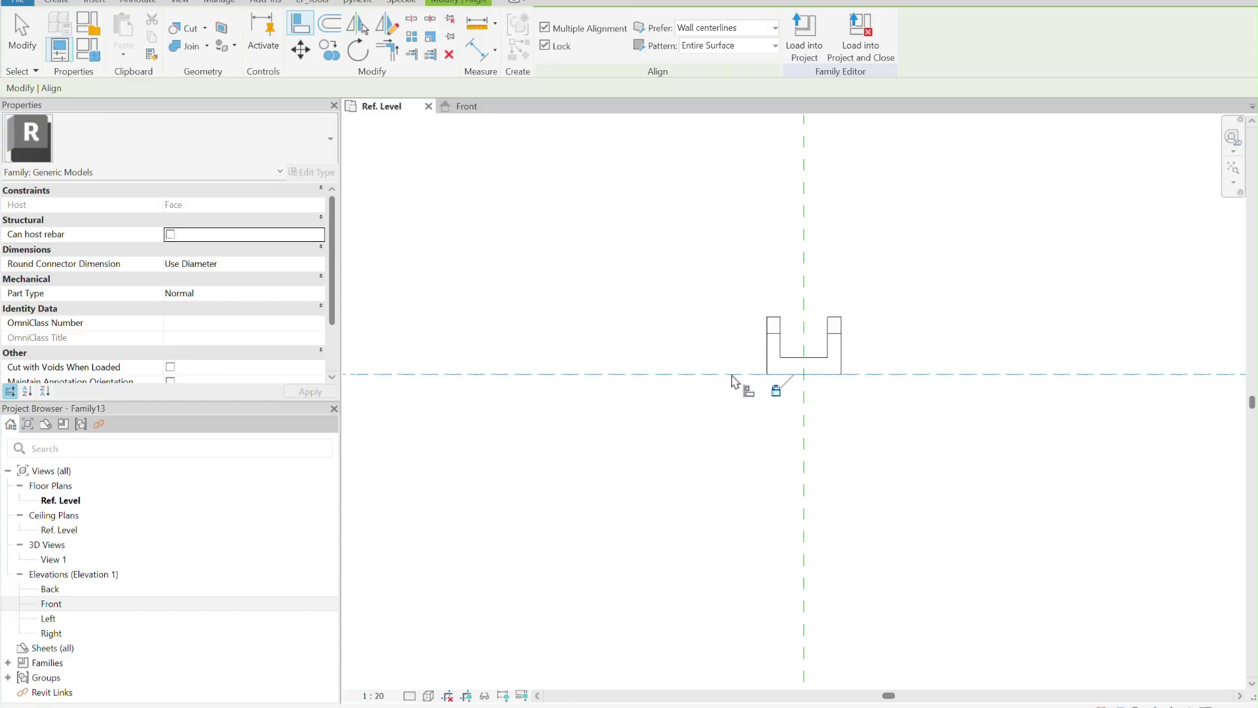
{"action": "left_click", "coordinate": [20, 52]}
{"action": "scroll", "coordinate": [541, 228], "scroll_direction": "down", "scroll_amount": 4}
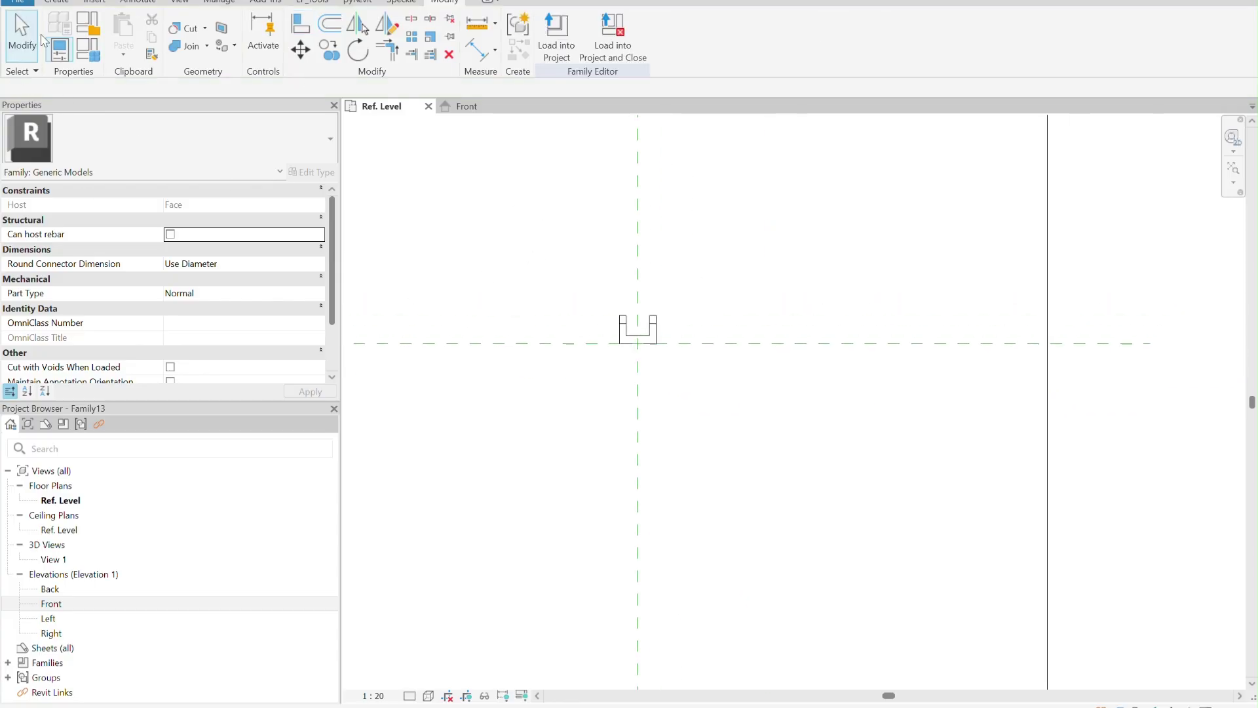
{"action": "left_click", "coordinate": [57, 2]}
Start a void extrusion and pick the work plane for its sketch.
{"action": "left_click", "coordinate": [286, 29]}
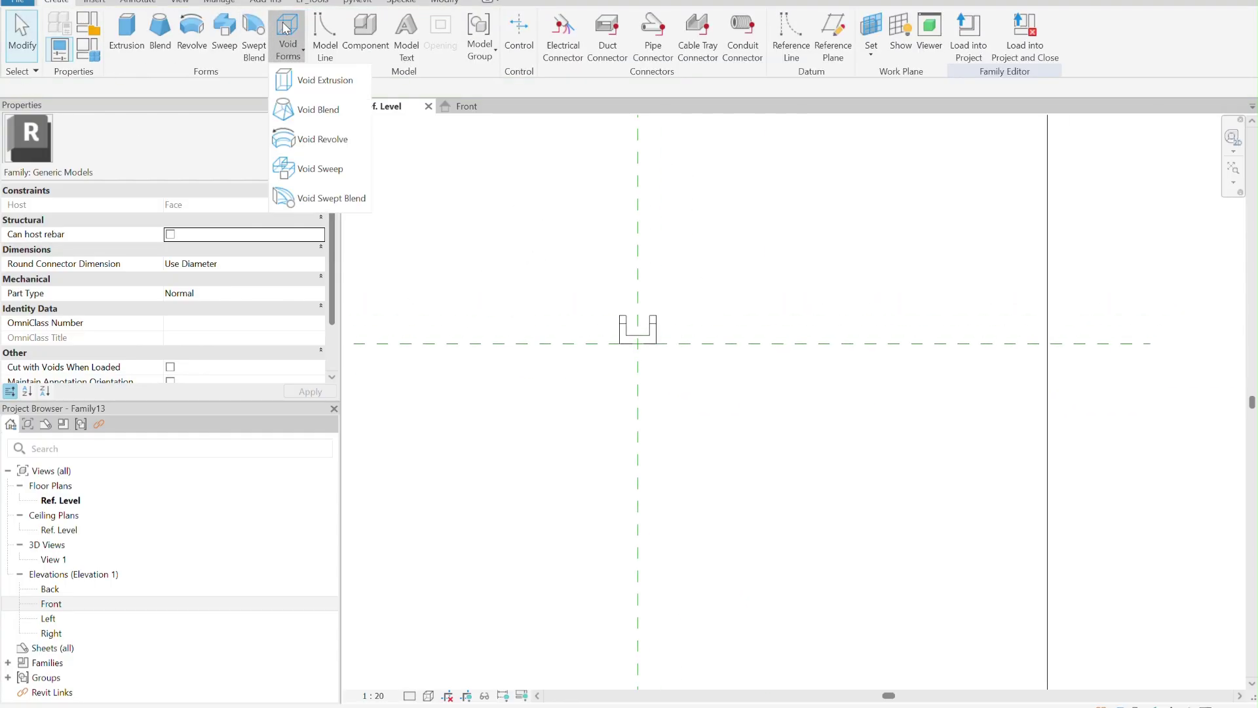
{"action": "left_click", "coordinate": [318, 80]}
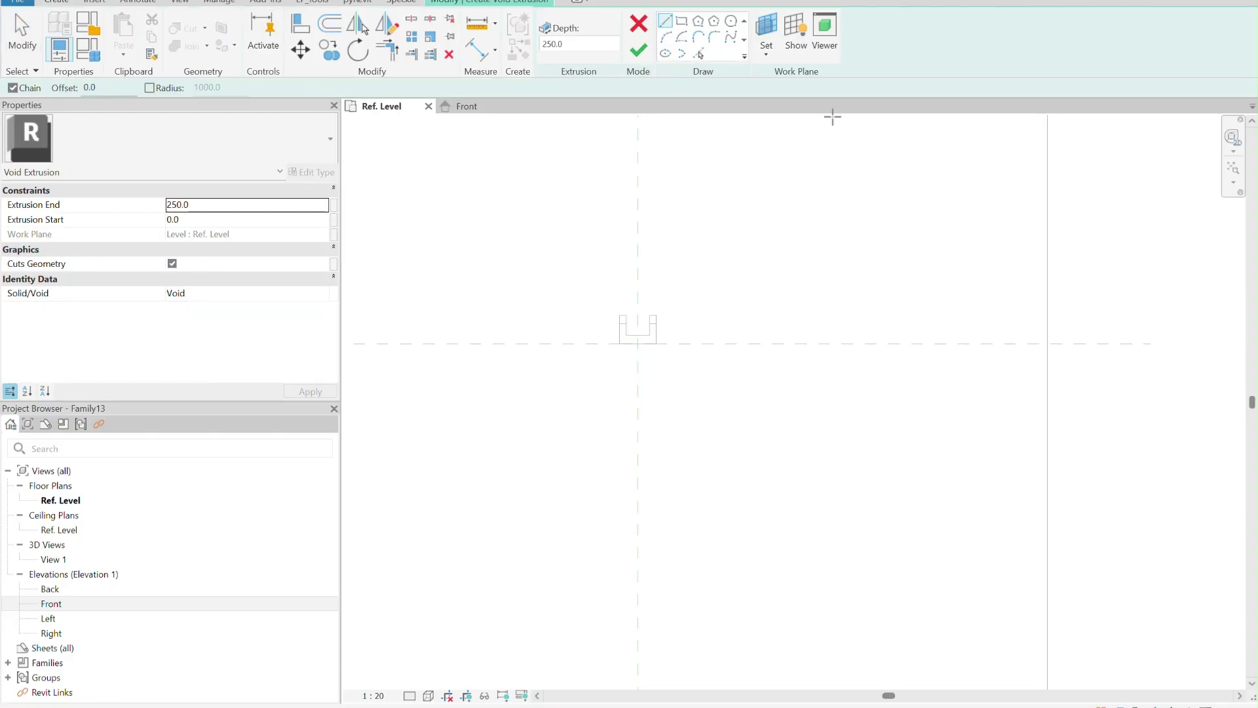
{"action": "left_click", "coordinate": [766, 39]}
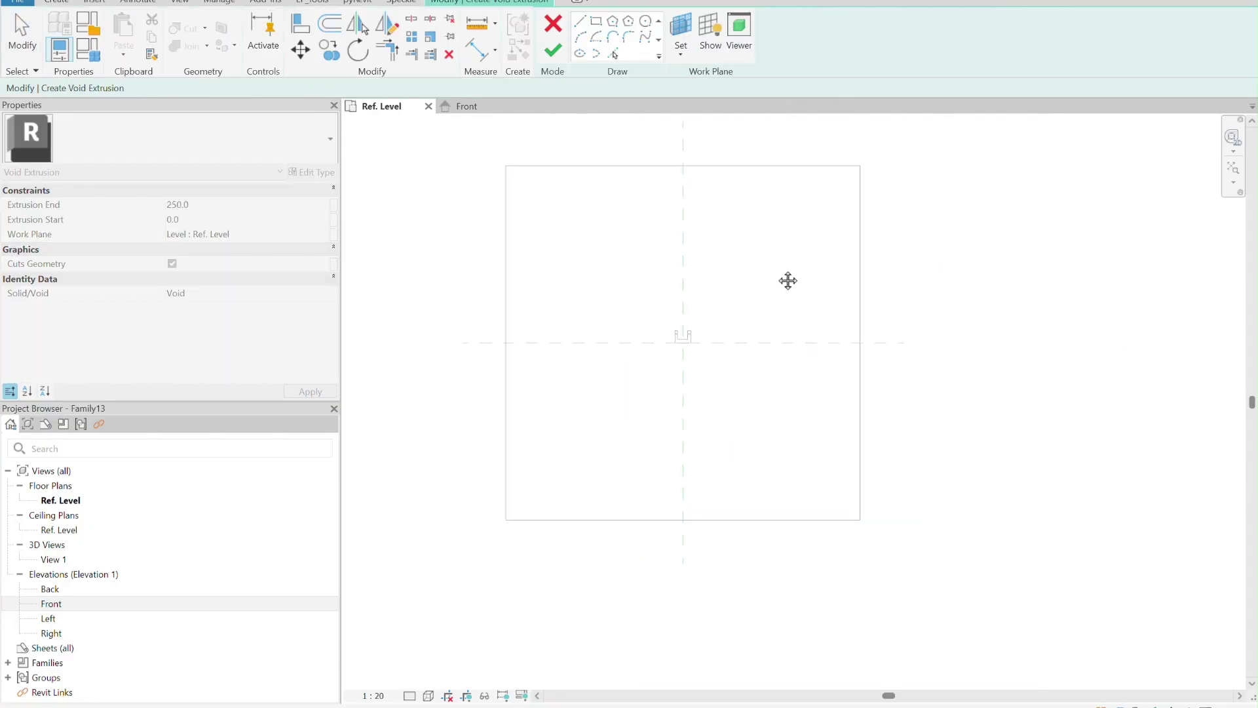
{"action": "left_click", "coordinate": [848, 268]}
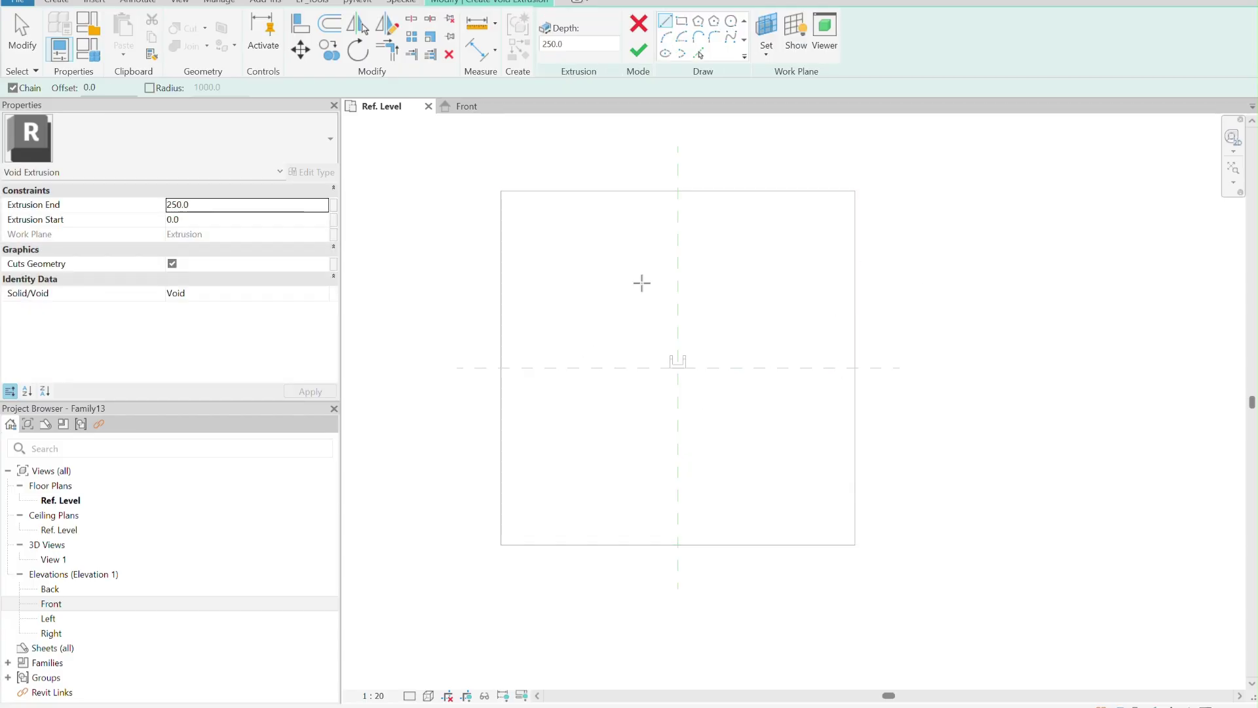
{"action": "scroll", "coordinate": [726, 371], "scroll_direction": "up", "scroll_amount": 3}
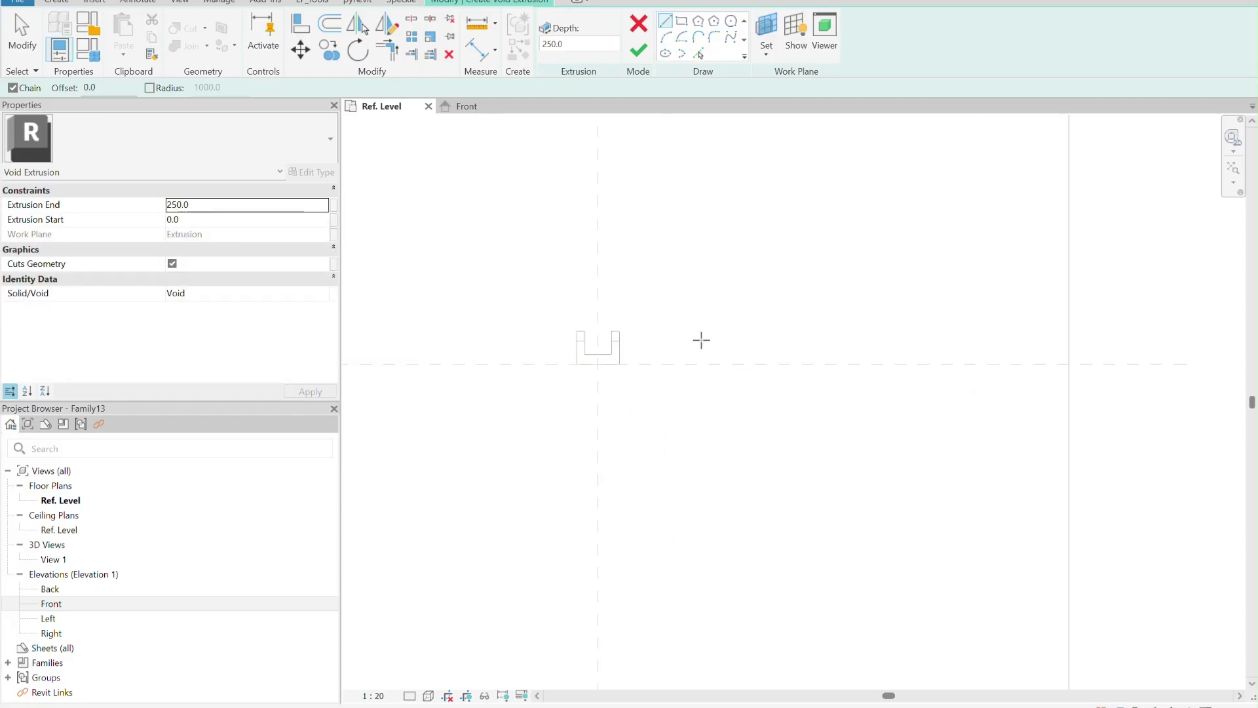
Sketch a 110 × 85 rectangle around the U shape and lock all four edges.
{"action": "left_click", "coordinate": [682, 23]}
{"action": "scroll", "coordinate": [564, 359], "scroll_direction": "up", "scroll_amount": 5}
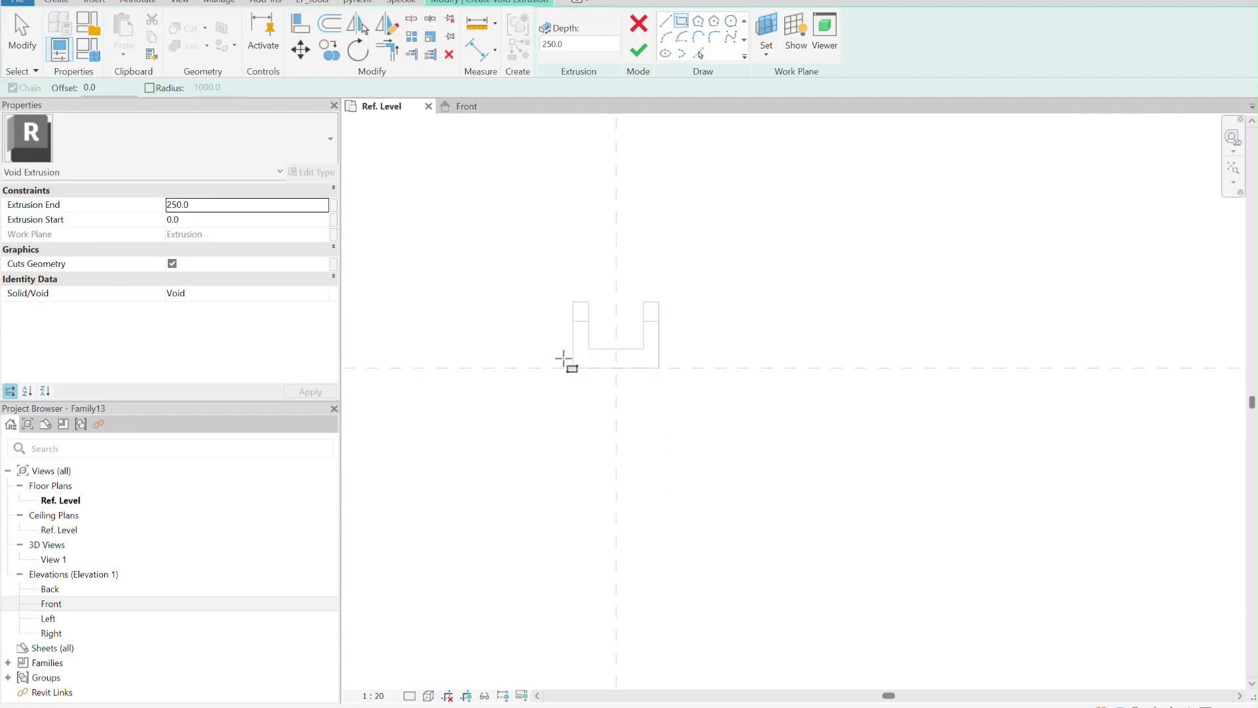
{"action": "left_click", "coordinate": [568, 288]}
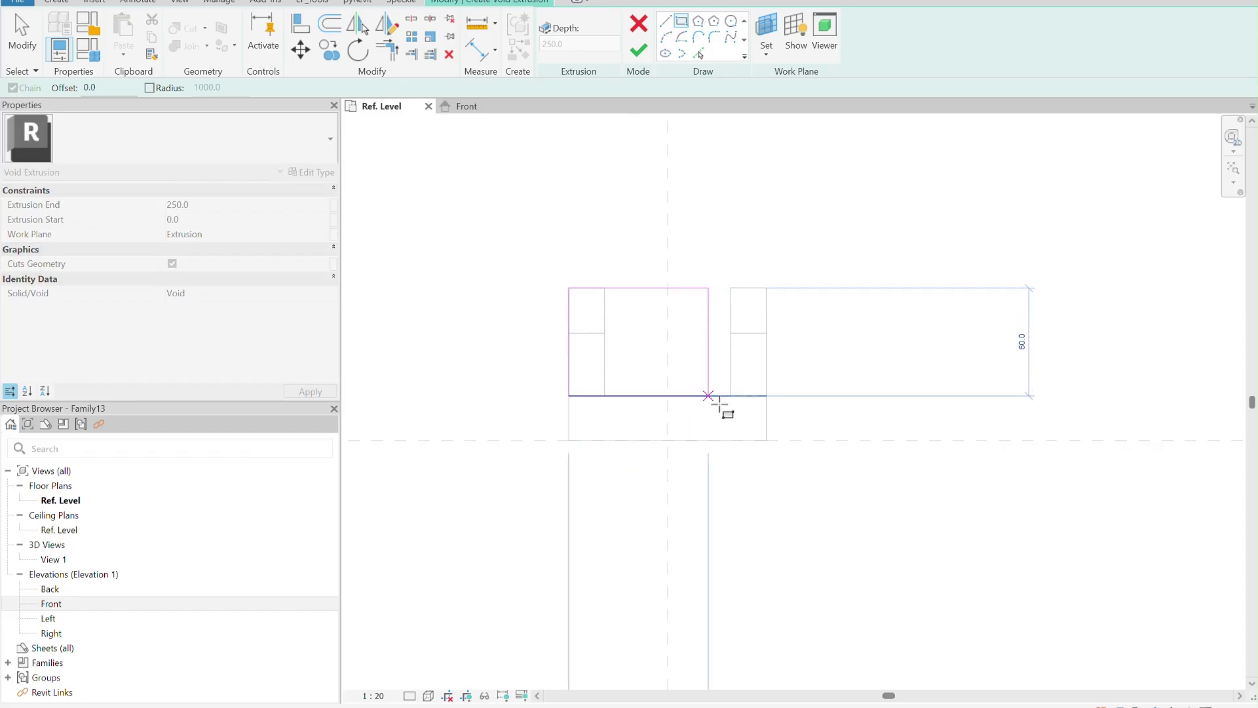
{"action": "left_click", "coordinate": [766, 440]}
{"action": "left_click", "coordinate": [535, 397]}
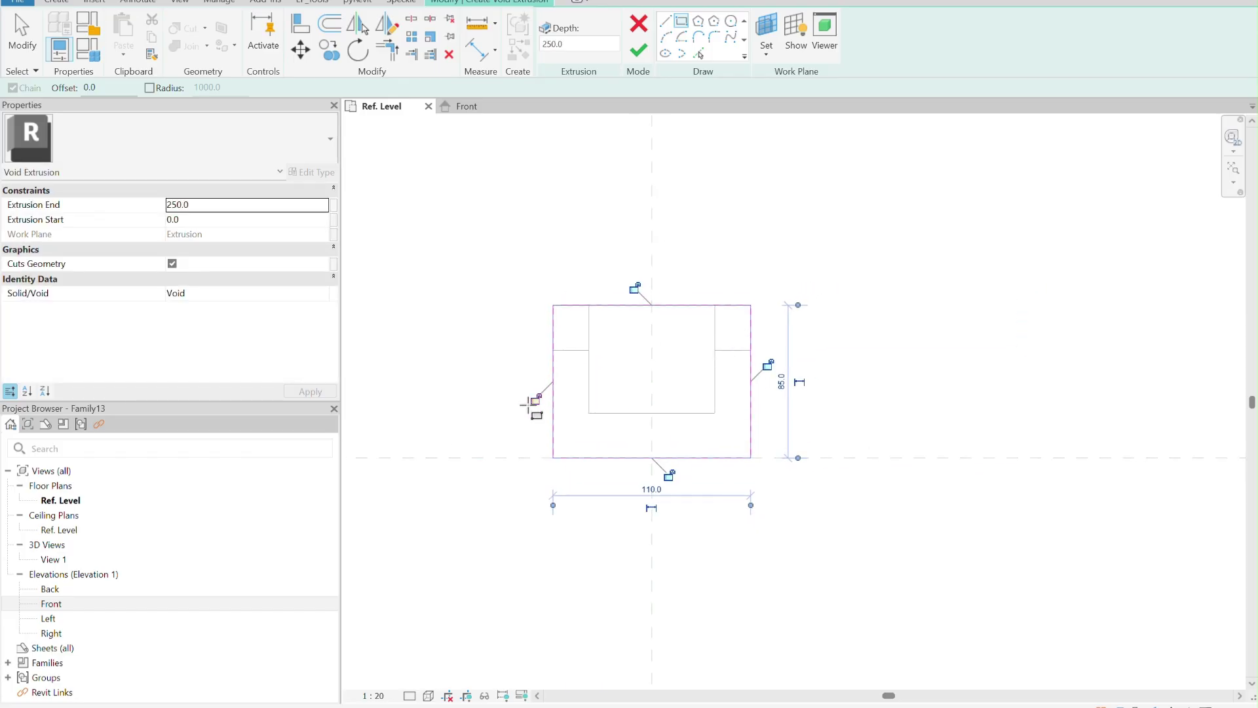
{"action": "left_click", "coordinate": [633, 286]}
{"action": "left_click", "coordinate": [767, 363]}
{"action": "left_click", "coordinate": [668, 473]}
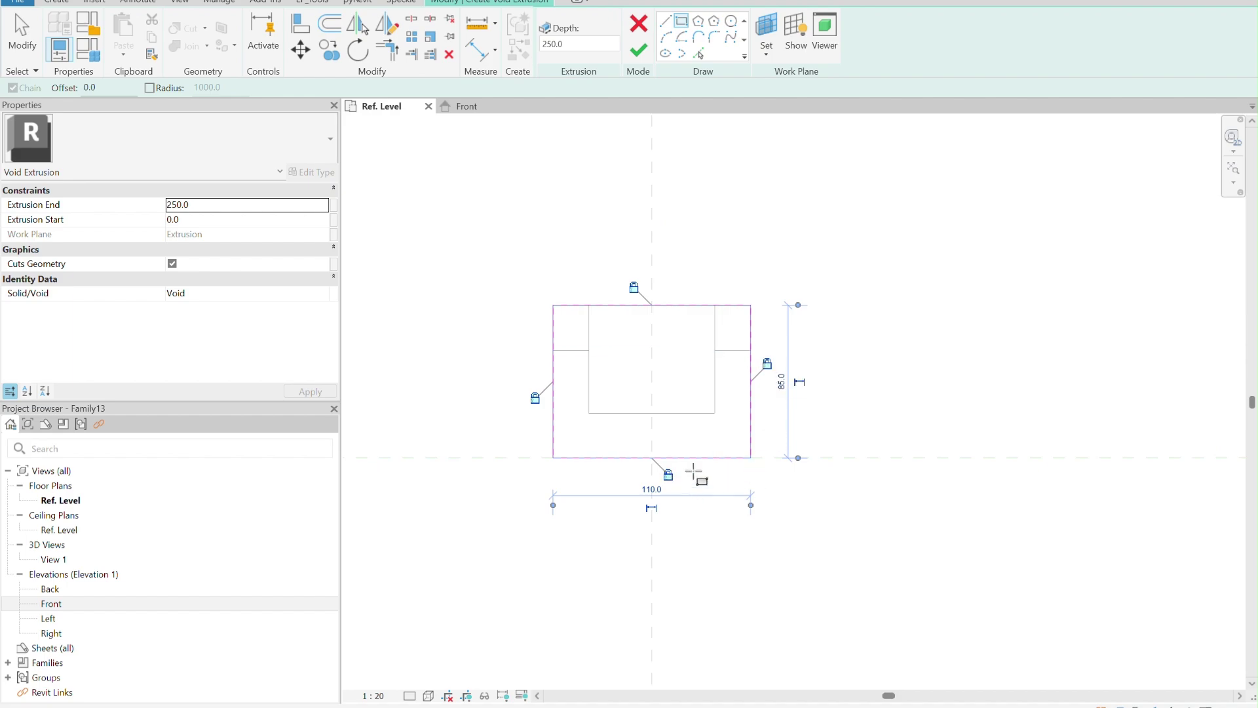
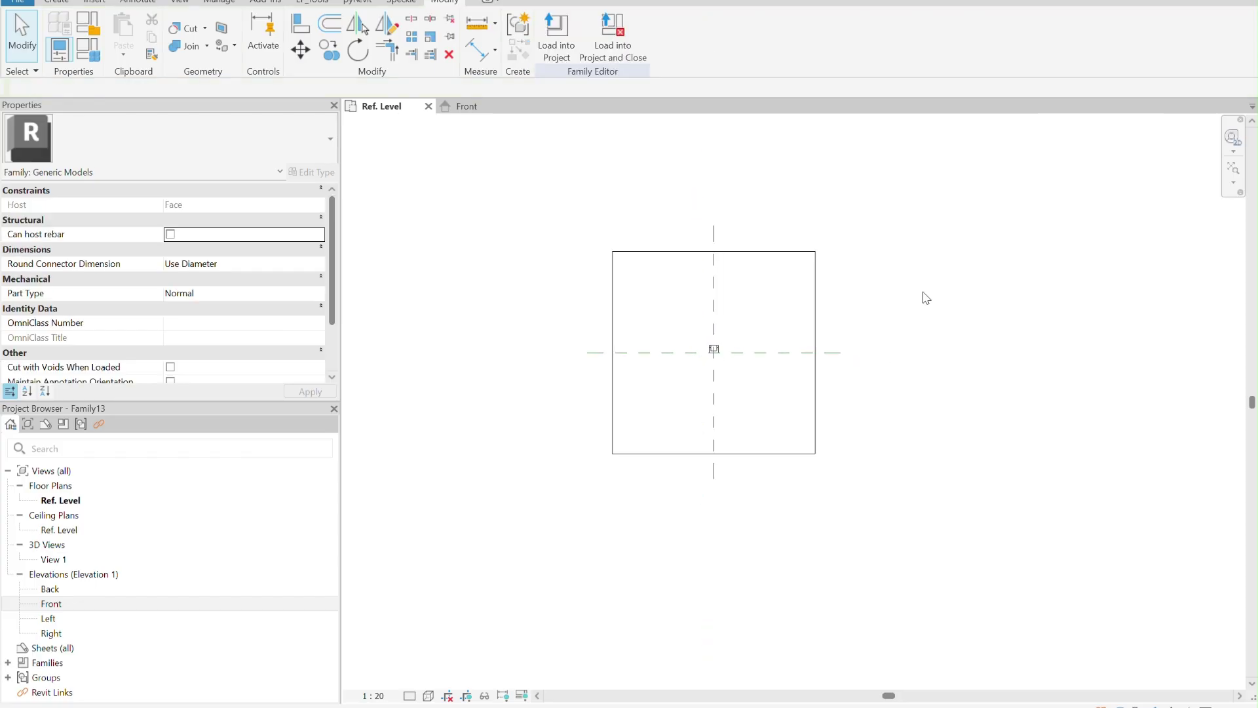
Open 3D View 1 and orbit around the scupper extrusion and the void box beneath it.
{"action": "double_click", "coordinate": [54, 559]}
{"action": "scroll", "coordinate": [856, 357], "scroll_direction": "up", "scroll_amount": 5}
{"action": "middle_click_drag", "start_coordinate": [856, 357], "coordinate": [520, 480]}
{"action": "scroll", "coordinate": [620, 583], "scroll_direction": "down", "scroll_amount": 3}
{"action": "middle_click_drag", "start_coordinate": [620, 583], "coordinate": [569, 488]}
{"action": "scroll", "coordinate": [668, 419], "scroll_direction": "up", "scroll_amount": 3}
{"action": "scroll", "coordinate": [662, 407], "scroll_direction": "down", "scroll_amount": 12}
{"action": "scroll", "coordinate": [772, 289], "scroll_direction": "up", "scroll_amount": 12}
{"action": "middle_click_drag", "start_coordinate": [942, 334], "coordinate": [558, 429]}
{"action": "scroll", "coordinate": [585, 438], "scroll_direction": "up", "scroll_amount": 2}
{"action": "scroll", "coordinate": [559, 430], "scroll_direction": "down", "scroll_amount": 1}
{"action": "scroll", "coordinate": [553, 426], "scroll_direction": "up", "scroll_amount": 4}
{"action": "scroll", "coordinate": [568, 422], "scroll_direction": "down", "scroll_amount": 3}
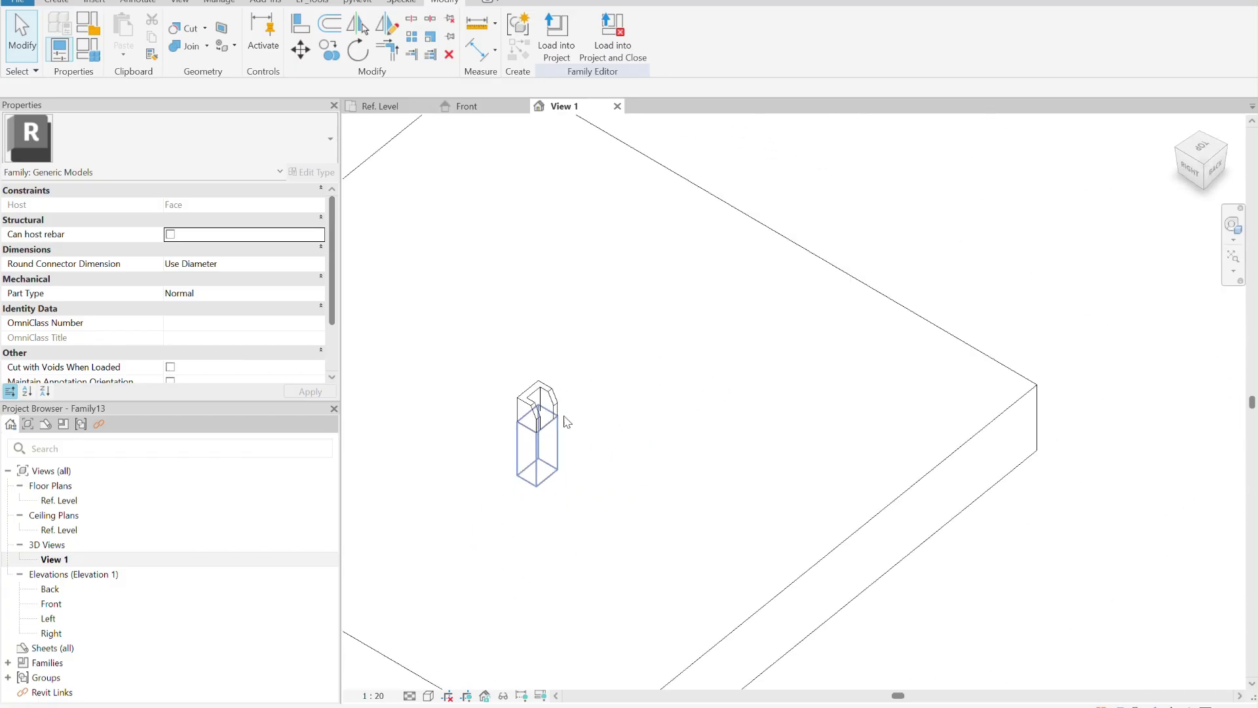
Cut the host slab with the void box using Cut Geometry, then orbit to inspect the cut.
{"action": "left_click", "coordinate": [187, 32]}
{"action": "left_click", "coordinate": [583, 181]}
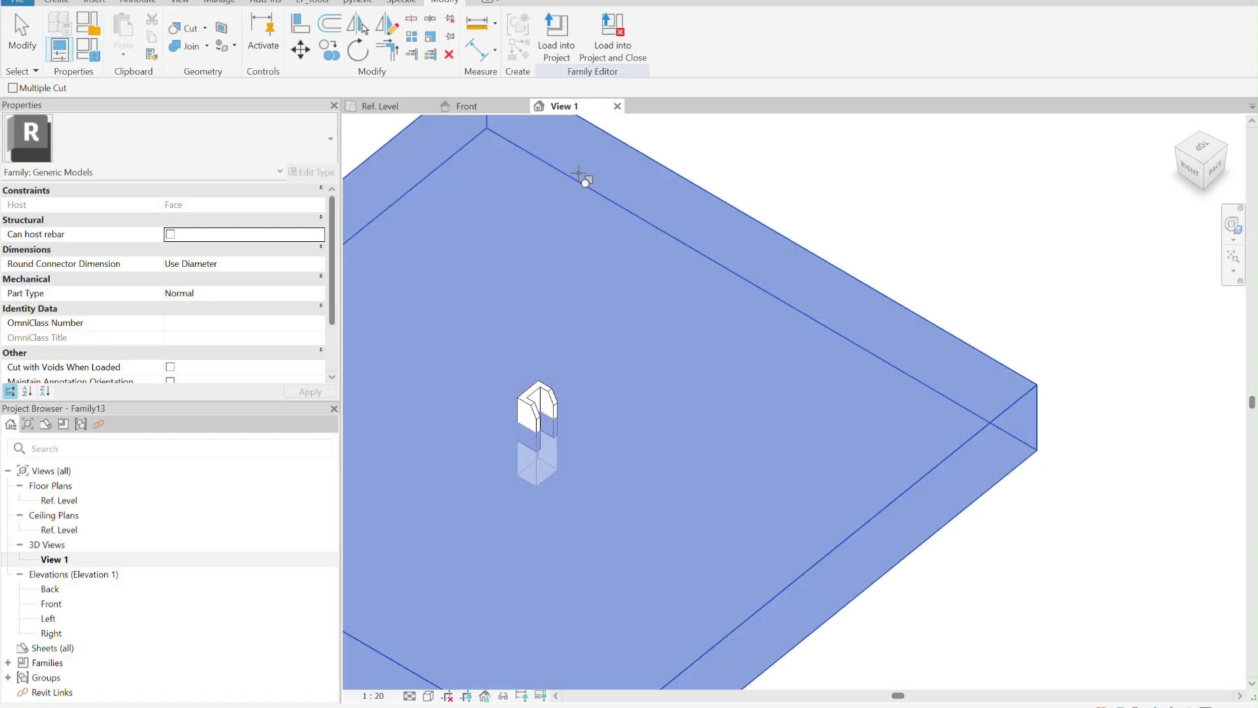
{"action": "left_click", "coordinate": [550, 474]}
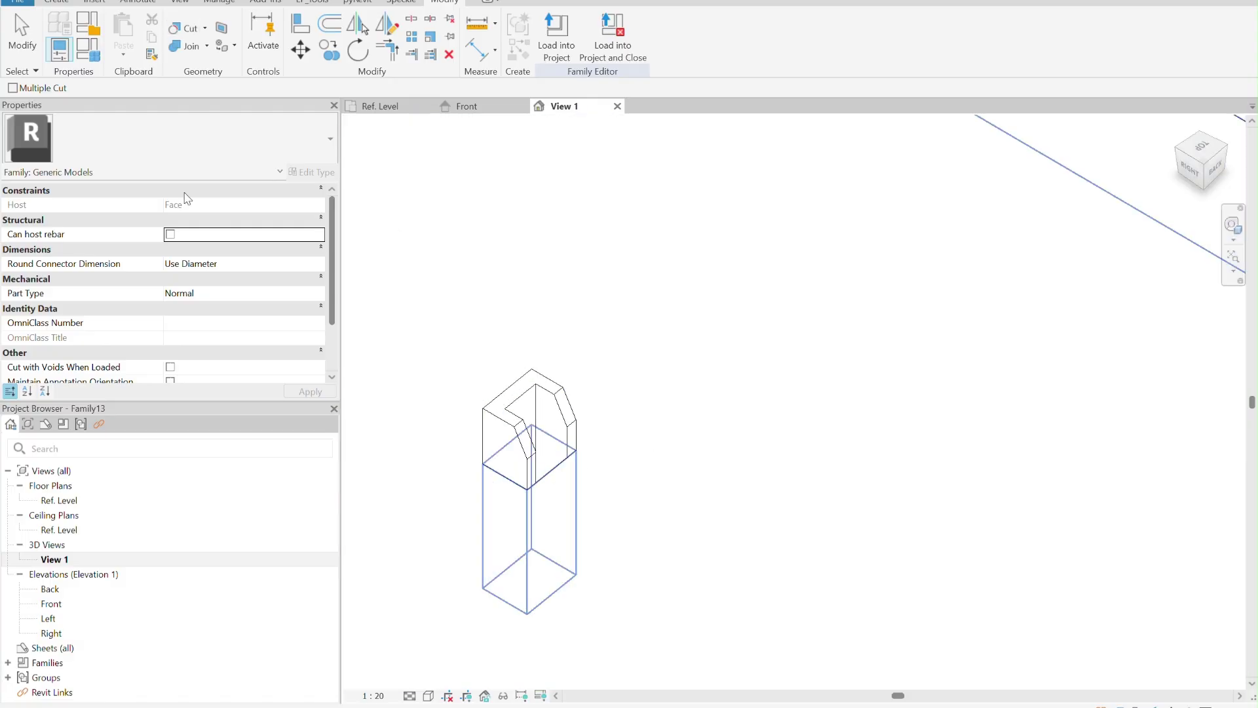
{"action": "left_click", "coordinate": [27, 35]}
{"action": "middle_click_drag", "start_coordinate": [684, 567], "coordinate": [772, 648], "text": "shift"}
{"action": "scroll", "coordinate": [485, 445], "scroll_direction": "up", "scroll_amount": 2}
{"action": "middle_click_drag", "start_coordinate": [648, 479], "coordinate": [543, 446]}
Switch the visual style to Consistent Colors and orbit to view the model from above and behind.
{"action": "left_click", "coordinate": [428, 695]}
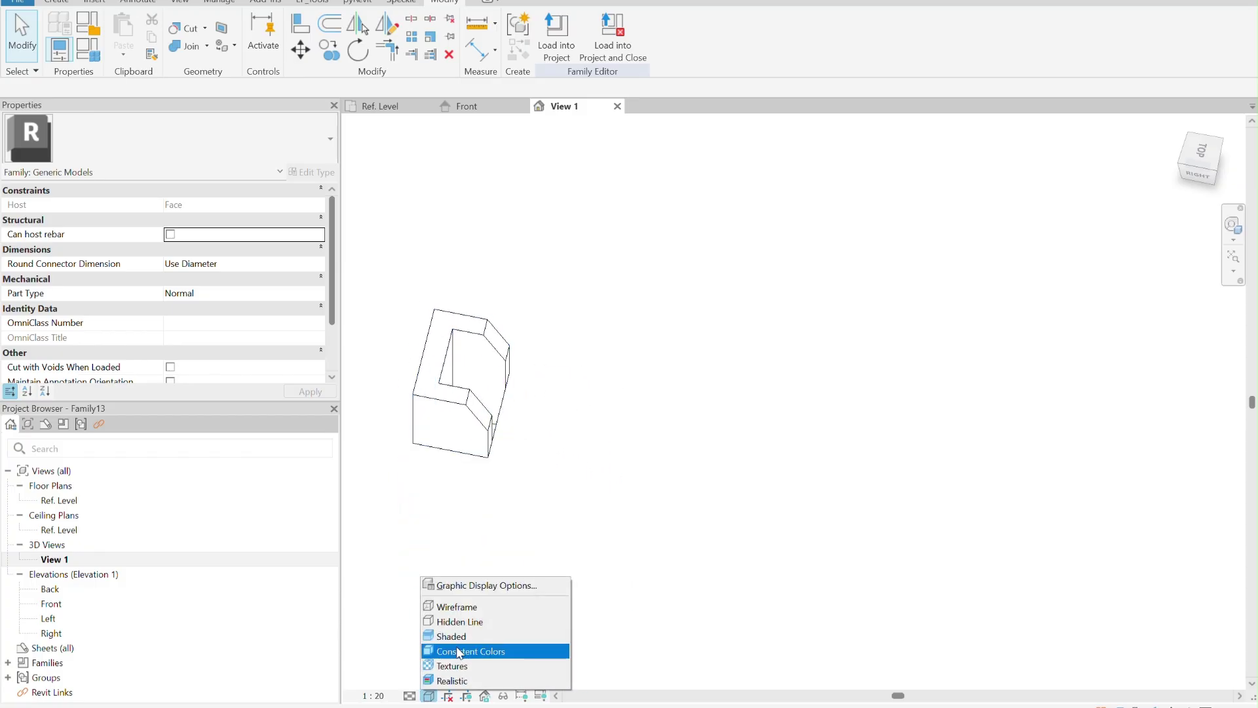
{"action": "left_click", "coordinate": [477, 651]}
{"action": "mouse_move", "coordinate": [525, 559]}
{"action": "middle_mouse_down", "text": "shift"}
{"action": "mouse_move", "coordinate": [572, 435]}
{"action": "mouse_move", "coordinate": [735, 359]}
{"action": "mouse_move", "coordinate": [660, 561]}
{"action": "mouse_move", "coordinate": [828, 418]}
{"action": "mouse_move", "coordinate": [641, 386]}
{"action": "mouse_move", "coordinate": [733, 367]}
{"action": "mouse_move", "coordinate": [750, 419]}
{"action": "mouse_move", "coordinate": [690, 410]}
{"action": "mouse_move", "coordinate": [911, 288]}
{"action": "mouse_move", "coordinate": [890, 306]}
{"action": "middle_mouse_up", "text": "shift"}
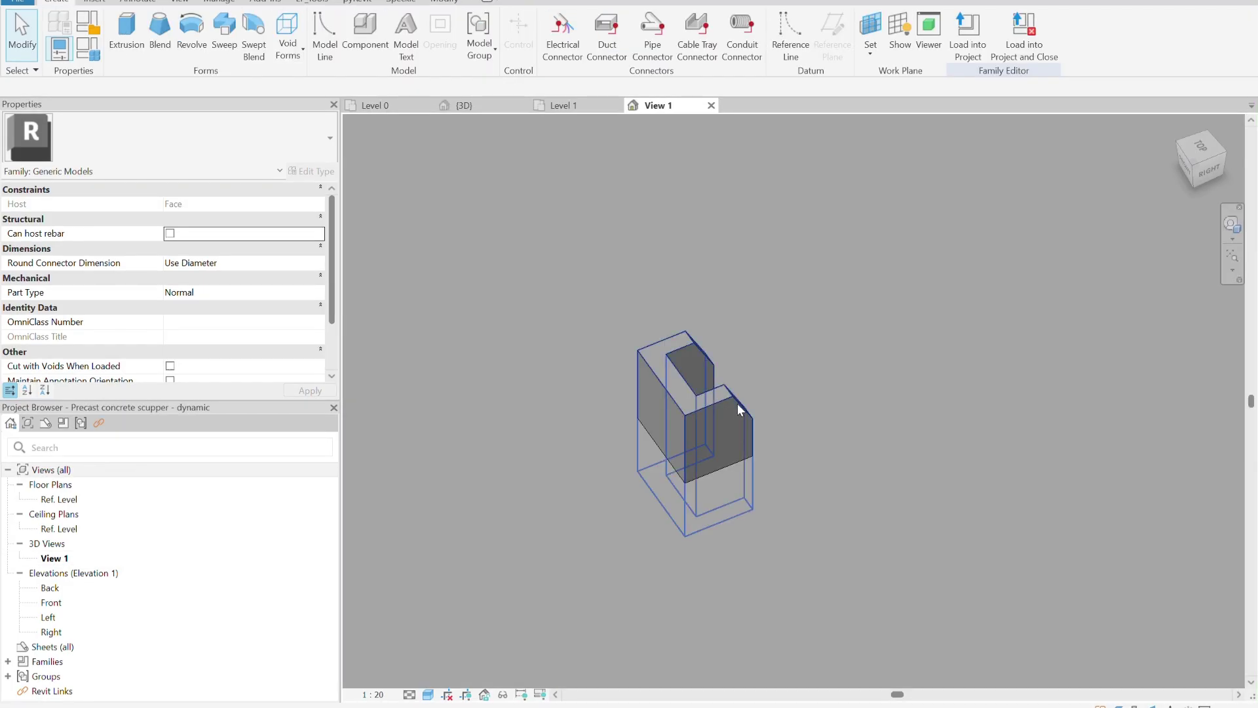
{"action": "middle_click_drag", "start_coordinate": [737, 403], "coordinate": [870, 305], "text": "shift"}
Create the family type N1 in Family Types.
{"action": "middle_click_drag", "start_coordinate": [870, 305], "coordinate": [739, 285], "text": "shift"}
{"action": "left_click", "coordinate": [86, 50]}
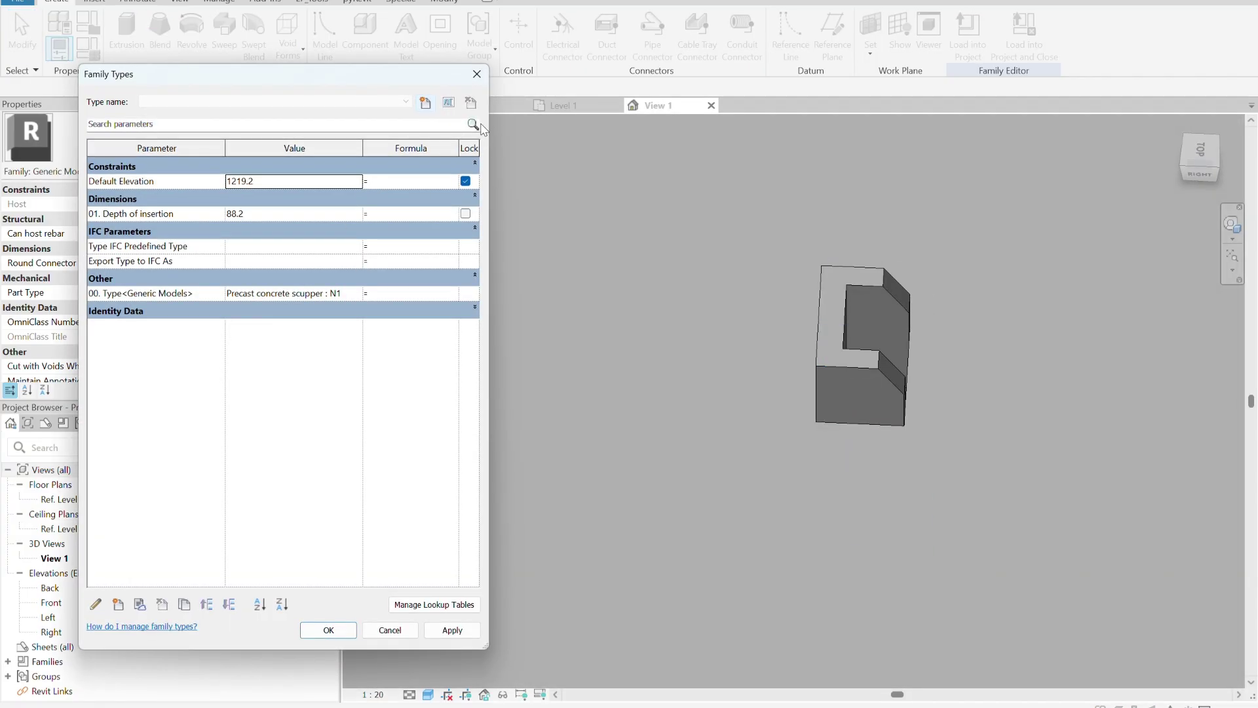
{"action": "left_click", "coordinate": [425, 104]}
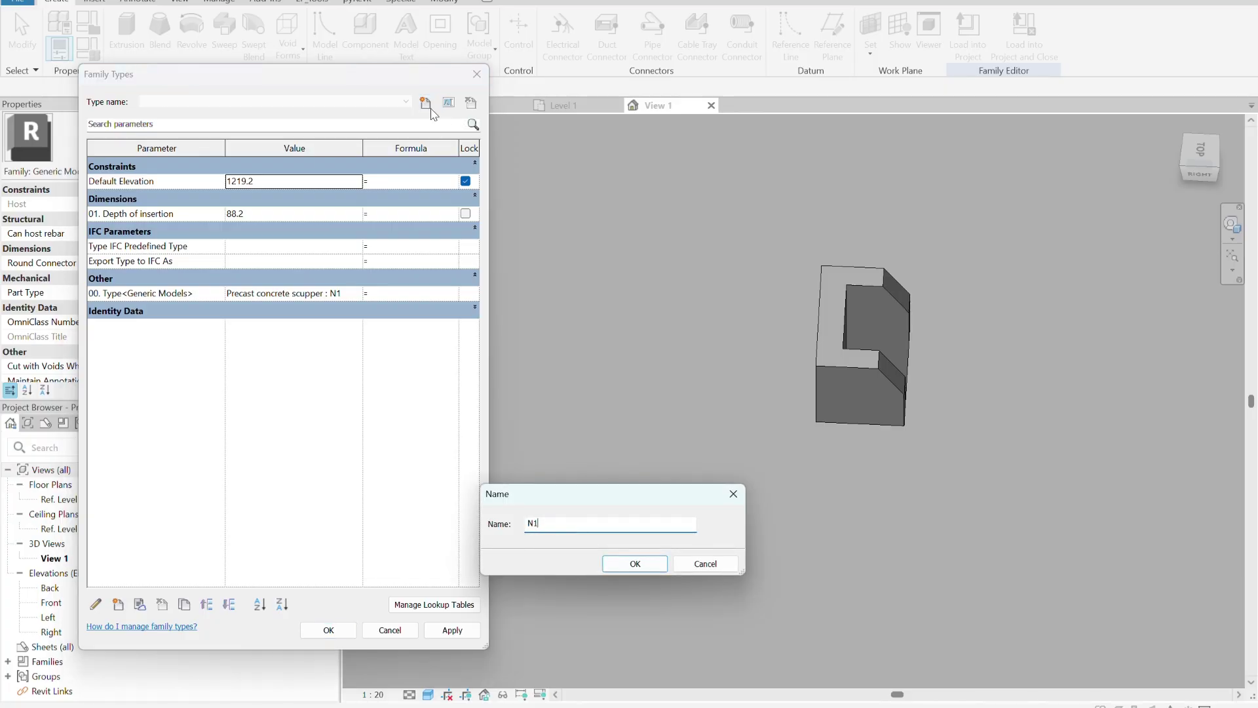
{"action": "left_click", "coordinate": [663, 562]}
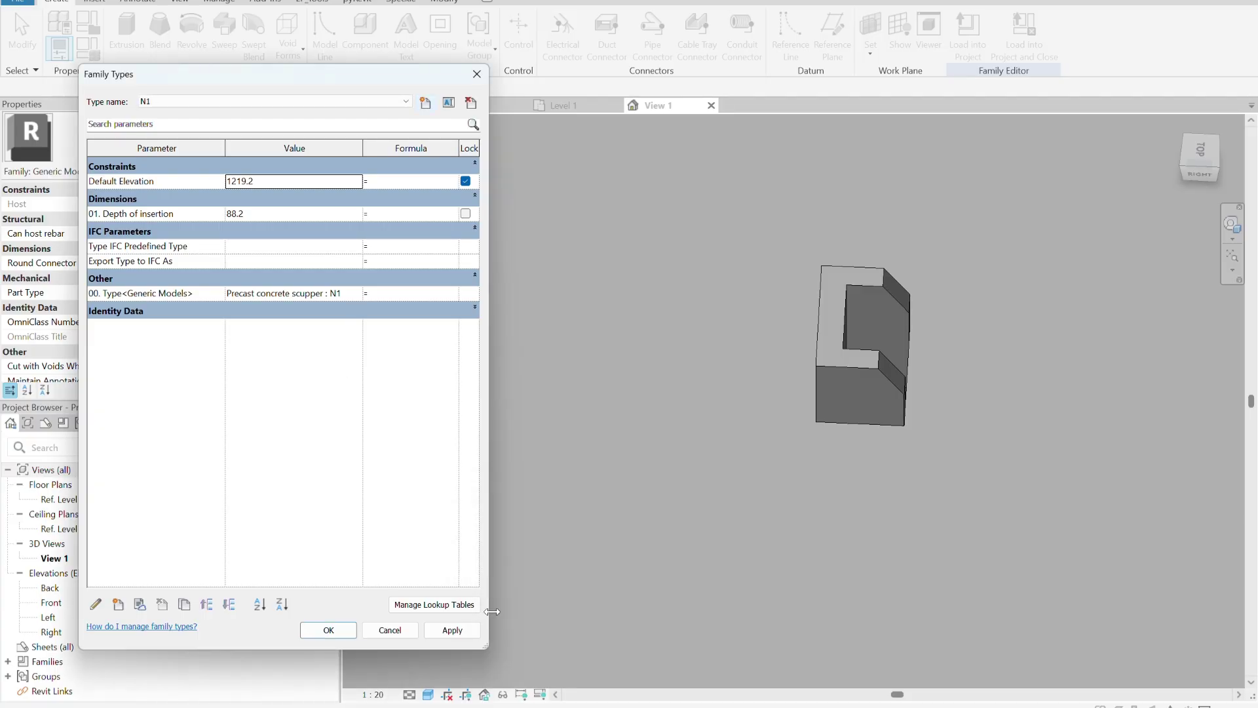
{"action": "left_click", "coordinate": [329, 631]}
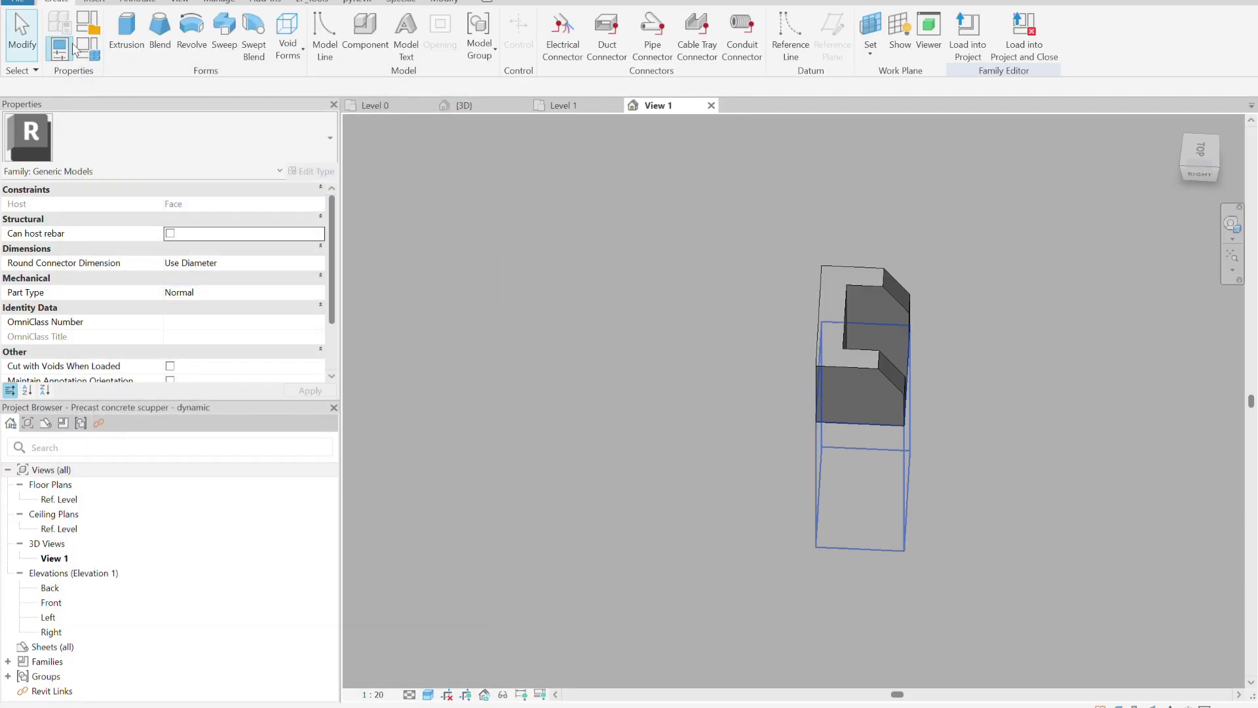
Add family type N2 with its Type set to the N2 scupper, and apply.
{"action": "left_click", "coordinate": [64, 47]}
{"action": "left_click", "coordinate": [425, 104]}
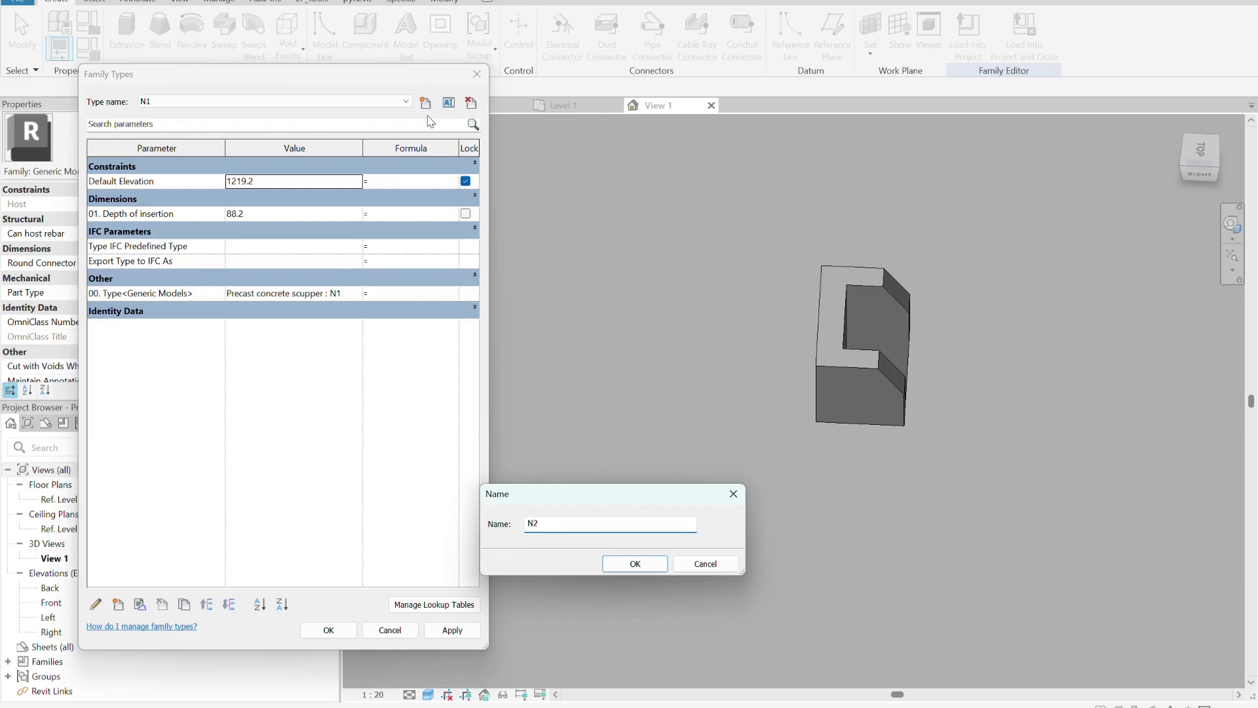
{"action": "left_click", "coordinate": [638, 565]}
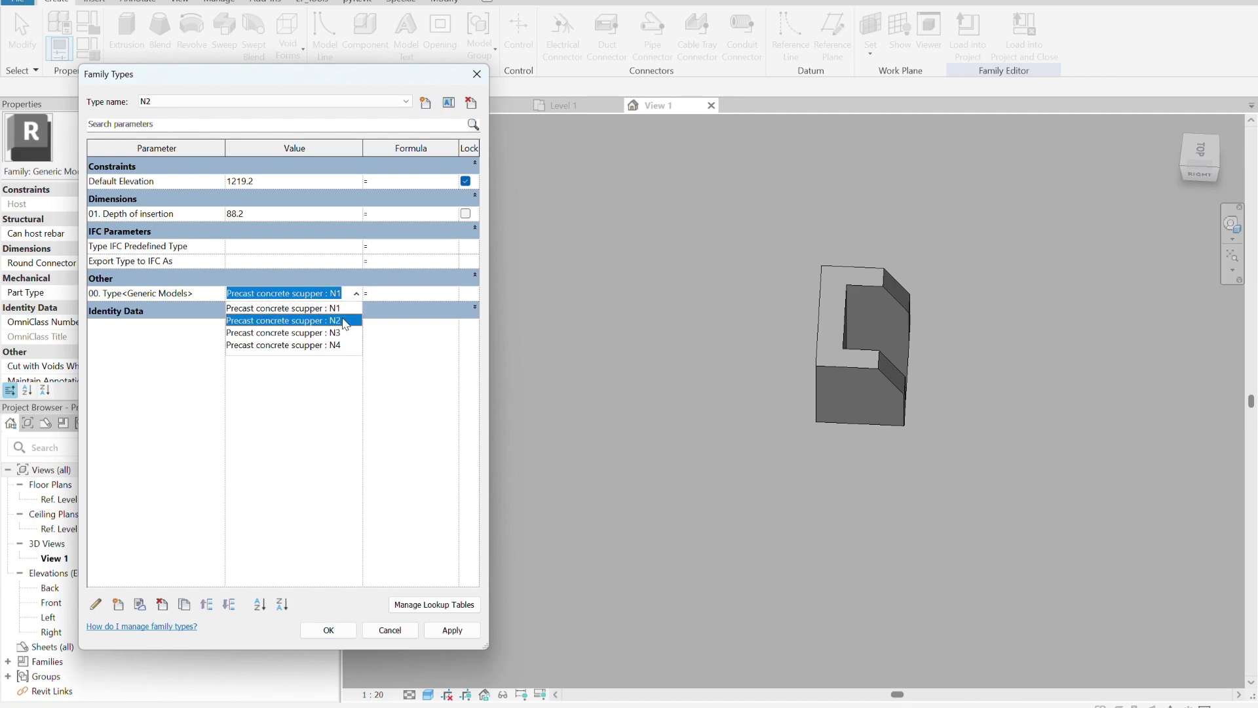
{"action": "left_click", "coordinate": [345, 321]}
{"action": "left_click", "coordinate": [445, 630]}
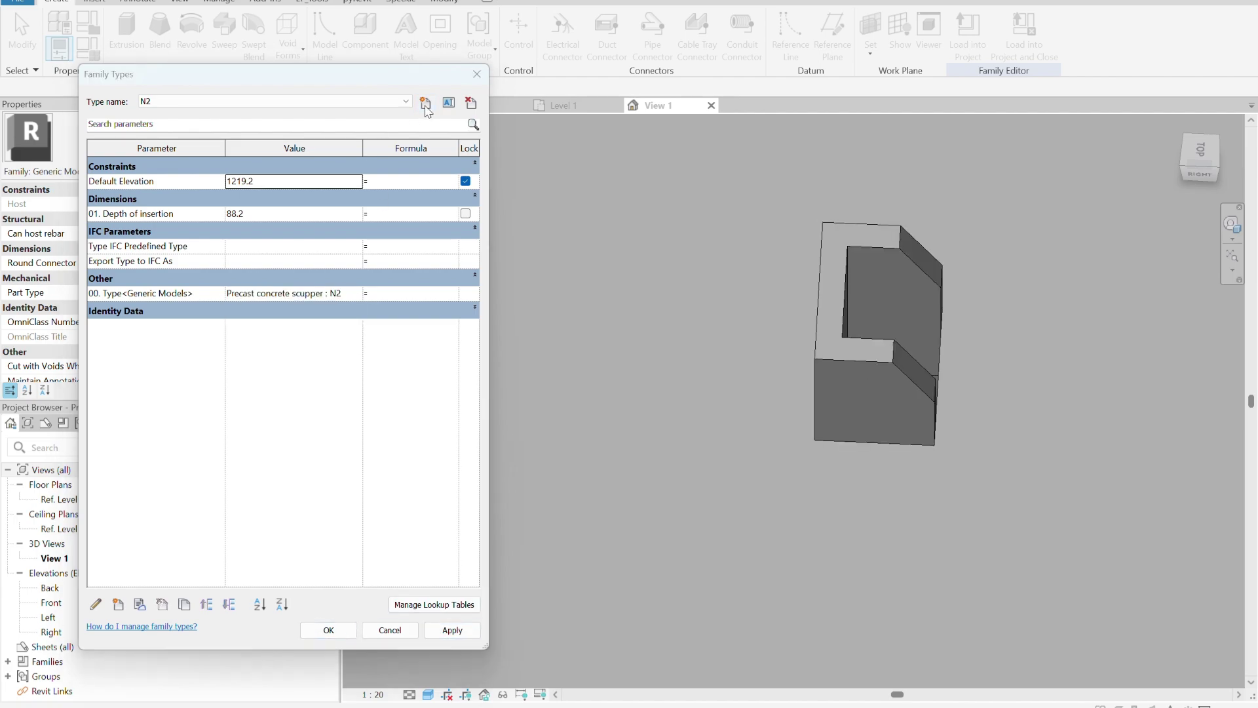
Add family type N3 with its Type set to the N3 scupper, and apply.
{"action": "left_click", "coordinate": [426, 104]}
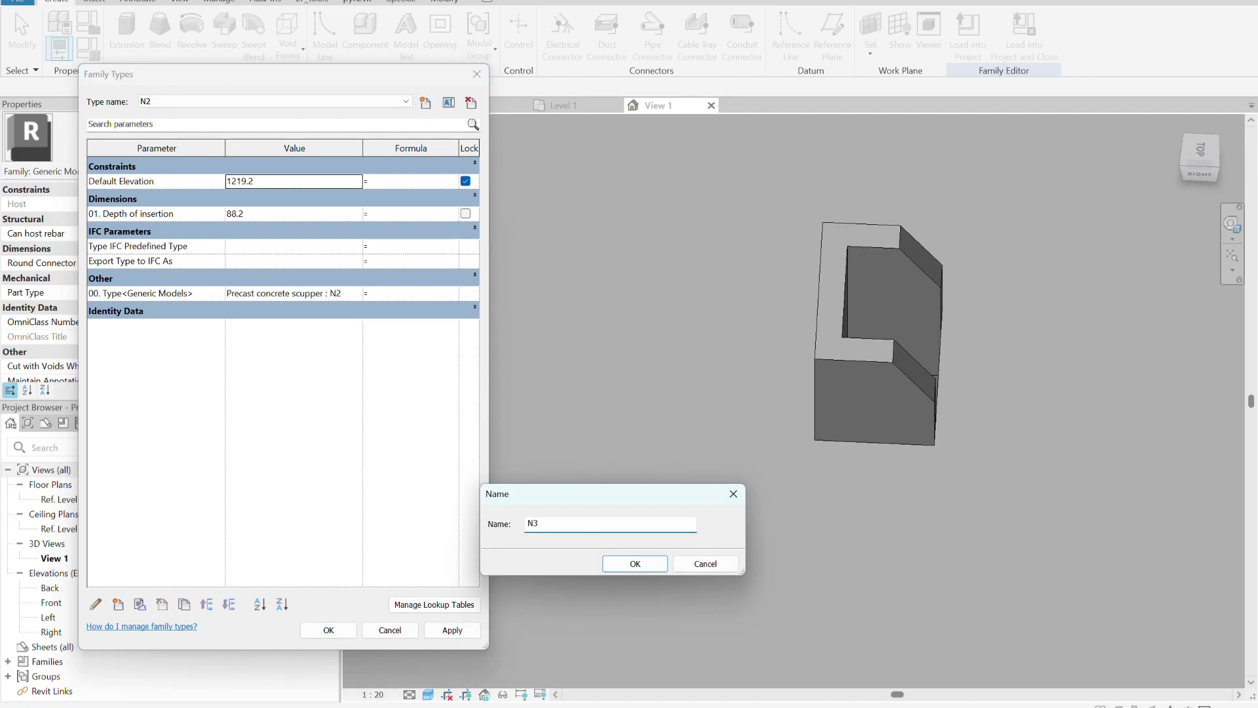
{"action": "left_click", "coordinate": [616, 566]}
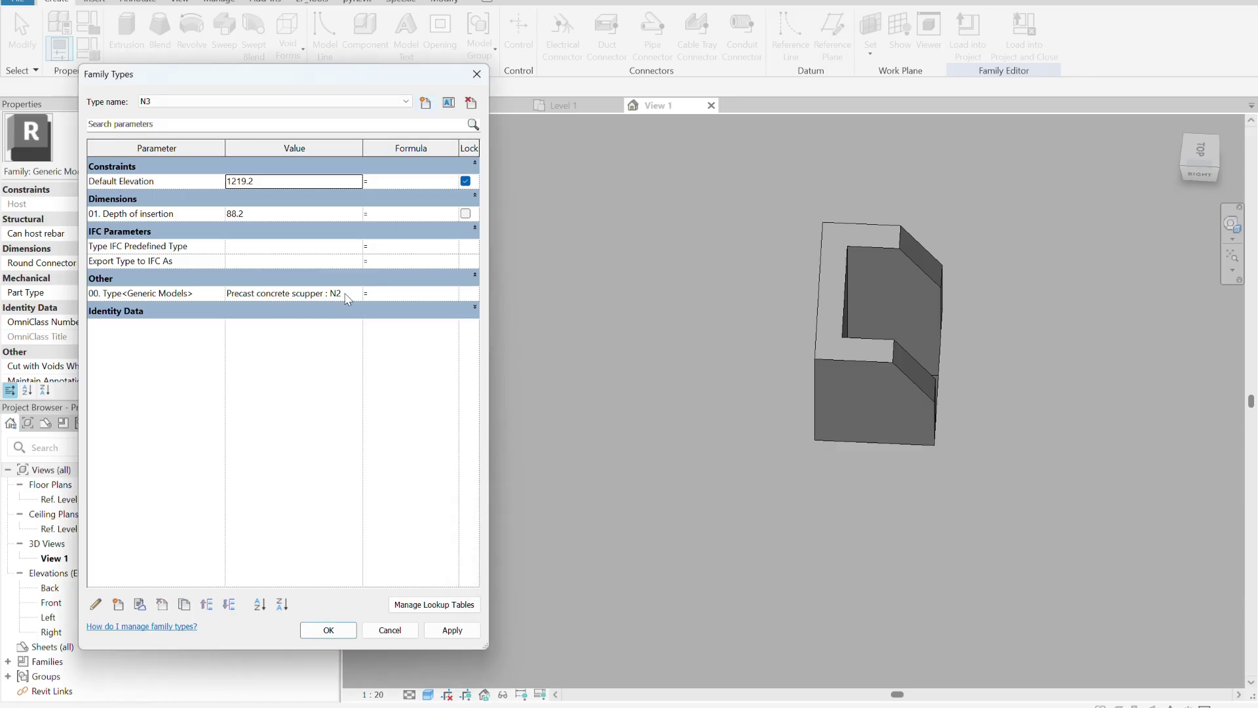
{"action": "left_click", "coordinate": [341, 293]}
{"action": "left_click", "coordinate": [356, 294]}
{"action": "left_click", "coordinate": [336, 334]}
{"action": "left_click", "coordinate": [450, 629]}
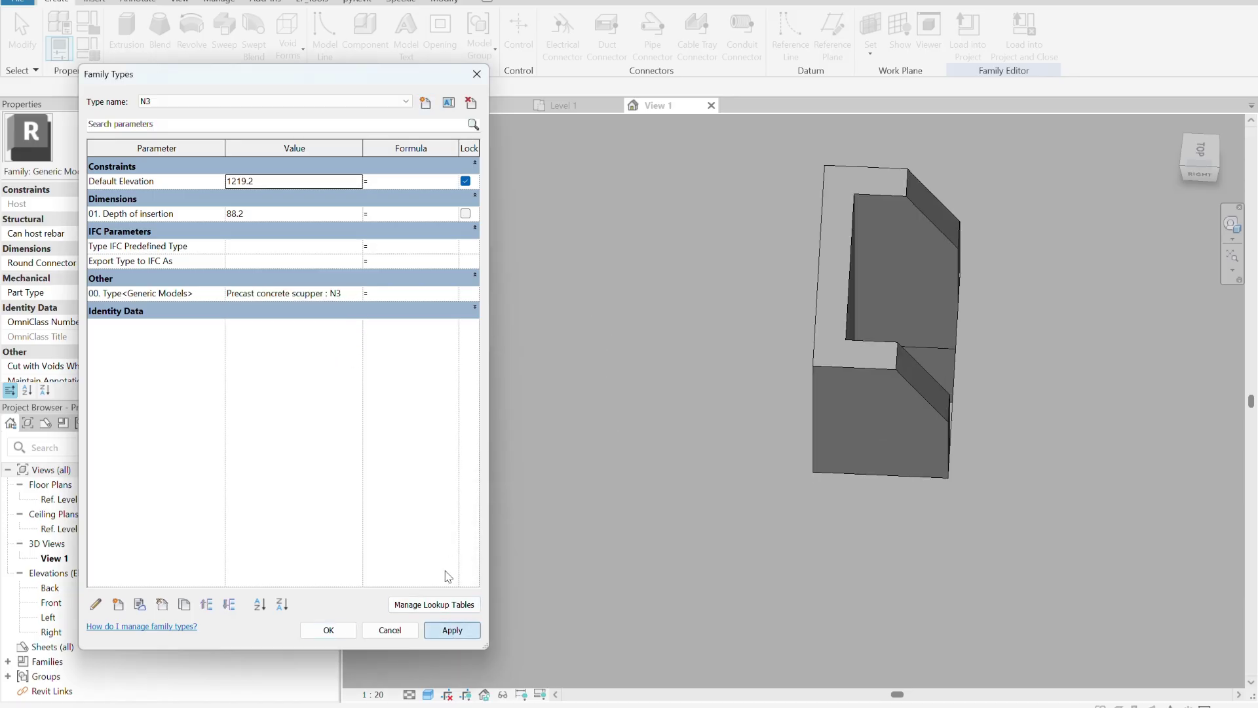
Add family type N4 with its Type set to the N4 scupper, apply and close.
{"action": "left_click", "coordinate": [426, 106]}
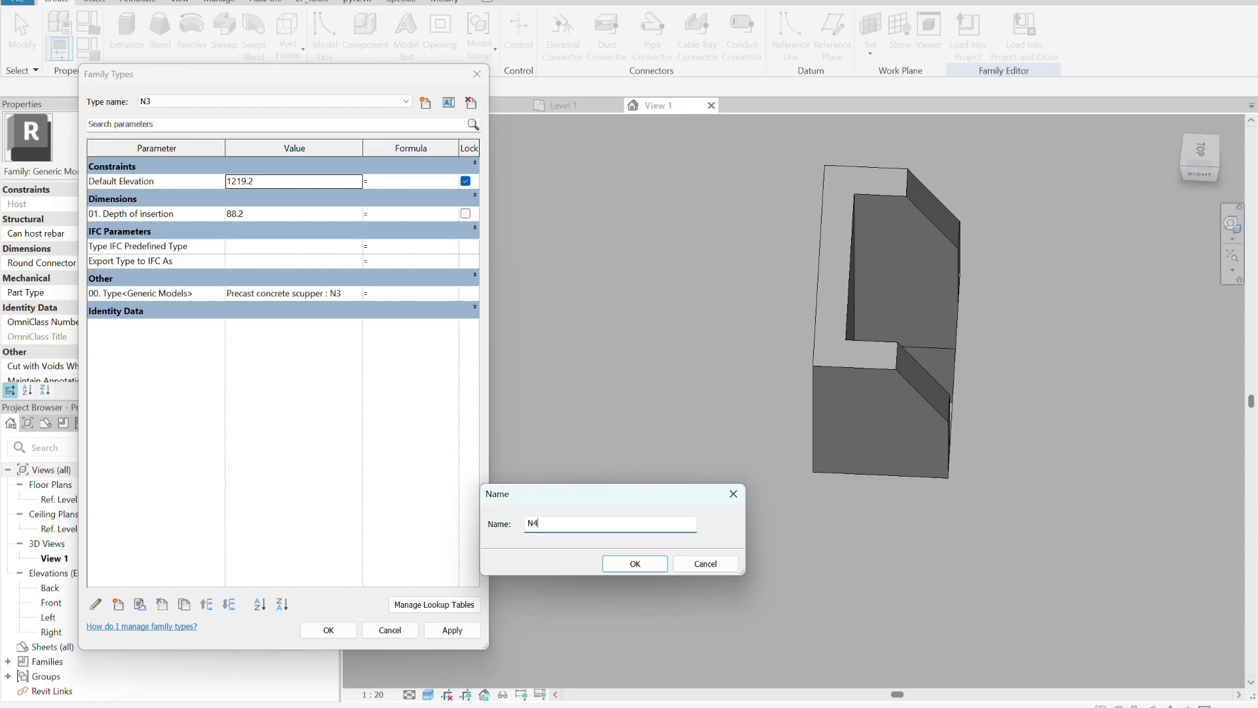
{"action": "left_click", "coordinate": [617, 565]}
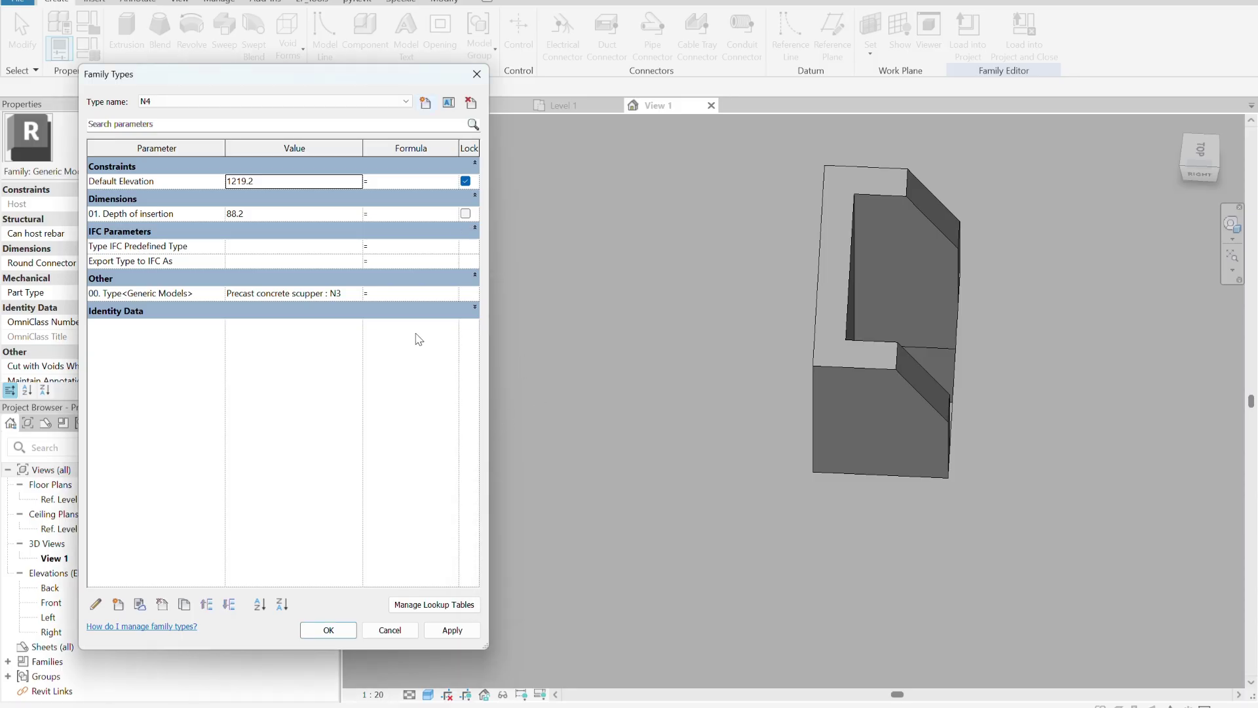
{"action": "left_click", "coordinate": [360, 296]}
{"action": "left_click", "coordinate": [336, 345]}
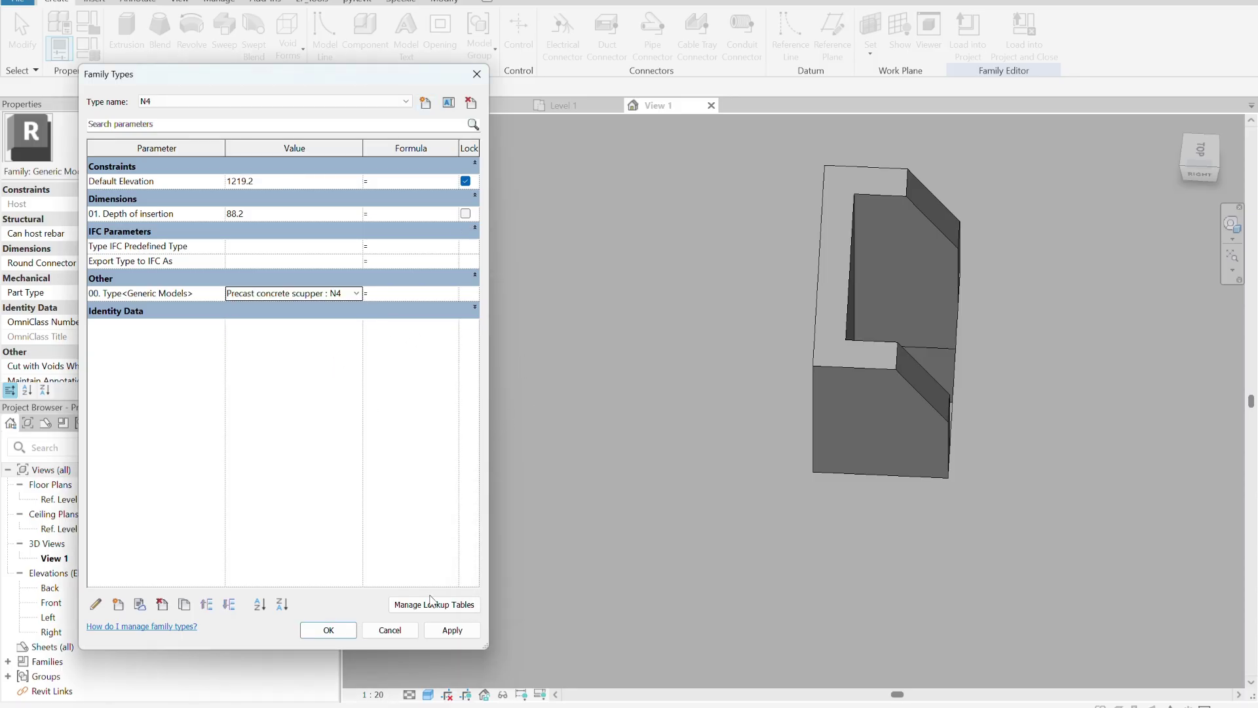
{"action": "left_click", "coordinate": [452, 630]}
{"action": "left_click", "coordinate": [328, 629]}
{"action": "scroll", "coordinate": [472, 452], "scroll_direction": "down", "scroll_amount": 4}
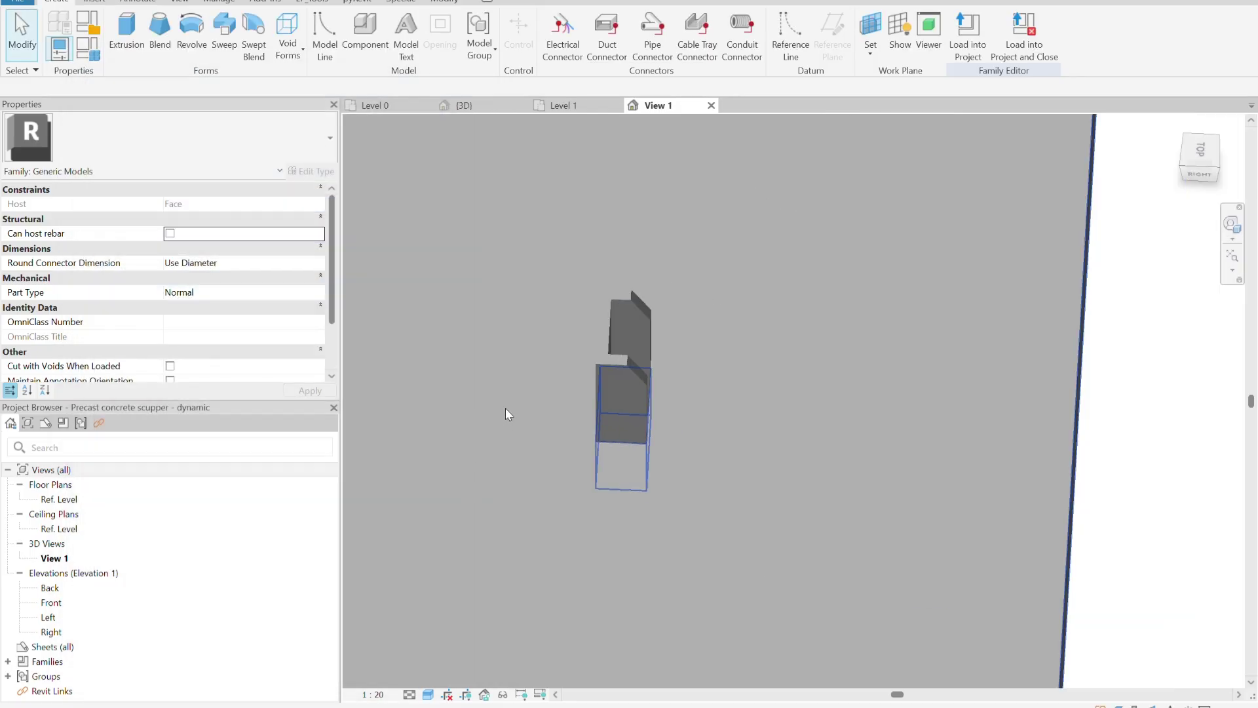
Save the family as 'Precast concrete scupper - dynamic.rfa', replacing the existing file.
{"action": "middle_click_drag", "start_coordinate": [658, 416], "coordinate": [734, 485], "text": "shift"}
{"action": "left_click", "coordinate": [19, 1]}
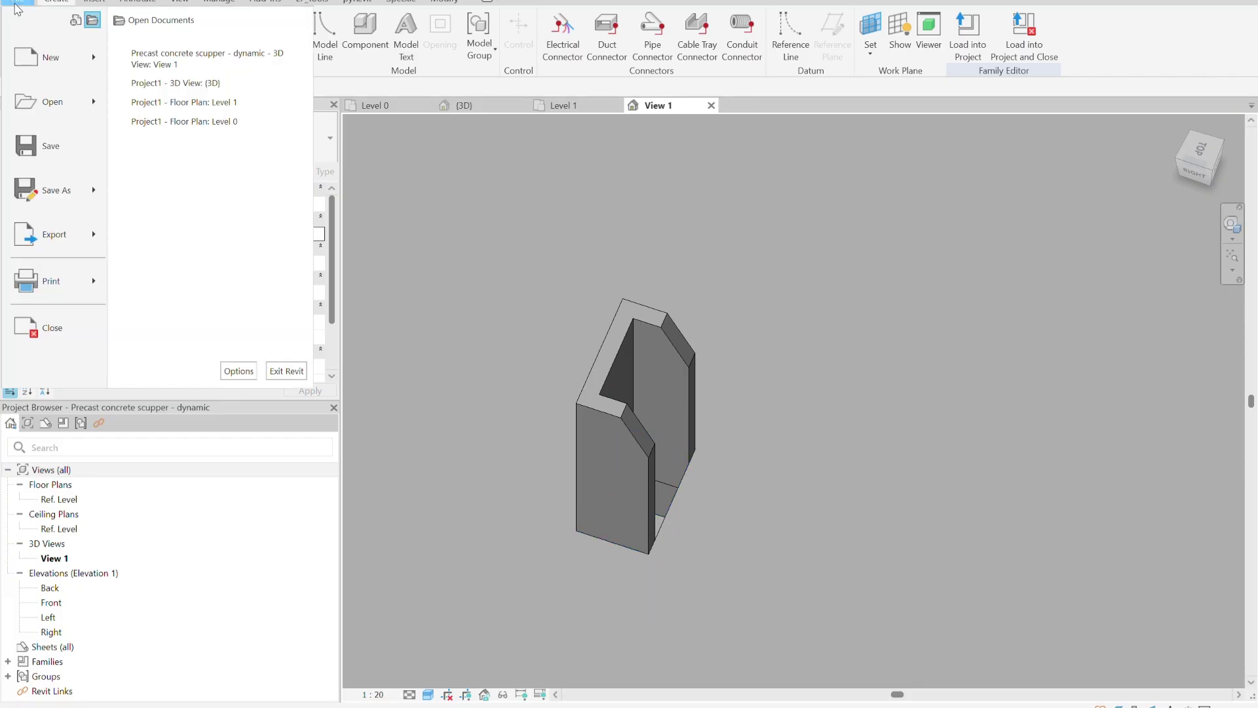
{"action": "mouse_move", "coordinate": [92, 187]}
{"action": "left_click", "coordinate": [199, 186]}
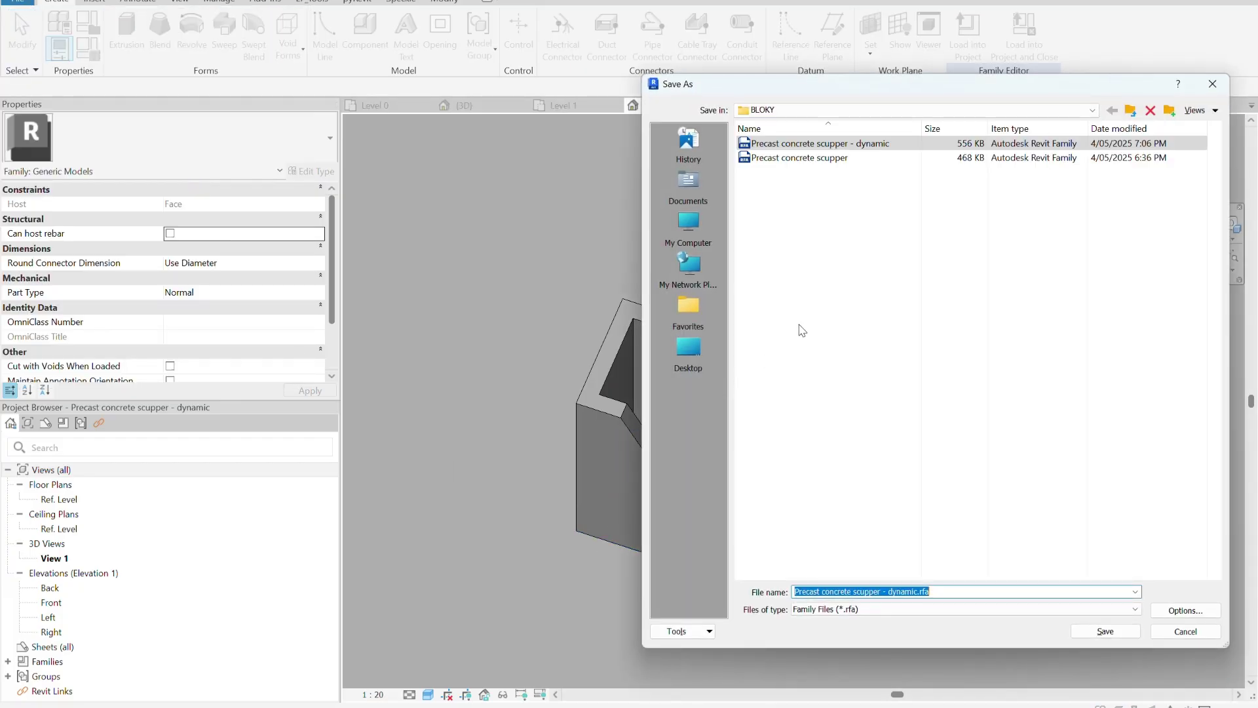
{"action": "left_click", "coordinate": [1106, 632]}
{"action": "left_click", "coordinate": [663, 371]}
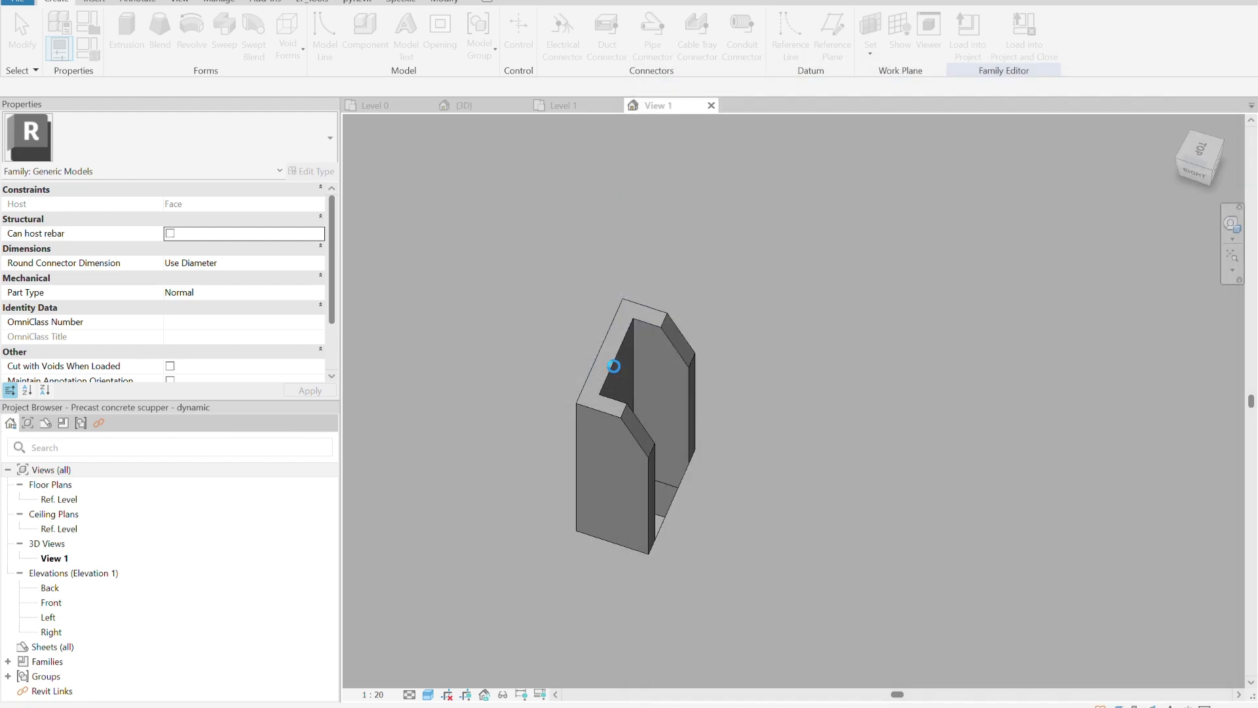
{"action": "middle_click_drag", "start_coordinate": [819, 283], "coordinate": [701, 308]}
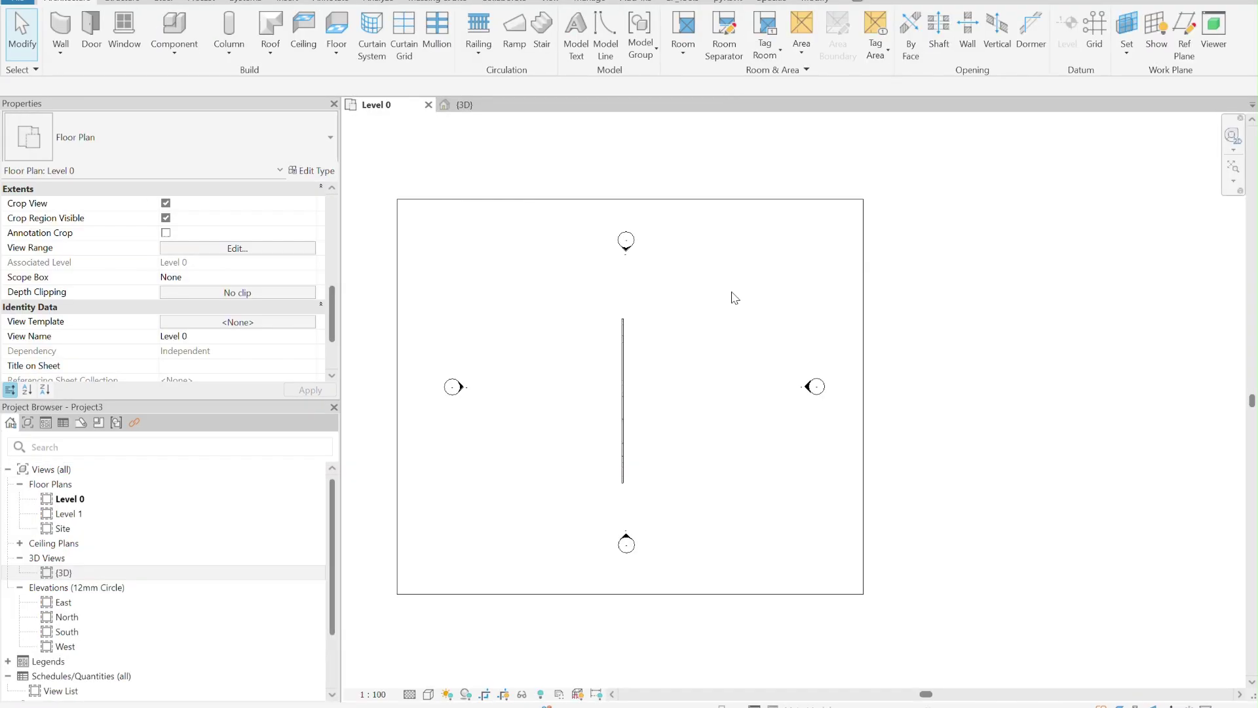
In the project 3D view, load 'Precast concrete scupper - dynamic.rfa' and place an N1 scupper on the wall face.
{"action": "left_click", "coordinate": [468, 105]}
{"action": "middle_click_drag", "start_coordinate": [759, 390], "coordinate": [668, 348], "text": "shift"}
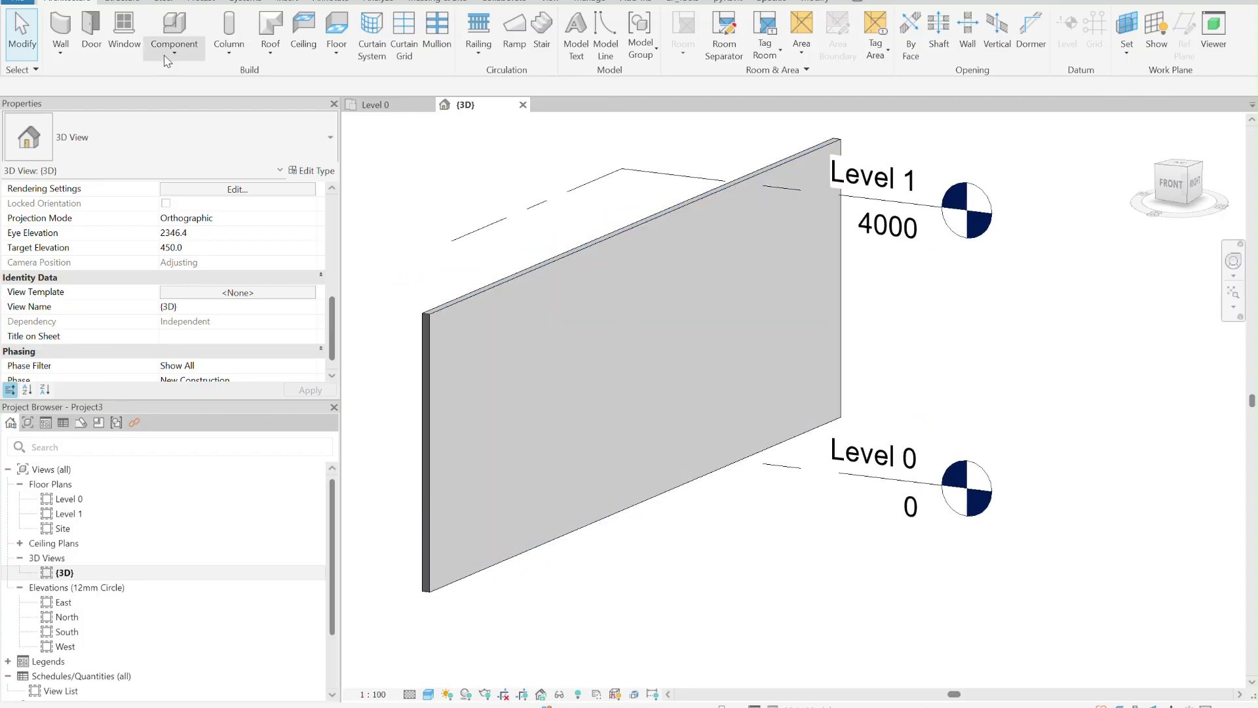
{"action": "left_click", "coordinate": [170, 28]}
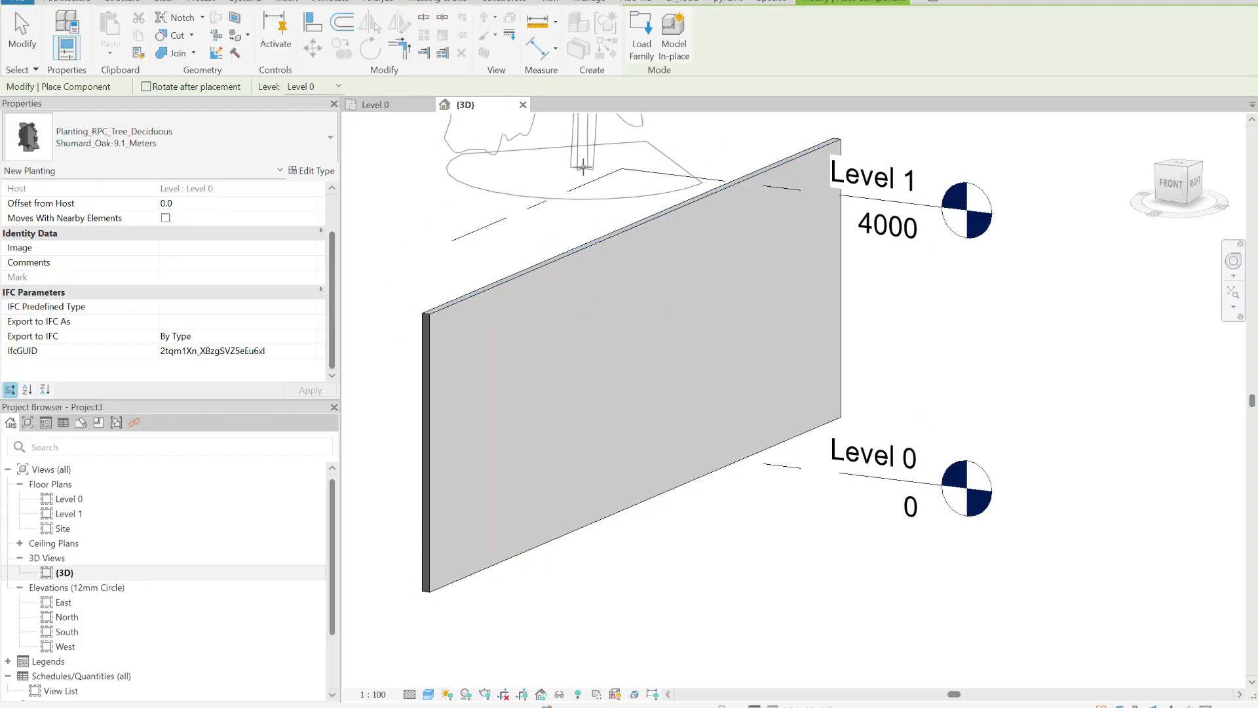
{"action": "left_click", "coordinate": [644, 37]}
{"action": "left_click", "coordinate": [544, 232]}
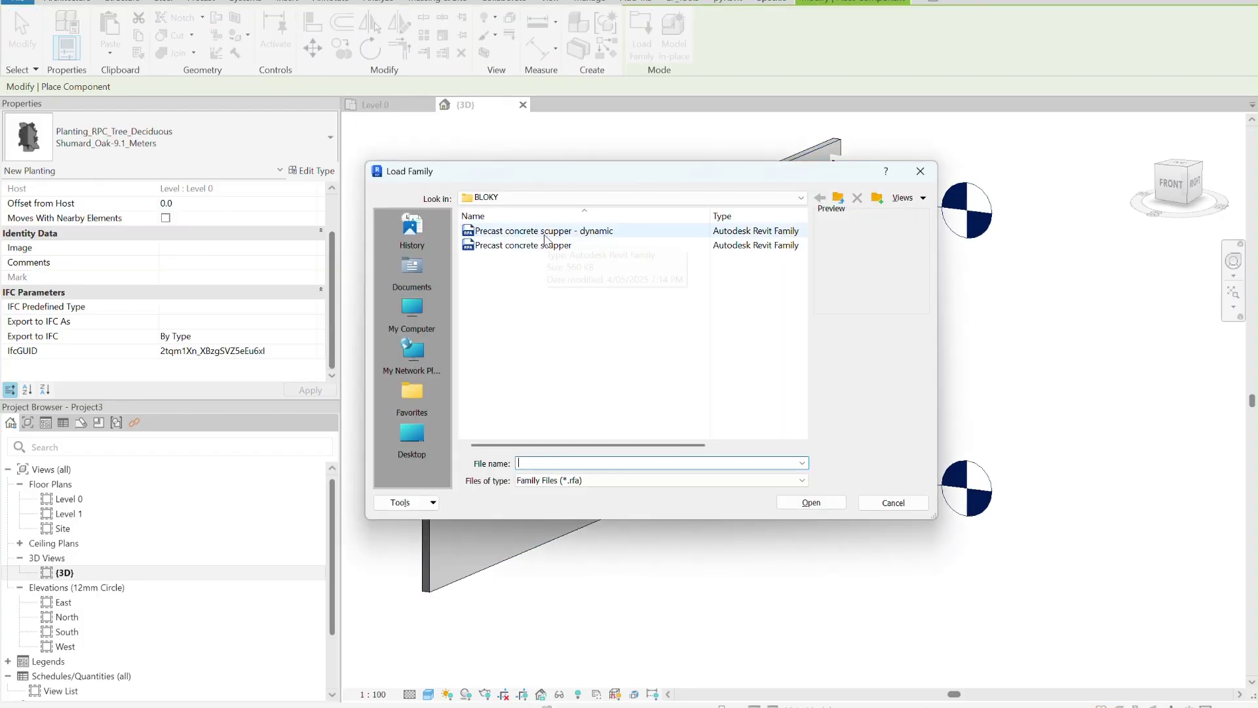
{"action": "left_click", "coordinate": [813, 503]}
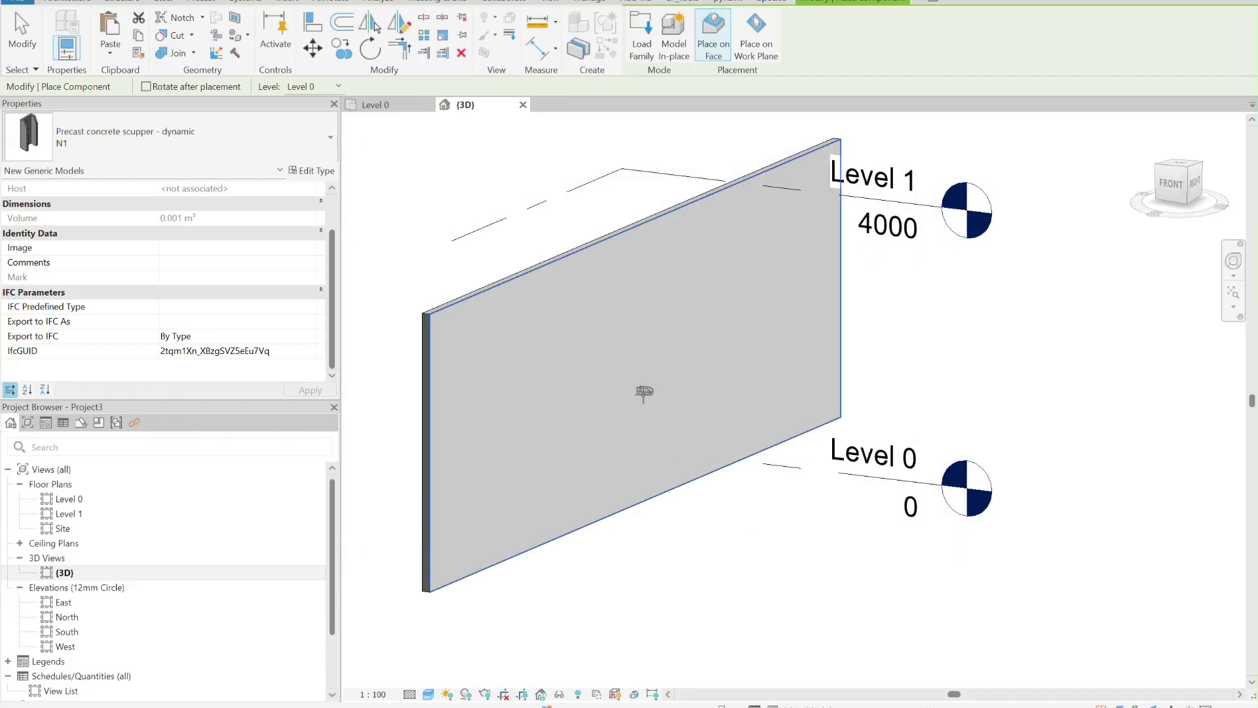
{"action": "scroll", "coordinate": [632, 369], "scroll_direction": "up", "scroll_amount": 3}
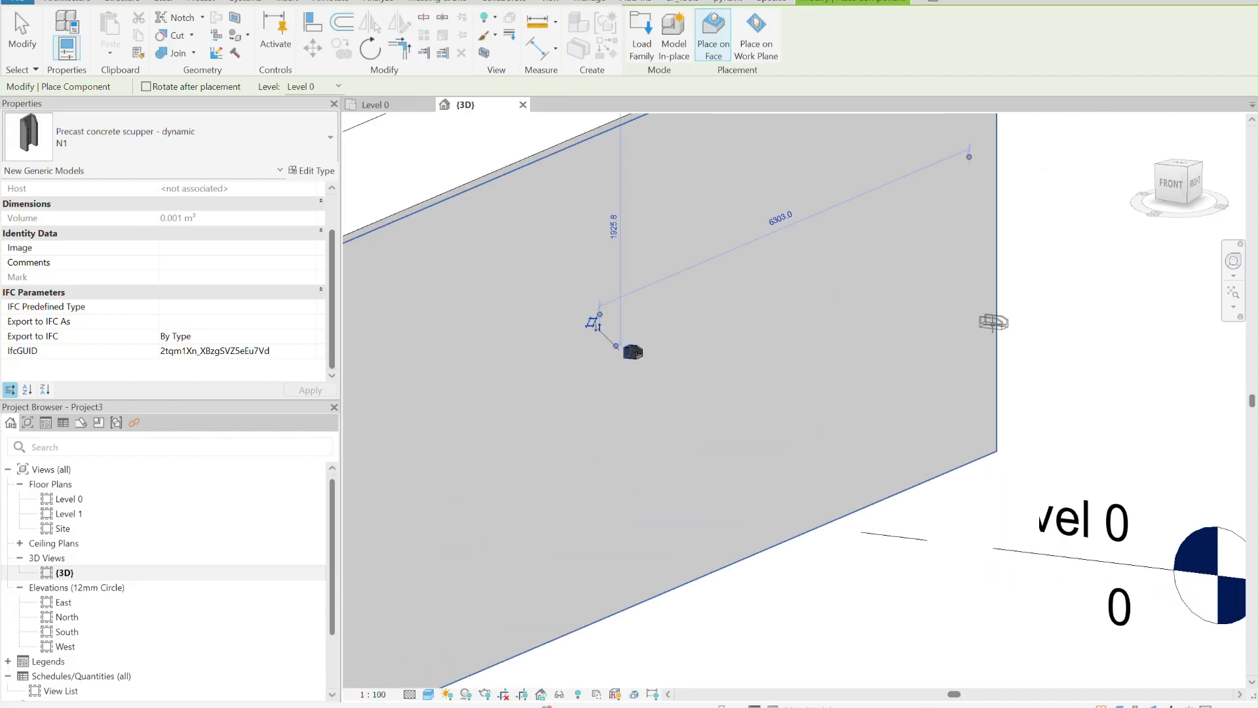
{"action": "left_click", "coordinate": [26, 26]}
Orbit around both sides of the wall to inspect the placed N1 scupper.
{"action": "scroll", "coordinate": [679, 336], "scroll_direction": "up", "scroll_amount": 2}
{"action": "middle_click_drag", "start_coordinate": [680, 337], "coordinate": [484, 386], "text": "shift"}
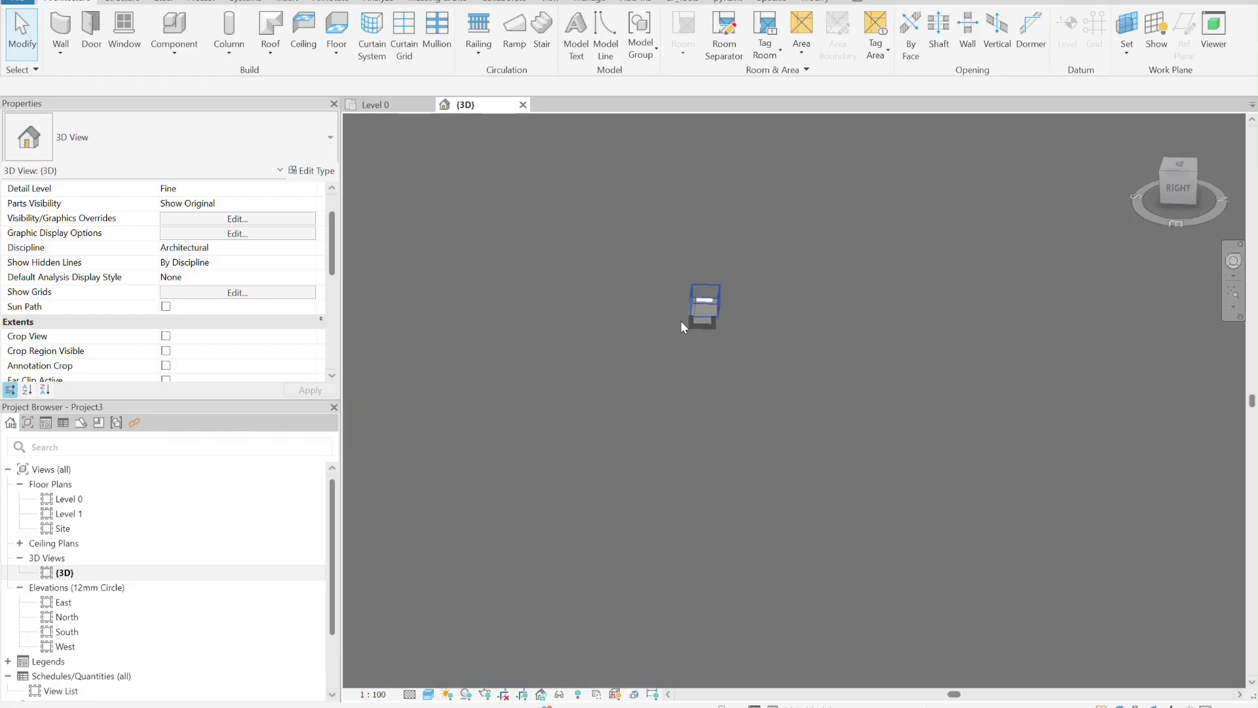
{"action": "left_click", "coordinate": [722, 312]}
{"action": "scroll", "coordinate": [722, 312], "scroll_direction": "down", "scroll_amount": 5}
{"action": "middle_click_drag", "start_coordinate": [681, 400], "coordinate": [852, 413], "text": "shift"}
{"action": "left_click", "coordinate": [720, 439]}
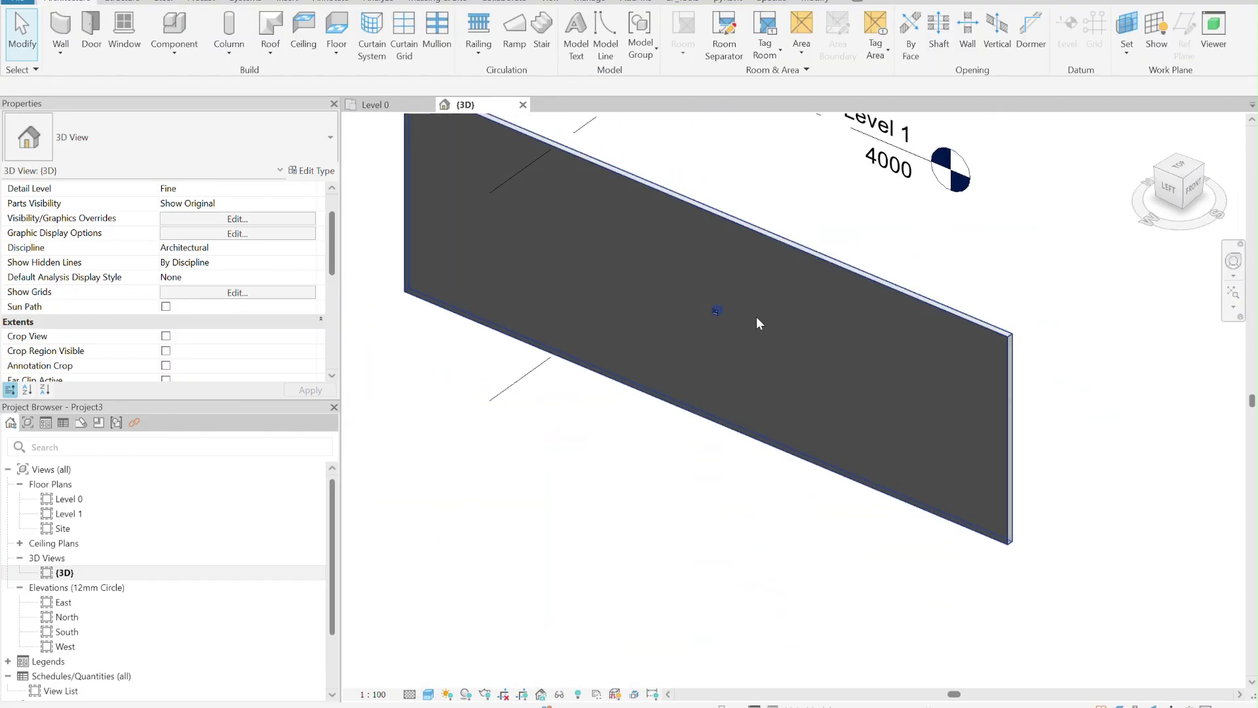
{"action": "scroll", "coordinate": [691, 289], "scroll_direction": "up", "scroll_amount": 5}
{"action": "scroll", "coordinate": [688, 305], "scroll_direction": "down", "scroll_amount": 5}
{"action": "middle_click_drag", "start_coordinate": [847, 344], "coordinate": [970, 367], "text": "shift"}
{"action": "scroll", "coordinate": [717, 311], "scroll_direction": "up", "scroll_amount": 3}
{"action": "scroll", "coordinate": [825, 343], "scroll_direction": "down", "scroll_amount": 5}
{"action": "middle_click_drag", "start_coordinate": [826, 346], "coordinate": [516, 508], "text": "shift"}
{"action": "middle_click_drag", "start_coordinate": [516, 508], "coordinate": [419, 488], "text": "shift"}
In the Level 1 floor plan, change the N1 scupper's Depth of insertion from 88.2 to 120.
{"action": "left_click", "coordinate": [376, 105]}
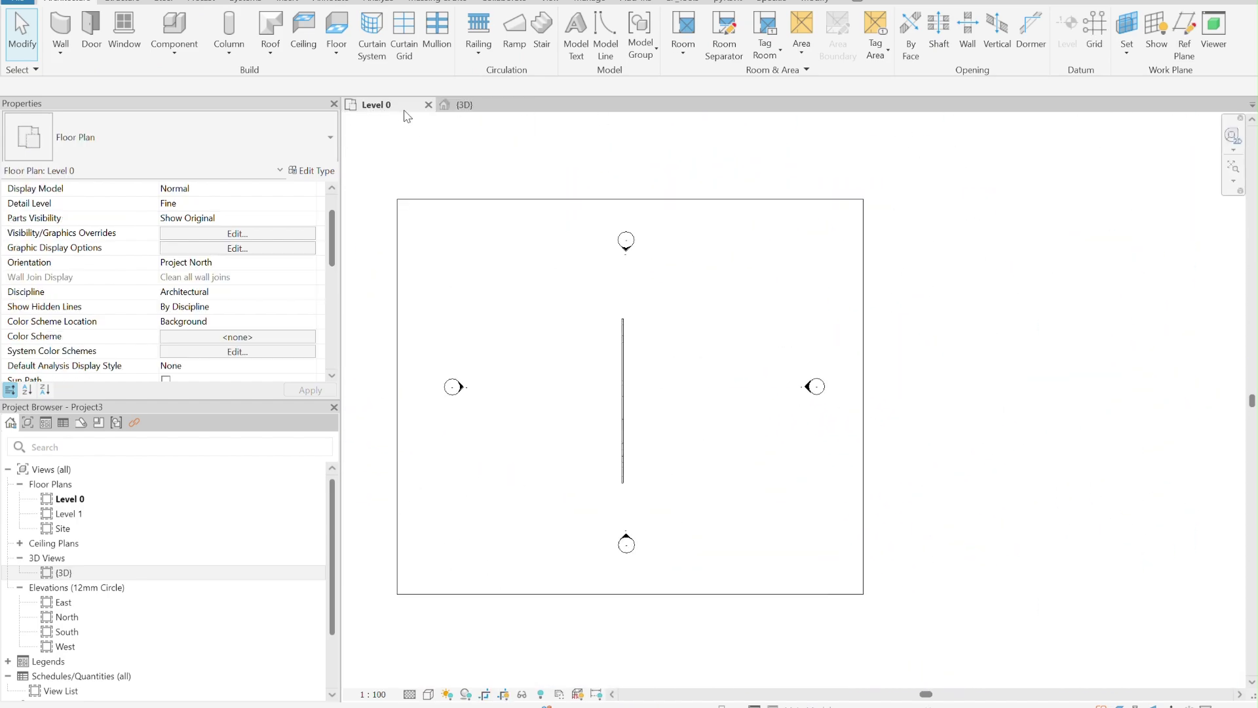
{"action": "scroll", "coordinate": [544, 429], "scroll_direction": "up", "scroll_amount": 4}
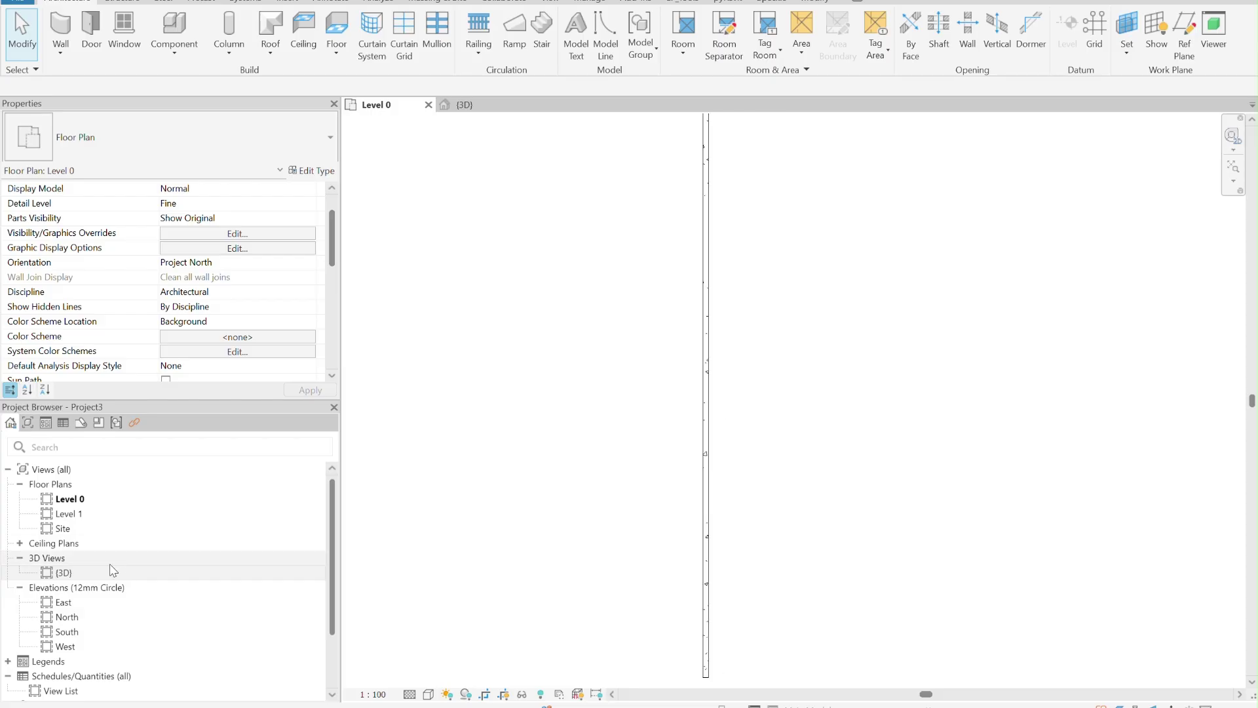
{"action": "double_click", "coordinate": [68, 513]}
{"action": "scroll", "coordinate": [632, 380], "scroll_direction": "up", "scroll_amount": 6}
{"action": "middle_click_drag", "start_coordinate": [658, 254], "coordinate": [607, 331]}
{"action": "scroll", "coordinate": [656, 354], "scroll_direction": "up", "scroll_amount": 1}
{"action": "scroll", "coordinate": [596, 309], "scroll_direction": "down", "scroll_amount": 4}
{"action": "left_click", "coordinate": [666, 386]}
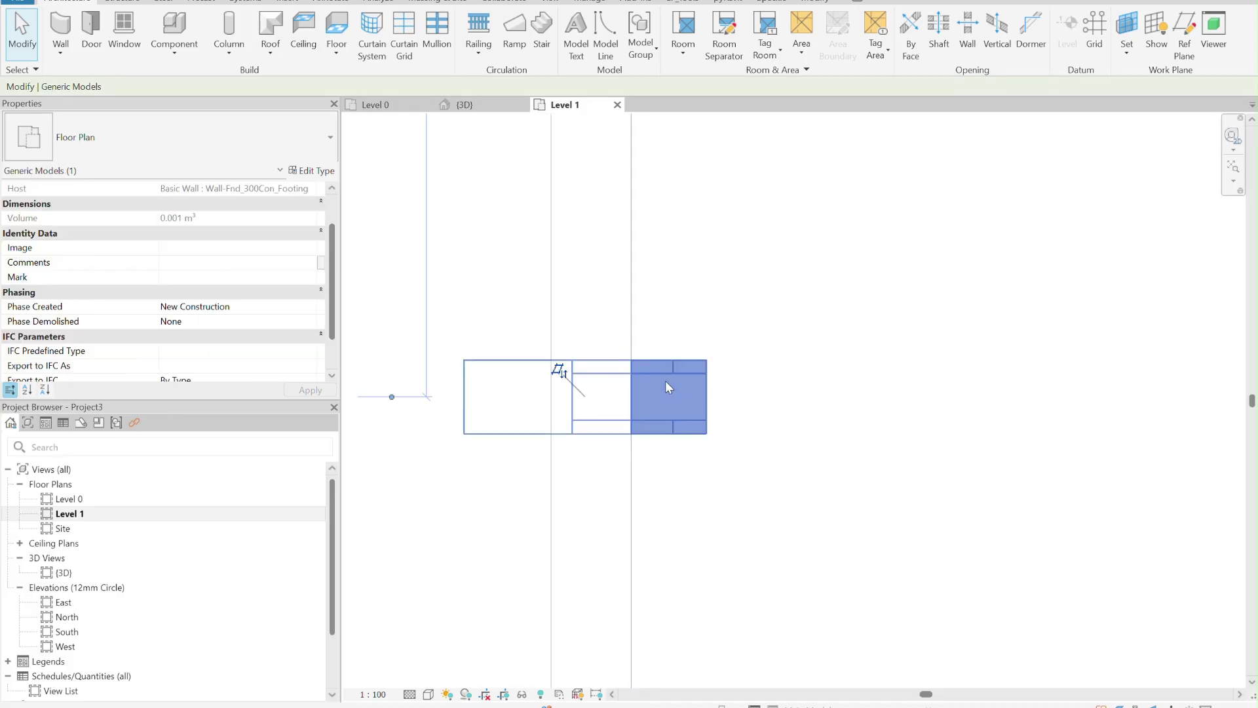
{"action": "left_click", "coordinate": [313, 171]}
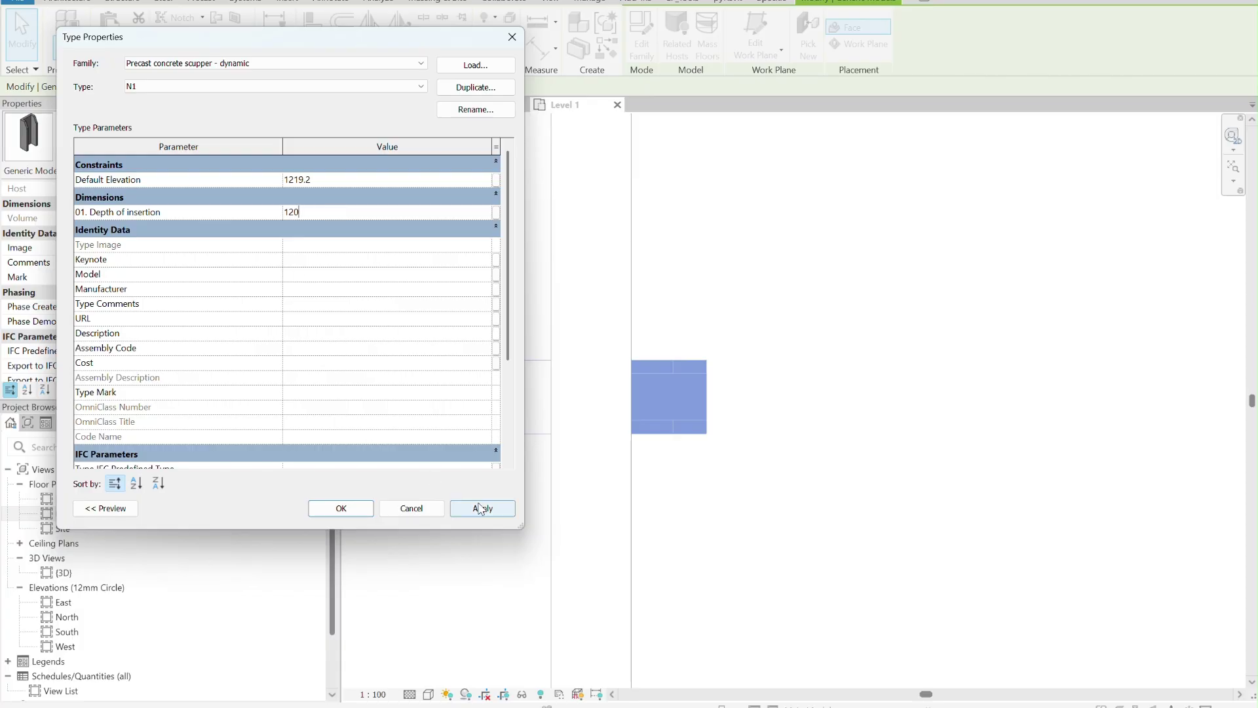
{"action": "left_click", "coordinate": [382, 510]}
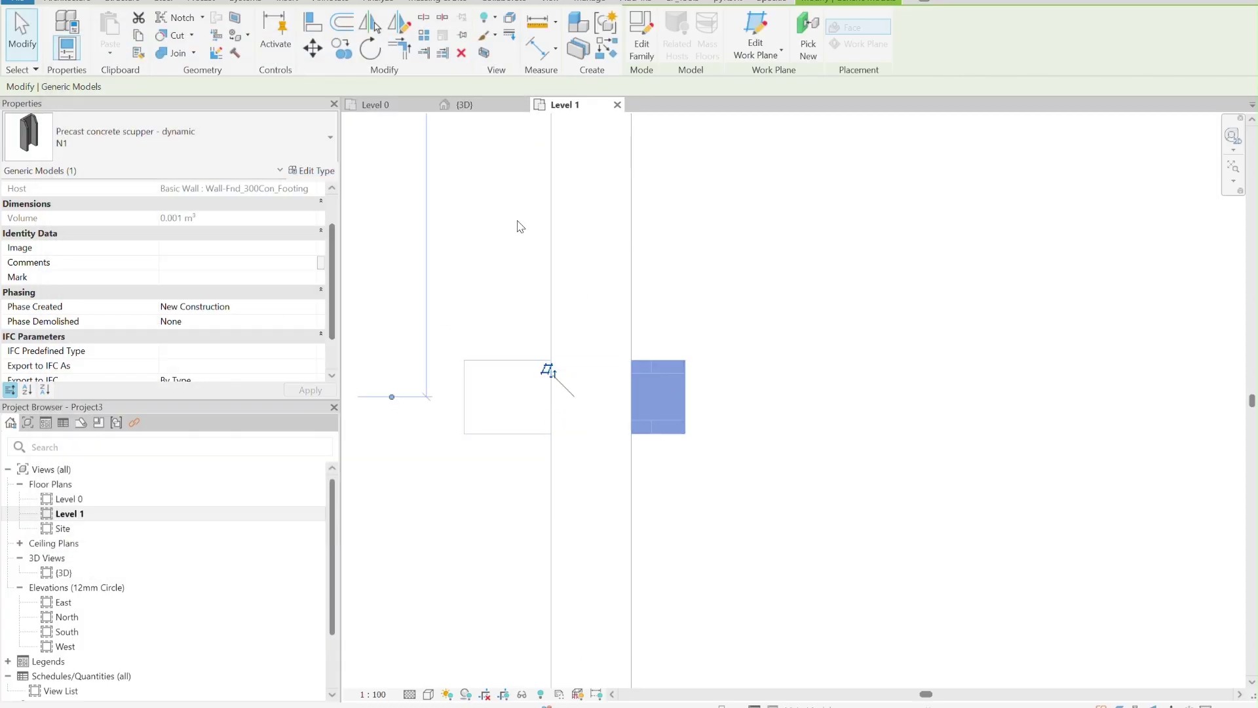
Return to the 3D view and orbit around the wall to check the scupper.
{"action": "left_click", "coordinate": [486, 105]}
{"action": "middle_click_drag", "start_coordinate": [677, 246], "coordinate": [843, 376], "text": "shift"}
{"action": "scroll", "coordinate": [635, 406], "scroll_direction": "up", "scroll_amount": 5}
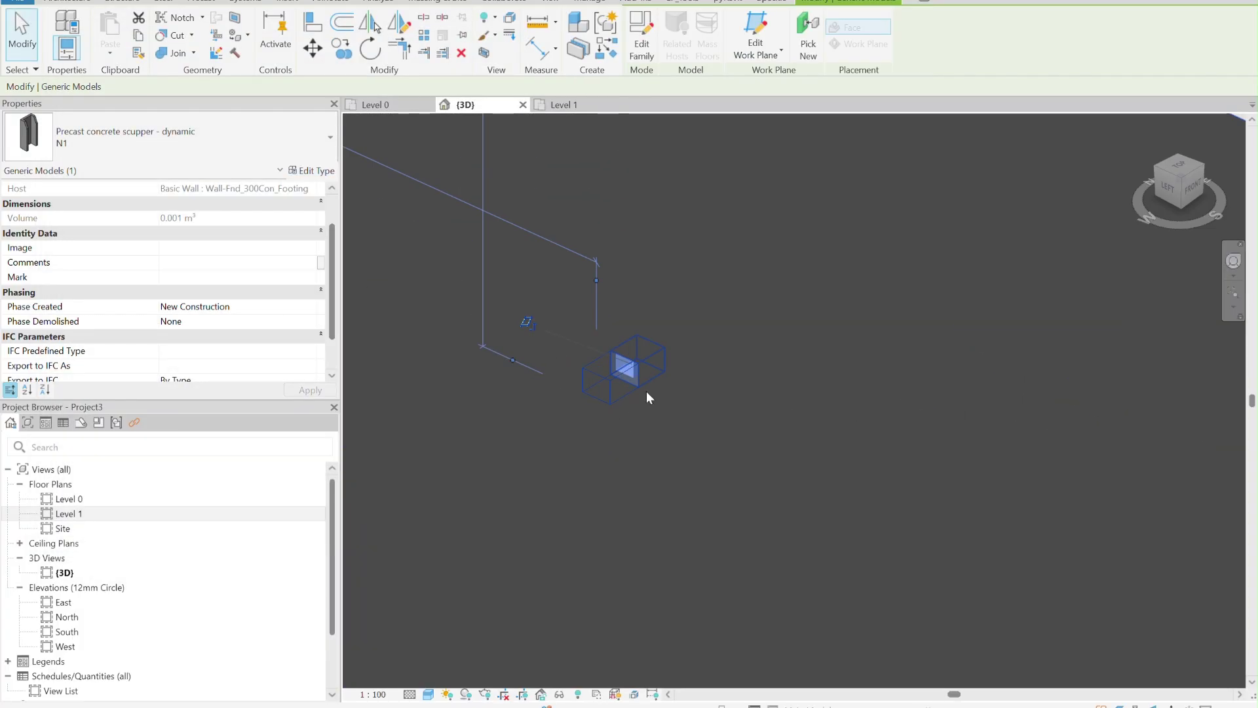
{"action": "scroll", "coordinate": [611, 360], "scroll_direction": "up", "scroll_amount": 5}
{"action": "middle_click_drag", "start_coordinate": [573, 319], "coordinate": [580, 352]}
{"action": "scroll", "coordinate": [580, 353], "scroll_direction": "down", "scroll_amount": 5}
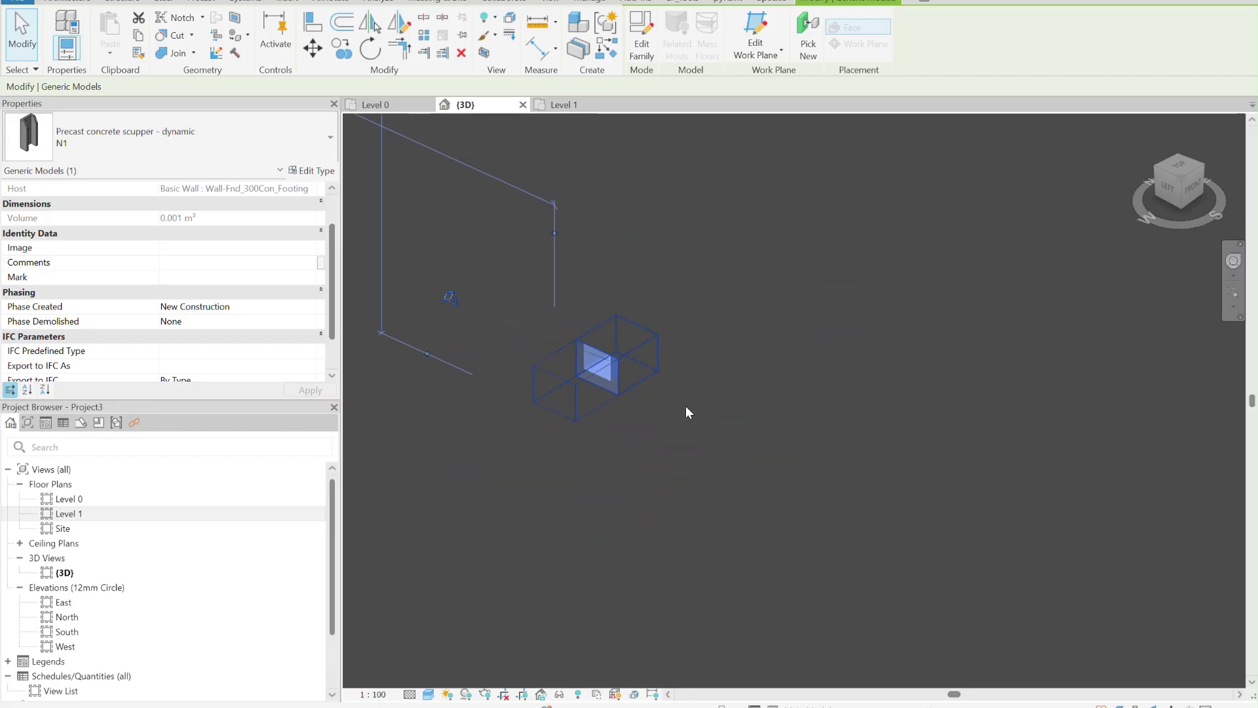
{"action": "scroll", "coordinate": [685, 406], "scroll_direction": "down", "scroll_amount": 3}
{"action": "left_click", "coordinate": [975, 350]}
{"action": "middle_click_drag", "start_coordinate": [976, 350], "coordinate": [658, 436], "text": "shift"}
{"action": "scroll", "coordinate": [665, 391], "scroll_direction": "up", "scroll_amount": 6}
{"action": "middle_click_drag", "start_coordinate": [753, 440], "coordinate": [901, 476], "text": "shift"}
{"action": "scroll", "coordinate": [600, 403], "scroll_direction": "down", "scroll_amount": 8}
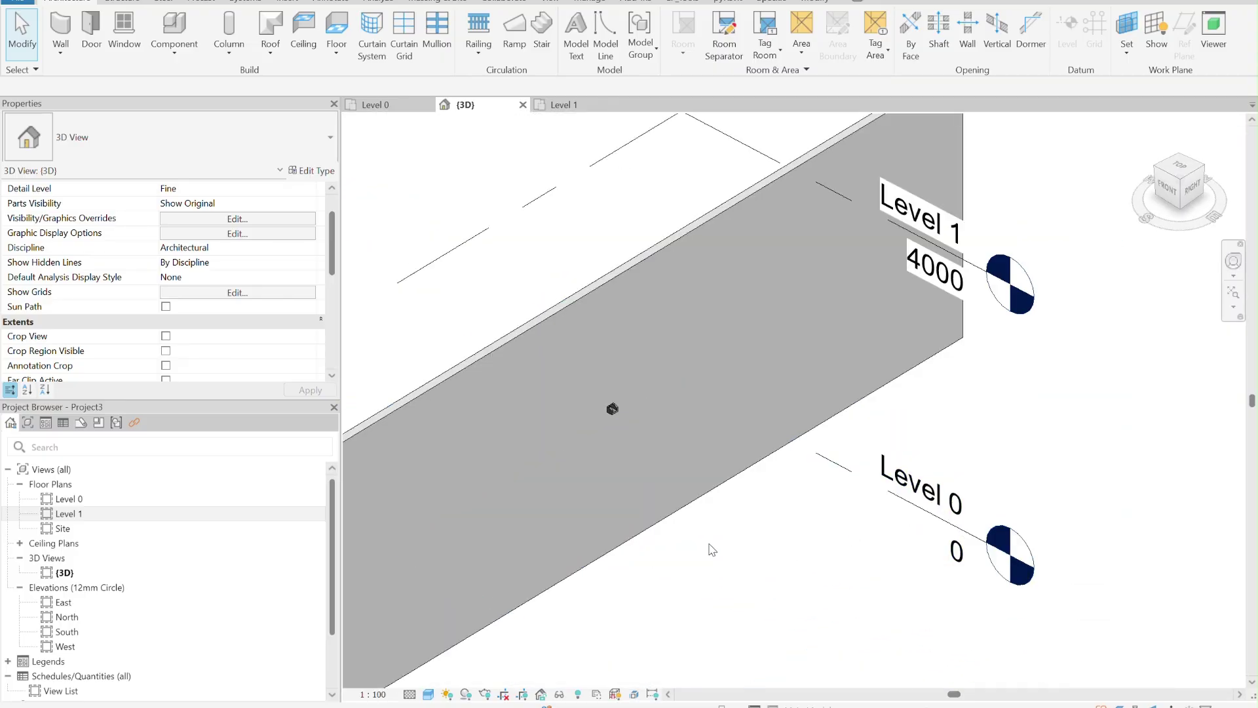
Switch the placed scupper to type N2 and orbit to view it from the wall's other side.
{"action": "scroll", "coordinate": [558, 379], "scroll_direction": "up", "scroll_amount": 5}
{"action": "left_click", "coordinate": [598, 378]}
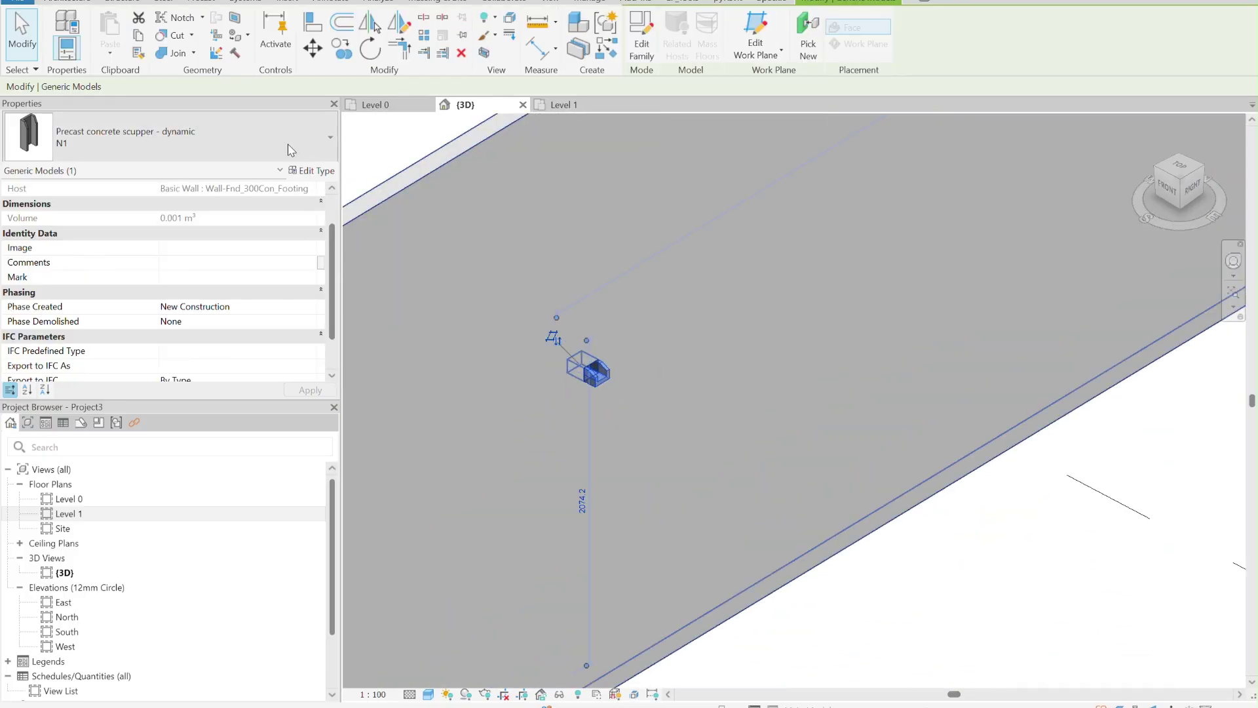
{"action": "left_click", "coordinate": [131, 138]}
{"action": "left_click", "coordinate": [79, 328]}
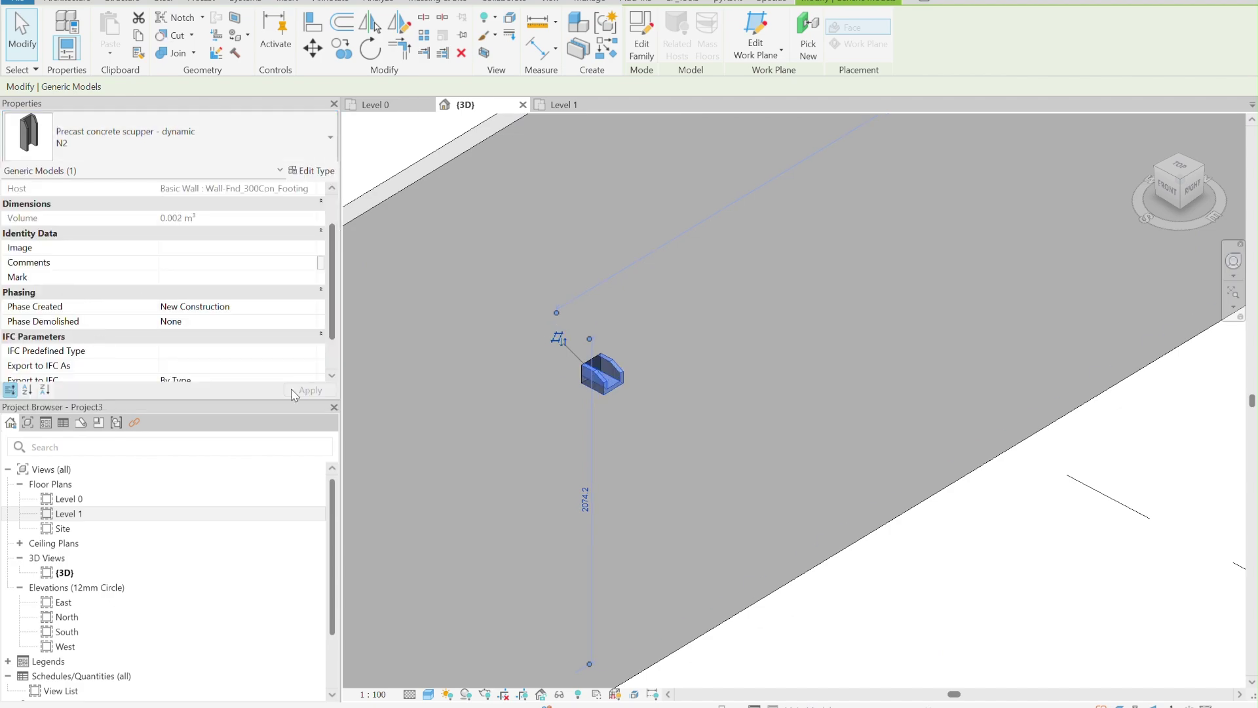
{"action": "left_click", "coordinate": [904, 635]}
{"action": "middle_click_drag", "start_coordinate": [603, 387], "coordinate": [584, 438], "text": "shift"}
{"action": "scroll", "coordinate": [584, 380], "scroll_direction": "up", "scroll_amount": 4}
{"action": "scroll", "coordinate": [584, 438], "scroll_direction": "down", "scroll_amount": 5}
{"action": "middle_click_drag", "start_coordinate": [744, 422], "coordinate": [576, 420], "text": "shift"}
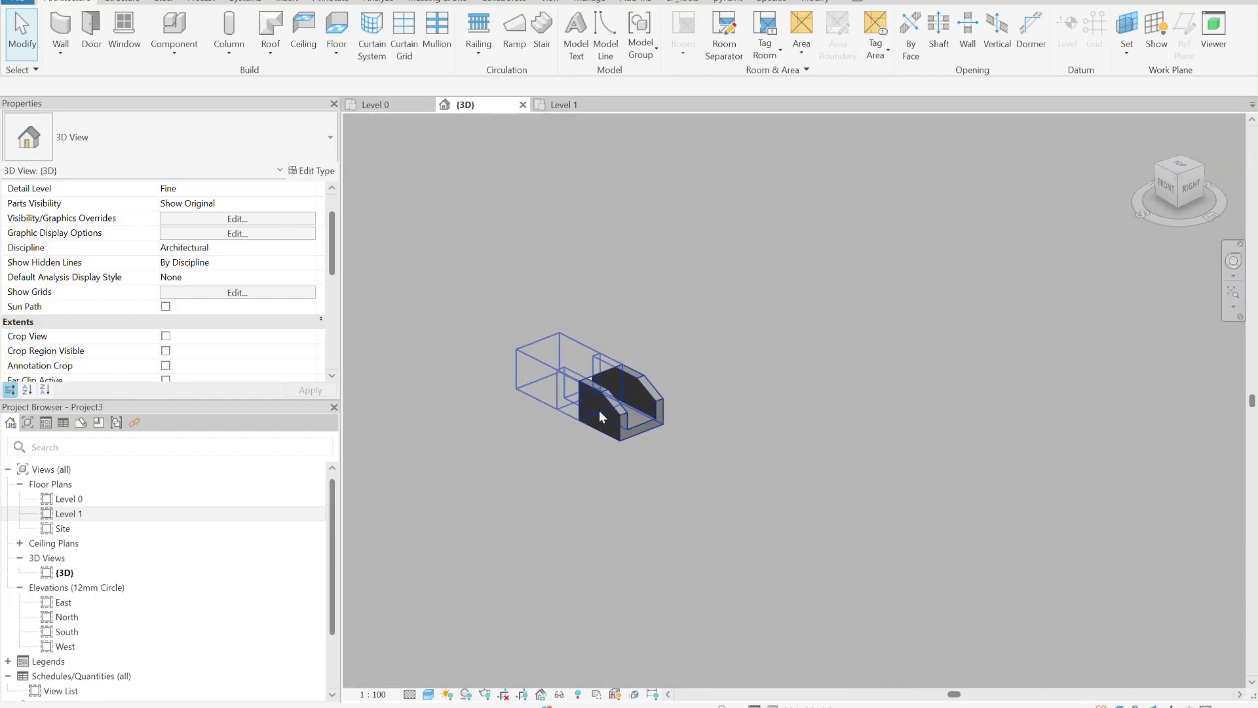
Review the 3D view's type properties, then the N2 scupper's type properties.
{"action": "left_click", "coordinate": [308, 170]}
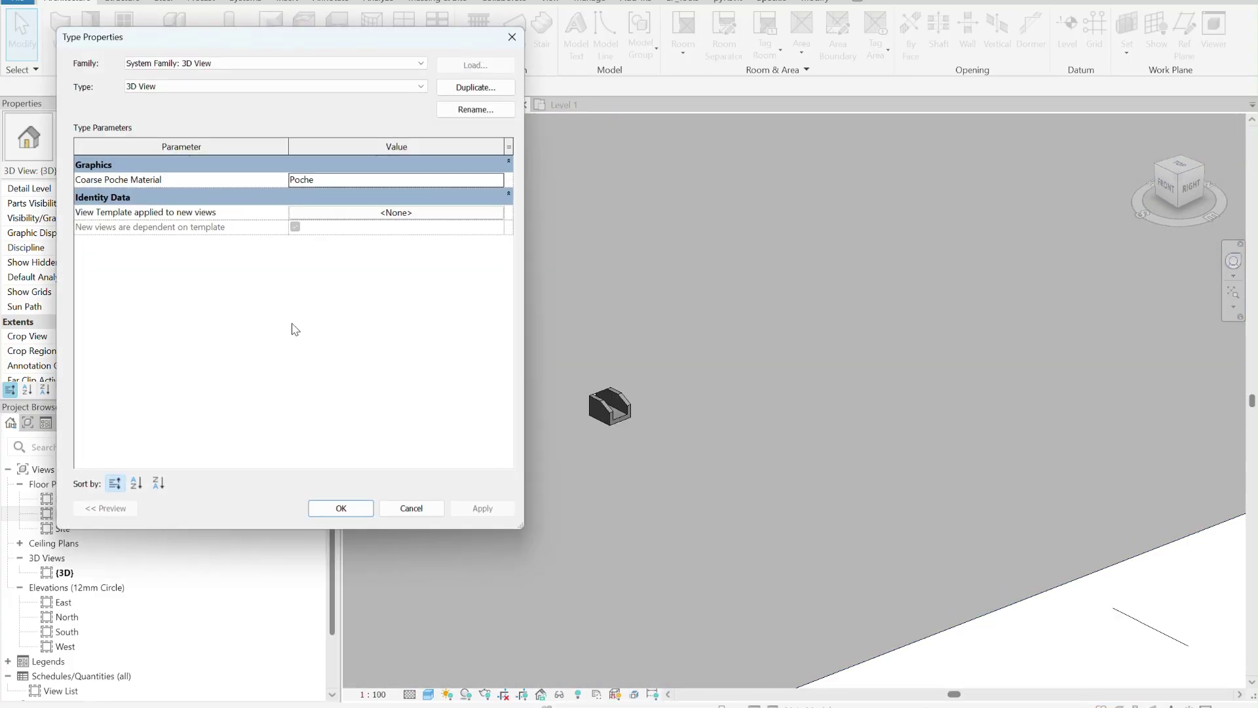
{"action": "left_click", "coordinate": [520, 47]}
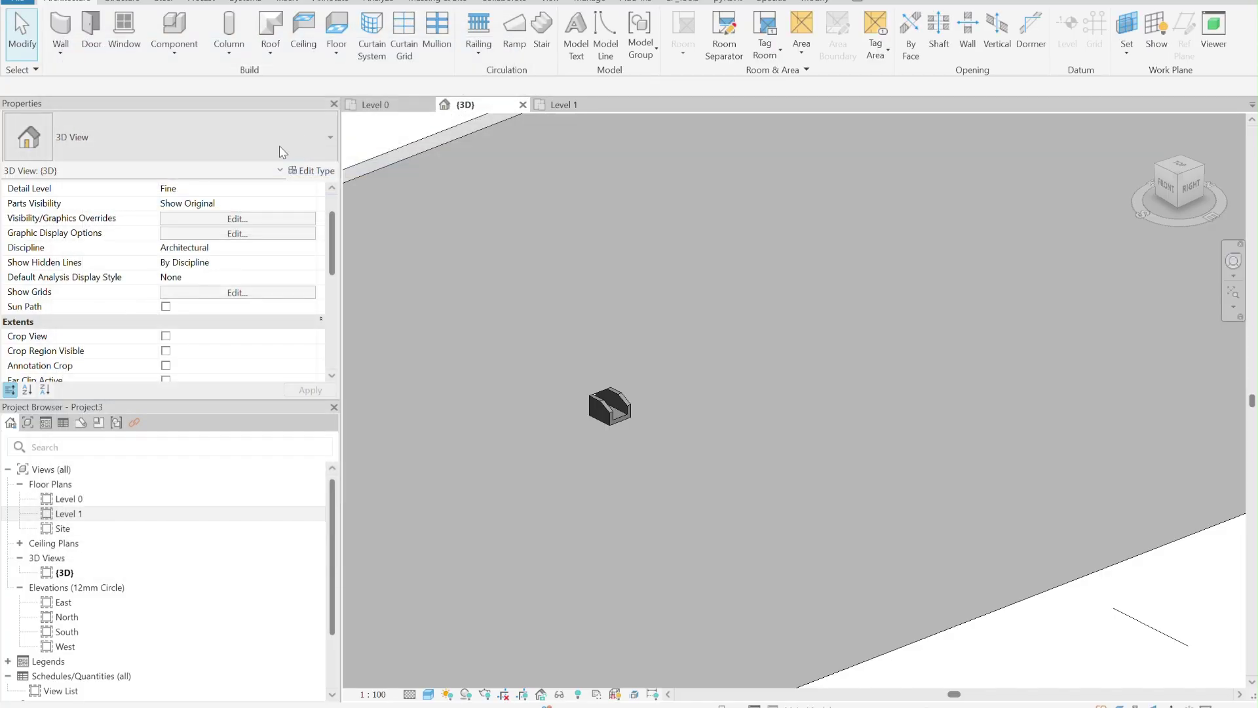
{"action": "left_click", "coordinate": [308, 170]}
{"action": "left_click", "coordinate": [511, 39]}
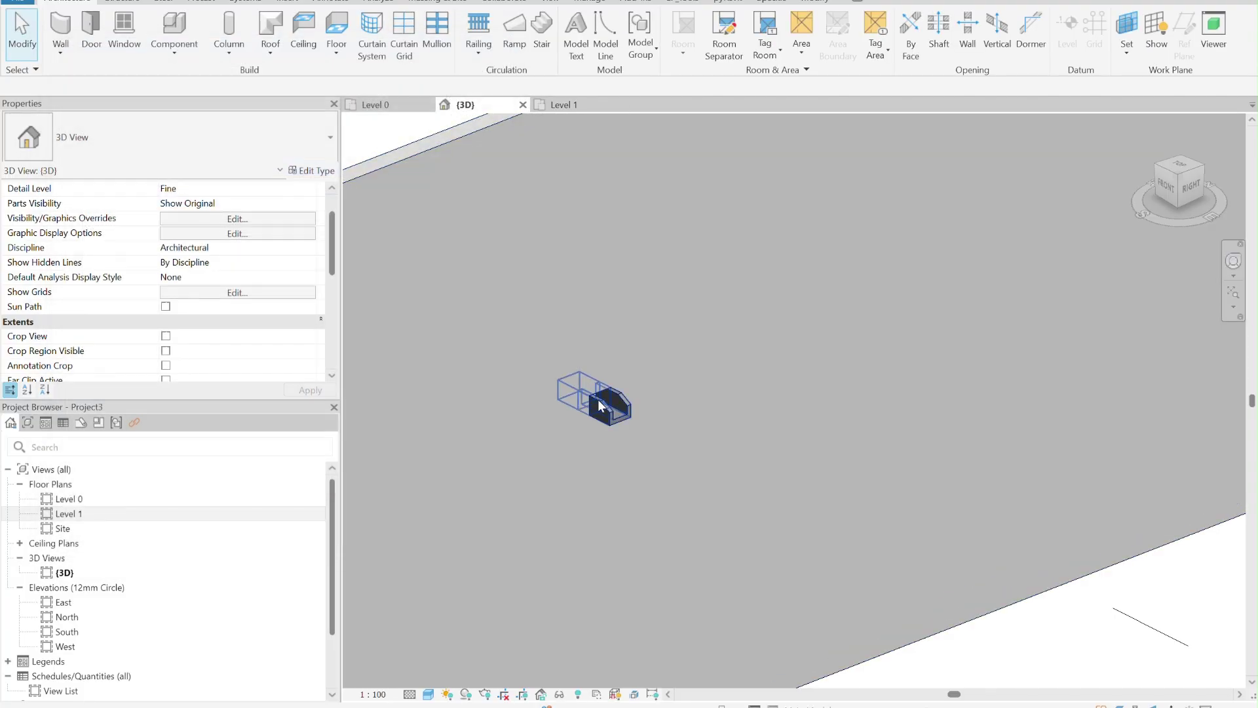
{"action": "left_click", "coordinate": [599, 396]}
{"action": "left_click", "coordinate": [308, 170]}
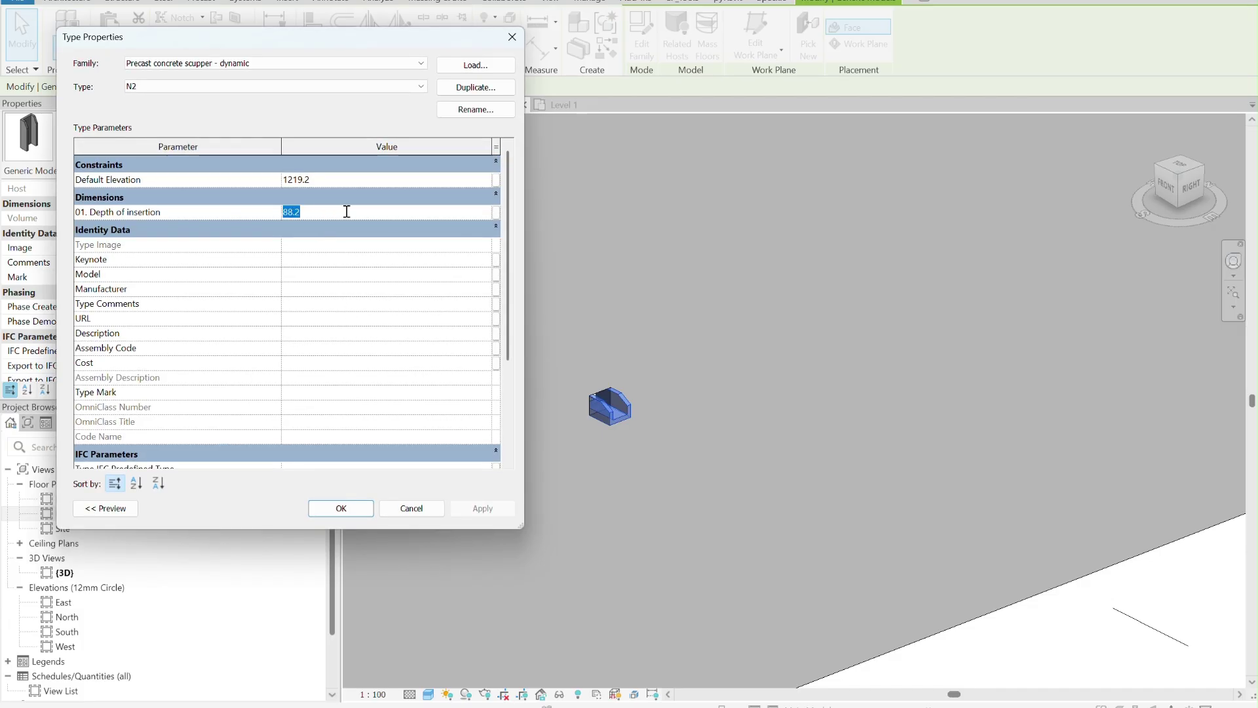
{"action": "left_click", "coordinate": [347, 511]}
Orbit back to the scupper and change its type to N3.
{"action": "middle_click_drag", "start_coordinate": [554, 483], "coordinate": [983, 456], "text": "shift"}
{"action": "scroll", "coordinate": [619, 402], "scroll_direction": "up", "scroll_amount": 8}
{"action": "middle_click_drag", "start_coordinate": [525, 402], "coordinate": [549, 412]}
{"action": "scroll", "coordinate": [549, 412], "scroll_direction": "down", "scroll_amount": 5}
{"action": "middle_click_drag", "start_coordinate": [662, 375], "coordinate": [584, 505], "text": "shift"}
{"action": "middle_click_drag", "start_coordinate": [651, 464], "coordinate": [528, 452], "text": "shift"}
{"action": "scroll", "coordinate": [615, 514], "scroll_direction": "up", "scroll_amount": 3}
{"action": "left_click", "coordinate": [117, 135]}
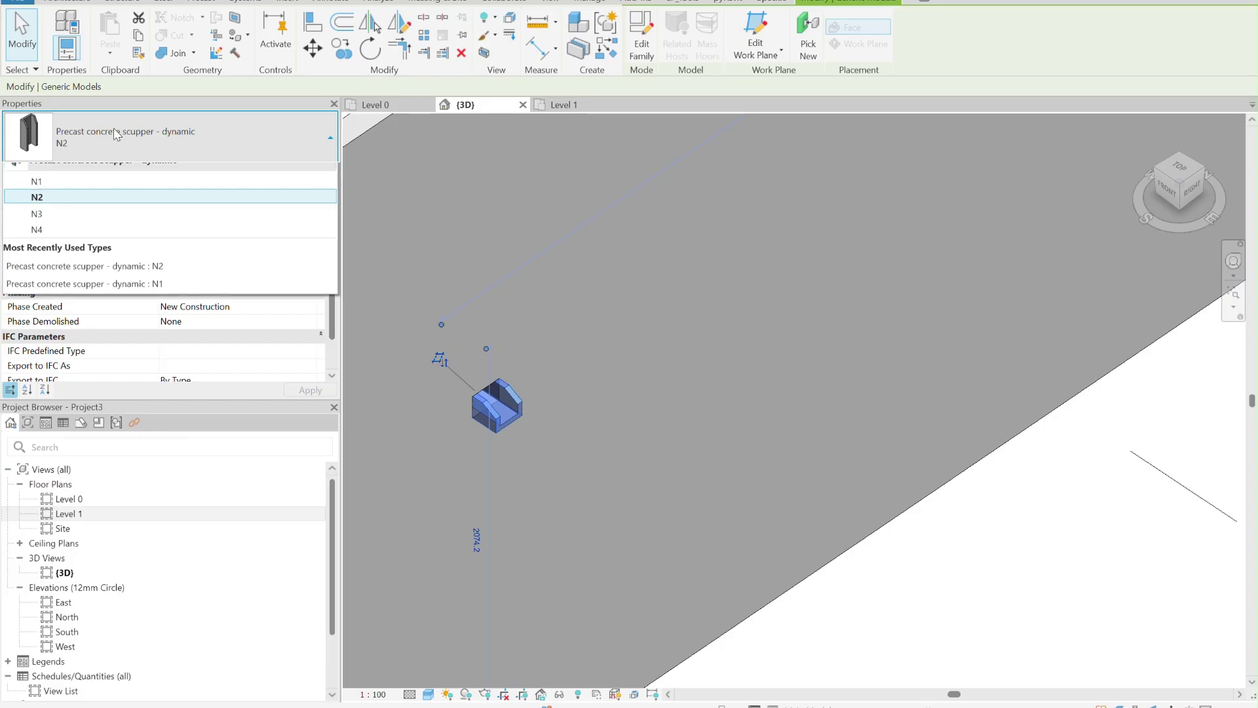
{"action": "left_click", "coordinate": [116, 136]}
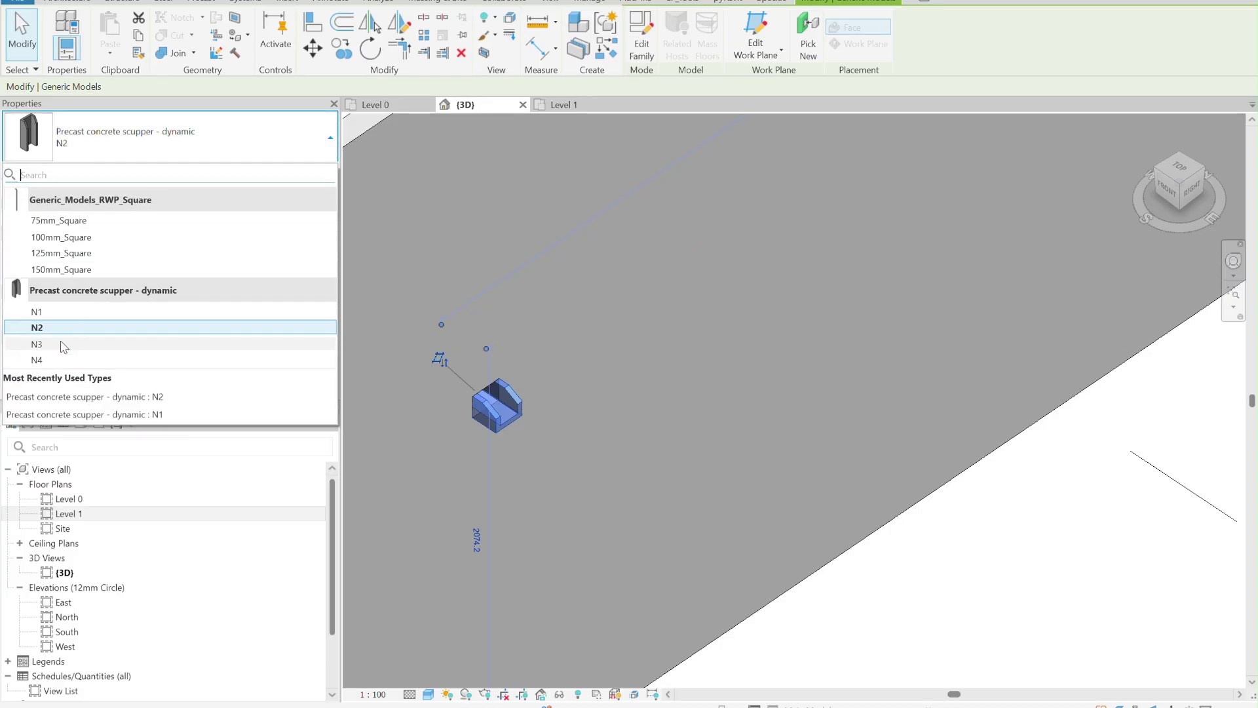
{"action": "left_click", "coordinate": [36, 344]}
Change the scupper to type N4 and orbit to check it projecting through the wall.
{"action": "left_click", "coordinate": [209, 140]}
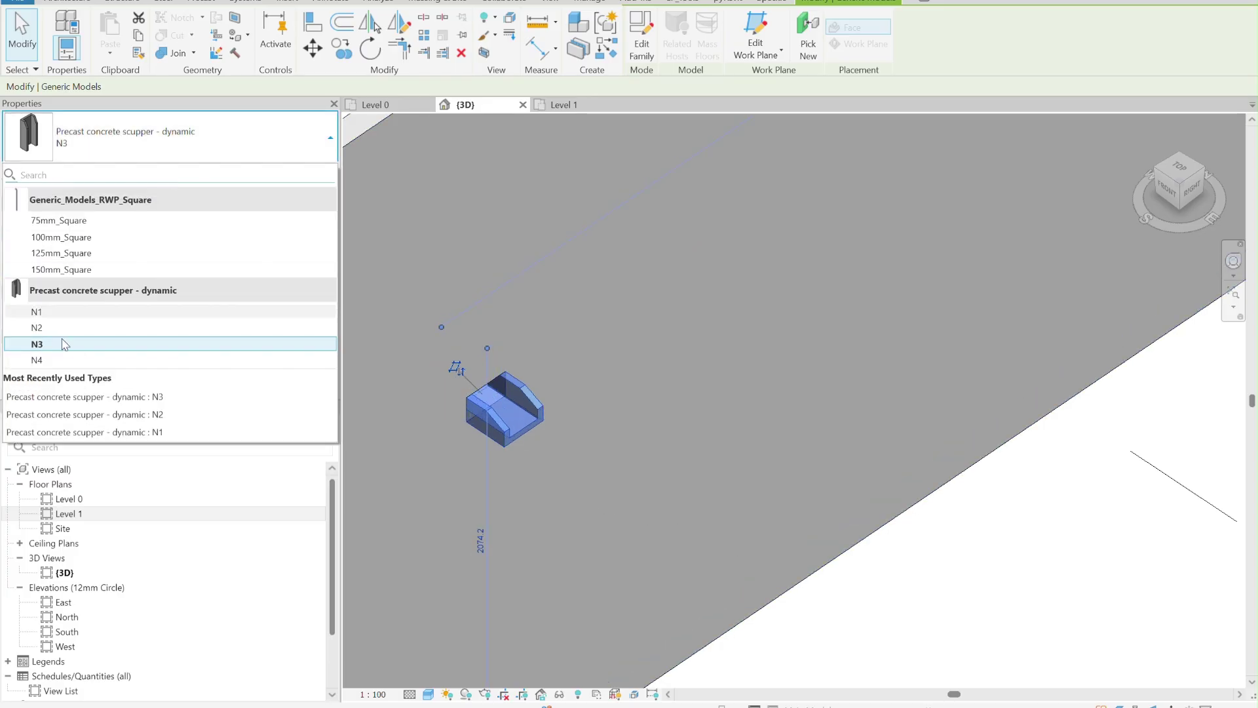
{"action": "left_click", "coordinate": [50, 361]}
{"action": "middle_click_drag", "start_coordinate": [507, 455], "coordinate": [537, 363], "text": "shift"}
{"action": "scroll", "coordinate": [536, 363], "scroll_direction": "down", "scroll_amount": 1}
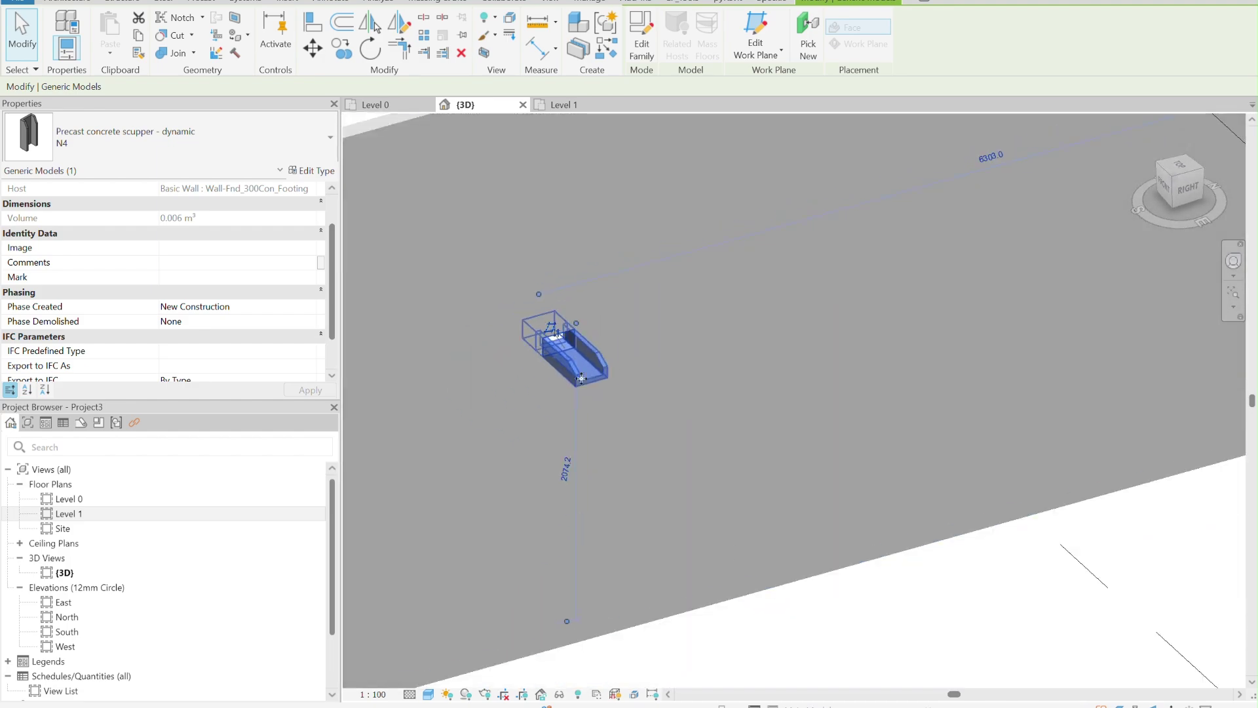
{"action": "left_click", "coordinate": [803, 635]}
{"action": "middle_click_drag", "start_coordinate": [753, 557], "coordinate": [710, 481], "text": "shift"}
{"action": "scroll", "coordinate": [572, 372], "scroll_direction": "up", "scroll_amount": 3}
{"action": "scroll", "coordinate": [570, 363], "scroll_direction": "down", "scroll_amount": 5}
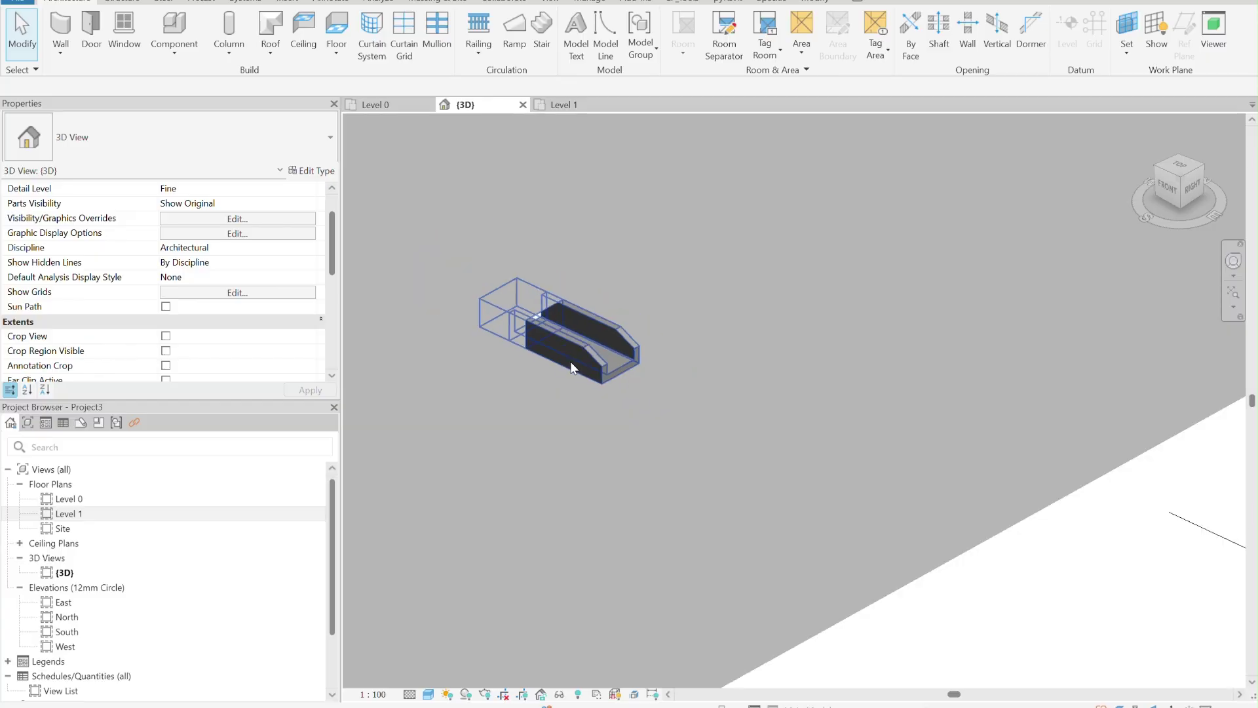
{"action": "mouse_move", "coordinate": [567, 359]}
{"action": "middle_mouse_down", "text": "shift"}
{"action": "mouse_move", "coordinate": [713, 416]}
{"action": "mouse_move", "coordinate": [592, 356]}
{"action": "middle_mouse_up", "text": "shift"}
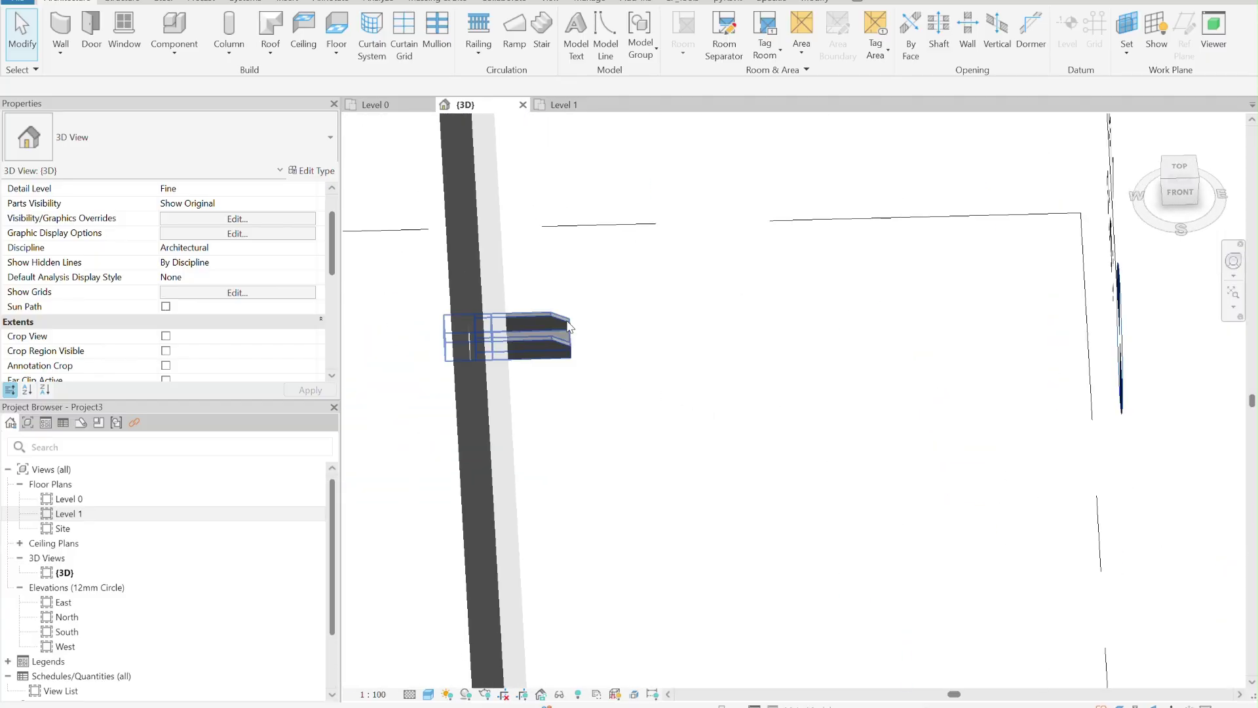